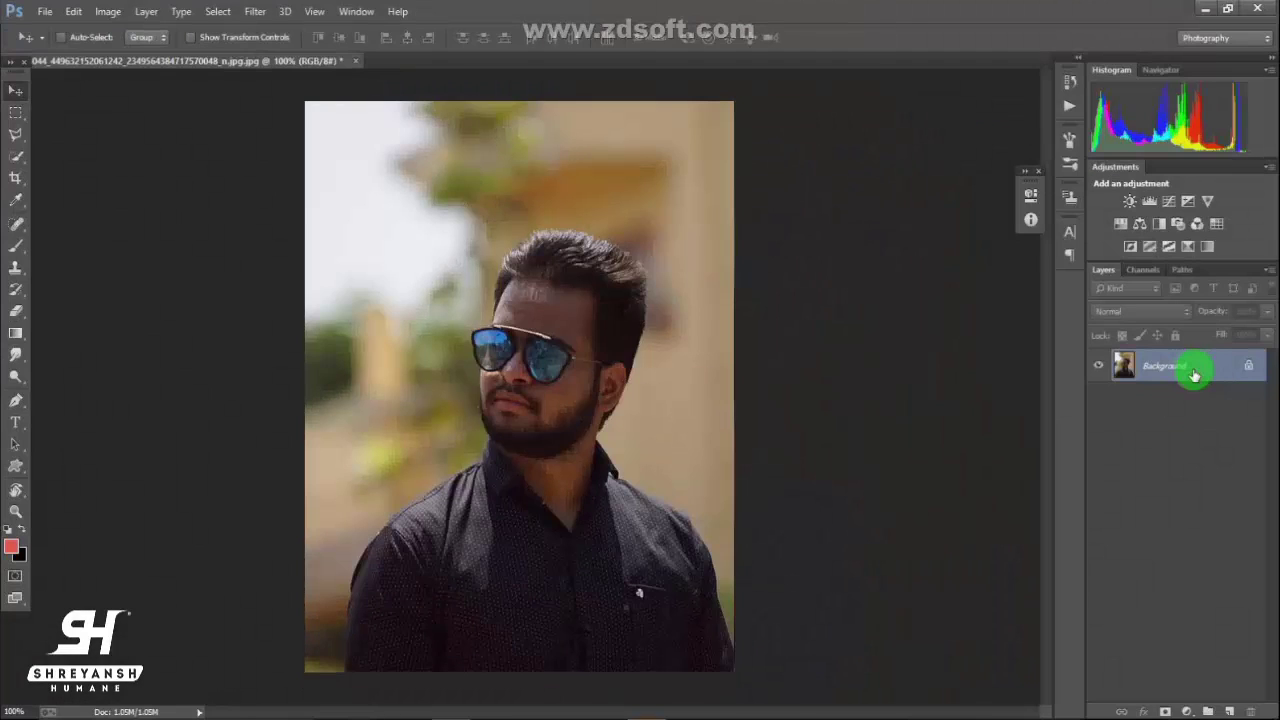
Step: Duplicate the Background layer and apply Shadows/Highlights to brighten the copy's shadows
{"action": "left_click_drag", "start_coordinate": [1193, 375], "coordinate": [1229, 710]}
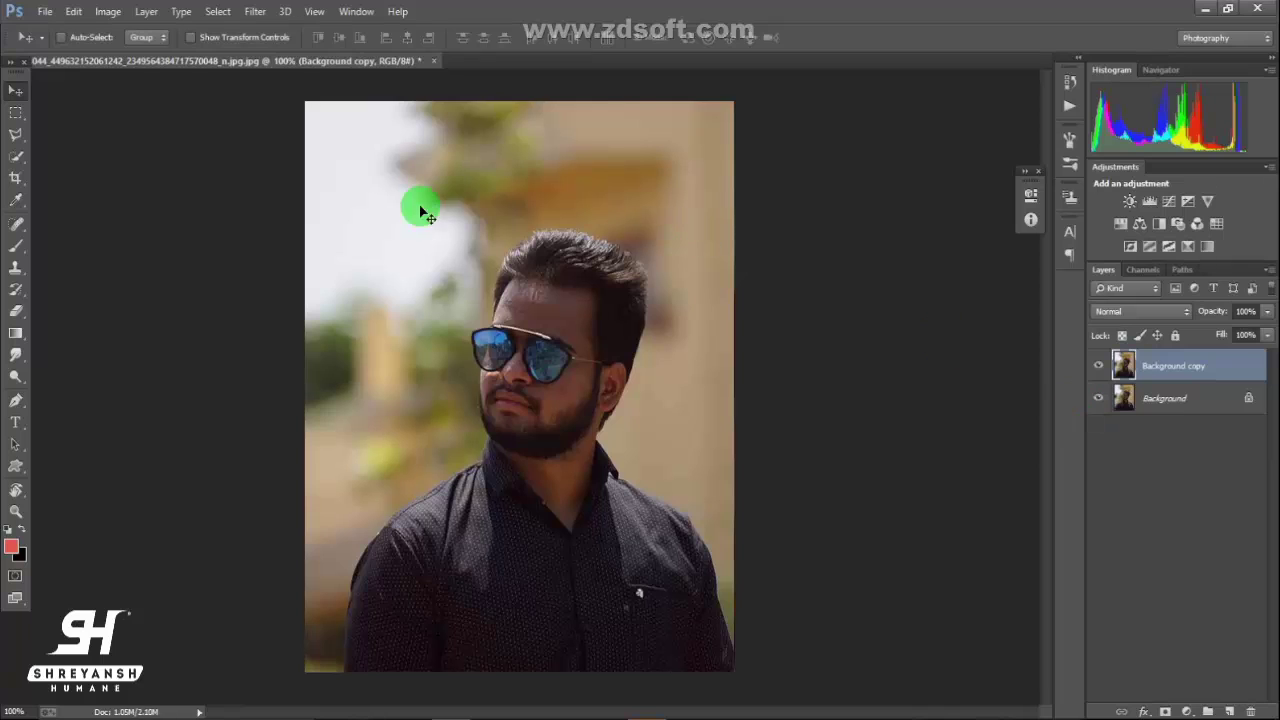
{"action": "left_click", "coordinate": [109, 12]}
{"action": "mouse_move", "coordinate": [132, 54]}
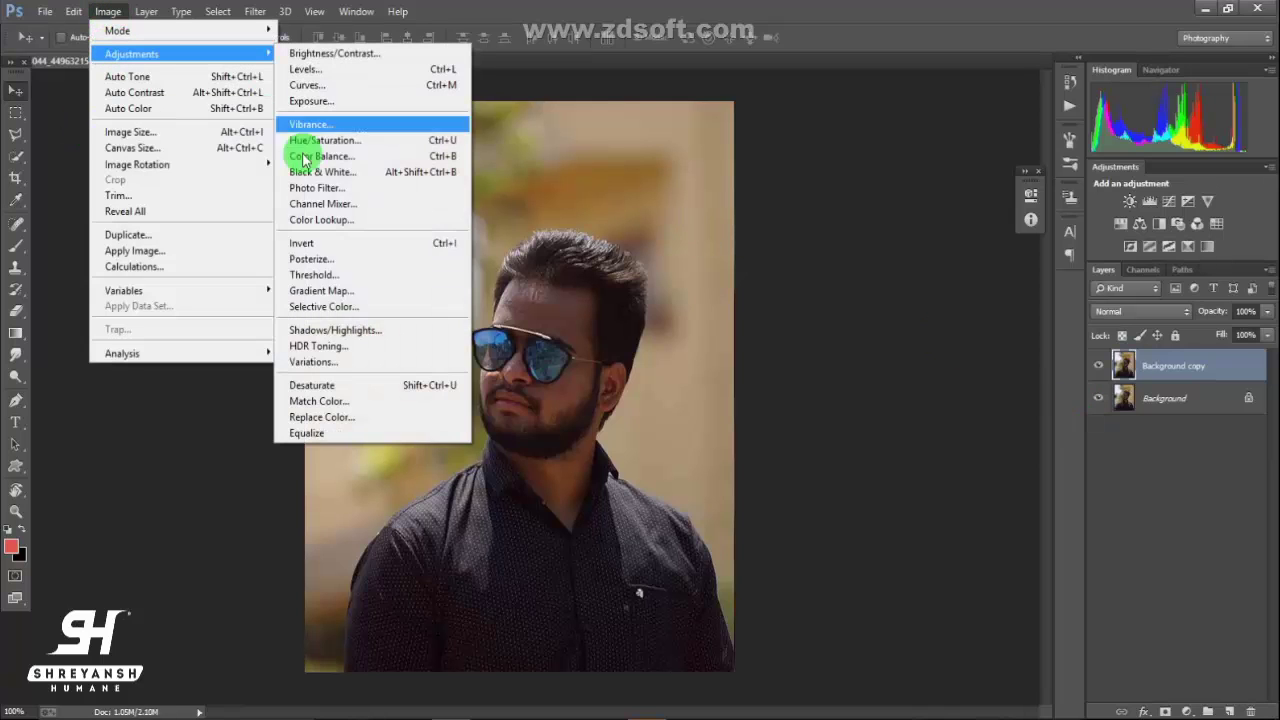
{"action": "left_click", "coordinate": [321, 331]}
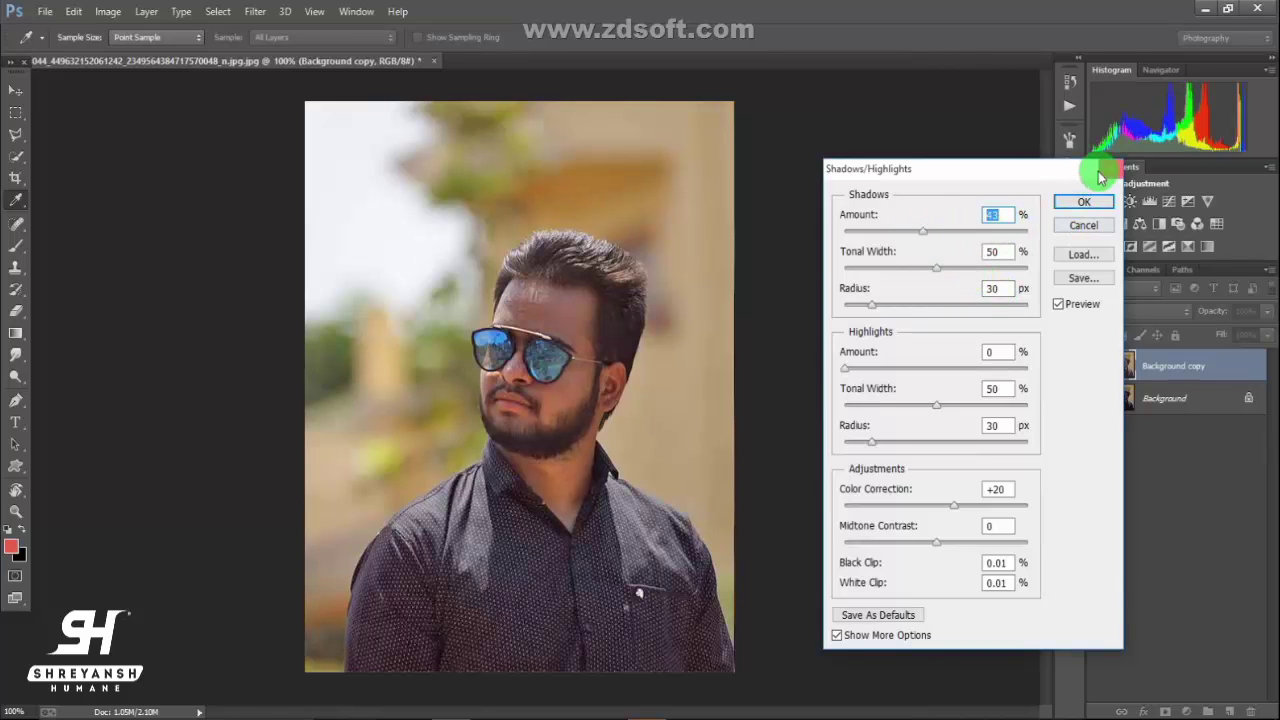
{"action": "left_click", "coordinate": [1083, 201]}
{"action": "key", "text": "ctrl+plus"}
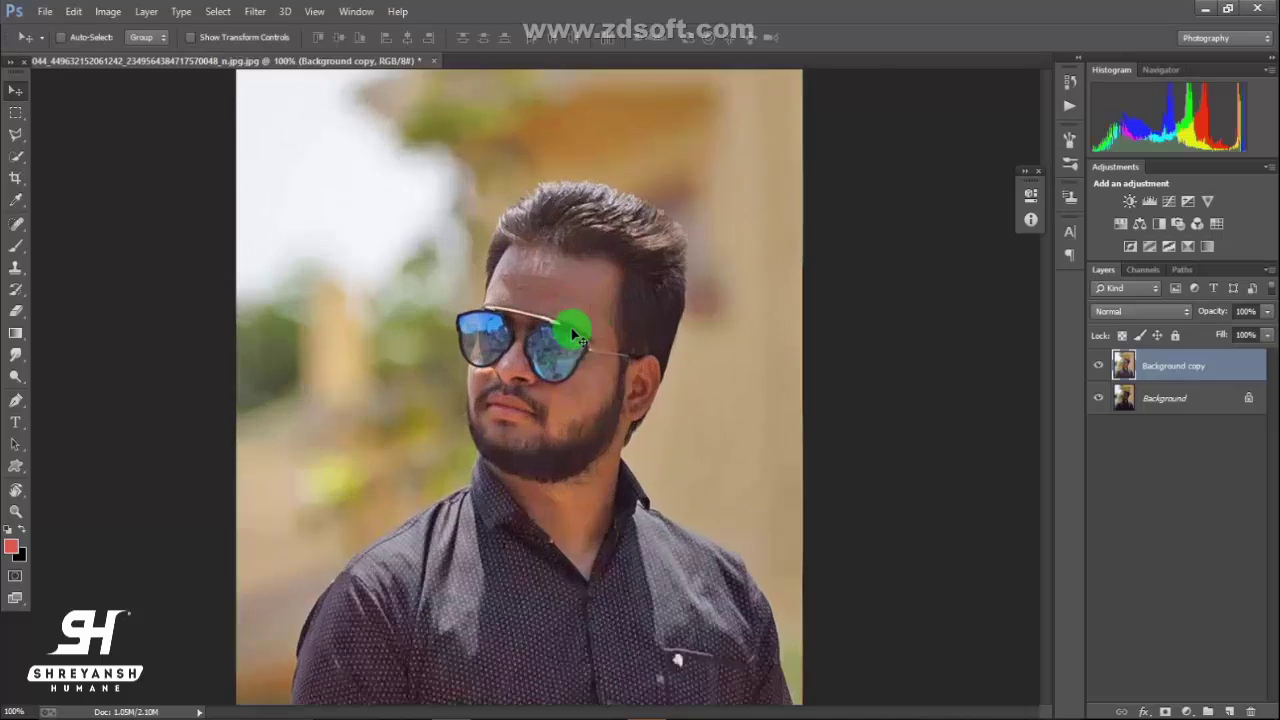
{"action": "key", "text": "ctrl+minus"}
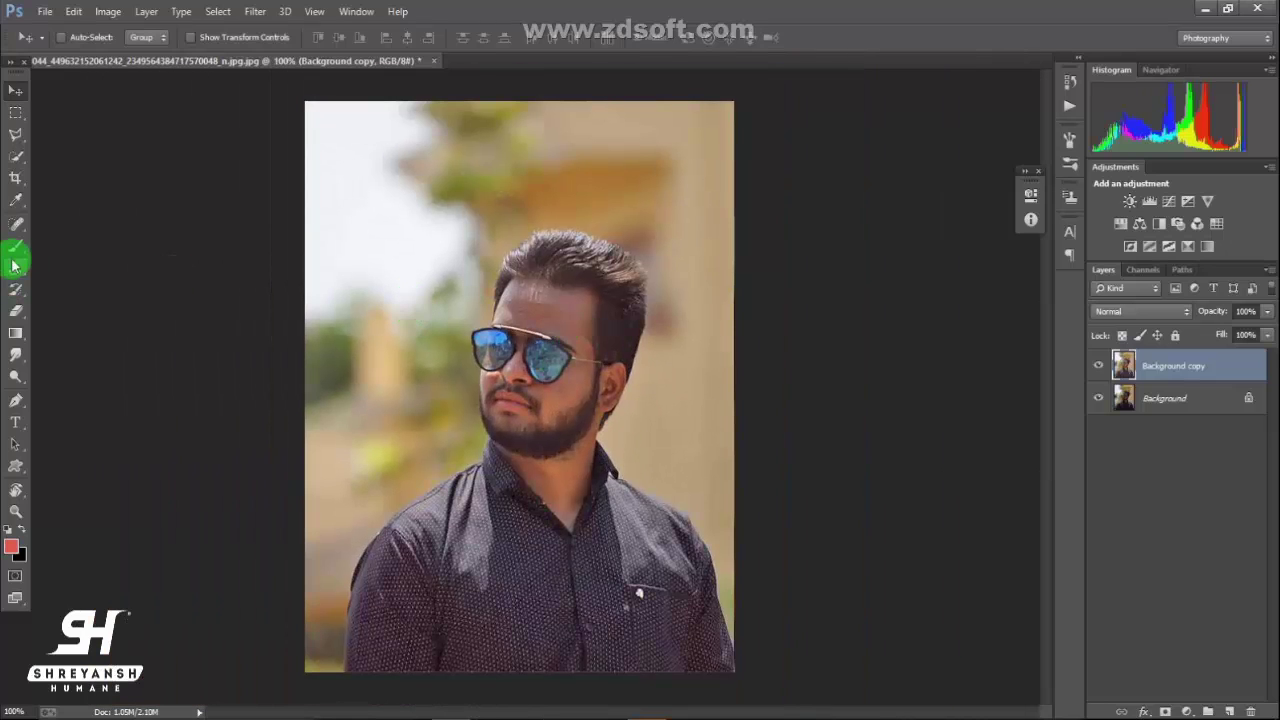
Step: Quick-select the man's hair, face and beard, then bring up the Filter menu
{"action": "left_click", "coordinate": [16, 156]}
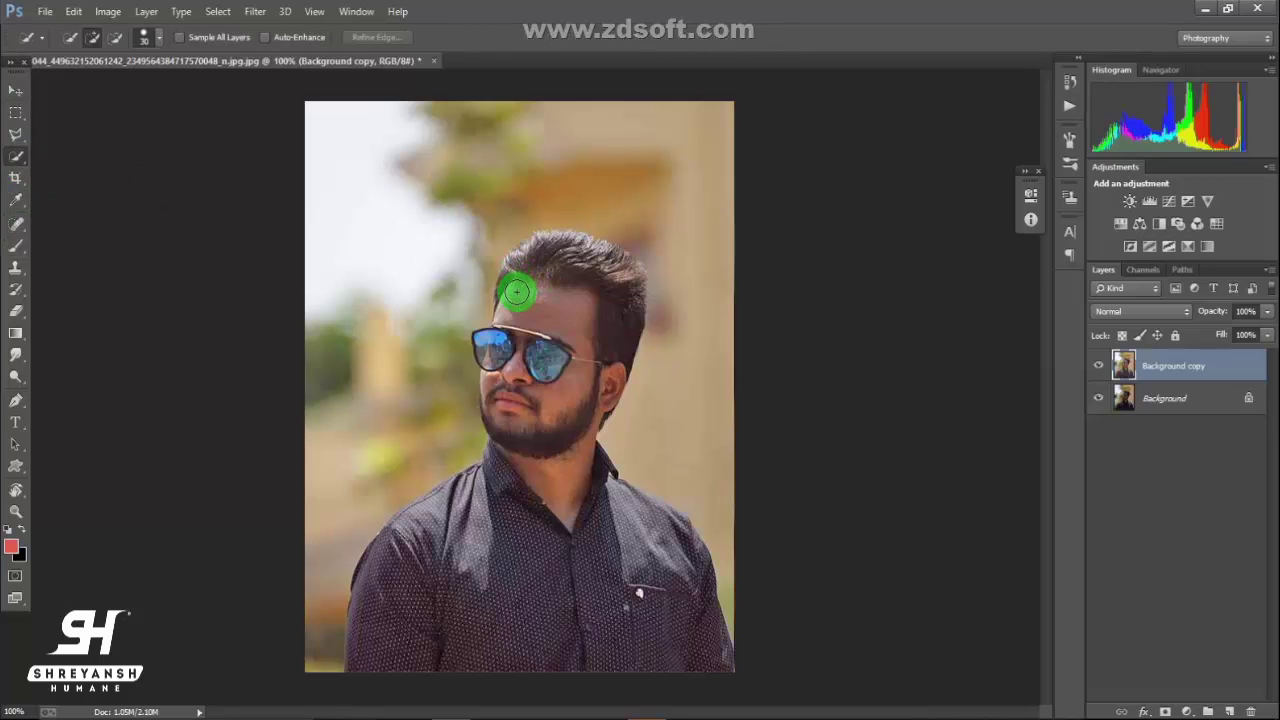
{"action": "mouse_move", "coordinate": [516, 291]}
{"action": "left_mouse_down"}
{"action": "mouse_move", "coordinate": [571, 297]}
{"action": "mouse_move", "coordinate": [600, 257]}
{"action": "mouse_move", "coordinate": [530, 256]}
{"action": "mouse_move", "coordinate": [528, 349]}
{"action": "mouse_move", "coordinate": [500, 371]}
{"action": "mouse_move", "coordinate": [525, 340]}
{"action": "mouse_move", "coordinate": [487, 337]}
{"action": "mouse_move", "coordinate": [508, 400]}
{"action": "mouse_move", "coordinate": [566, 457]}
{"action": "mouse_move", "coordinate": [606, 243]}
{"action": "mouse_move", "coordinate": [620, 270]}
{"action": "left_mouse_up"}
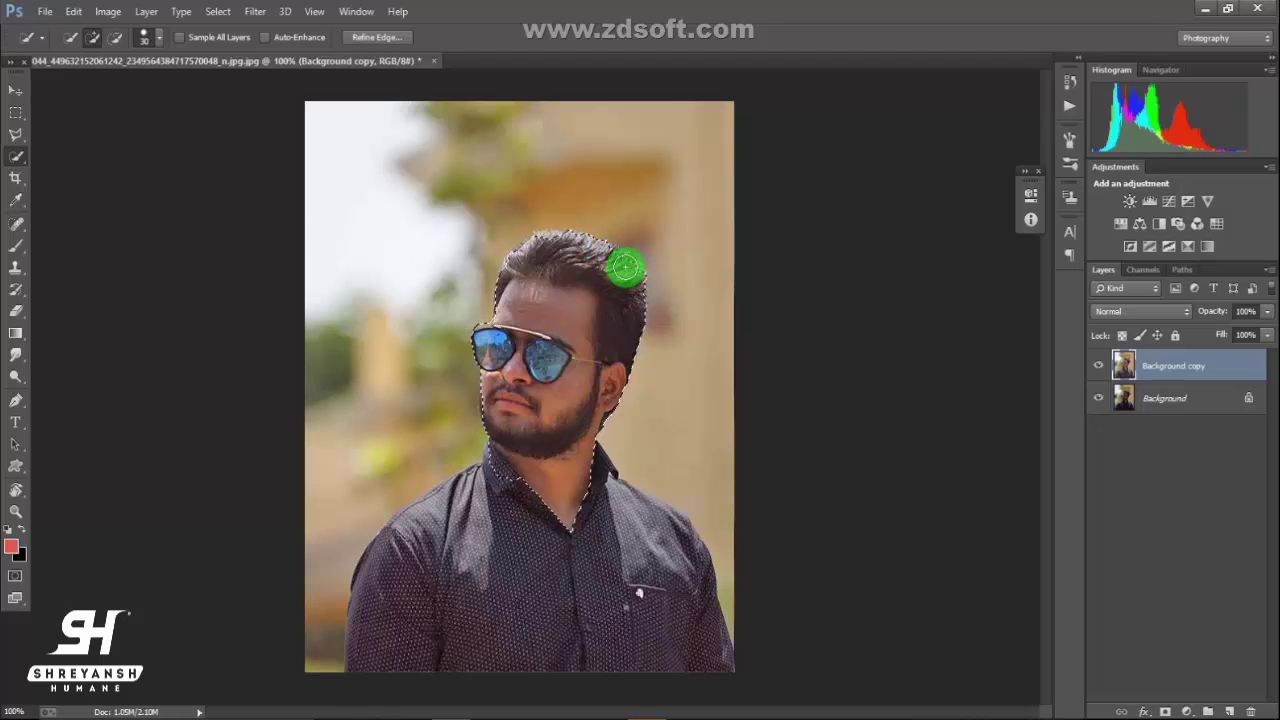
{"action": "left_click", "coordinate": [255, 11]}
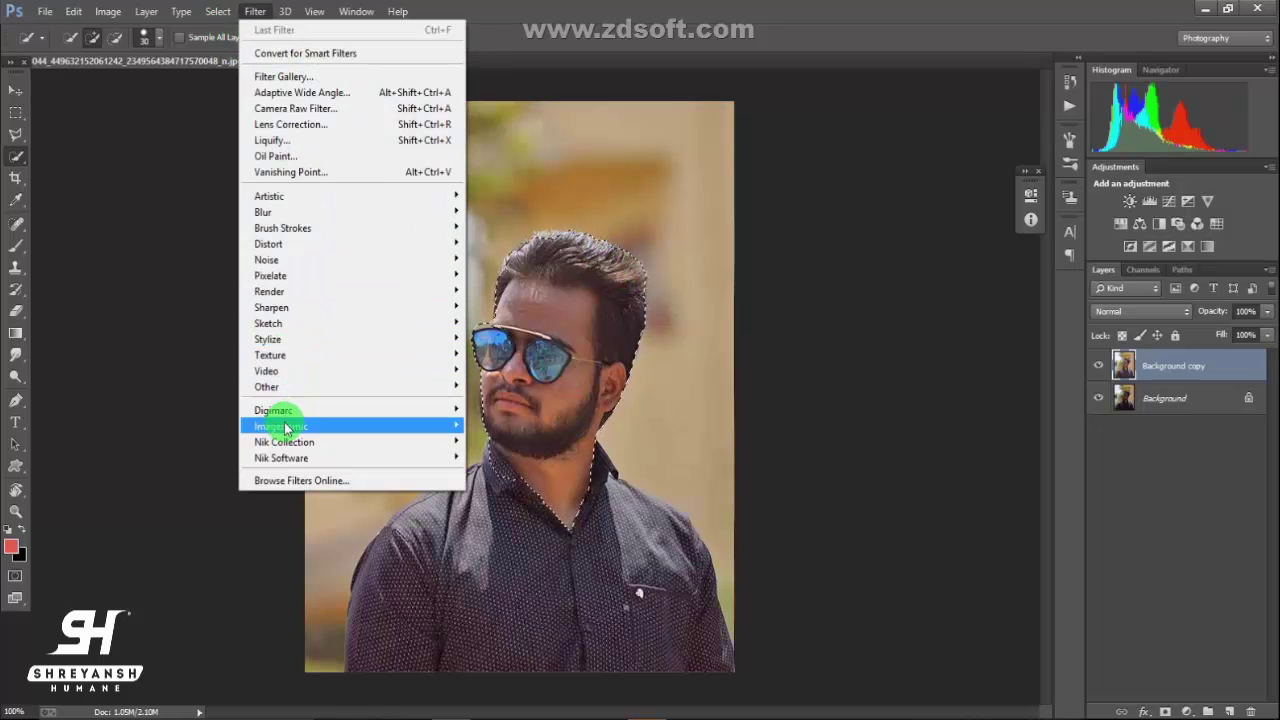
{"action": "mouse_move", "coordinate": [284, 442]}
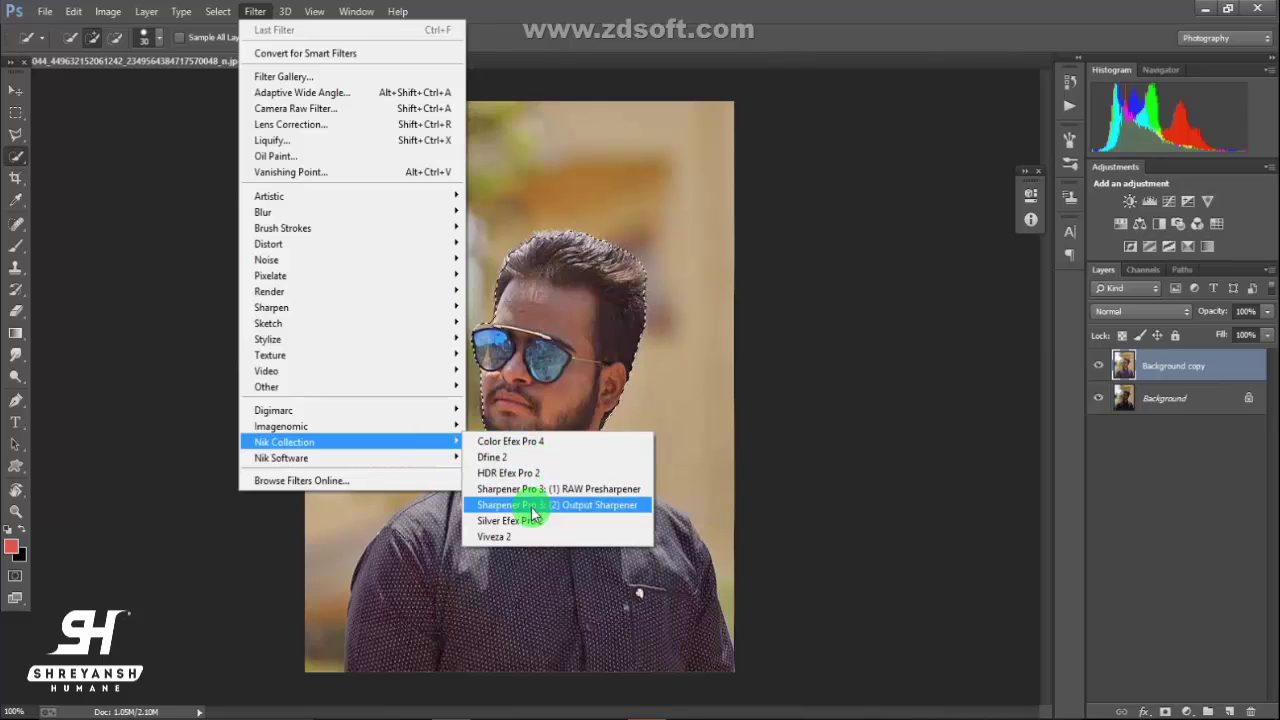
Step: Launch Viveza 2 and set Brightness to 27%, slightly lowering contrast, structure and saturation
{"action": "left_click", "coordinate": [500, 521]}
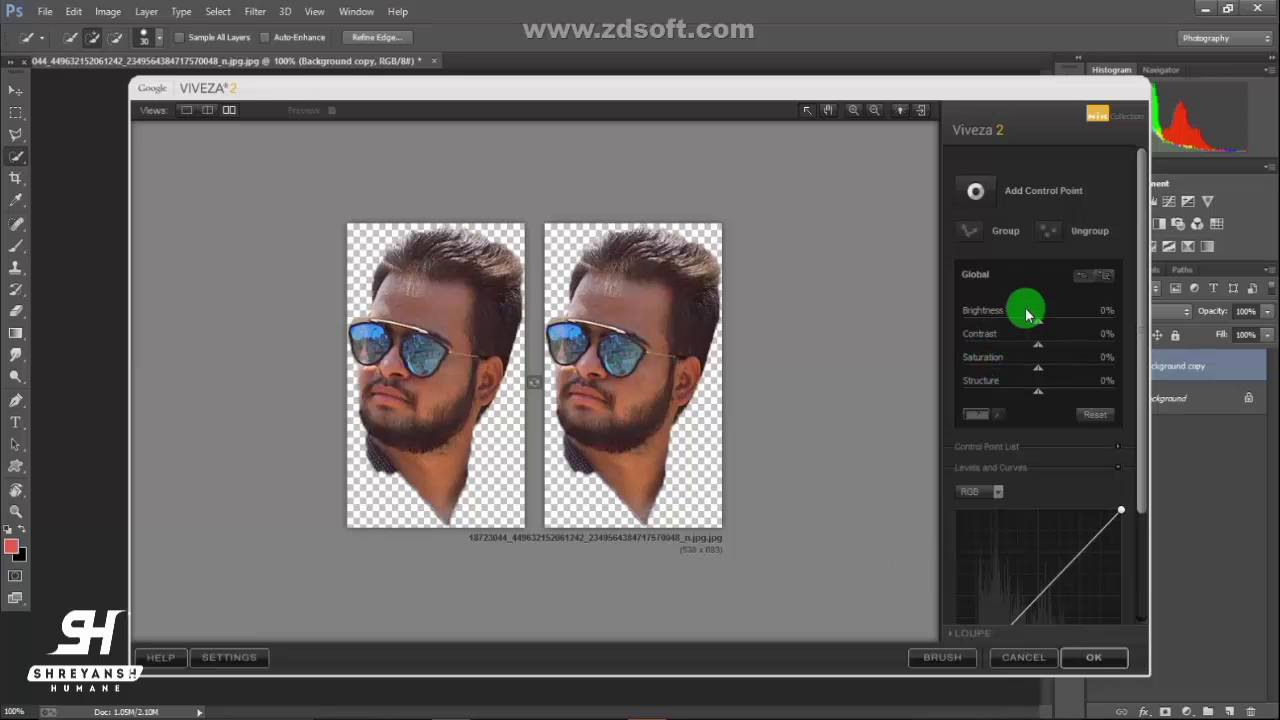
{"action": "mouse_move", "coordinate": [1037, 322]}
{"action": "left_mouse_down"}
{"action": "mouse_move", "coordinate": [1060, 328]}
{"action": "mouse_move", "coordinate": [1032, 350]}
{"action": "left_mouse_up"}
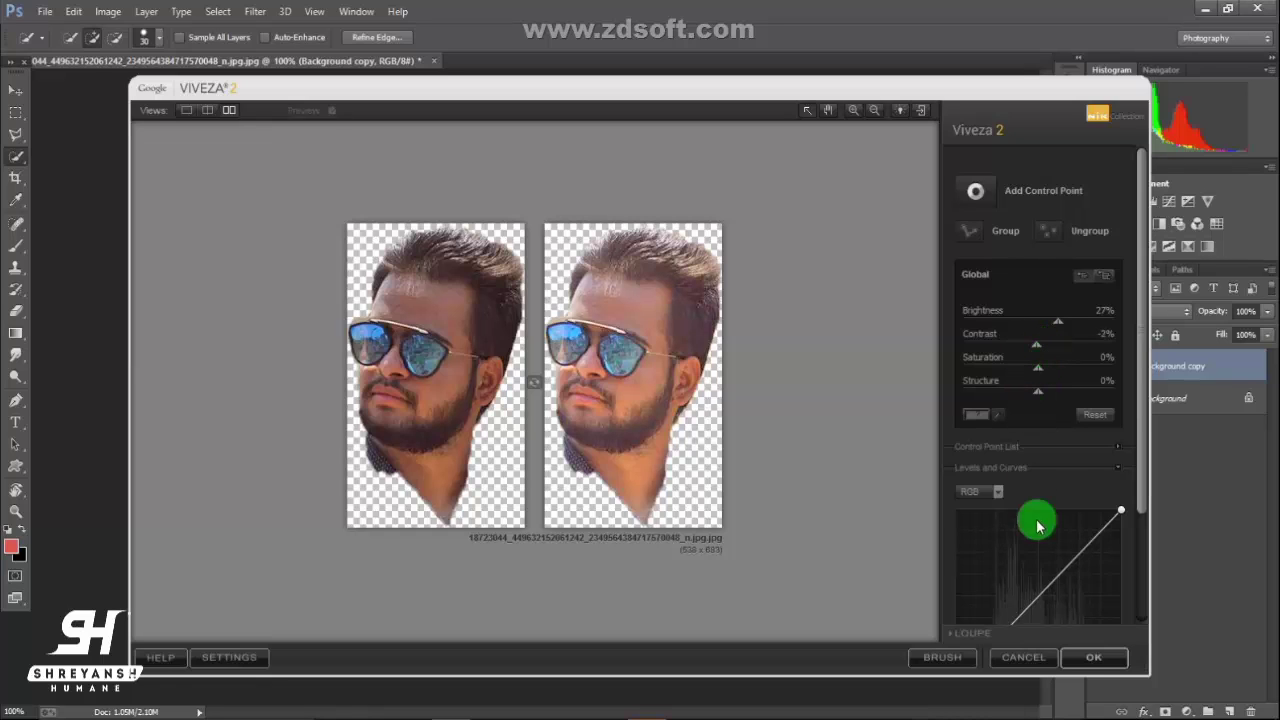
{"action": "left_click_drag", "start_coordinate": [1039, 392], "coordinate": [1054, 398]}
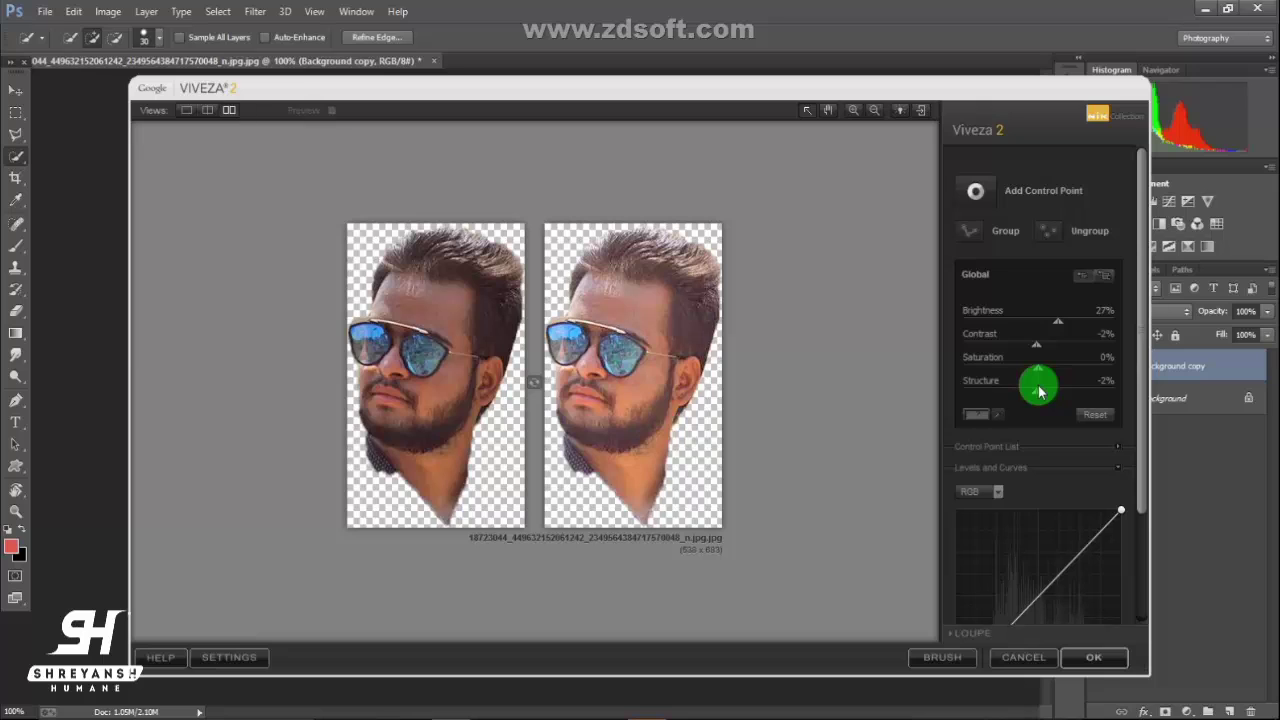
{"action": "mouse_move", "coordinate": [1040, 373]}
{"action": "left_mouse_down"}
{"action": "mouse_move", "coordinate": [1069, 371]}
{"action": "mouse_move", "coordinate": [1040, 374]}
{"action": "left_mouse_up"}
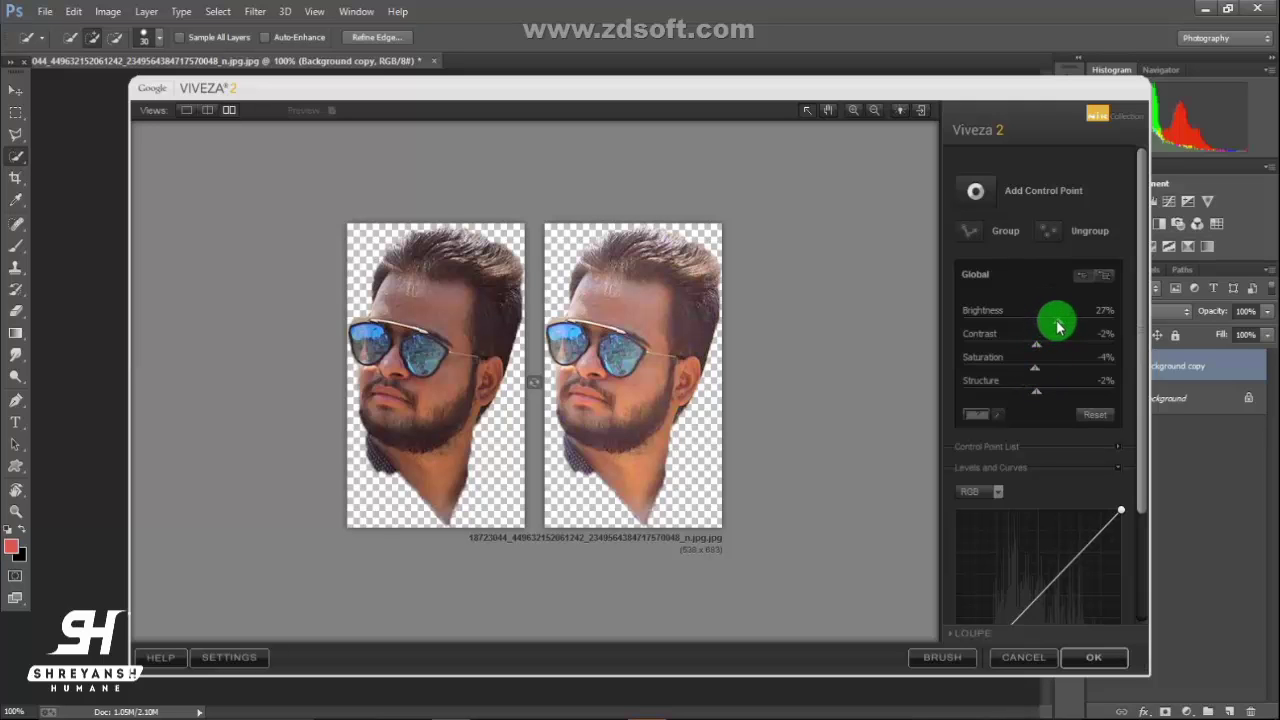
Step: Raise the RGB curve midpoint to brighten midtones and apply Viveza to the photo
{"action": "left_click_drag", "start_coordinate": [1141, 460], "coordinate": [1141, 555]}
{"action": "left_click_drag", "start_coordinate": [1029, 500], "coordinate": [1028, 485]}
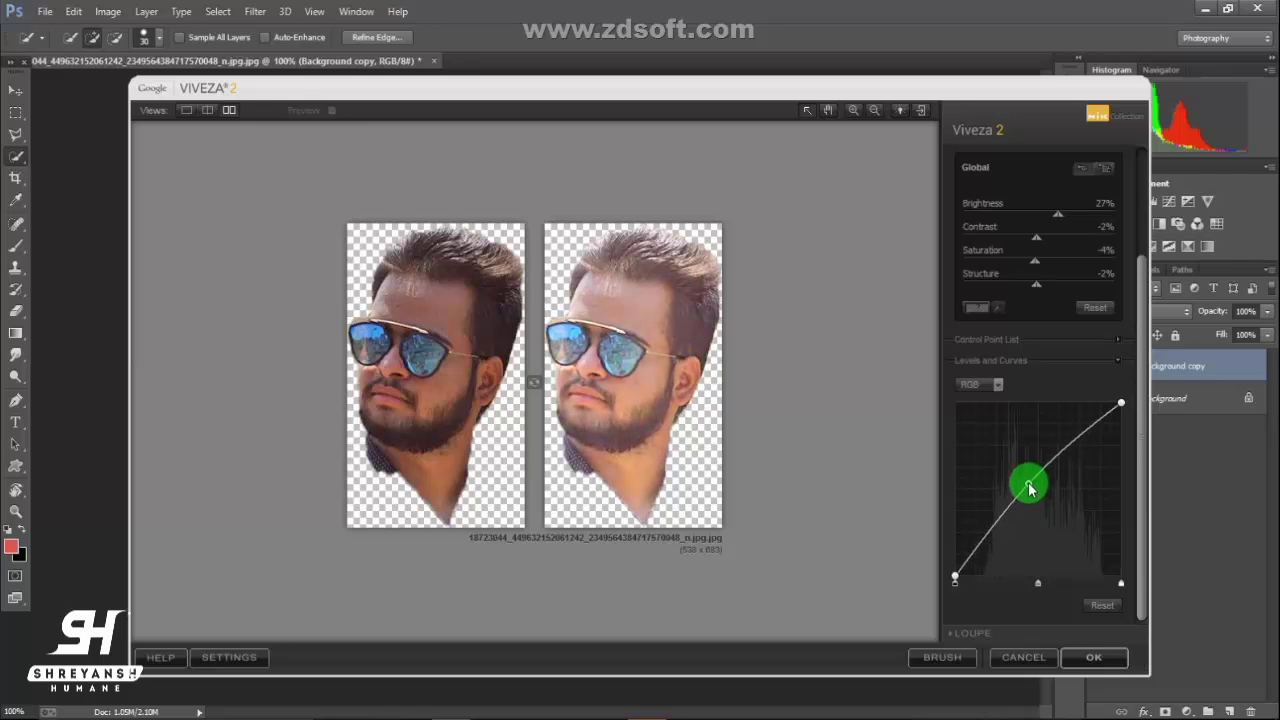
{"action": "left_click_drag", "start_coordinate": [1030, 487], "coordinate": [1025, 475]}
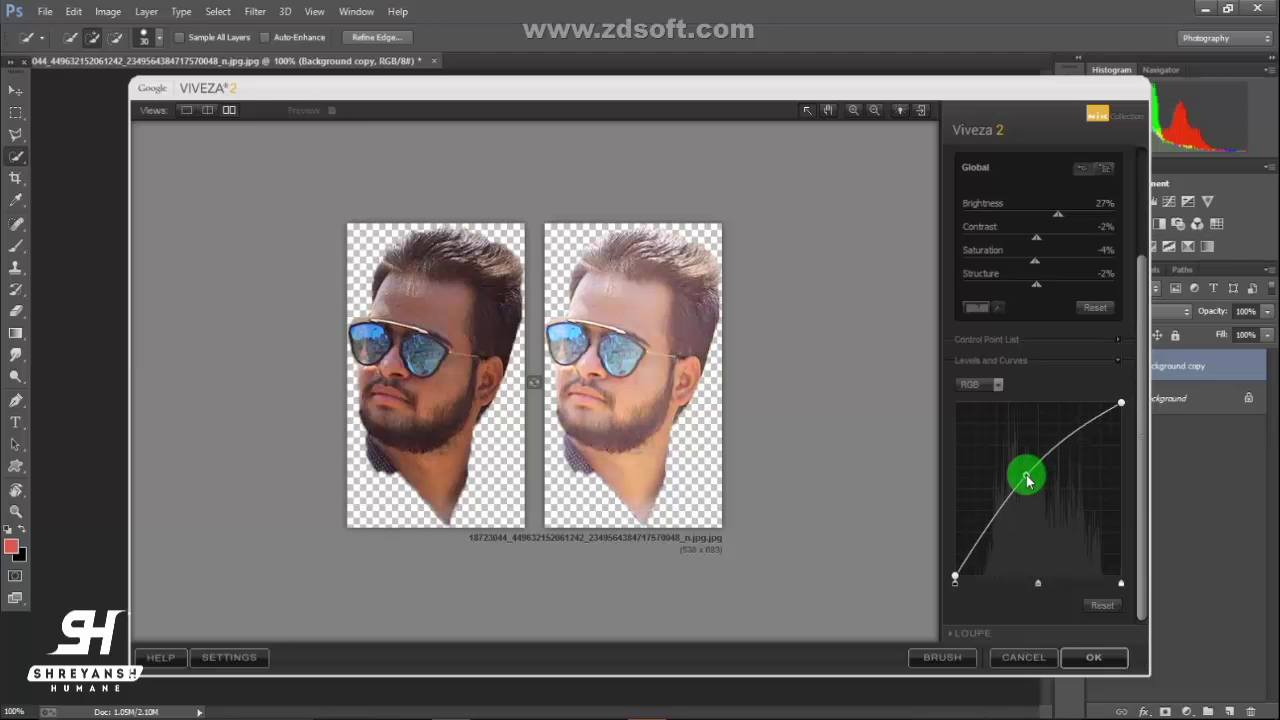
{"action": "left_click", "coordinate": [1092, 655]}
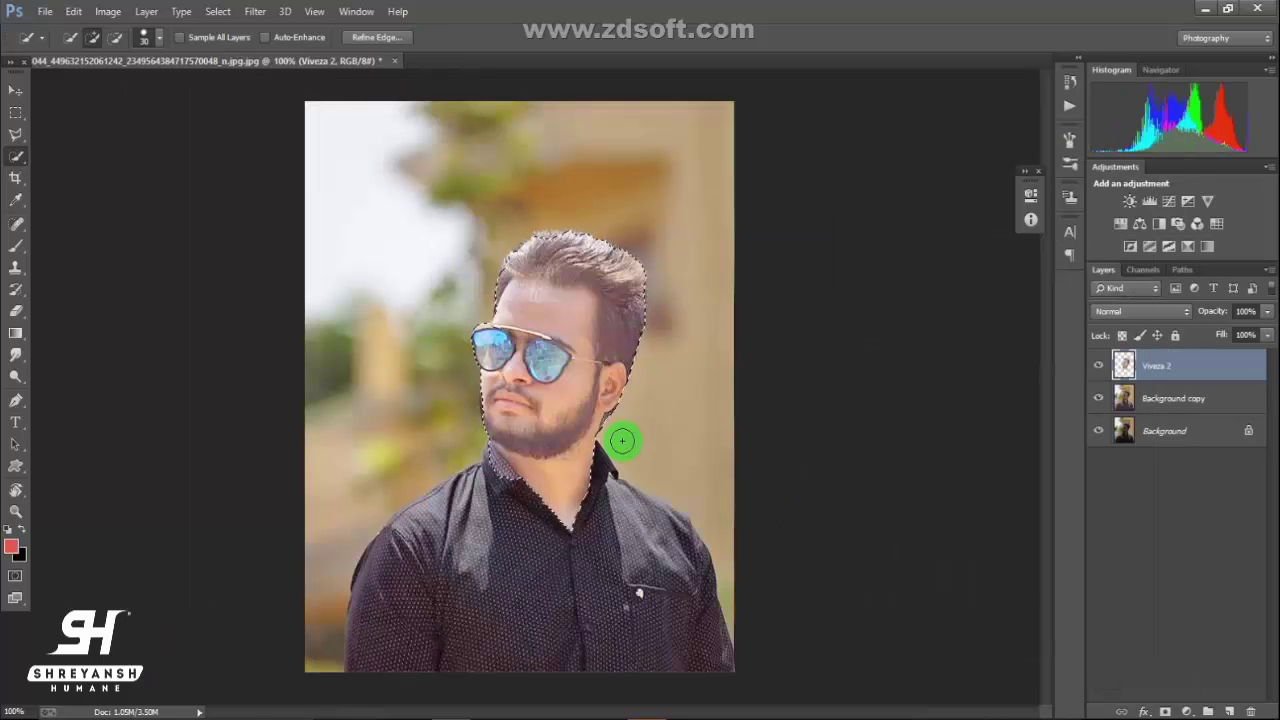
Step: Deselect and erase the Viveza layer's hard edge down the neck with a smaller eraser
{"action": "right_click", "coordinate": [505, 200]}
{"action": "key", "text": "Return"}
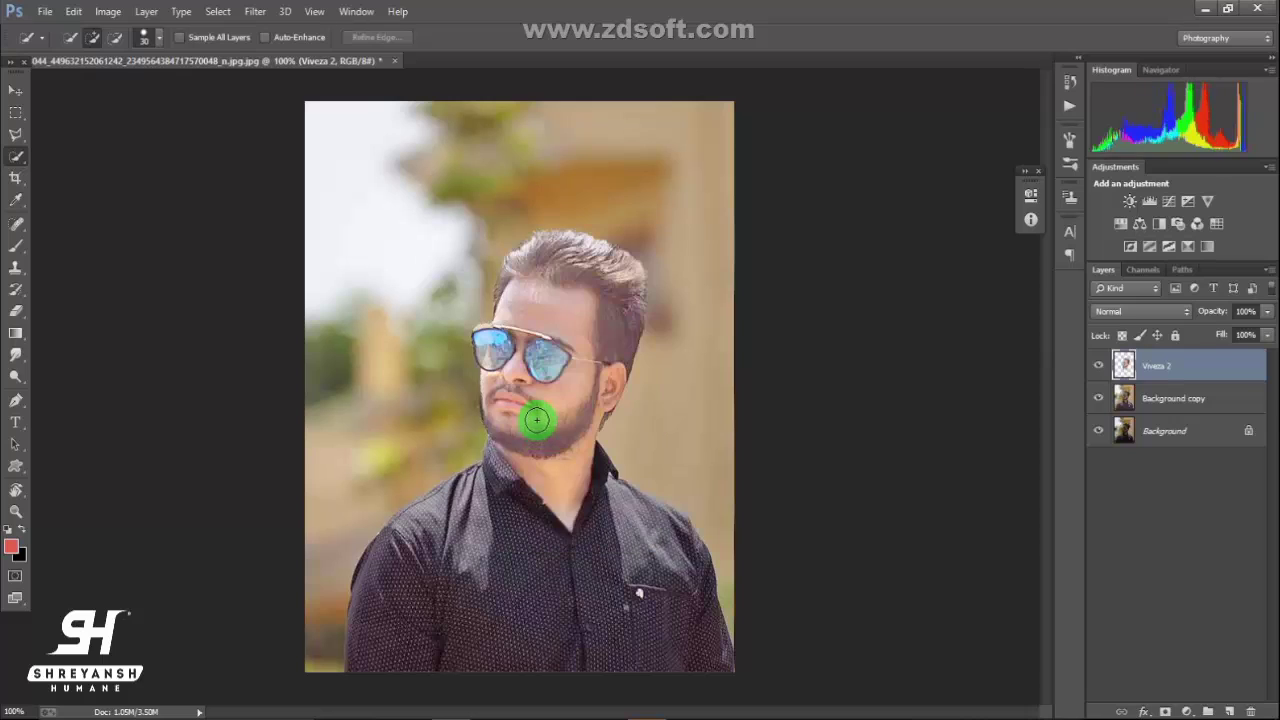
{"action": "left_click", "coordinate": [15, 311]}
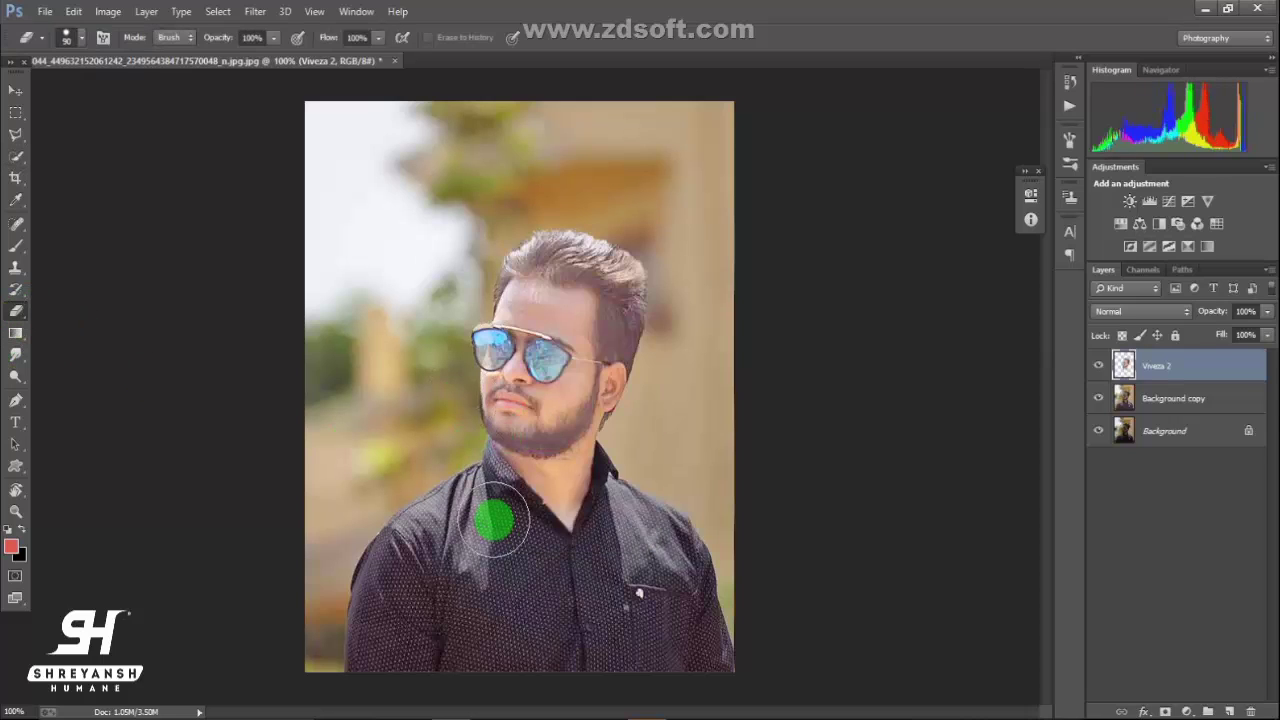
{"action": "key", "text": "bracketleft"}
{"action": "key", "text": "bracketleft"}
{"action": "key", "text": "bracketleft"}
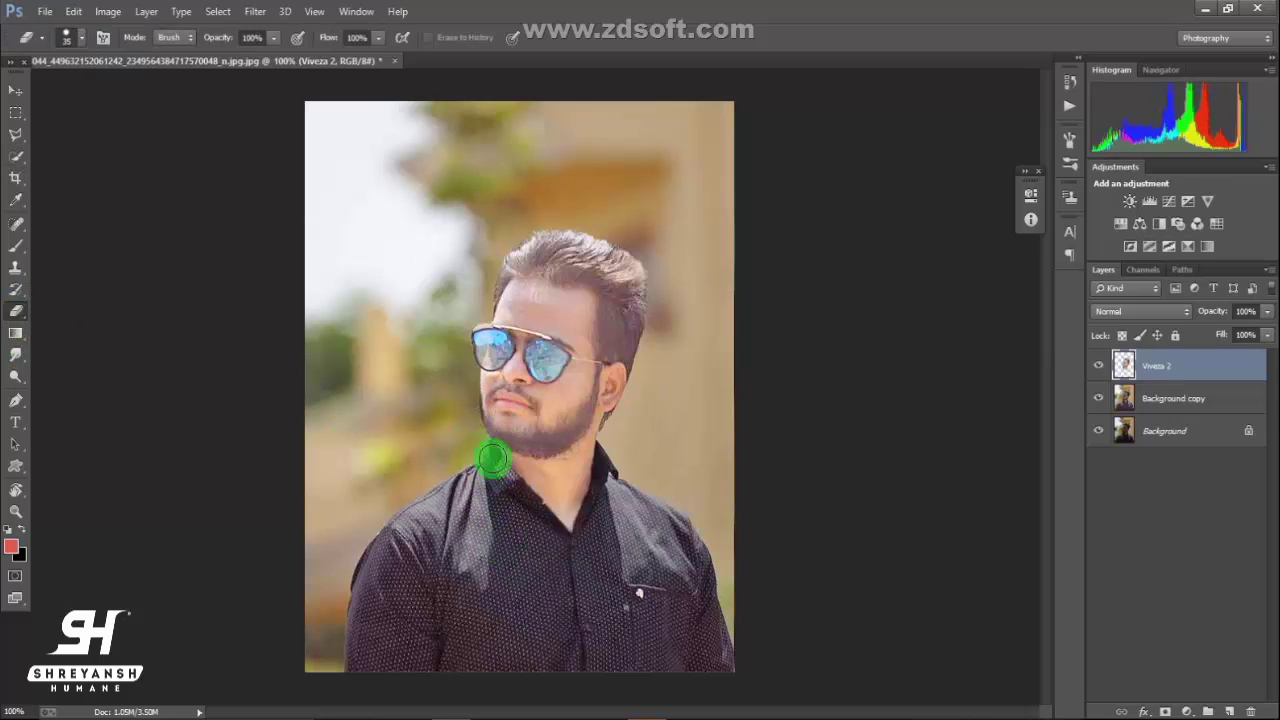
{"action": "left_click_drag", "start_coordinate": [493, 458], "coordinate": [508, 488]}
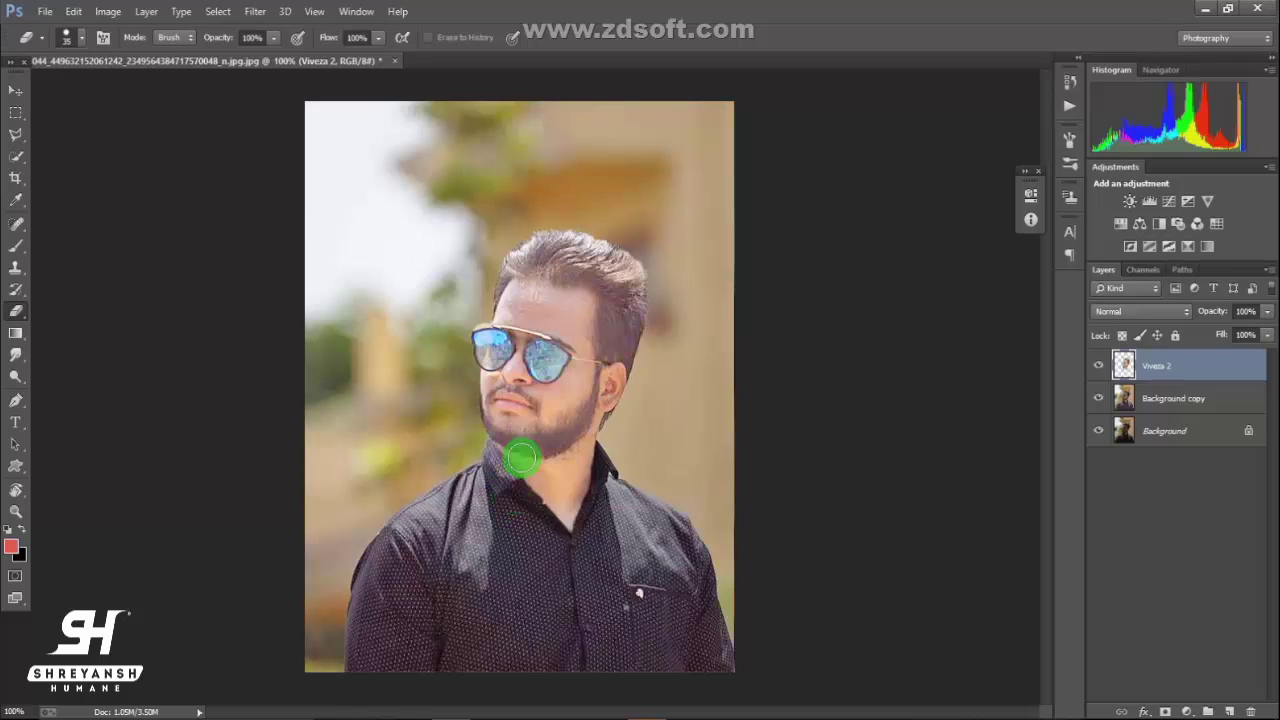
Step: Switch to a soft round 35 px brush and blend the layer's neck and hair edges
{"action": "right_click", "coordinate": [532, 320]}
{"action": "left_click", "coordinate": [558, 435]}
{"action": "left_click", "coordinate": [403, 444]}
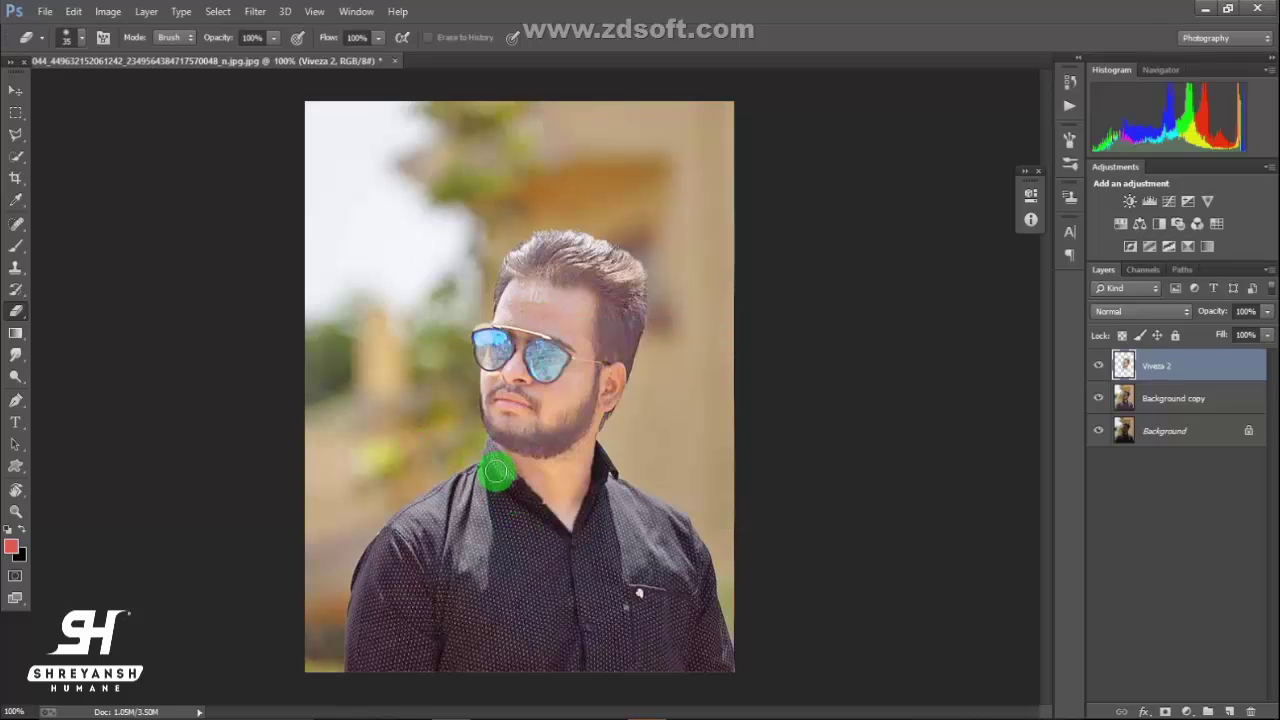
{"action": "left_click_drag", "start_coordinate": [508, 488], "coordinate": [483, 459]}
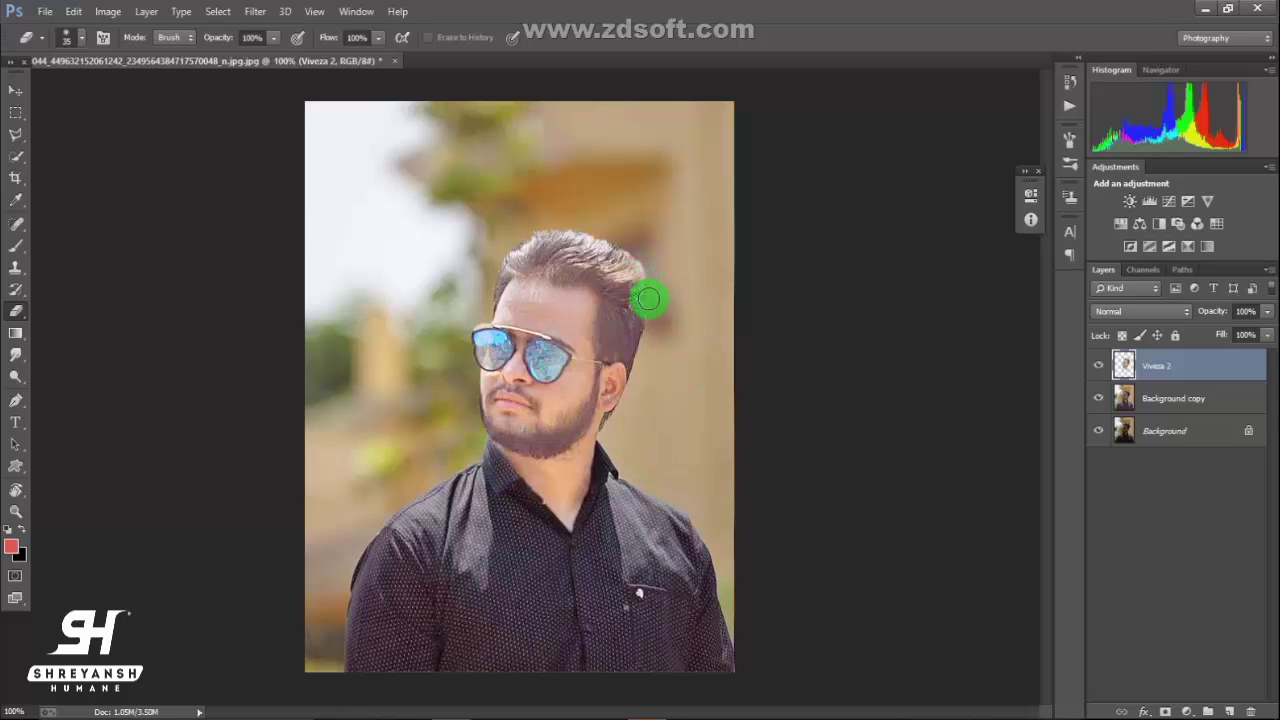
{"action": "left_click_drag", "start_coordinate": [648, 292], "coordinate": [525, 234]}
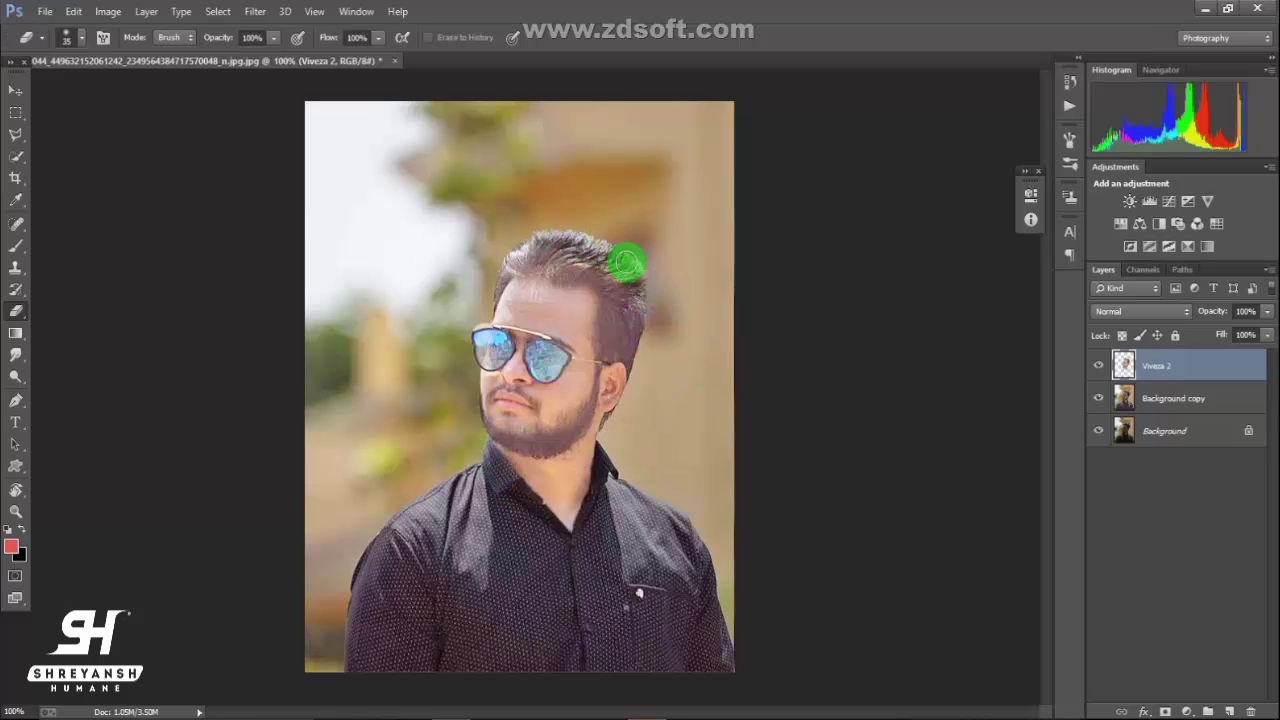
{"action": "mouse_move", "coordinate": [625, 263]}
{"action": "left_mouse_down"}
{"action": "mouse_move", "coordinate": [634, 330]}
{"action": "mouse_move", "coordinate": [574, 263]}
{"action": "mouse_move", "coordinate": [518, 257]}
{"action": "mouse_move", "coordinate": [394, 337]}
{"action": "mouse_move", "coordinate": [644, 361]}
{"action": "mouse_move", "coordinate": [630, 348]}
{"action": "left_mouse_up"}
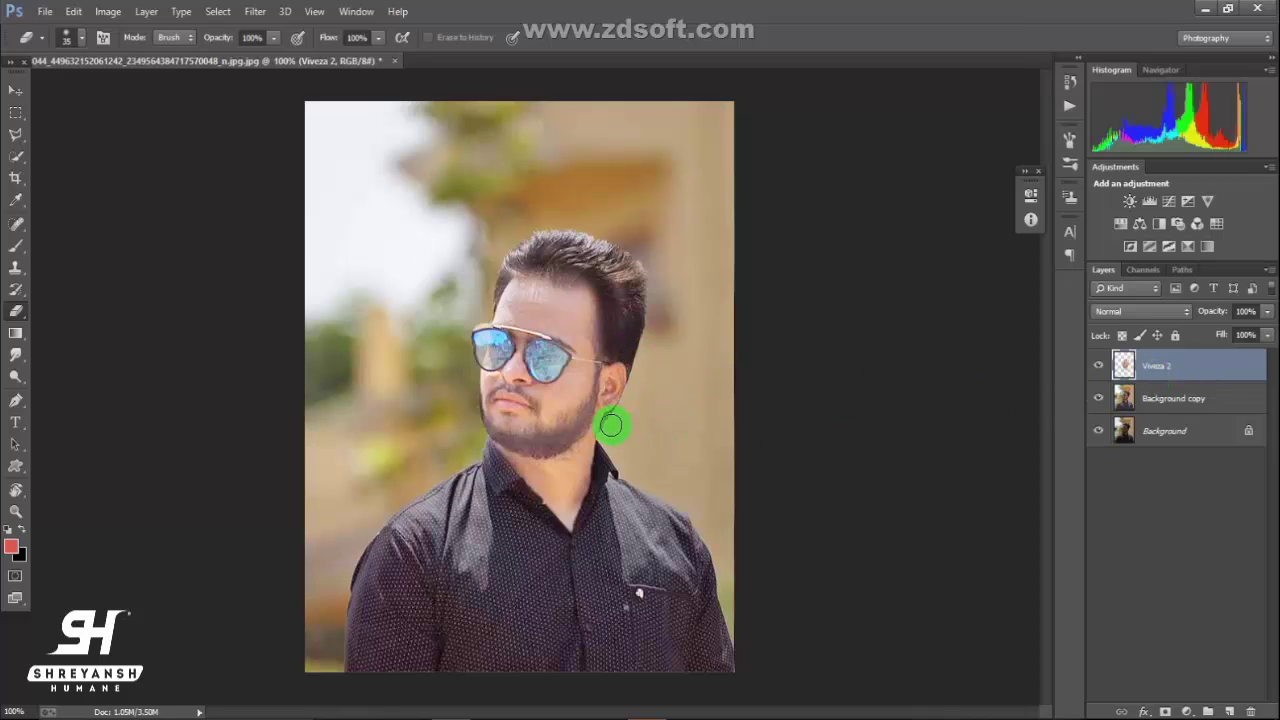
Step: Duplicate the Viveza 2 and Background copy layers and merge them into one Viveza 2 copy
{"action": "left_click", "coordinate": [1190, 400], "text": "shift"}
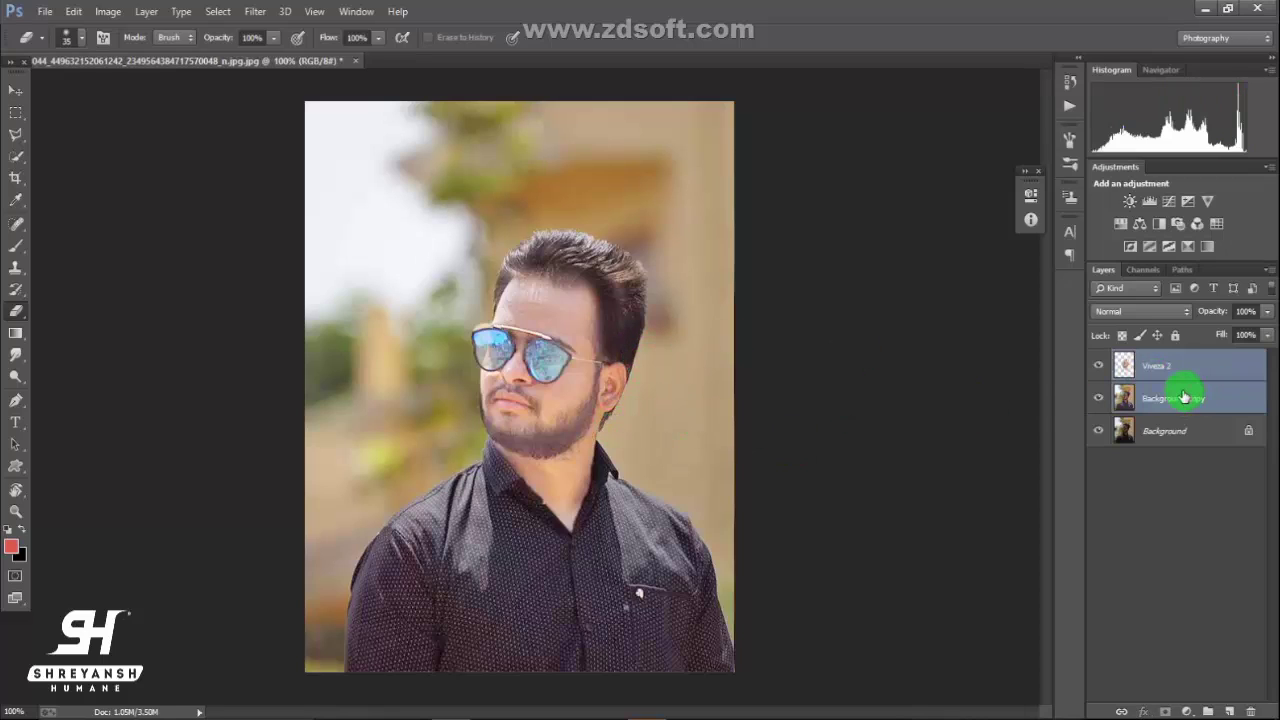
{"action": "left_click_drag", "start_coordinate": [1186, 366], "coordinate": [1227, 710]}
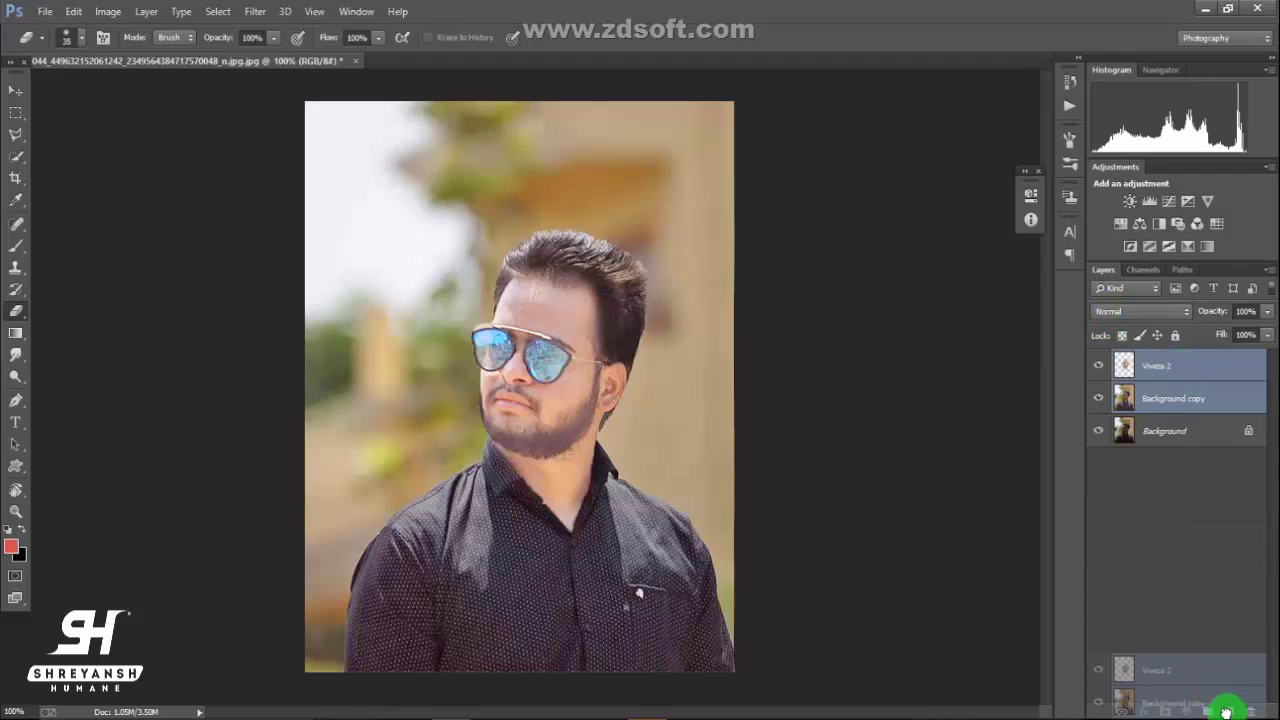
{"action": "right_click", "coordinate": [1176, 405]}
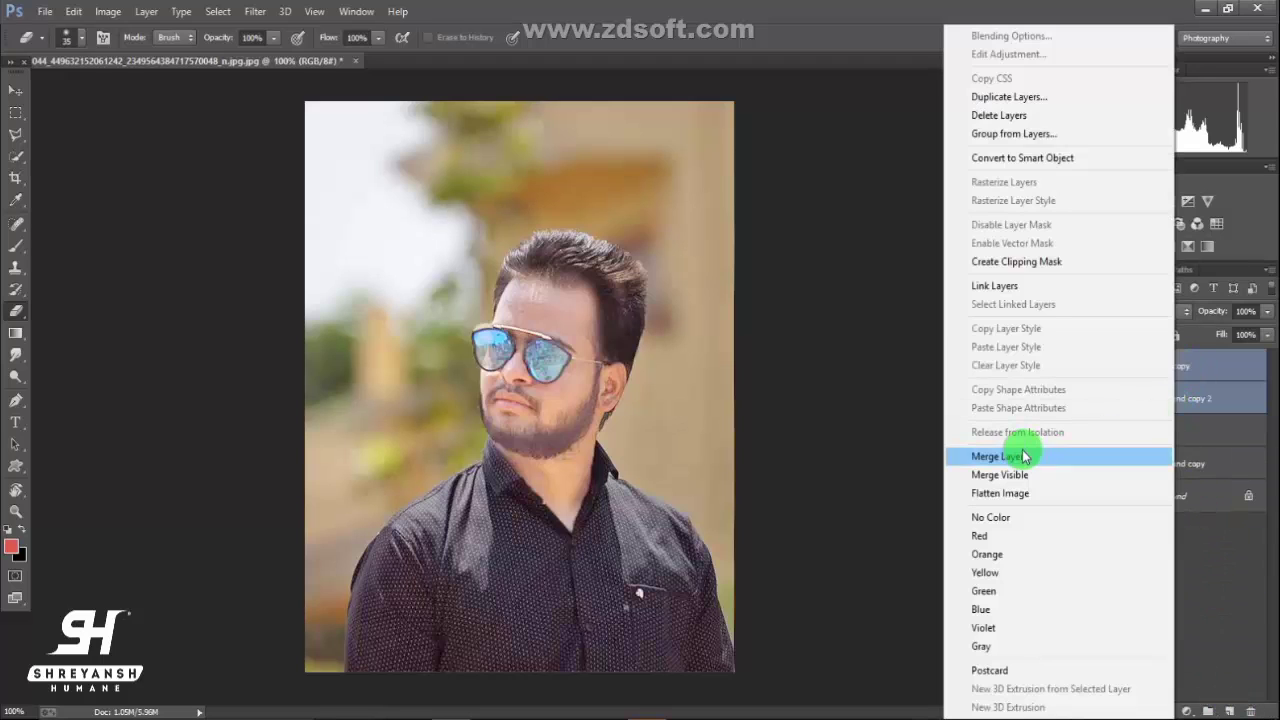
{"action": "left_click", "coordinate": [1024, 456]}
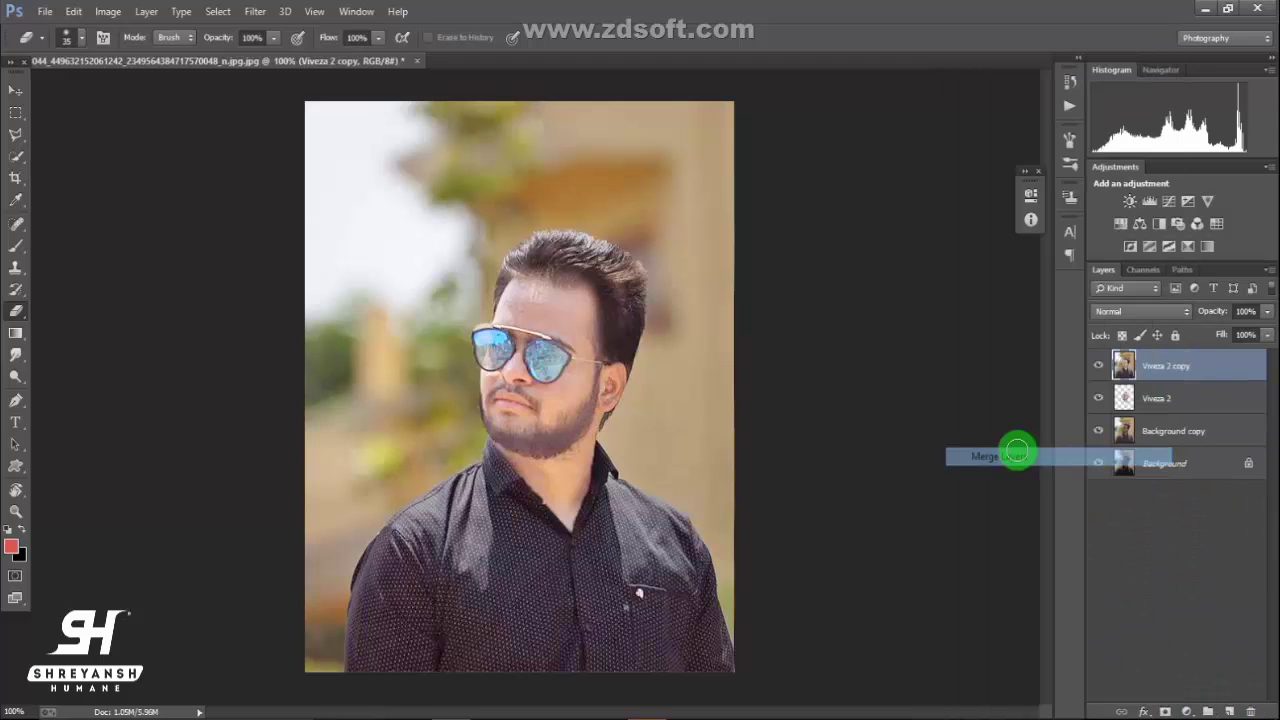
{"action": "left_click", "coordinate": [12, 93]}
{"action": "left_click", "coordinate": [255, 11]}
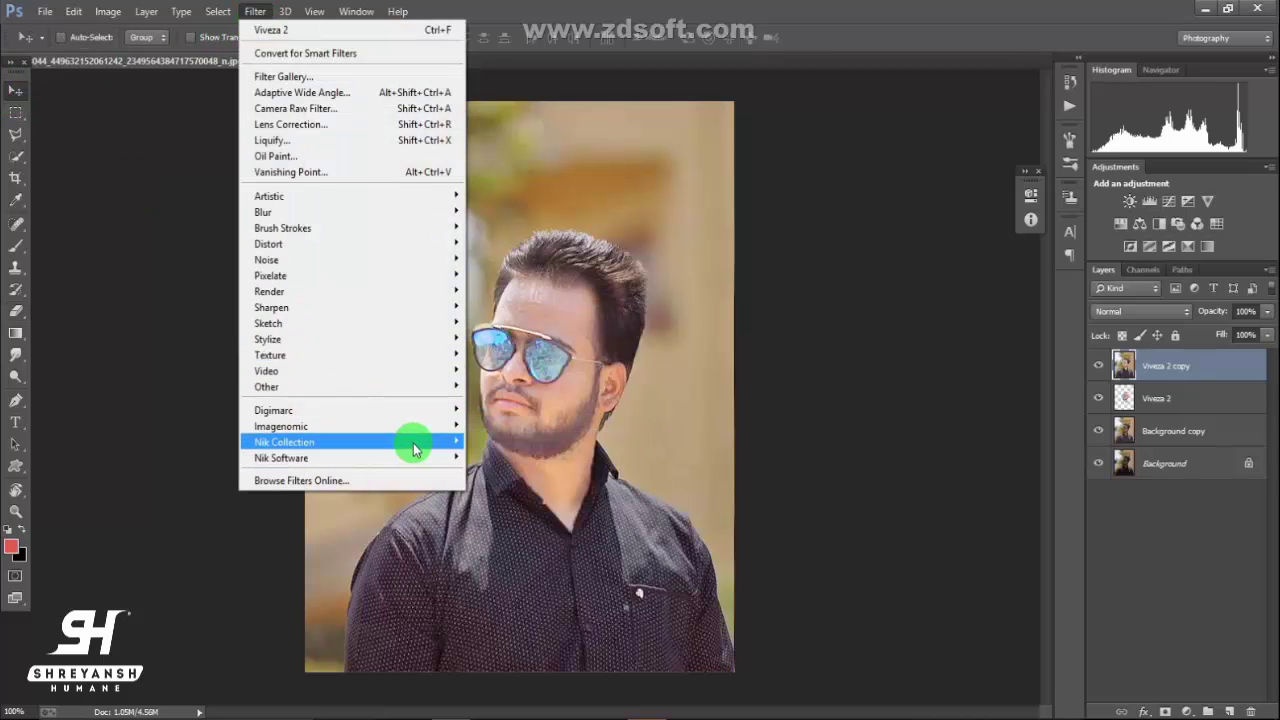
Step: Launch Color Efex Pro 4 and choose the Contrast Only filter at 50%
{"action": "mouse_move", "coordinate": [284, 442]}
{"action": "left_click", "coordinate": [490, 443]}
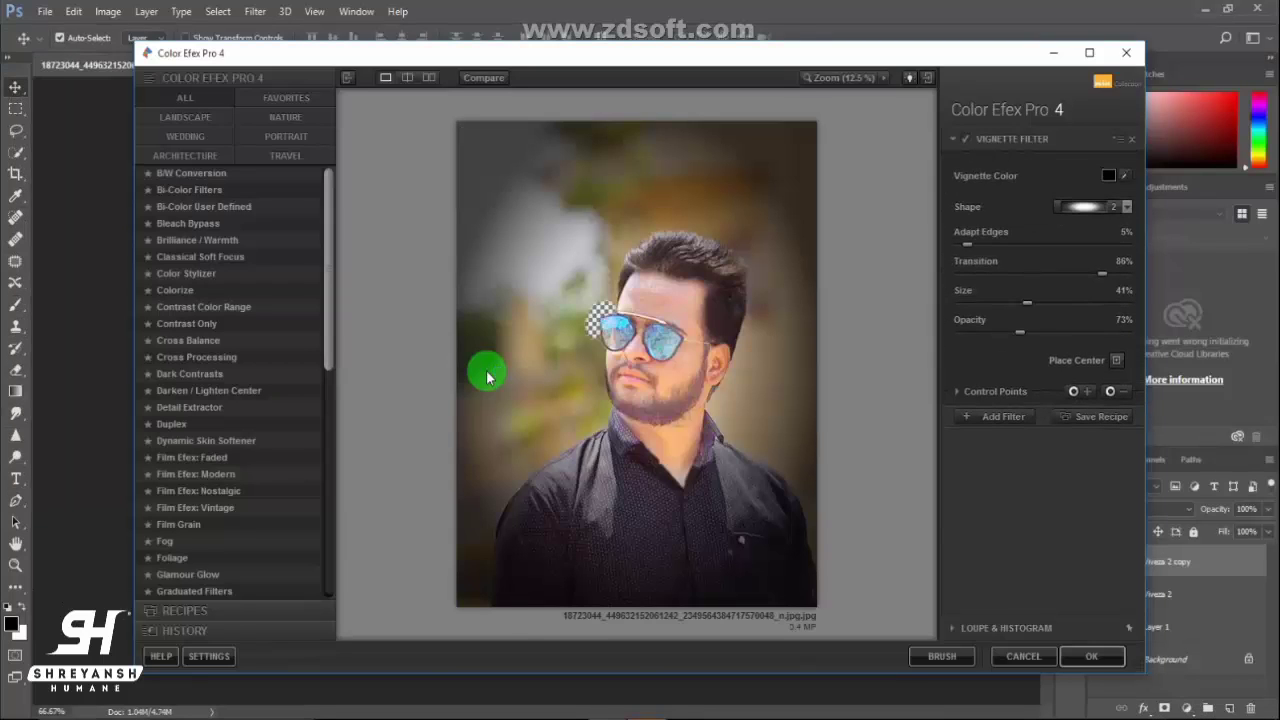
{"action": "left_click", "coordinate": [1022, 655]}
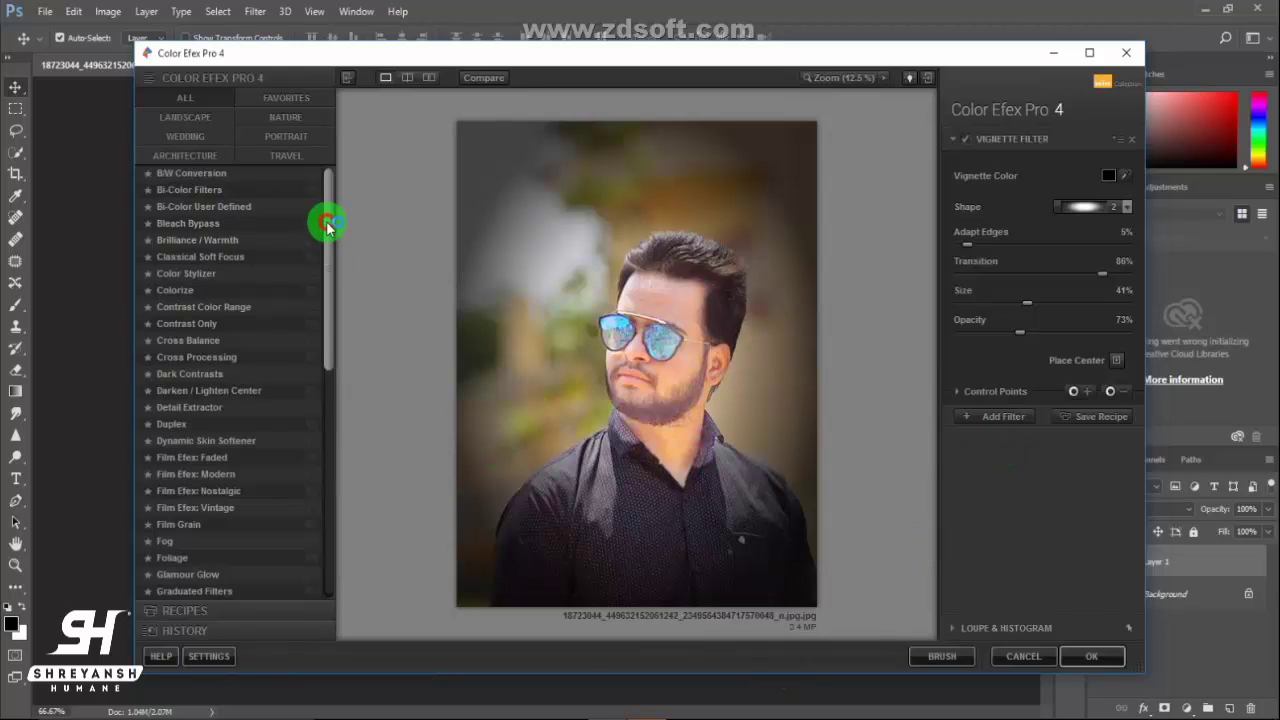
{"action": "left_click", "coordinate": [200, 326]}
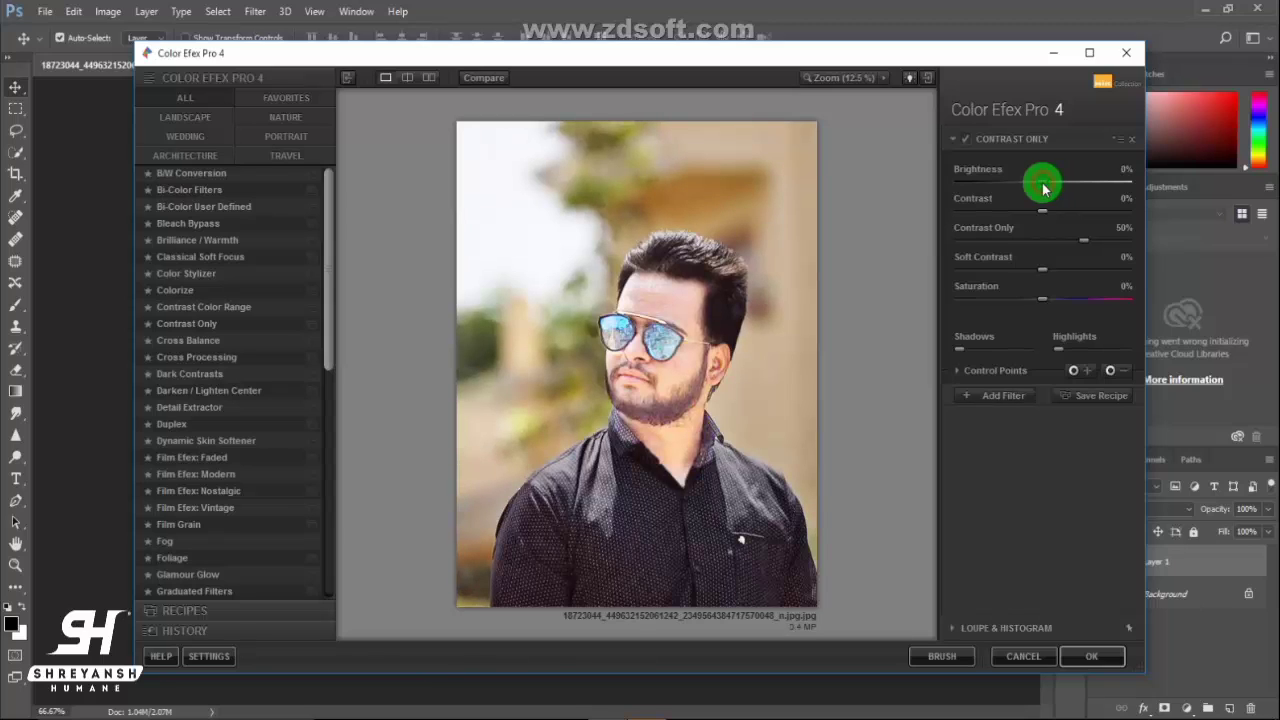
Step: Add Dark Contrasts to the stack with brightness at -38% and adjusted contrast
{"action": "left_click", "coordinate": [996, 398]}
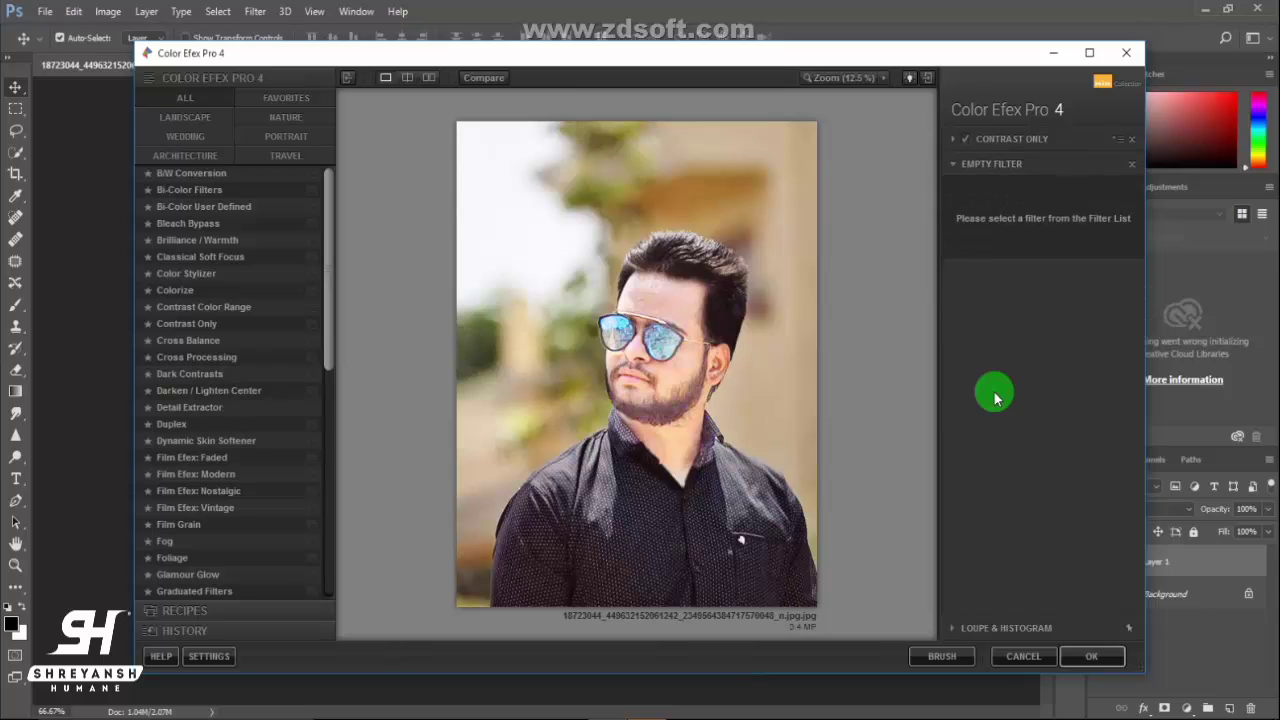
{"action": "left_click", "coordinate": [214, 376]}
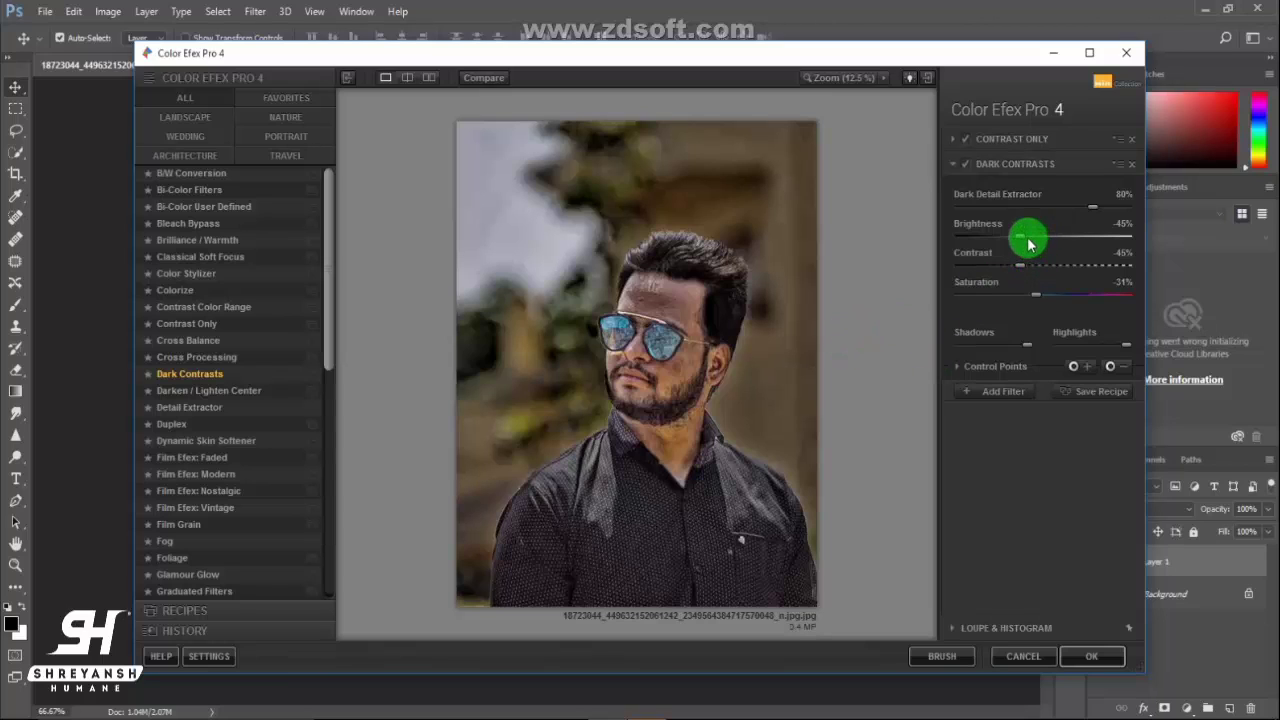
{"action": "left_click_drag", "start_coordinate": [1020, 236], "coordinate": [1033, 240]}
{"action": "left_click", "coordinate": [1022, 272]}
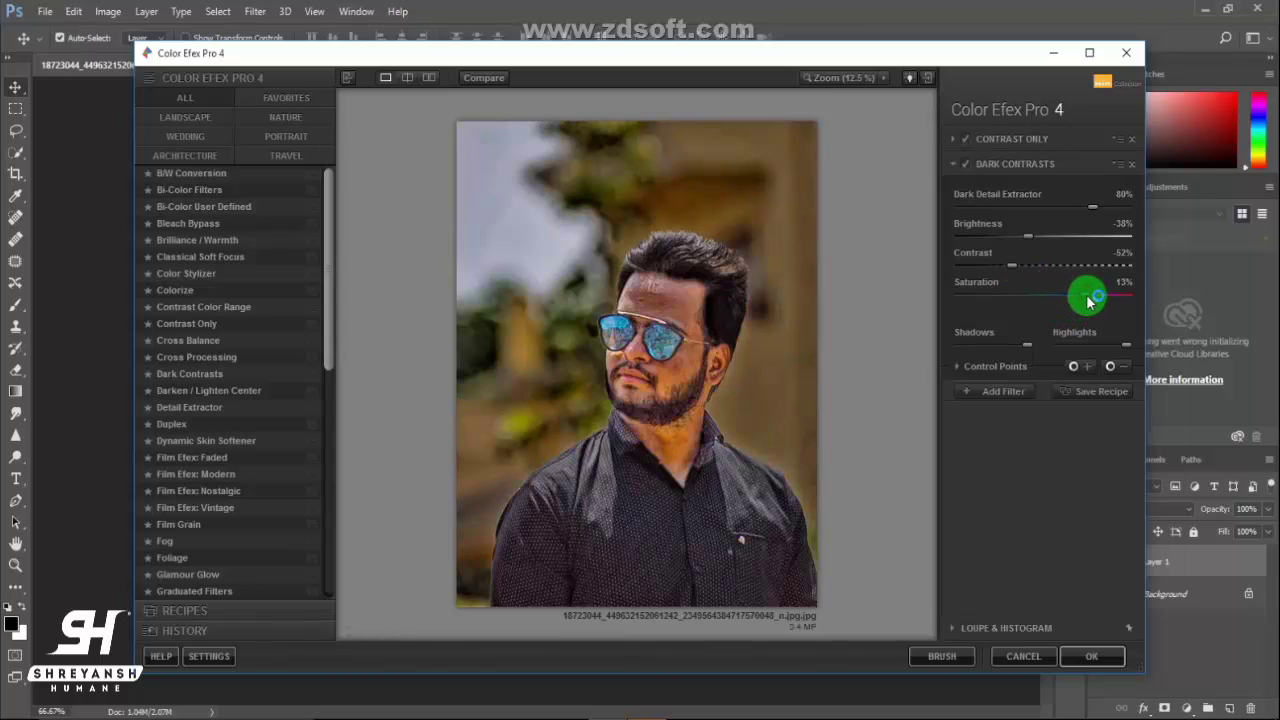
Step: Add Detail Extractor at 16% strength and adjust its saturation
{"action": "left_click", "coordinate": [993, 390]}
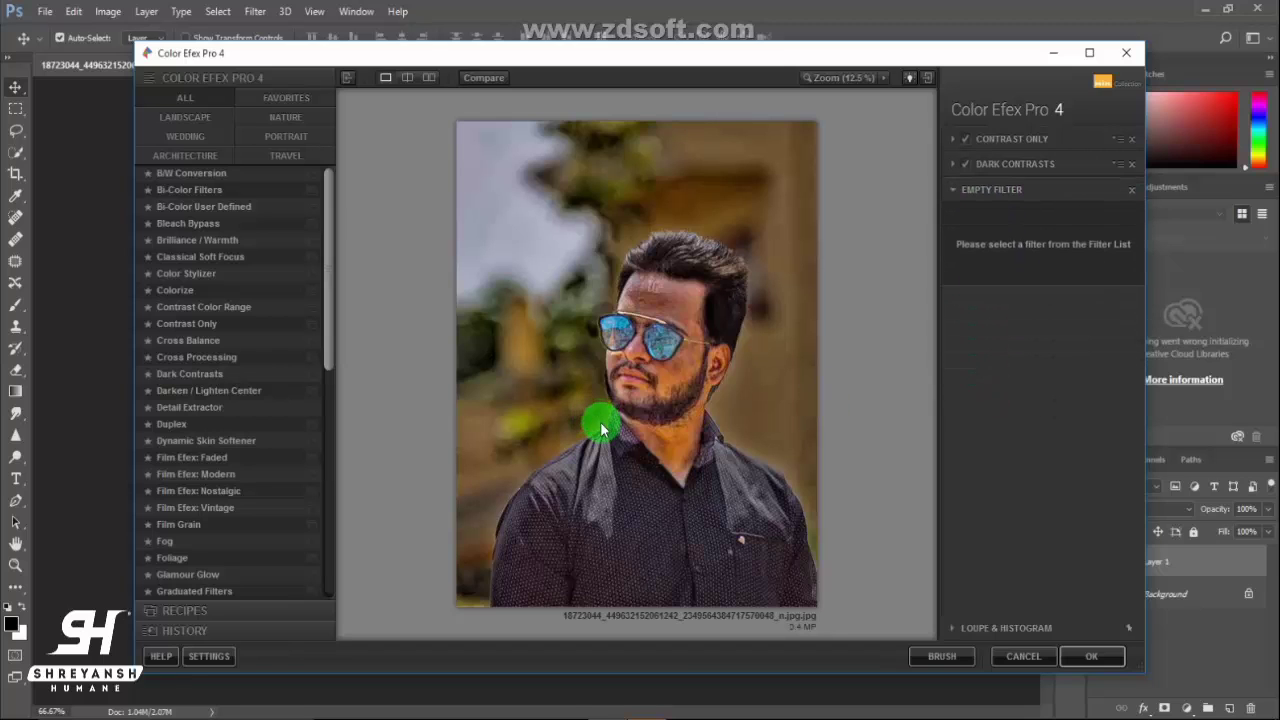
{"action": "left_click", "coordinate": [184, 409]}
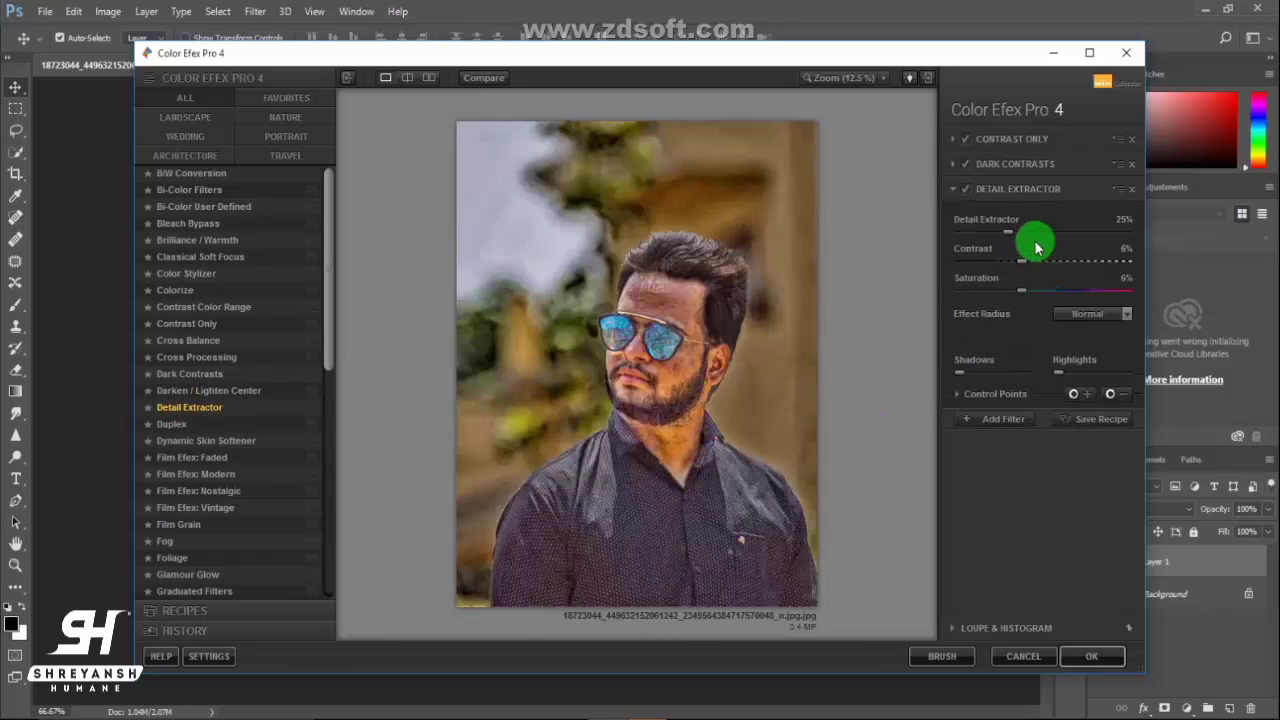
{"action": "mouse_move", "coordinate": [1031, 235]}
{"action": "left_mouse_down"}
{"action": "mouse_move", "coordinate": [993, 237]}
{"action": "mouse_move", "coordinate": [1036, 263]}
{"action": "left_mouse_up"}
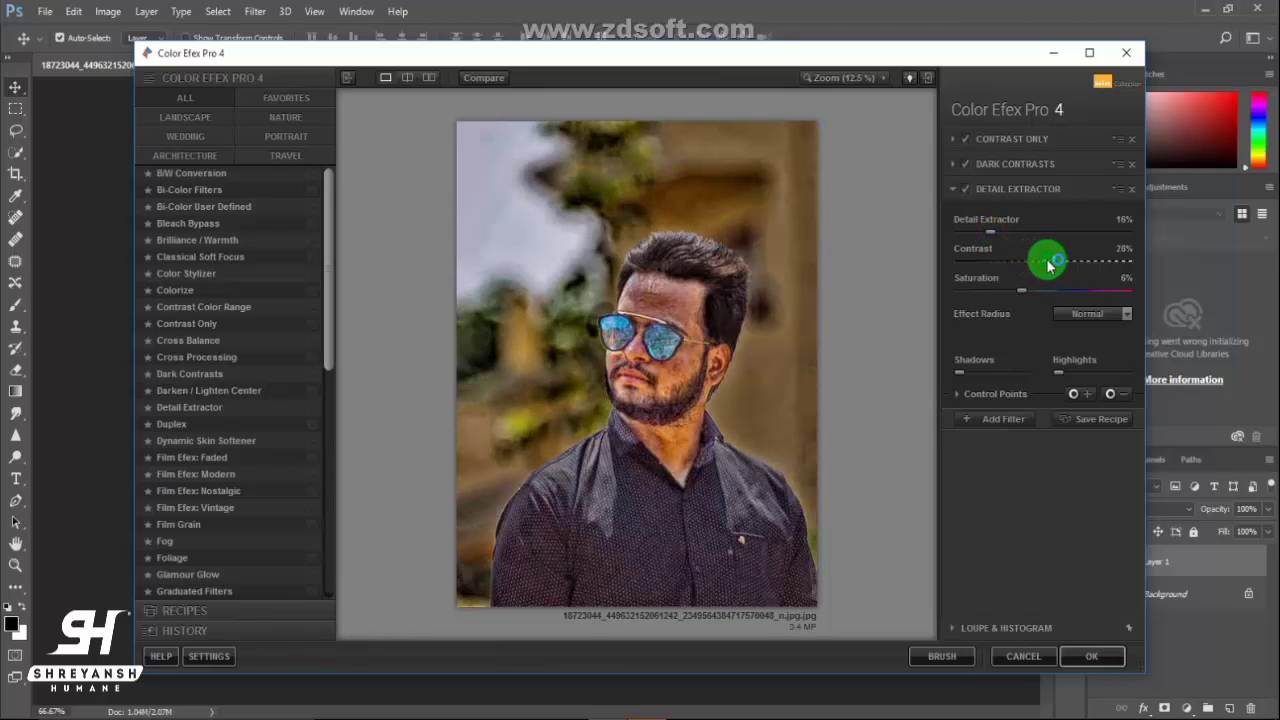
{"action": "left_click_drag", "start_coordinate": [1021, 290], "coordinate": [1036, 297]}
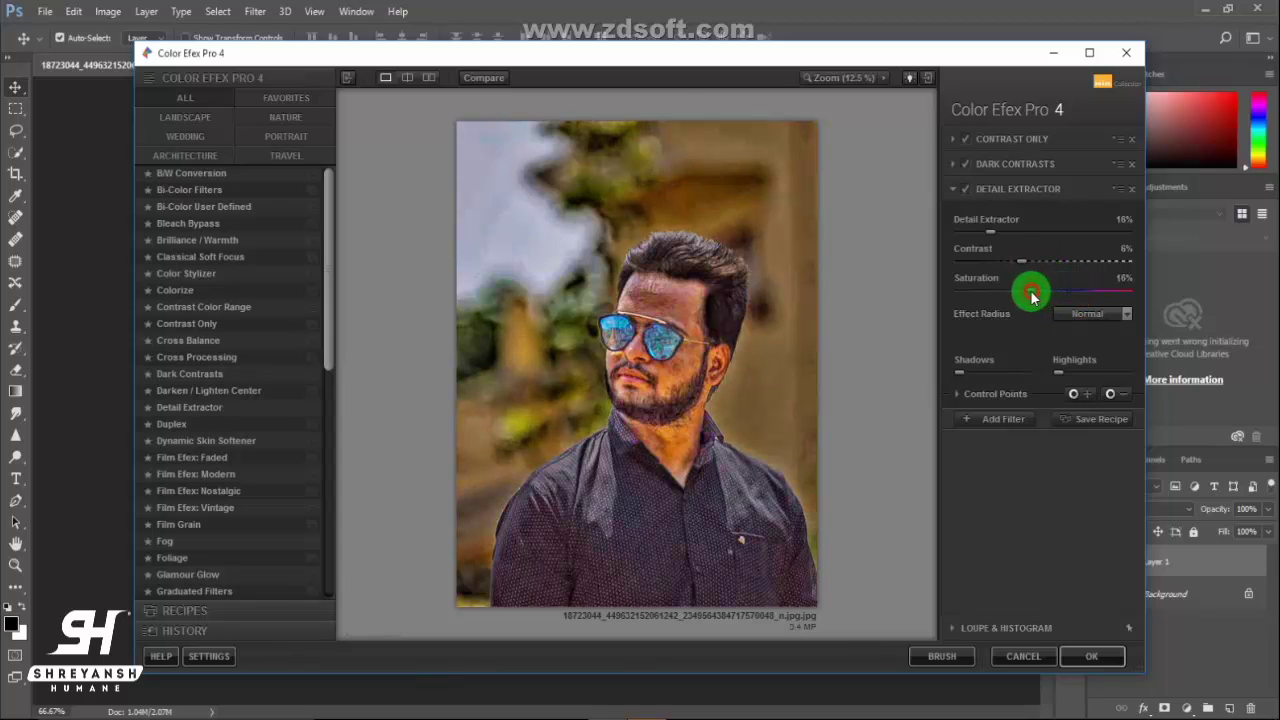
Step: Refine Dark Contrasts to -23% saturation and -50% brightness
{"action": "left_click", "coordinate": [1020, 163]}
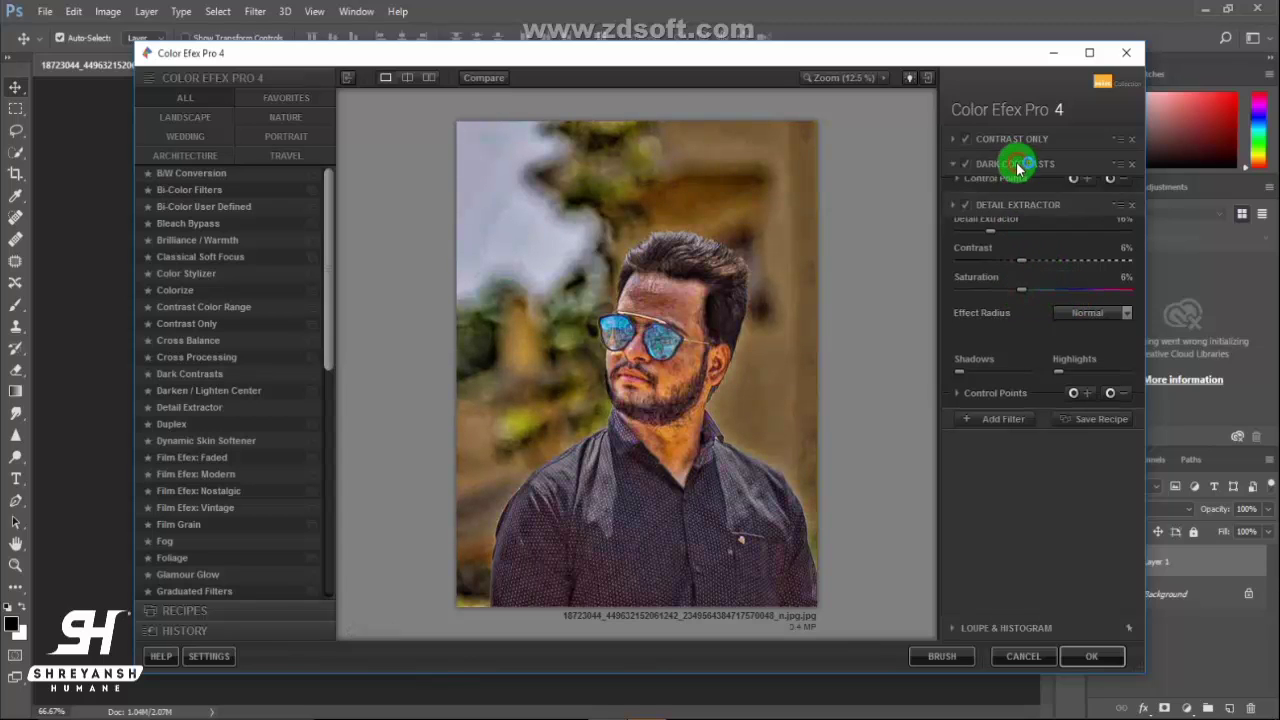
{"action": "left_click_drag", "start_coordinate": [1061, 318], "coordinate": [1047, 297]}
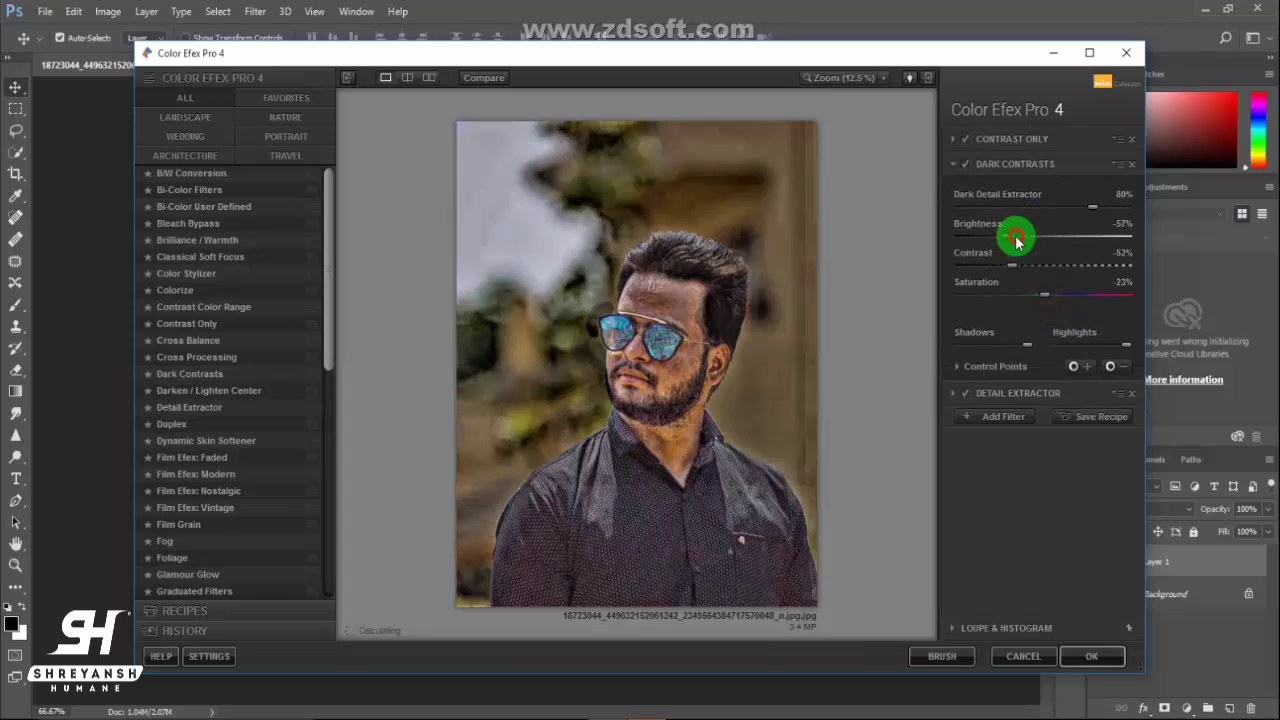
{"action": "left_click_drag", "start_coordinate": [1009, 243], "coordinate": [1018, 243]}
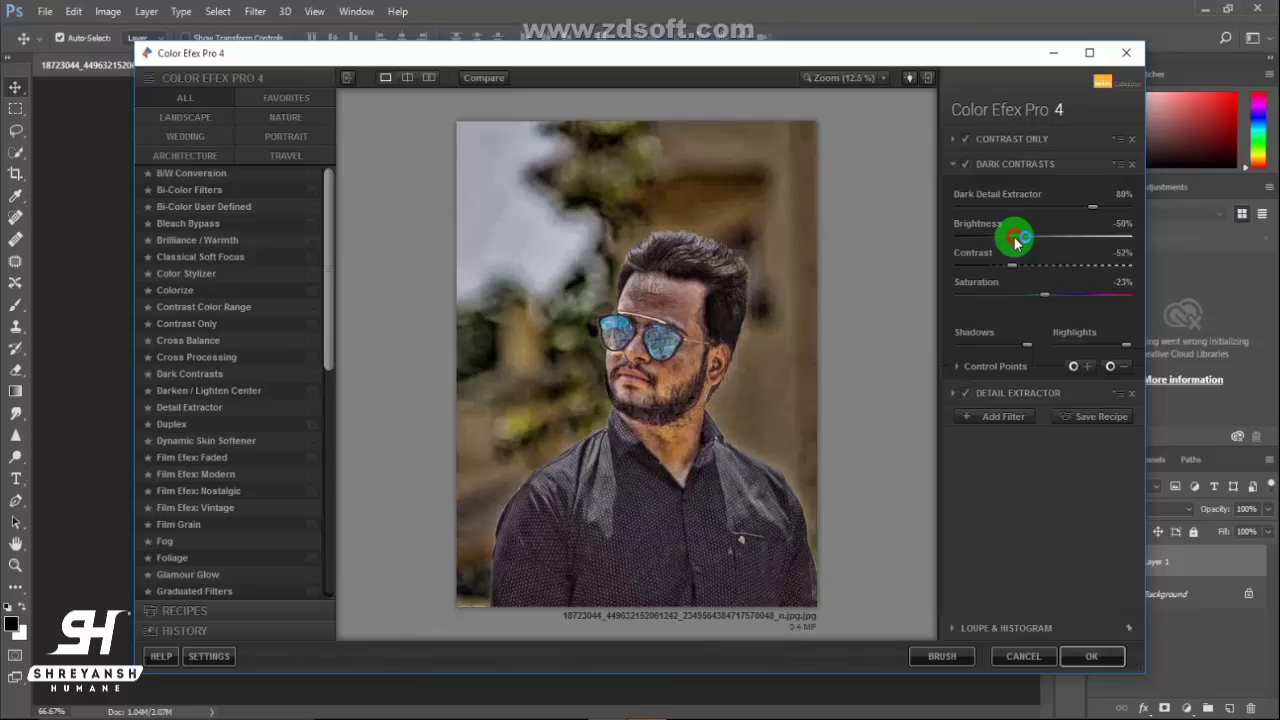
{"action": "left_click", "coordinate": [1007, 392]}
{"action": "left_click", "coordinate": [993, 418]}
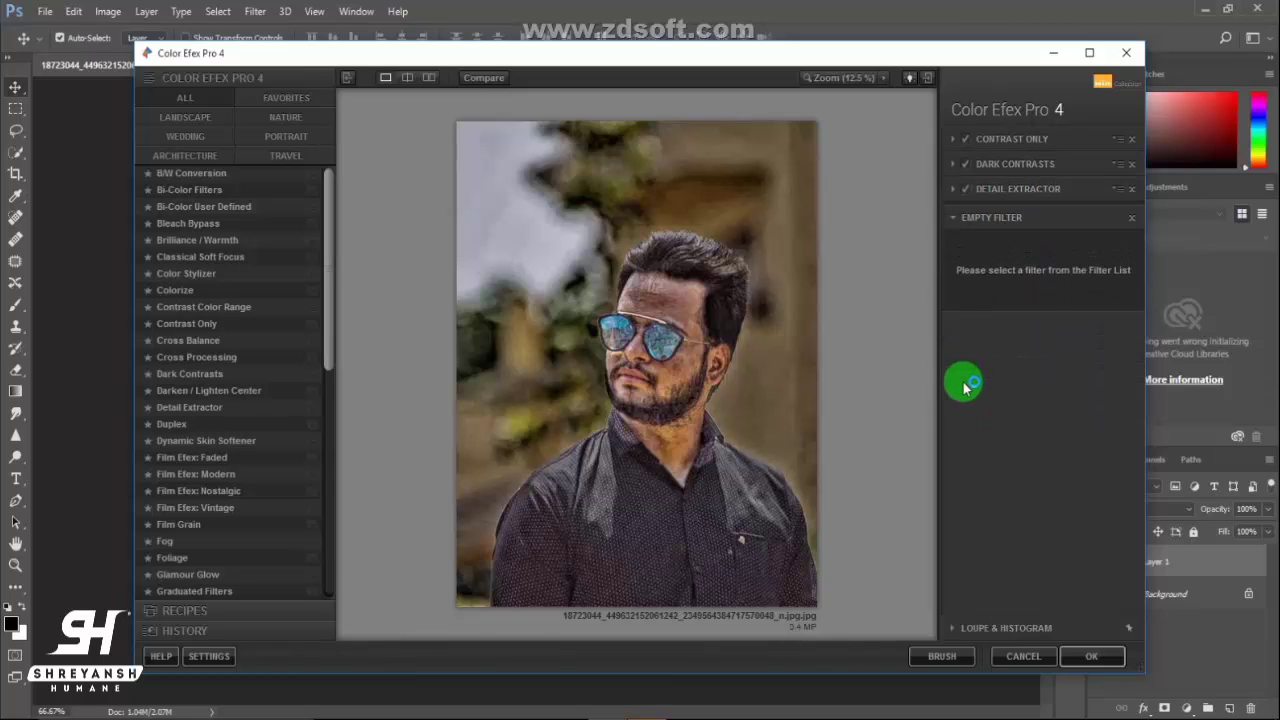
Step: Compare and then disable Contrast Only, leaving an empty filter slot ready
{"action": "left_click", "coordinate": [967, 140]}
{"action": "left_click", "coordinate": [967, 141]}
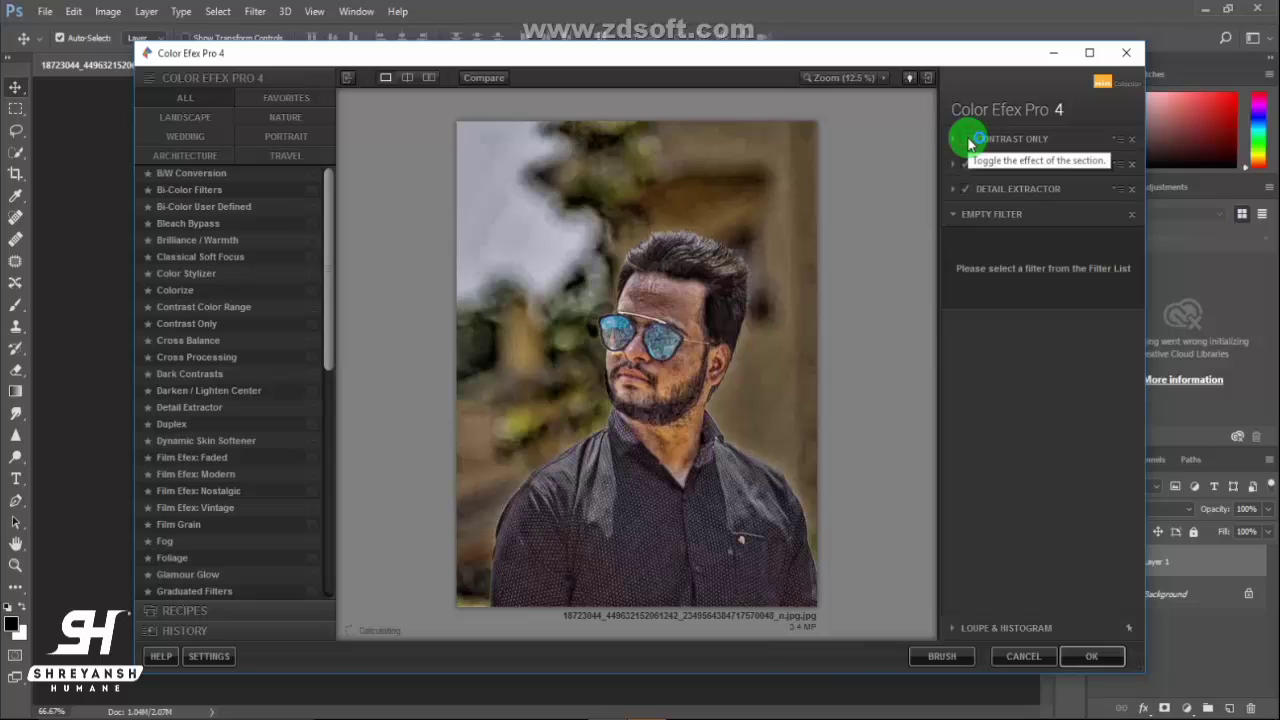
{"action": "left_click", "coordinate": [967, 141]}
{"action": "left_click", "coordinate": [967, 141]}
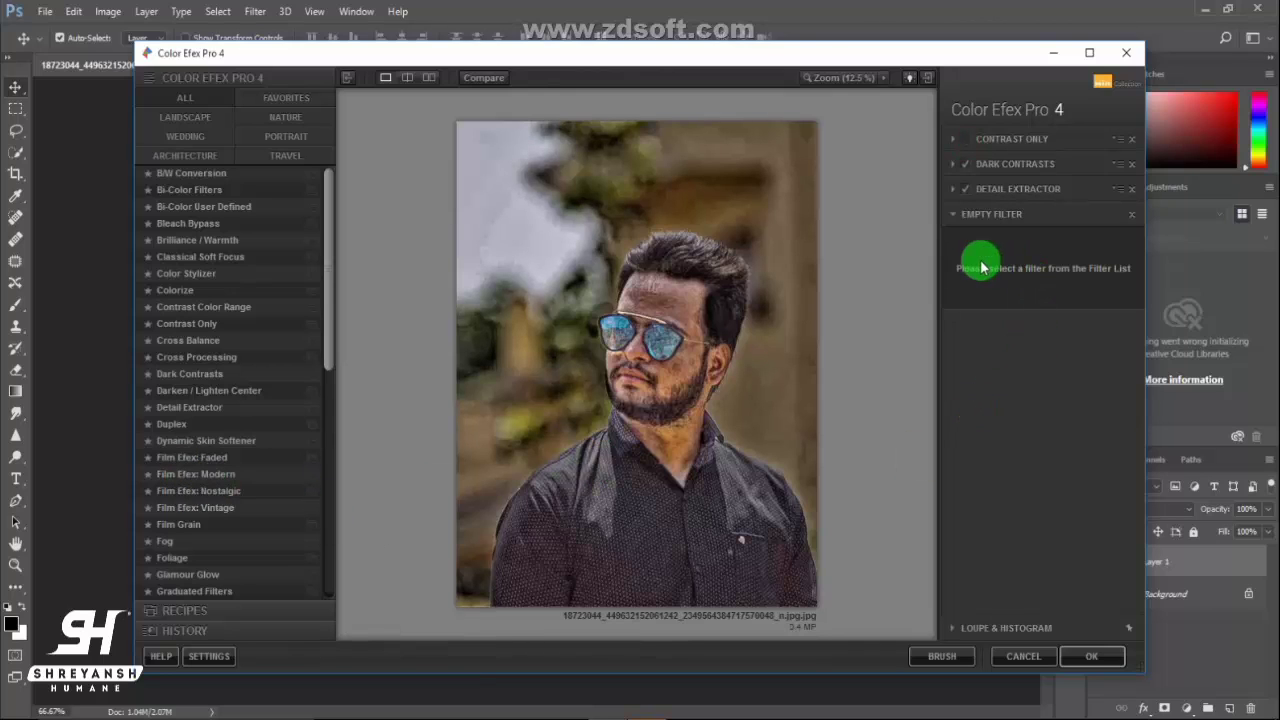
{"action": "left_click", "coordinate": [1010, 190]}
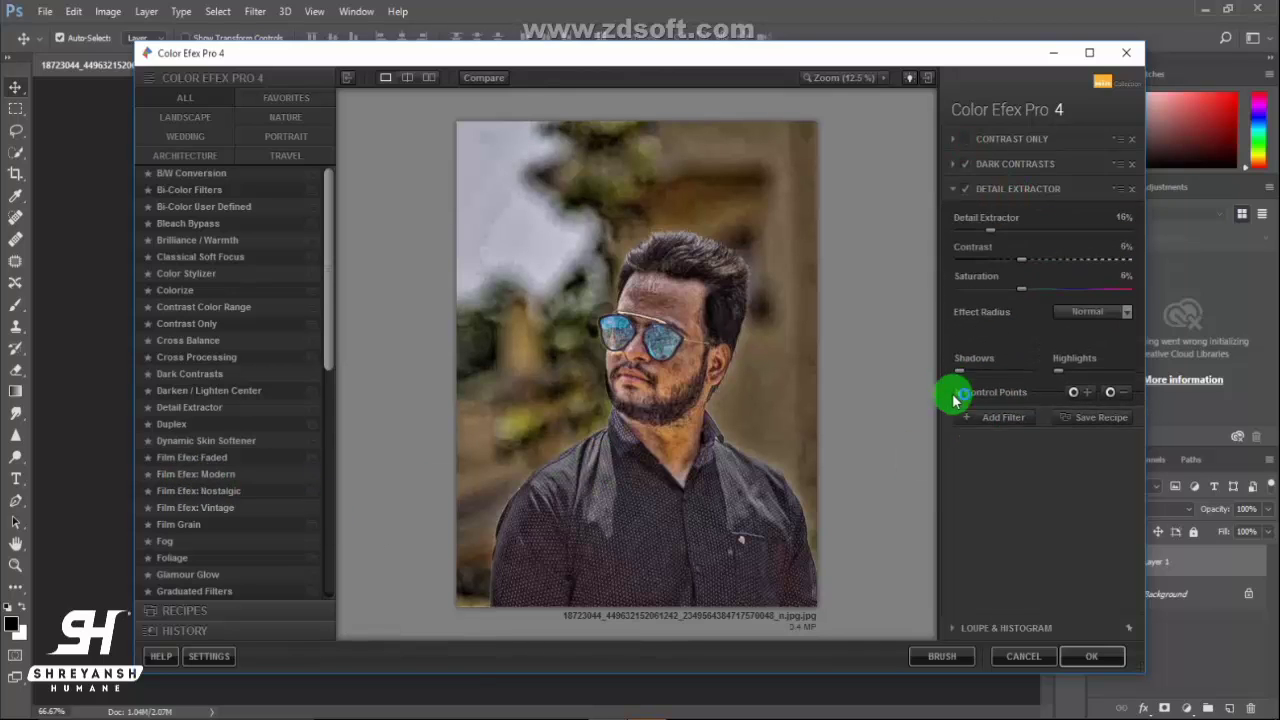
{"action": "left_click", "coordinate": [996, 418]}
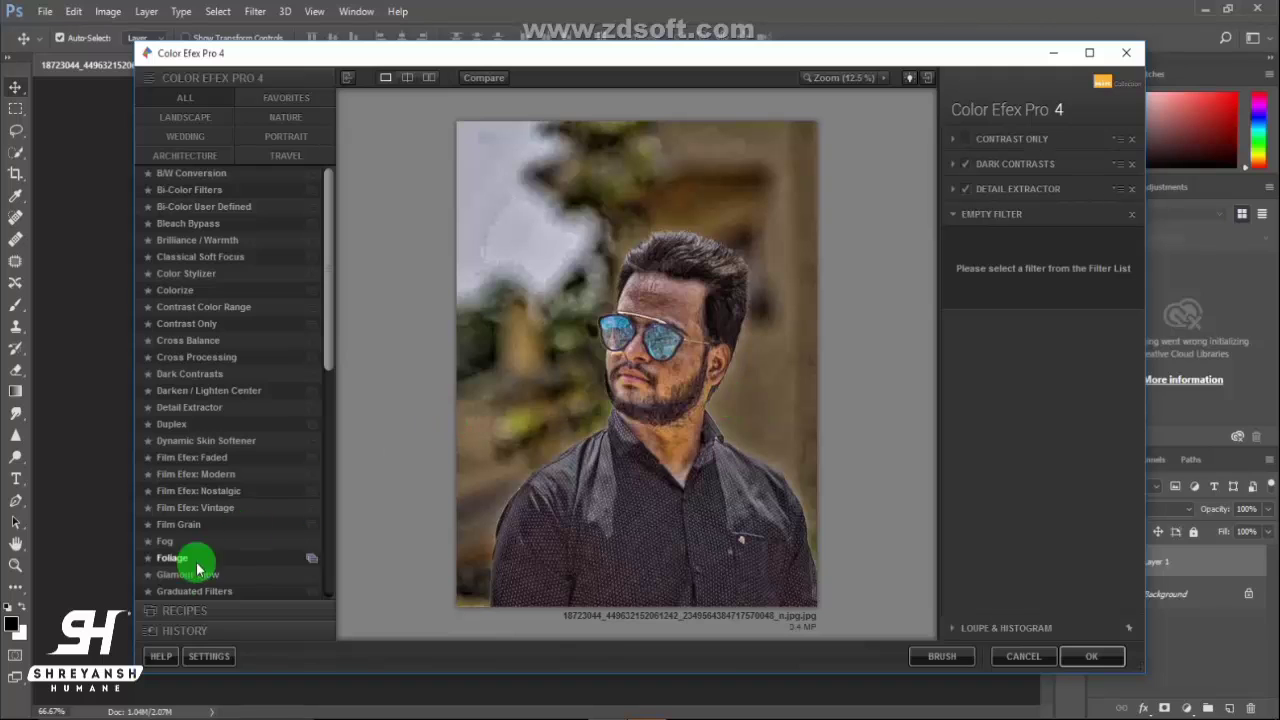
{"action": "scroll", "coordinate": [197, 502], "scroll_direction": "down", "scroll_amount": 1}
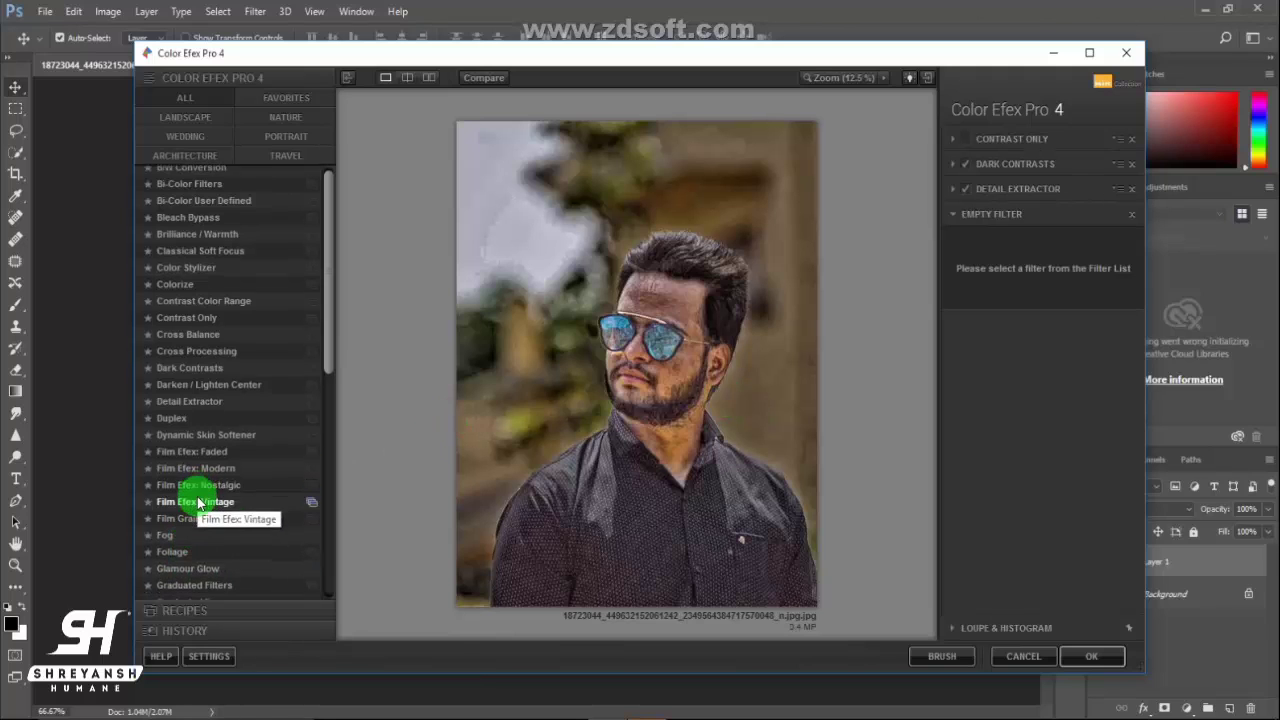
{"action": "scroll", "coordinate": [208, 572], "scroll_direction": "down", "scroll_amount": 2}
{"action": "scroll", "coordinate": [210, 560], "scroll_direction": "down", "scroll_amount": 2}
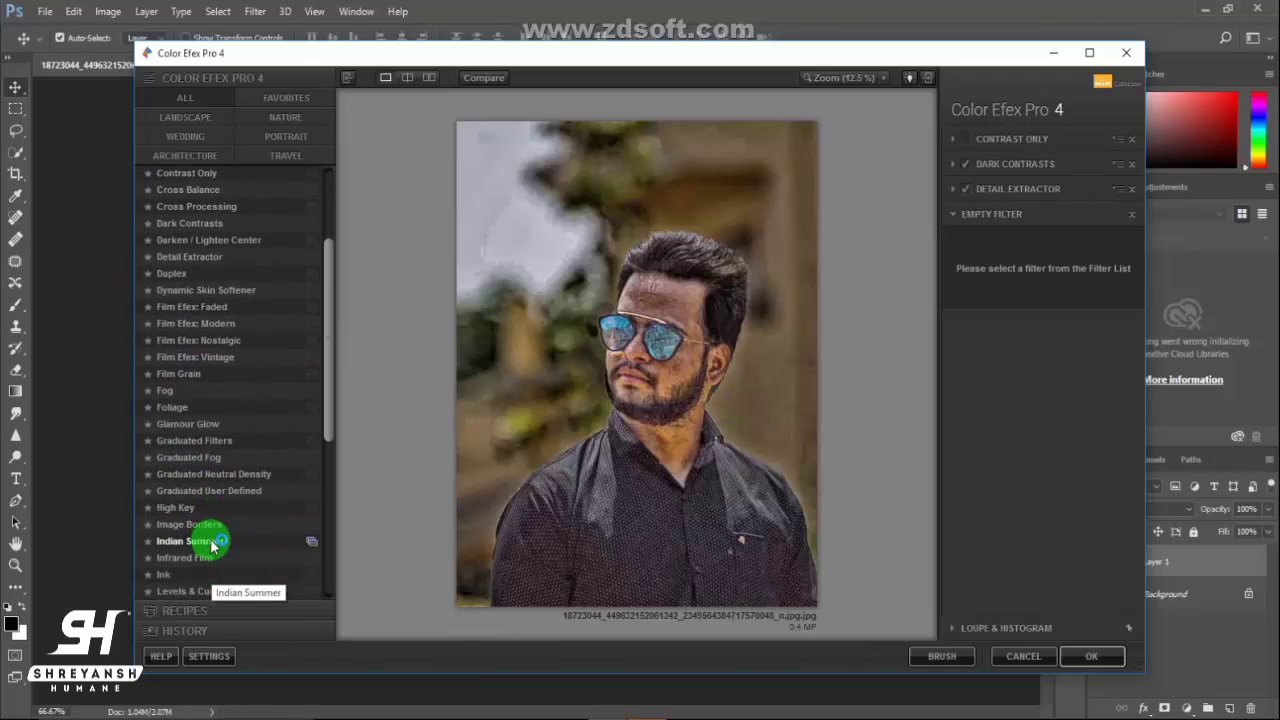
Step: Add Indian Summer with Method 2 and apply the whole filter stack to Photoshop
{"action": "left_click", "coordinate": [212, 544]}
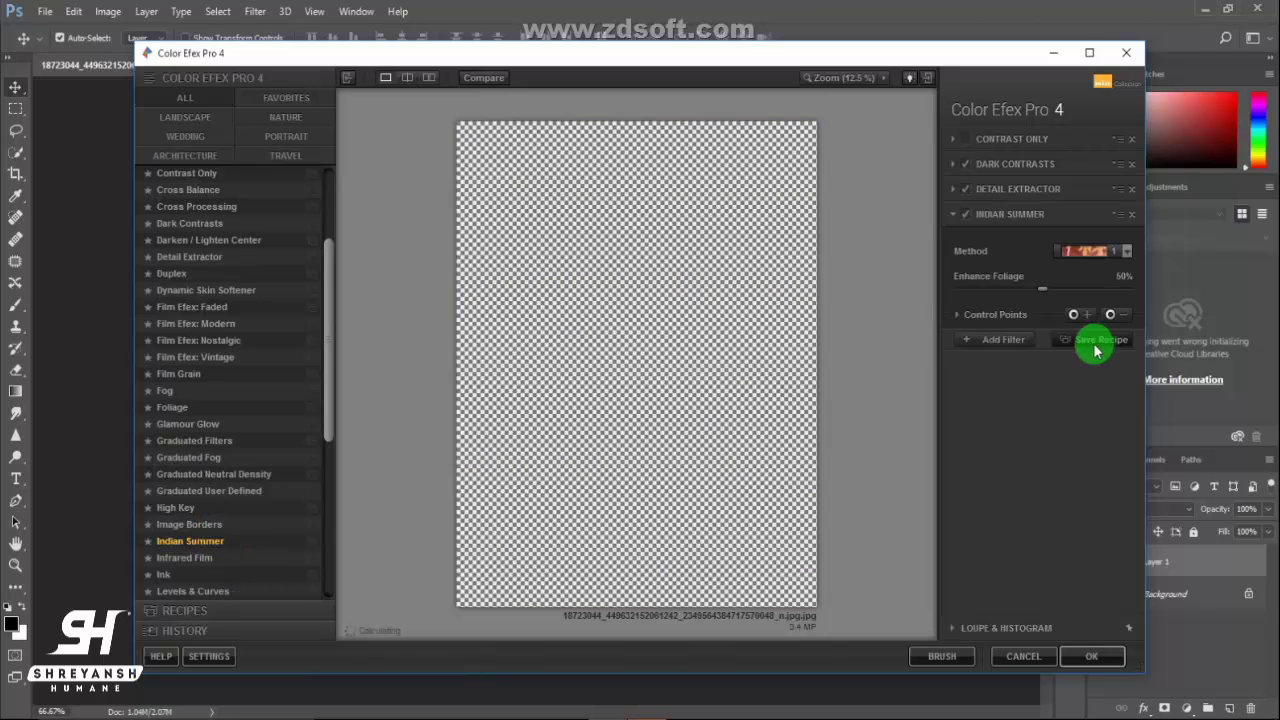
{"action": "left_click", "coordinate": [1098, 251]}
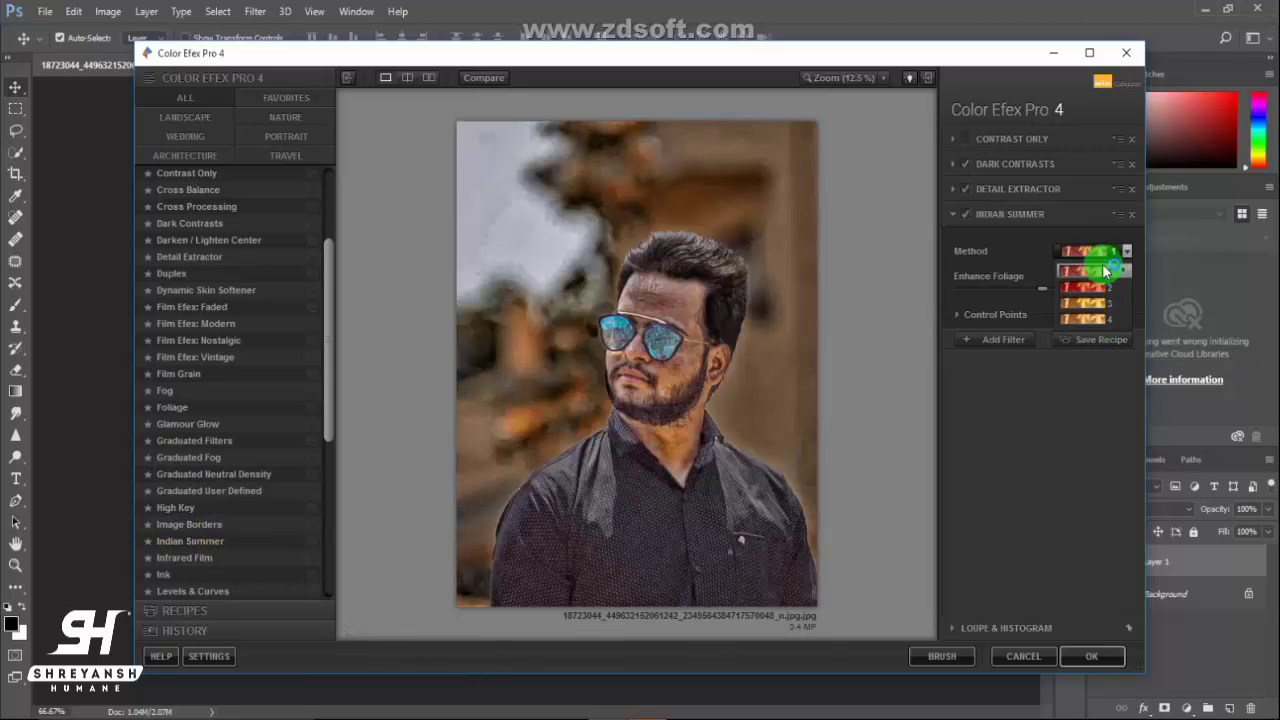
{"action": "left_click", "coordinate": [1094, 288]}
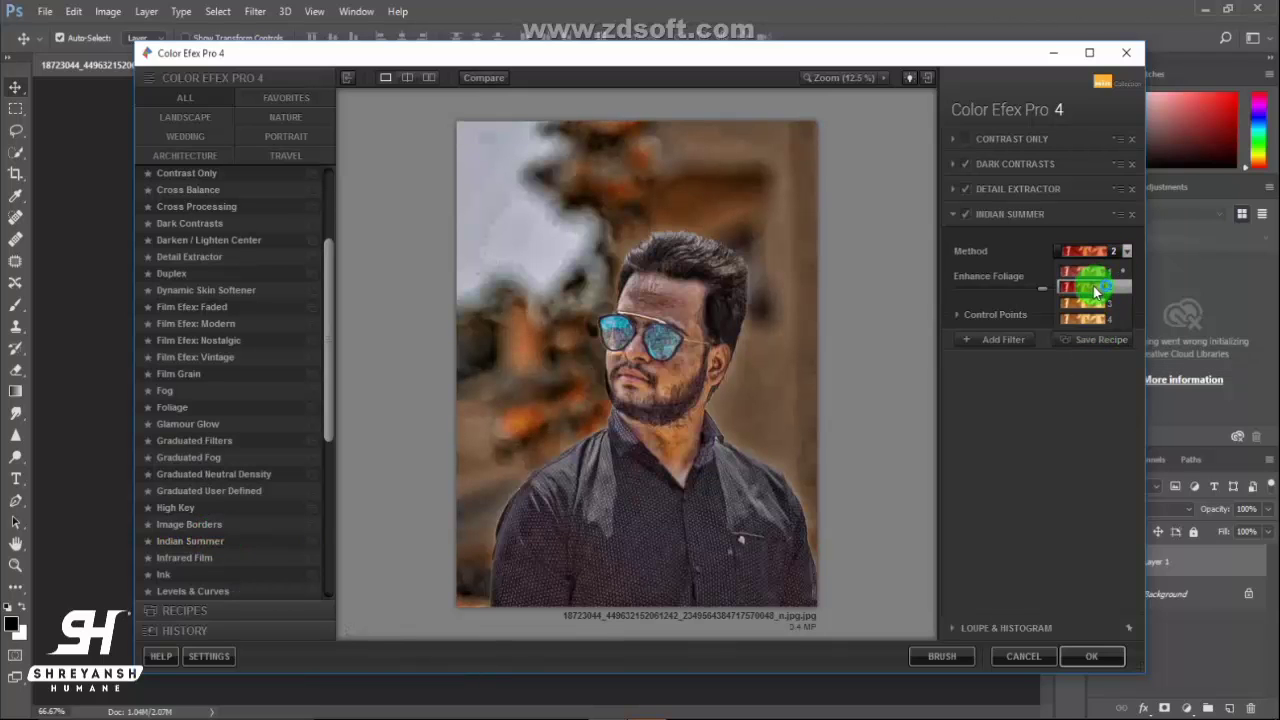
{"action": "left_click", "coordinate": [996, 340]}
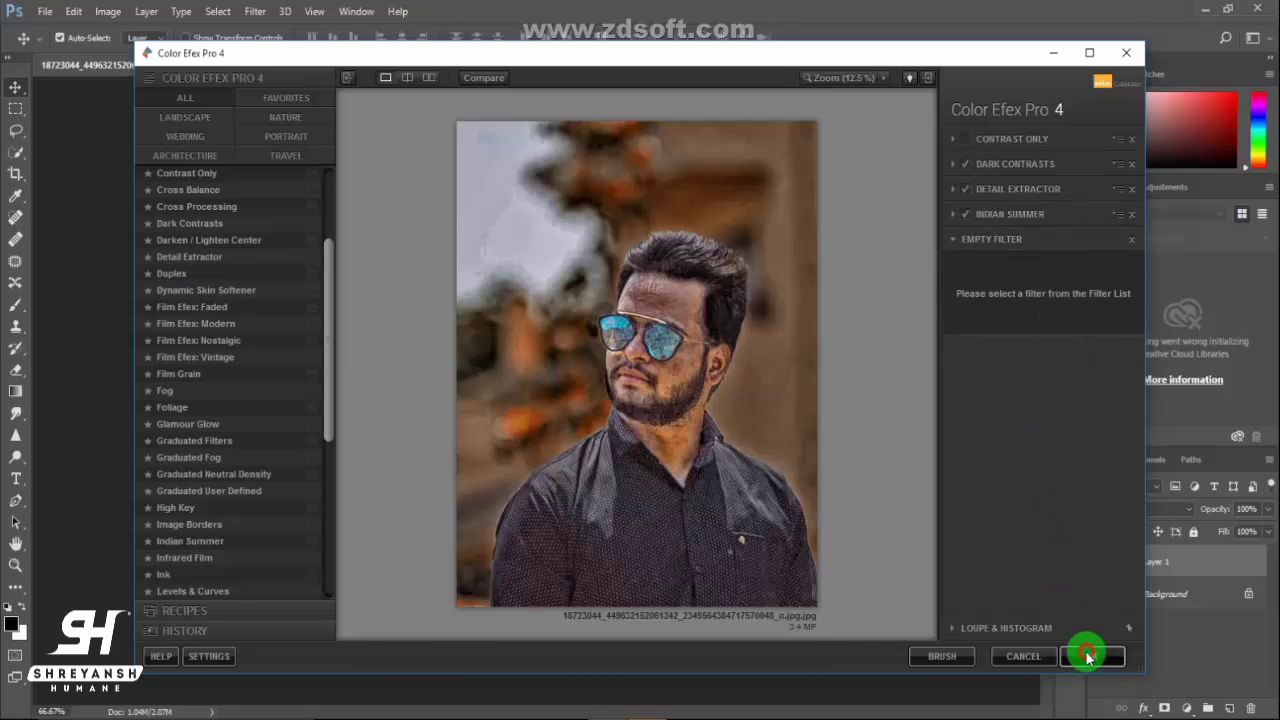
{"action": "left_click", "coordinate": [1091, 656]}
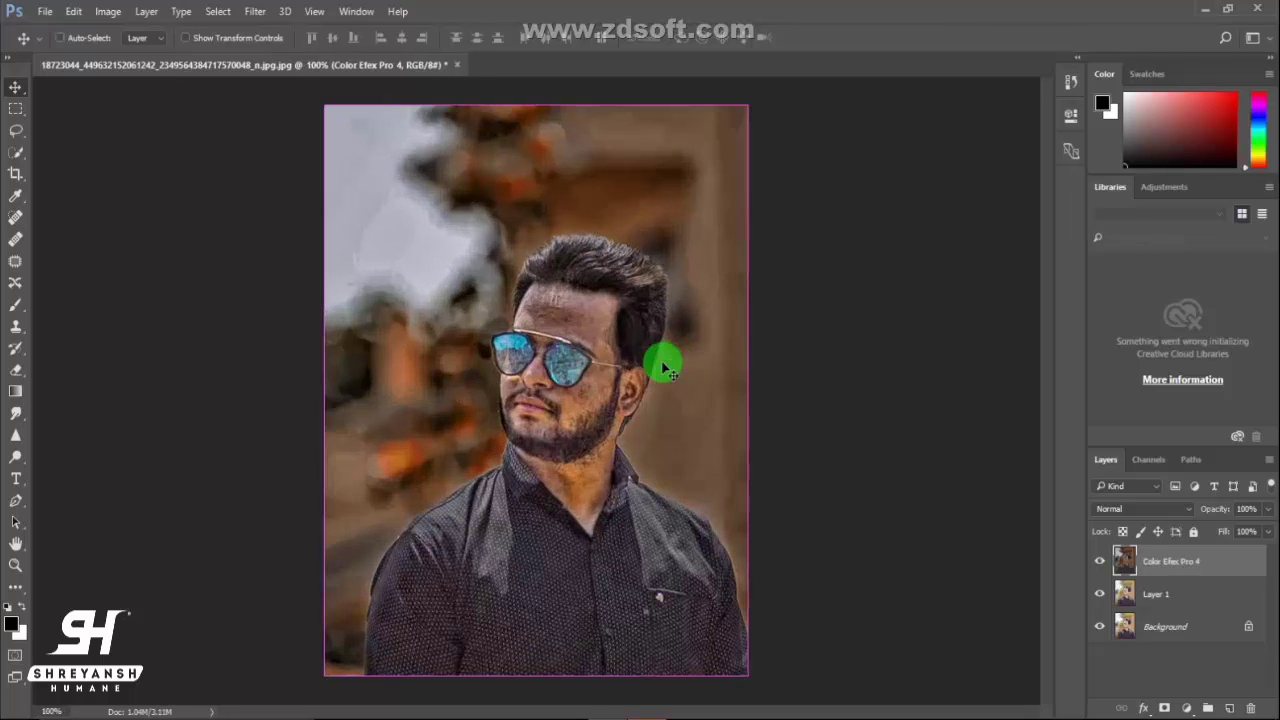
Step: Add a mask to the Color Efex Pro 4 layer and paint black over the forehead
{"action": "left_click", "coordinate": [15, 304]}
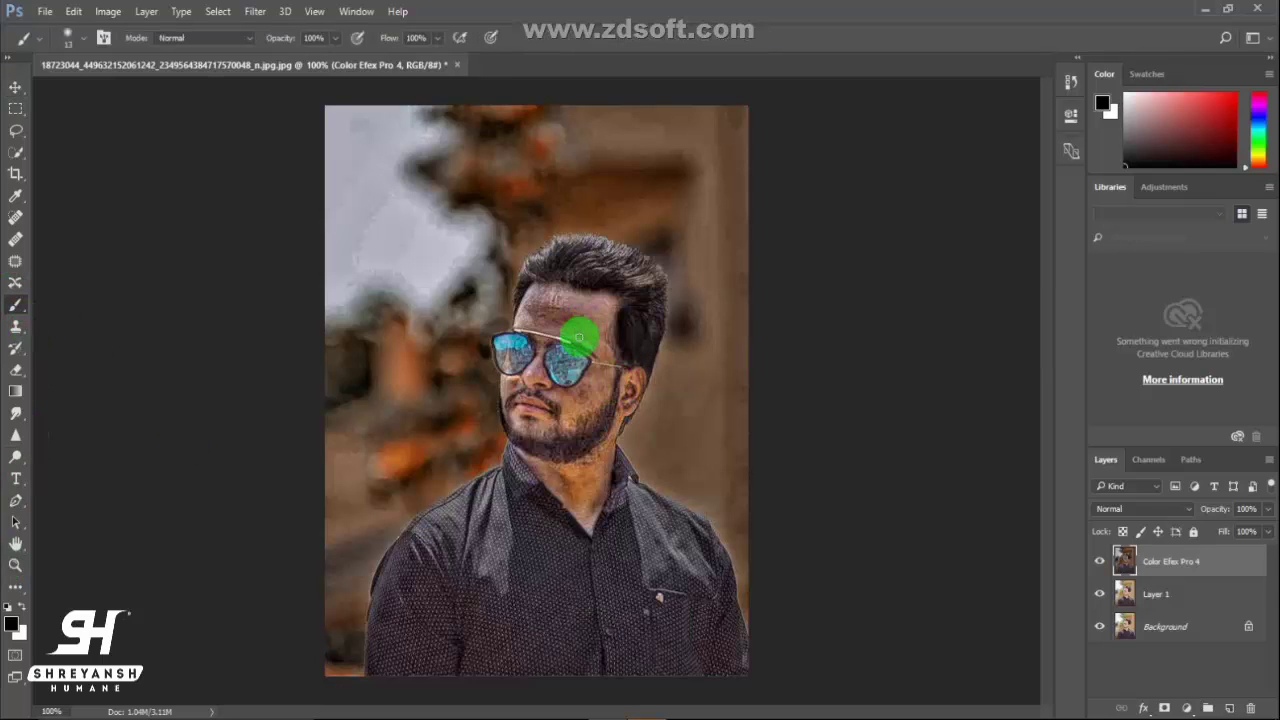
{"action": "left_click", "coordinate": [1164, 708]}
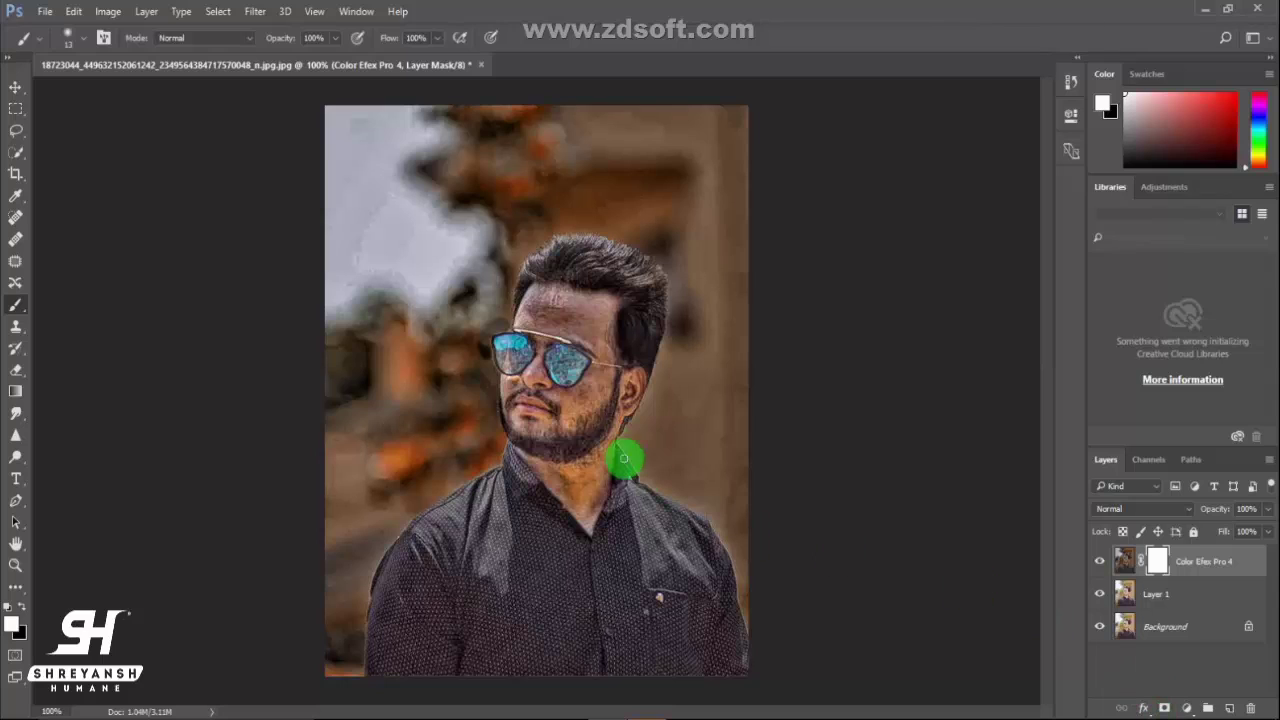
{"action": "key", "text": "bracketright"}
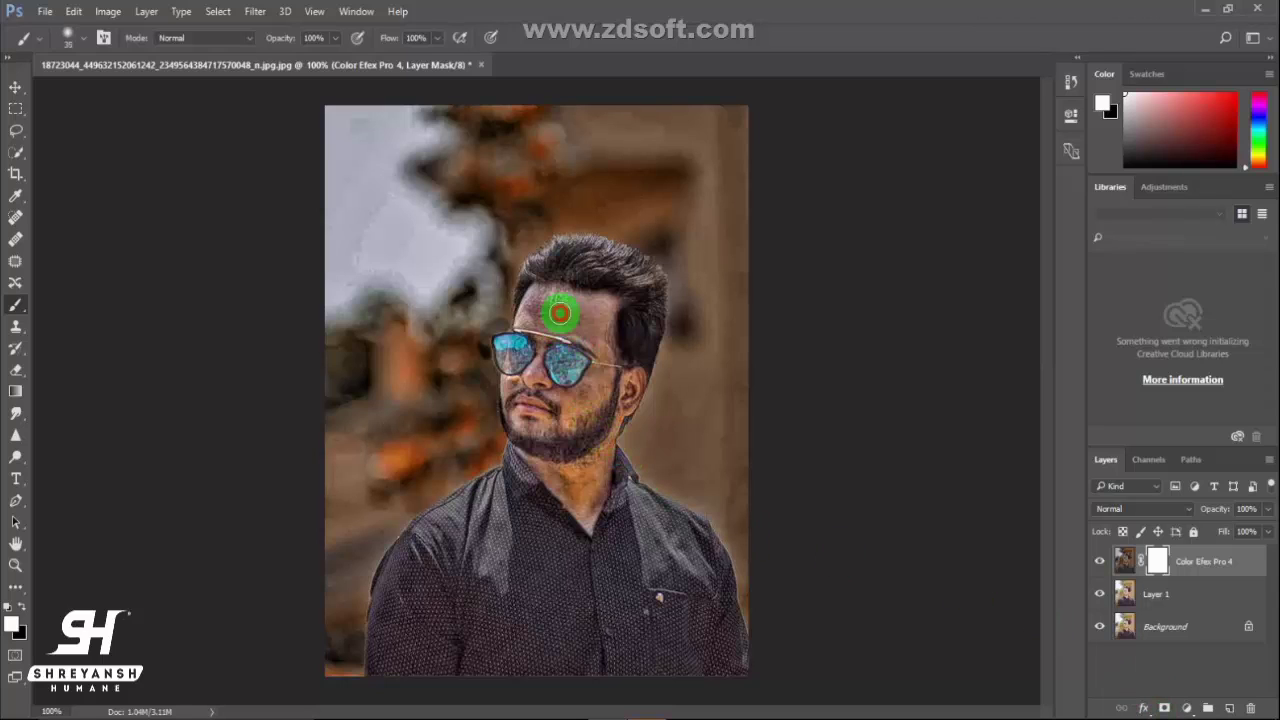
{"action": "left_click_drag", "start_coordinate": [560, 313], "coordinate": [579, 323]}
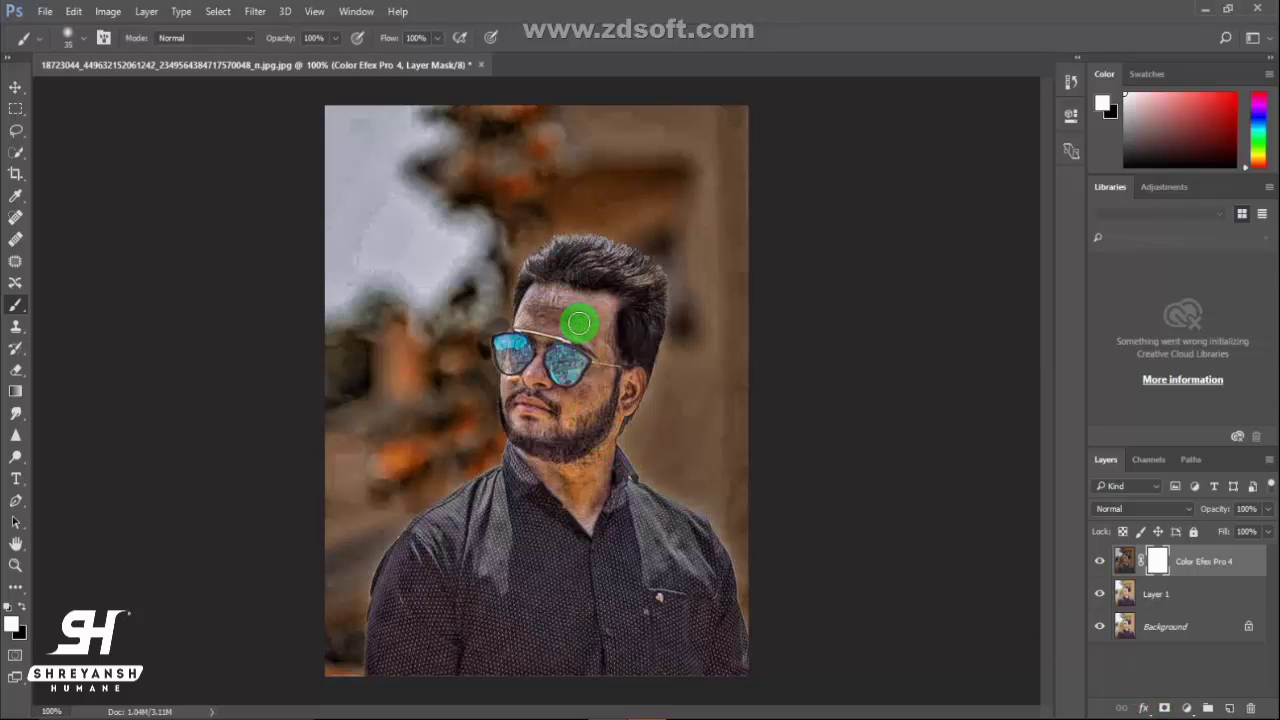
{"action": "left_click", "coordinate": [20, 607]}
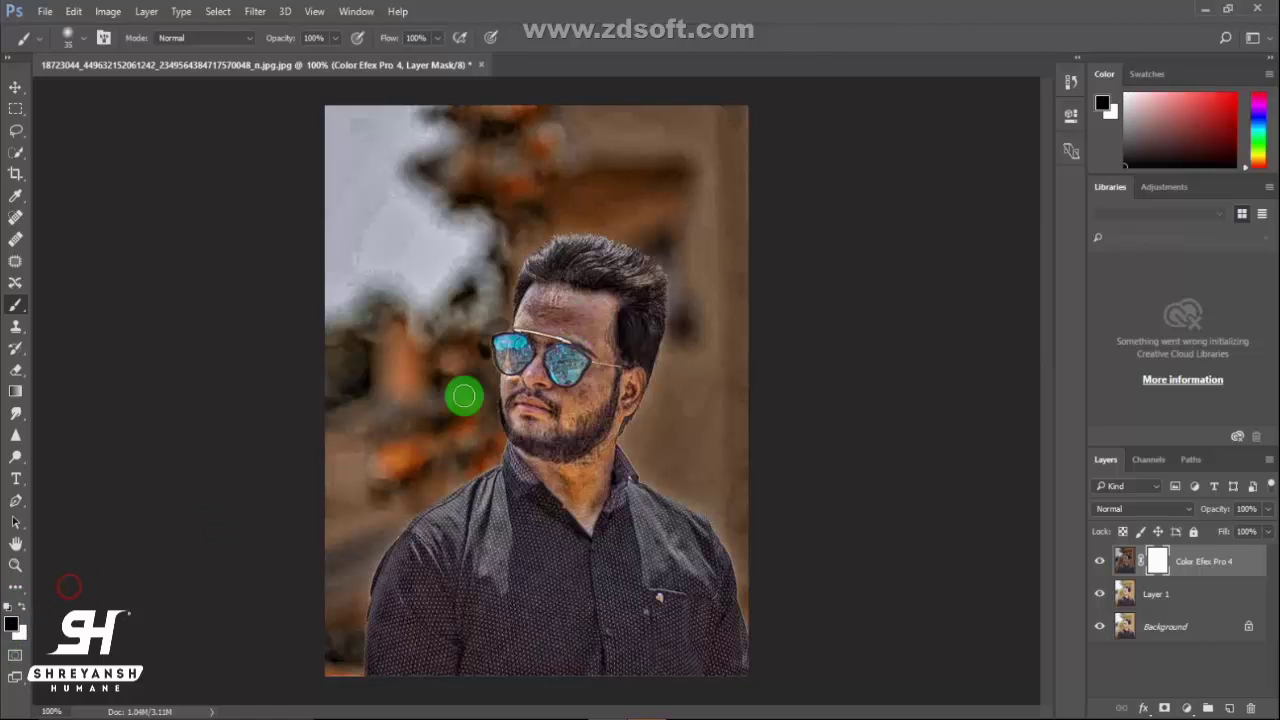
{"action": "mouse_move", "coordinate": [569, 323]}
{"action": "left_mouse_down"}
{"action": "mouse_move", "coordinate": [595, 331]}
{"action": "mouse_move", "coordinate": [572, 365]}
{"action": "mouse_move", "coordinate": [543, 346]}
{"action": "mouse_move", "coordinate": [569, 334]}
{"action": "mouse_move", "coordinate": [531, 294]}
{"action": "mouse_move", "coordinate": [523, 400]}
{"action": "mouse_move", "coordinate": [543, 423]}
{"action": "mouse_move", "coordinate": [566, 400]}
{"action": "mouse_move", "coordinate": [565, 425]}
{"action": "mouse_move", "coordinate": [583, 411]}
{"action": "mouse_move", "coordinate": [600, 360]}
{"action": "mouse_move", "coordinate": [635, 385]}
{"action": "mouse_move", "coordinate": [600, 440]}
{"action": "mouse_move", "coordinate": [590, 501]}
{"action": "mouse_move", "coordinate": [580, 463]}
{"action": "mouse_move", "coordinate": [549, 457]}
{"action": "mouse_move", "coordinate": [614, 423]}
{"action": "mouse_move", "coordinate": [583, 450]}
{"action": "mouse_move", "coordinate": [514, 427]}
{"action": "mouse_move", "coordinate": [568, 398]}
{"action": "mouse_move", "coordinate": [563, 343]}
{"action": "mouse_move", "coordinate": [594, 306]}
{"action": "mouse_move", "coordinate": [528, 303]}
{"action": "mouse_move", "coordinate": [543, 338]}
{"action": "mouse_move", "coordinate": [517, 337]}
{"action": "mouse_move", "coordinate": [589, 297]}
{"action": "mouse_move", "coordinate": [599, 357]}
{"action": "mouse_move", "coordinate": [574, 408]}
{"action": "mouse_move", "coordinate": [548, 338]}
{"action": "mouse_move", "coordinate": [571, 380]}
{"action": "mouse_move", "coordinate": [563, 331]}
{"action": "mouse_move", "coordinate": [520, 369]}
{"action": "mouse_move", "coordinate": [500, 357]}
{"action": "mouse_move", "coordinate": [514, 337]}
{"action": "mouse_move", "coordinate": [576, 373]}
{"action": "left_mouse_up"}
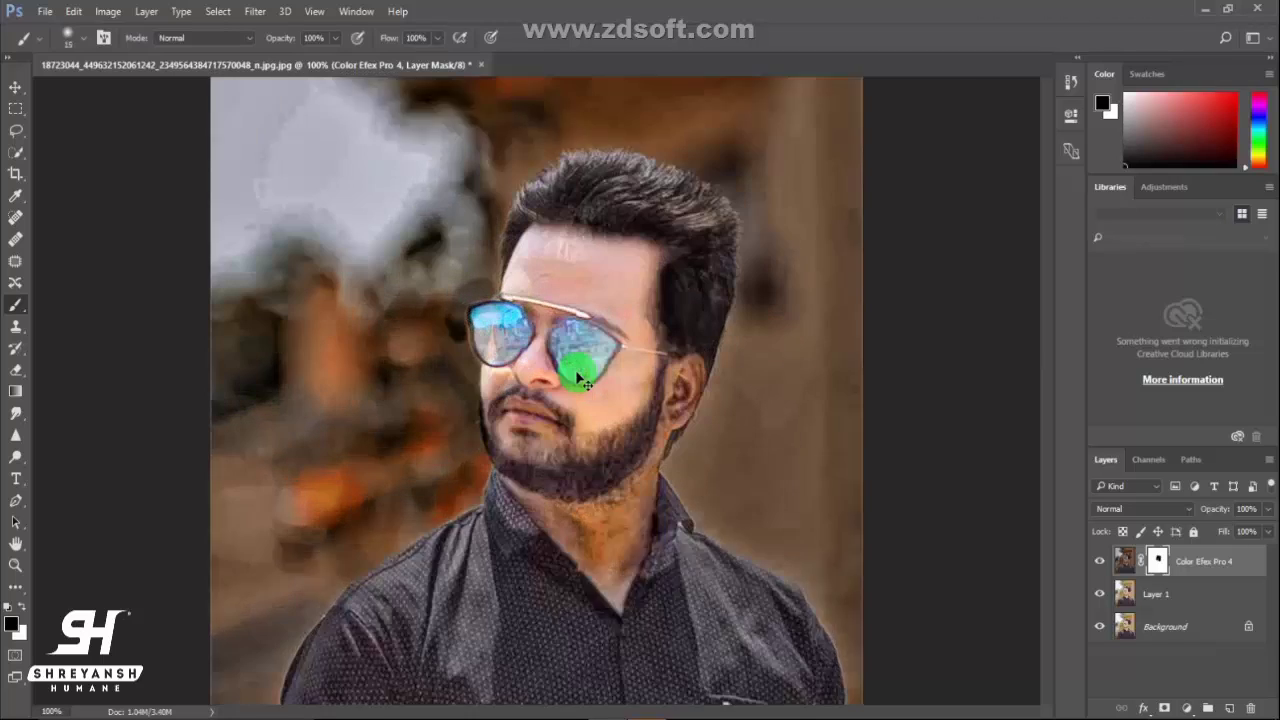
Step: Enlarge the brush and paint the filter out over the neck
{"action": "key", "text": "ctrl+plus"}
{"action": "key", "text": "ctrl+minus"}
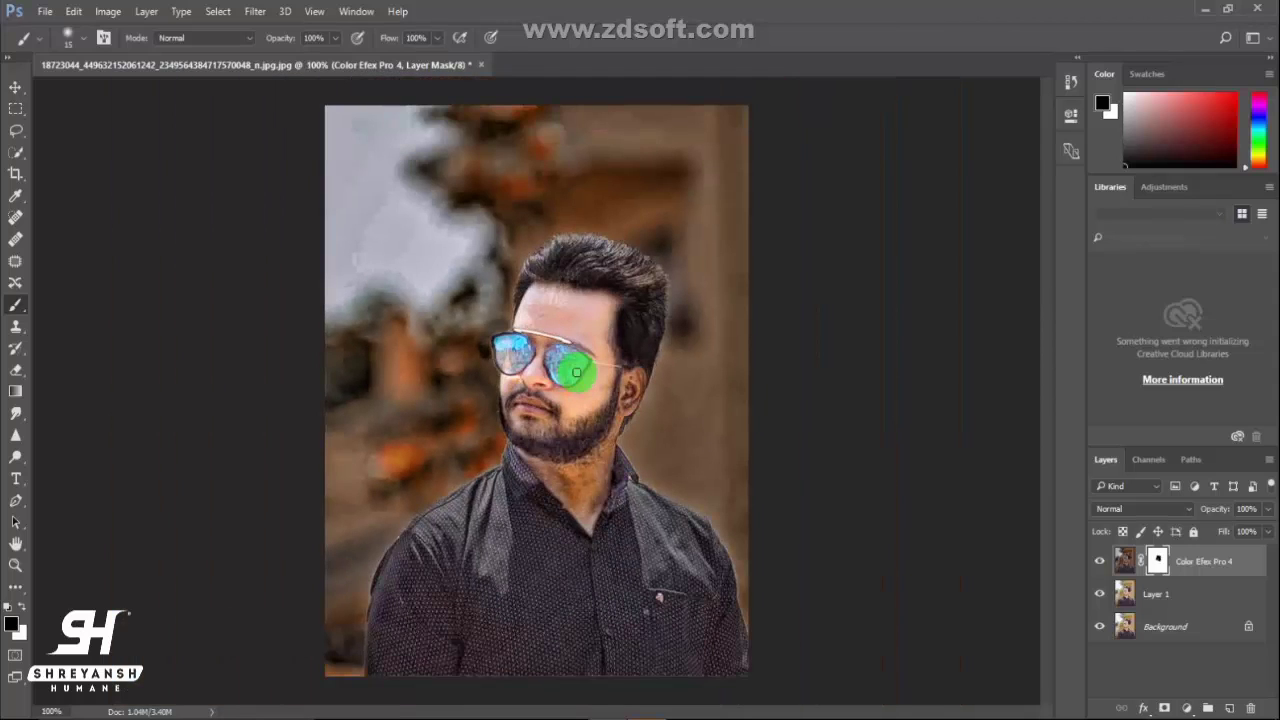
{"action": "key", "text": "bracketright"}
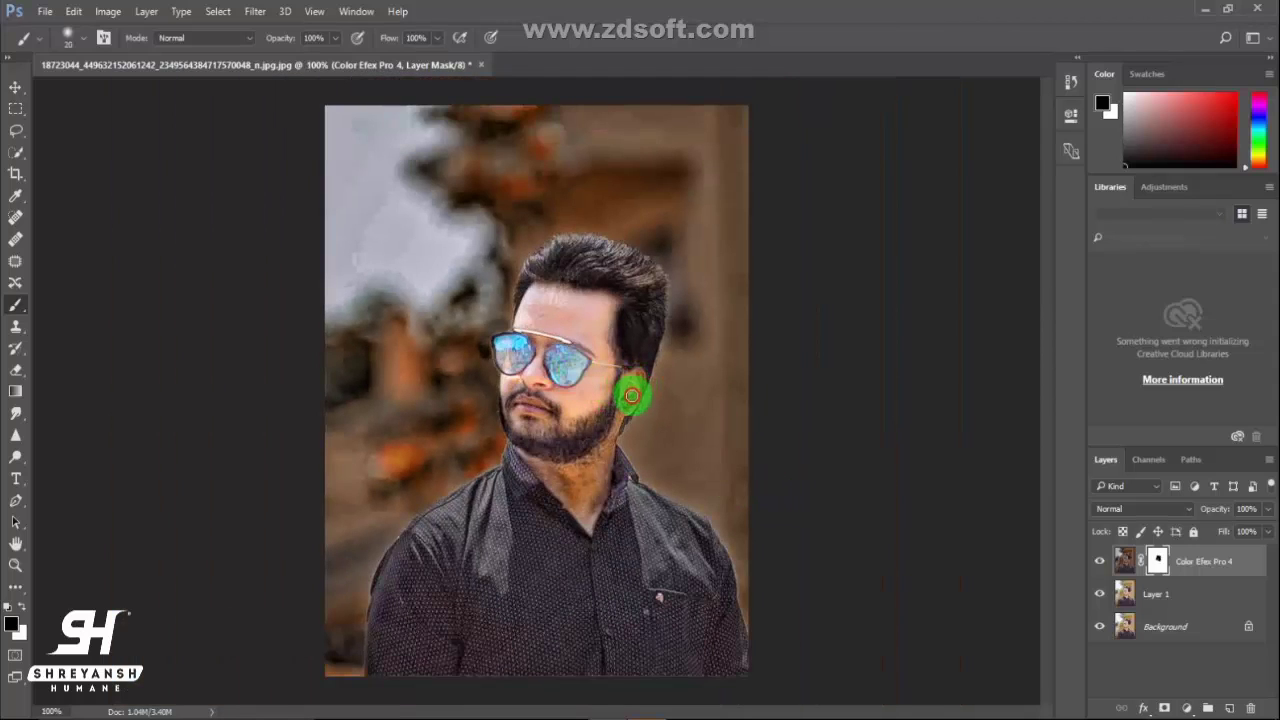
{"action": "key", "text": "bracketright"}
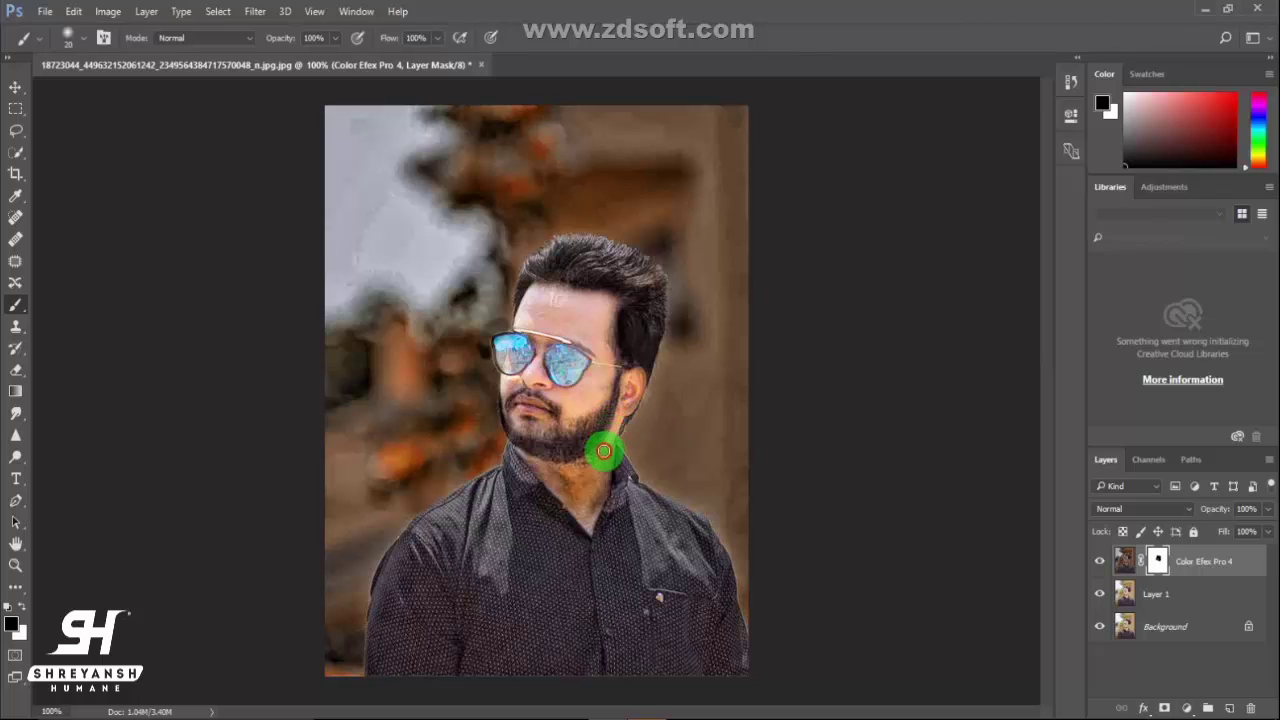
{"action": "mouse_move", "coordinate": [602, 463]}
{"action": "left_mouse_down"}
{"action": "mouse_move", "coordinate": [553, 470]}
{"action": "mouse_move", "coordinate": [571, 491]}
{"action": "mouse_move", "coordinate": [604, 467]}
{"action": "mouse_move", "coordinate": [557, 476]}
{"action": "mouse_move", "coordinate": [523, 449]}
{"action": "mouse_move", "coordinate": [531, 427]}
{"action": "mouse_move", "coordinate": [574, 417]}
{"action": "mouse_move", "coordinate": [586, 371]}
{"action": "mouse_move", "coordinate": [634, 398]}
{"action": "mouse_move", "coordinate": [640, 371]}
{"action": "mouse_move", "coordinate": [611, 371]}
{"action": "mouse_move", "coordinate": [534, 300]}
{"action": "mouse_move", "coordinate": [509, 356]}
{"action": "mouse_move", "coordinate": [570, 367]}
{"action": "left_mouse_up"}
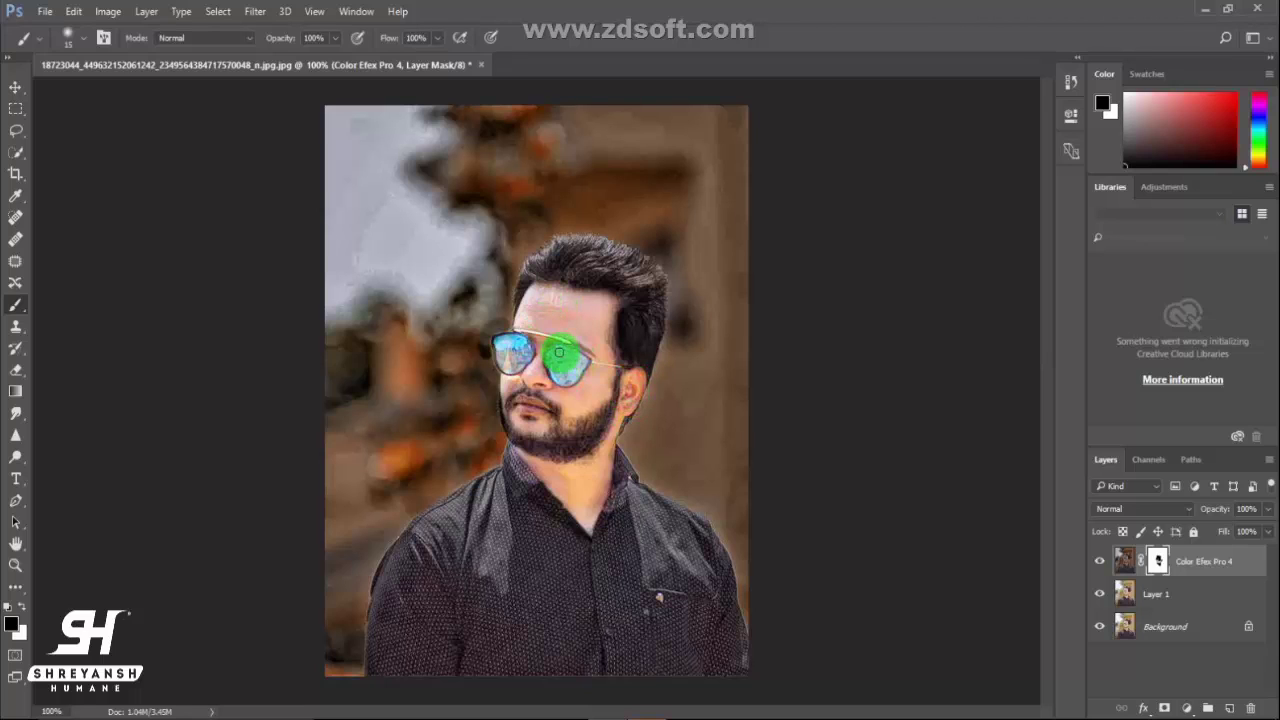
{"action": "left_click", "coordinate": [15, 413]}
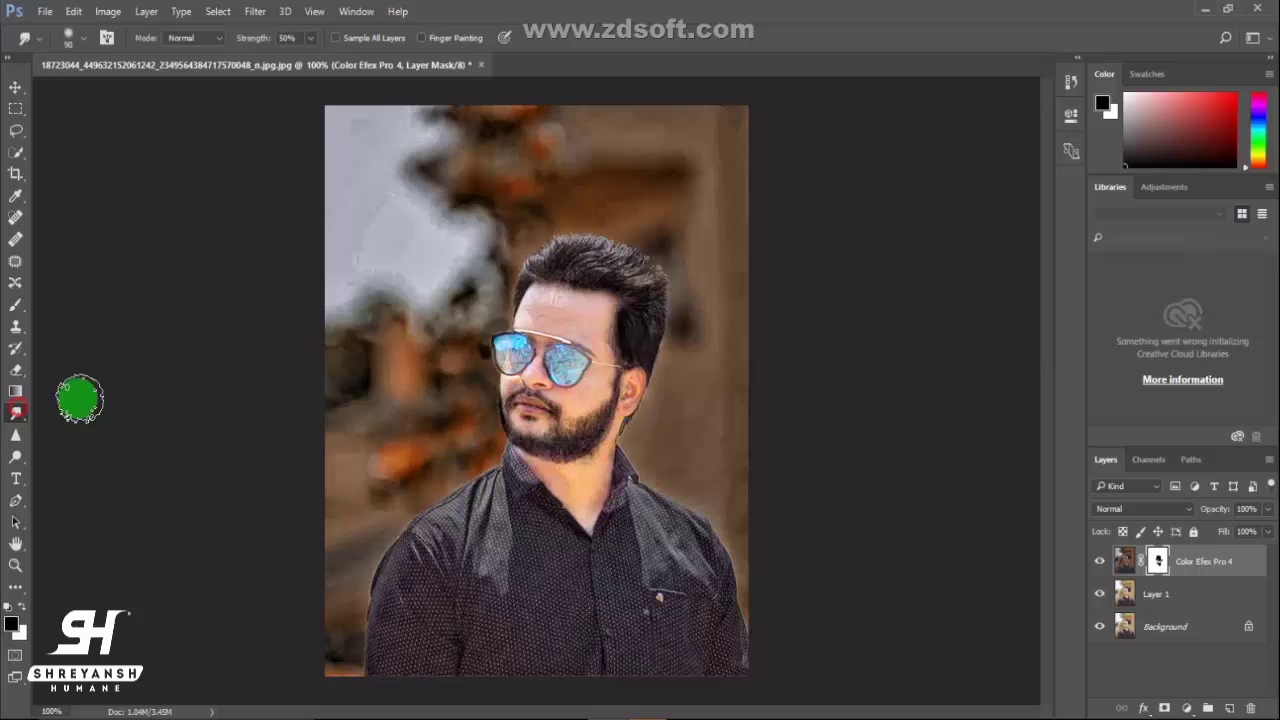
Step: Set Smudge strength to 8% and lightly smudge the forehead skin
{"action": "left_click", "coordinate": [310, 38]}
{"action": "left_click_drag", "start_coordinate": [283, 62], "coordinate": [279, 62]}
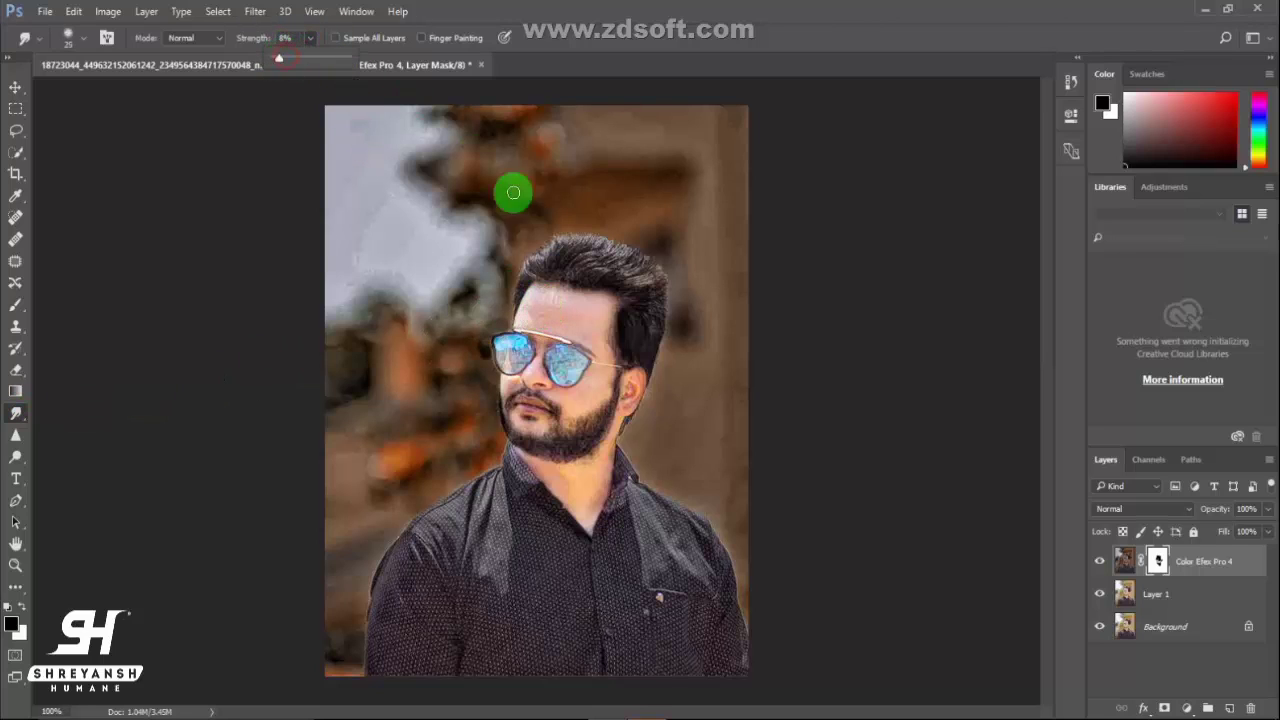
{"action": "left_click", "coordinate": [563, 323]}
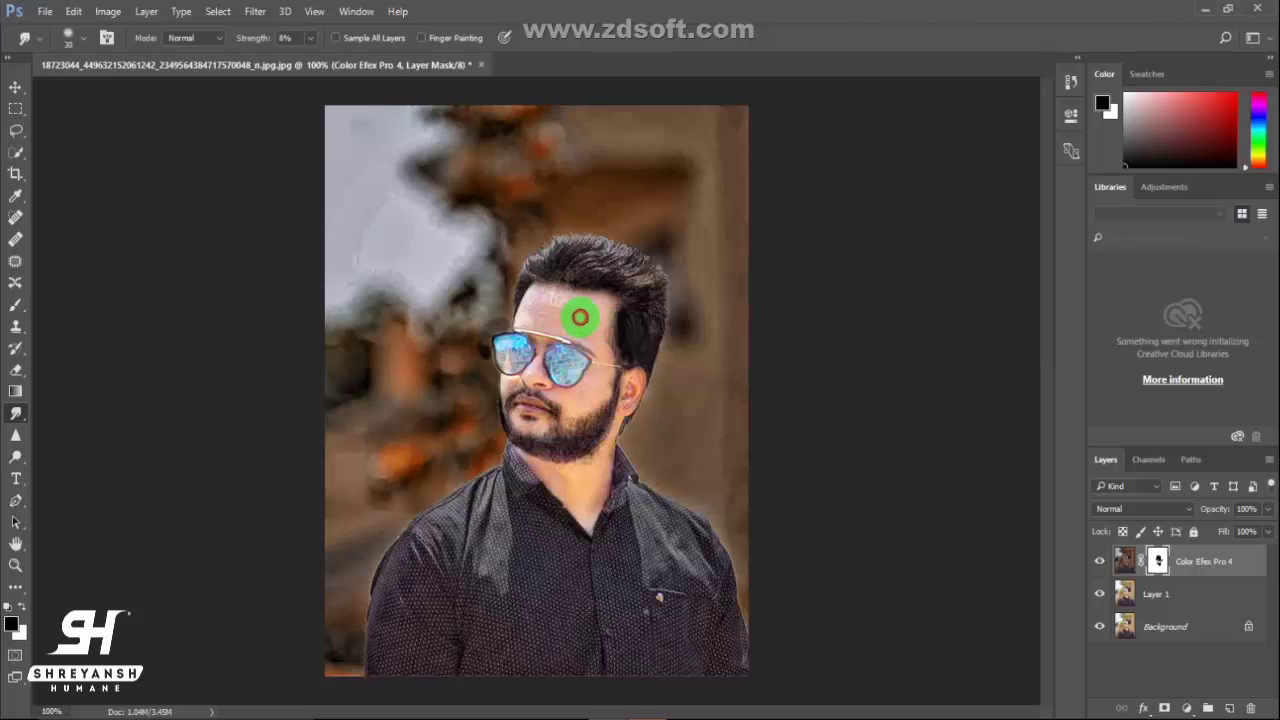
{"action": "left_click_drag", "start_coordinate": [580, 318], "coordinate": [586, 323]}
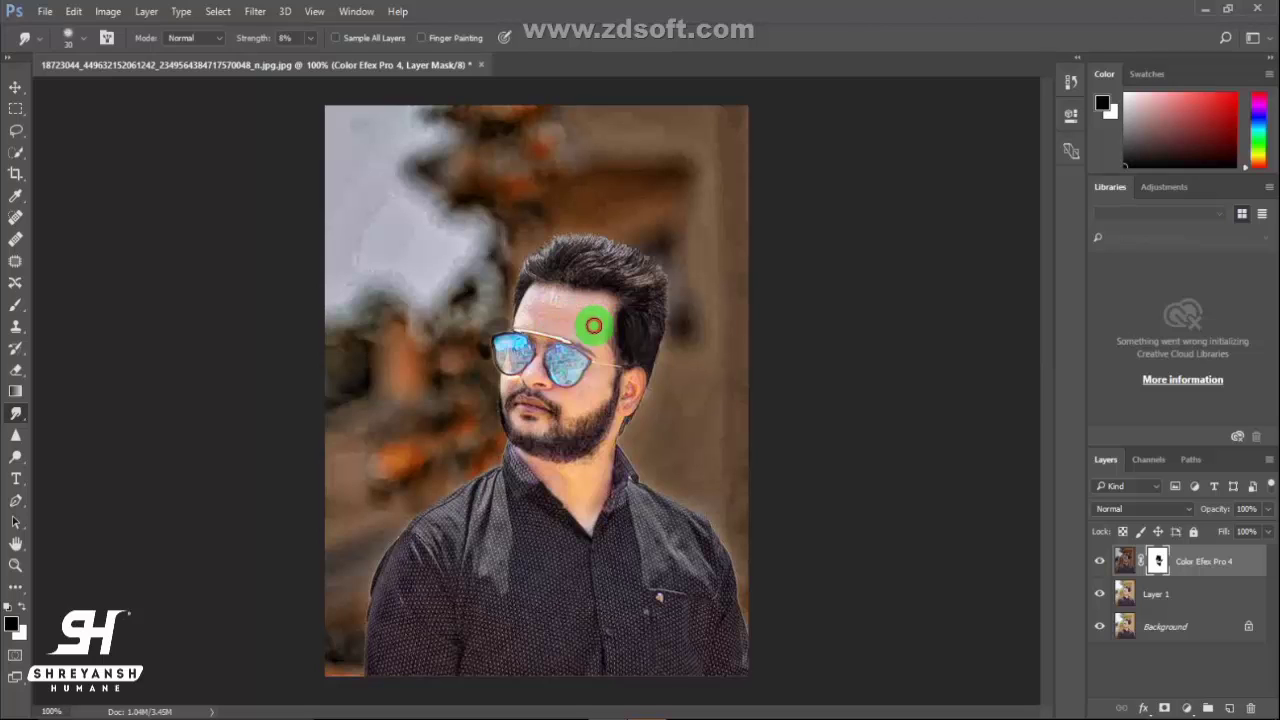
Step: Merge Layer 1 into Color Efex Pro 4, duplicate it, and smudge forehead, cheek and neck
{"action": "left_click", "coordinate": [1173, 598], "text": "ctrl"}
{"action": "right_click", "coordinate": [1160, 585]}
{"action": "left_click", "coordinate": [935, 576]}
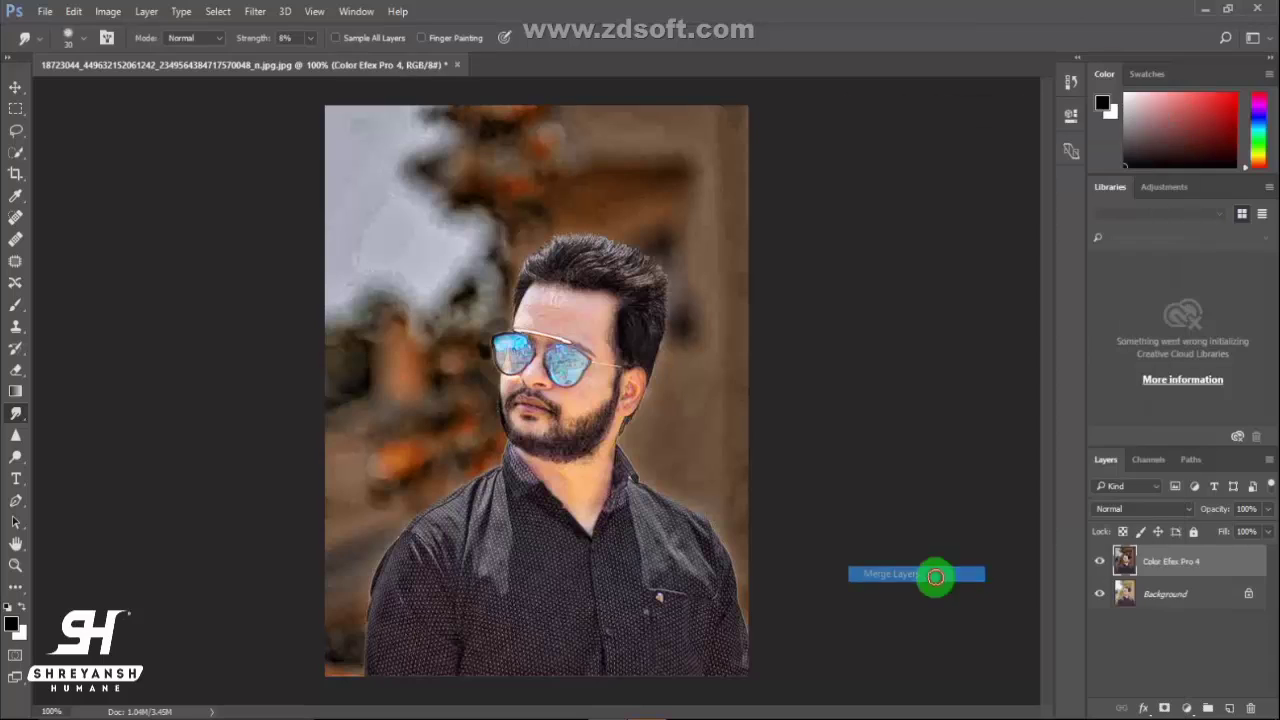
{"action": "key", "text": "ctrl+j"}
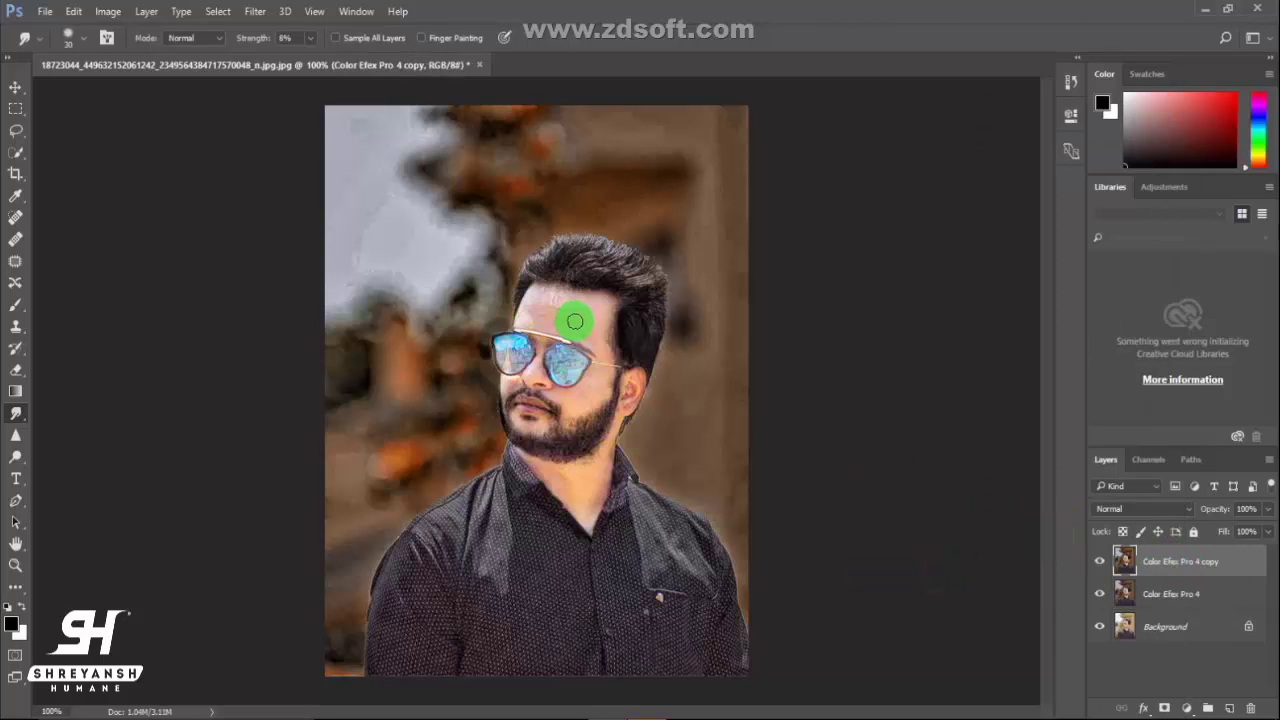
{"action": "mouse_move", "coordinate": [571, 316]}
{"action": "left_mouse_down"}
{"action": "mouse_move", "coordinate": [556, 328]}
{"action": "mouse_move", "coordinate": [577, 303]}
{"action": "left_mouse_up"}
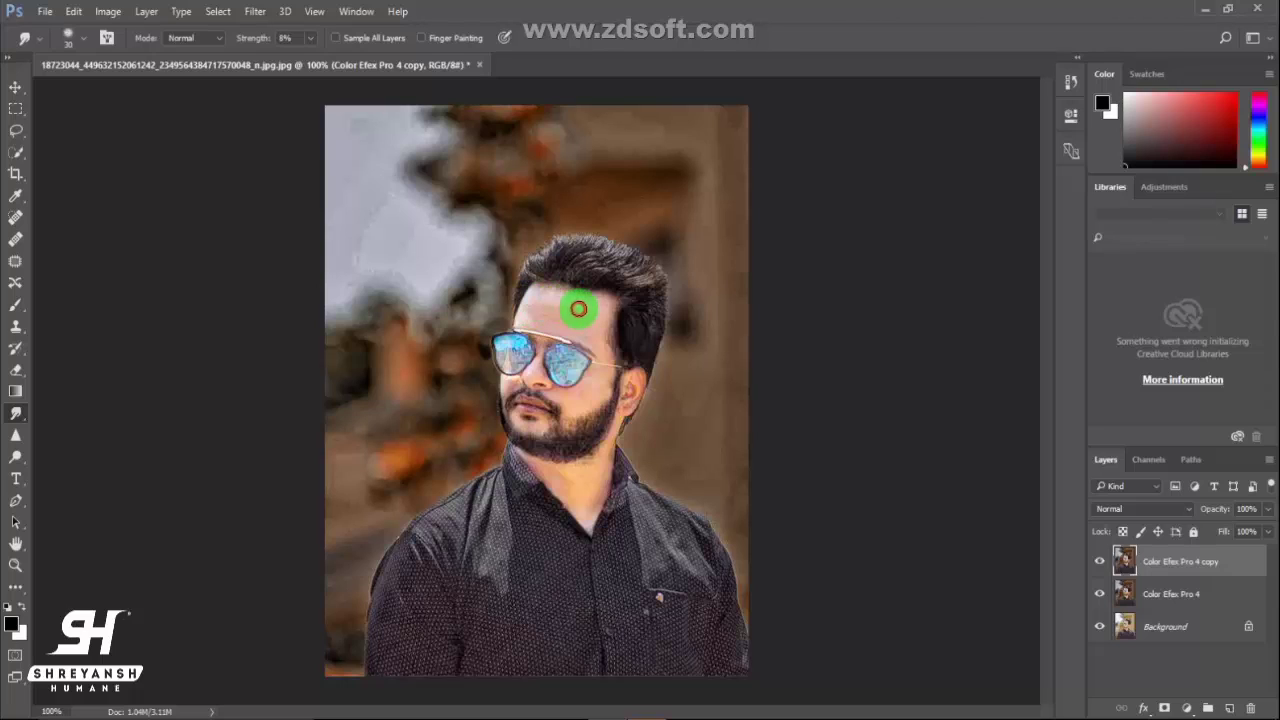
{"action": "mouse_move", "coordinate": [585, 396]}
{"action": "left_mouse_down"}
{"action": "mouse_move", "coordinate": [577, 374]}
{"action": "mouse_move", "coordinate": [606, 374]}
{"action": "mouse_move", "coordinate": [569, 380]}
{"action": "mouse_move", "coordinate": [586, 506]}
{"action": "mouse_move", "coordinate": [603, 480]}
{"action": "mouse_move", "coordinate": [553, 484]}
{"action": "mouse_move", "coordinate": [526, 457]}
{"action": "mouse_move", "coordinate": [586, 457]}
{"action": "mouse_move", "coordinate": [633, 400]}
{"action": "mouse_move", "coordinate": [569, 374]}
{"action": "mouse_move", "coordinate": [530, 392]}
{"action": "left_mouse_up"}
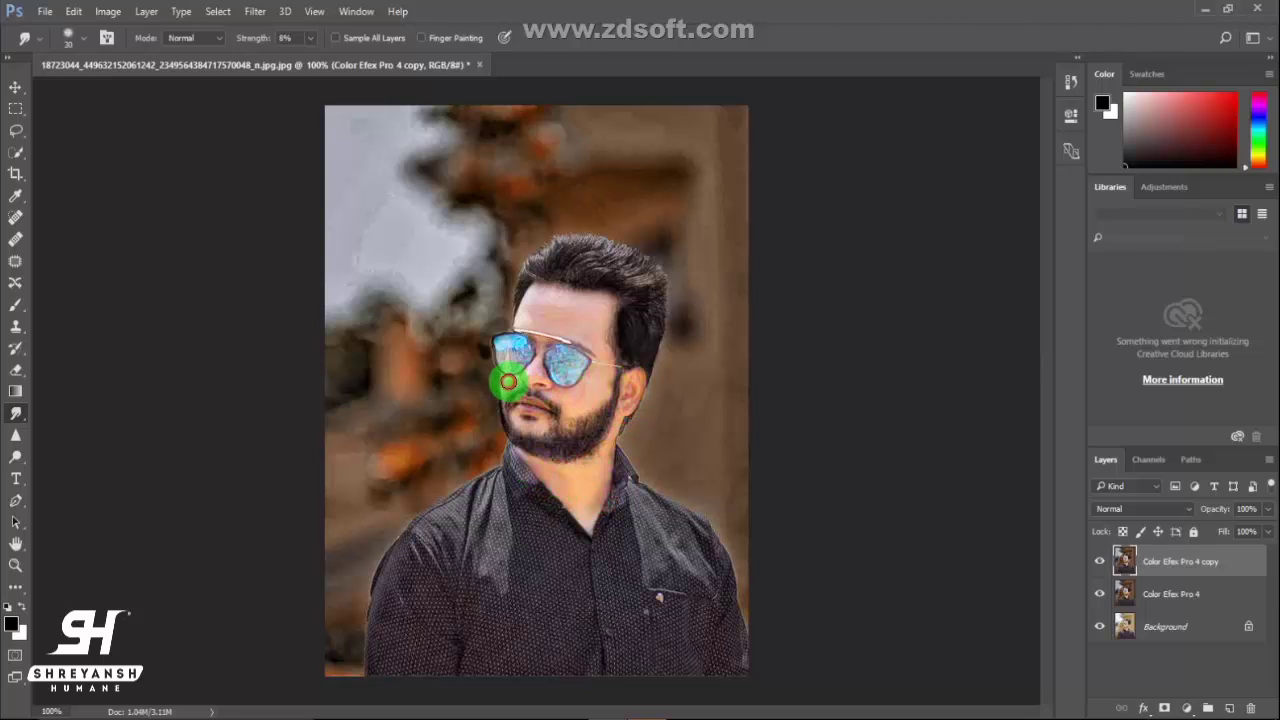
{"action": "left_click", "coordinate": [15, 87]}
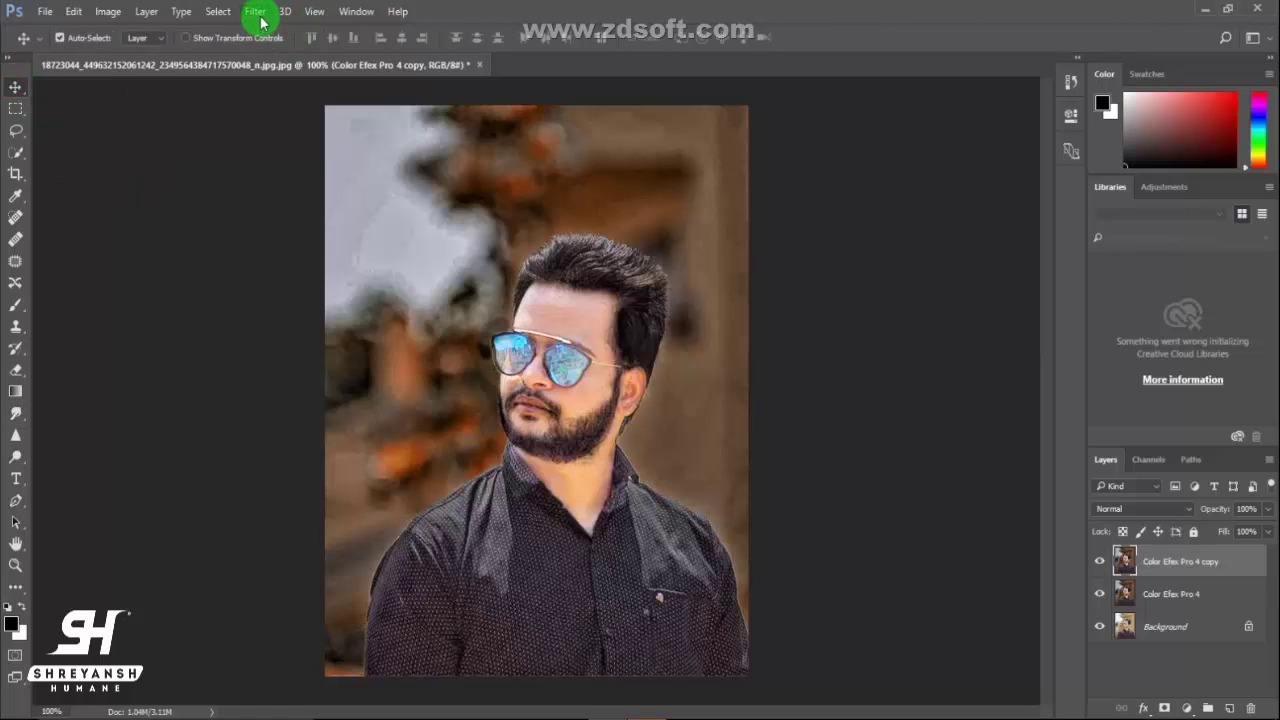
Step: Apply Color Efex Pro 4 with a brighter, more saturated Contrast Only filter plus Detail Extractor
{"action": "left_click", "coordinate": [257, 14]}
{"action": "mouse_move", "coordinate": [284, 362]}
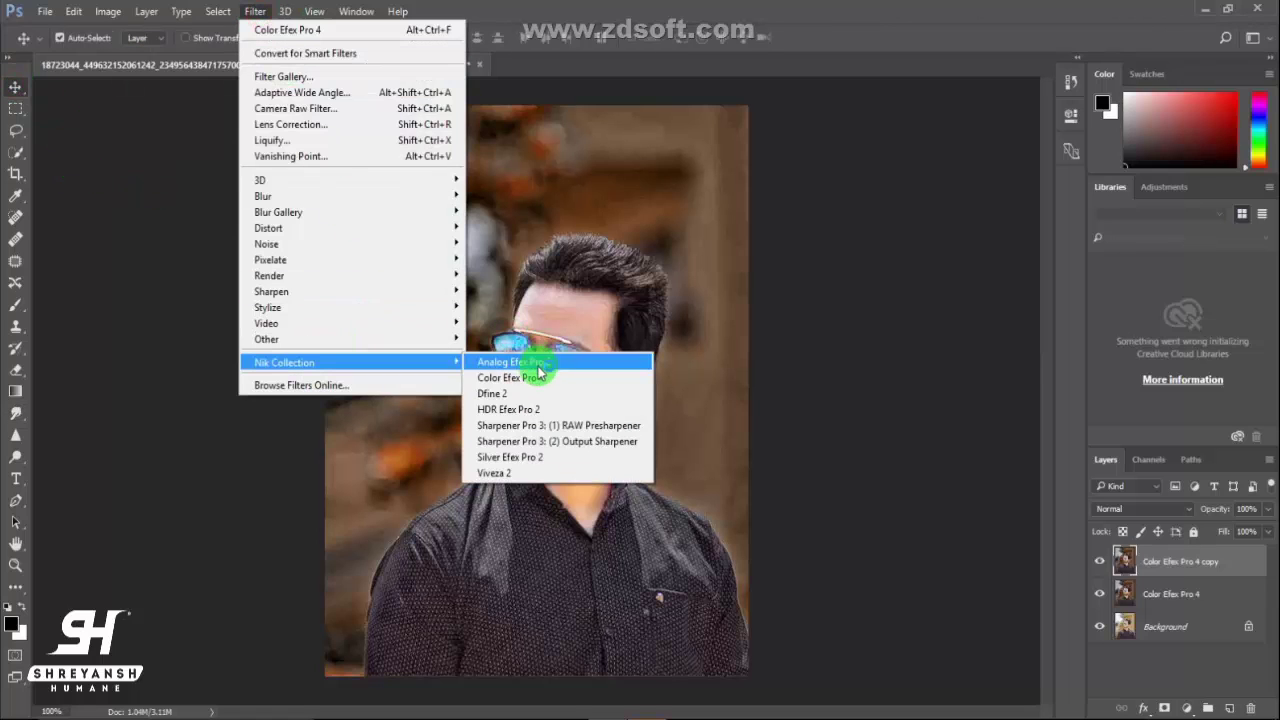
{"action": "left_click", "coordinate": [538, 377]}
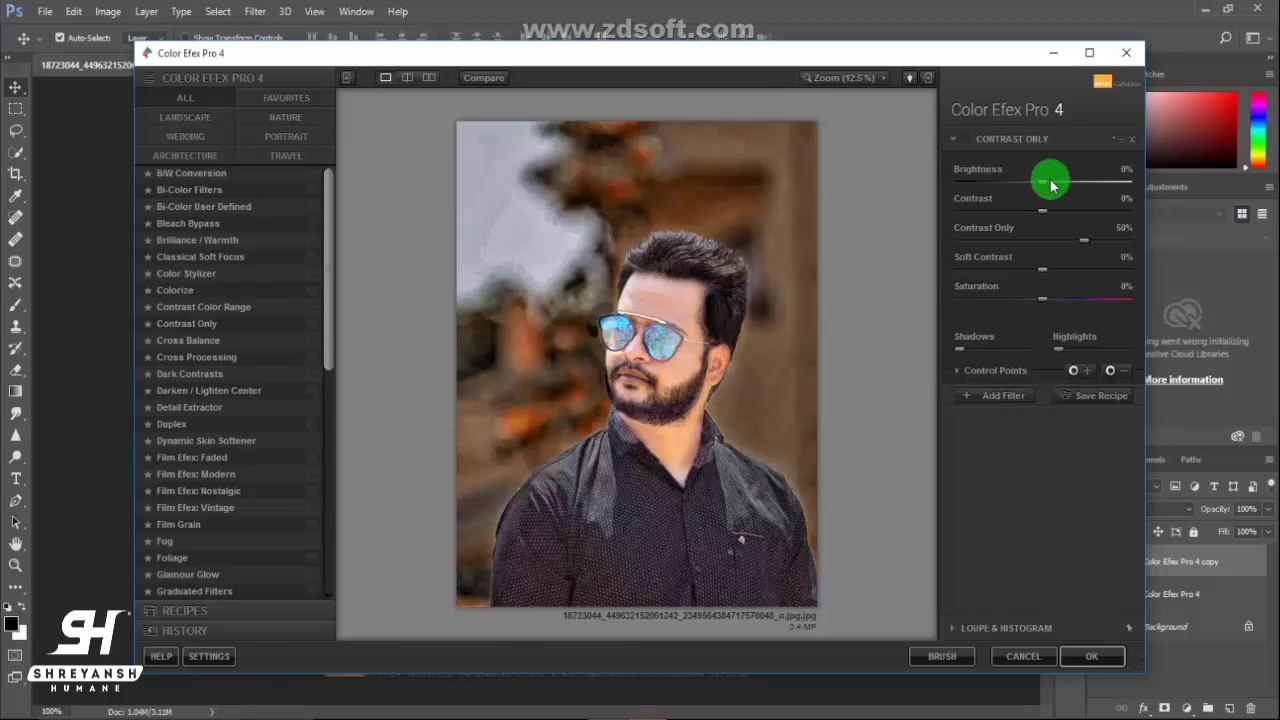
{"action": "mouse_move", "coordinate": [1051, 187]}
{"action": "left_mouse_down"}
{"action": "mouse_move", "coordinate": [1137, 188]}
{"action": "mouse_move", "coordinate": [1064, 188]}
{"action": "left_mouse_up"}
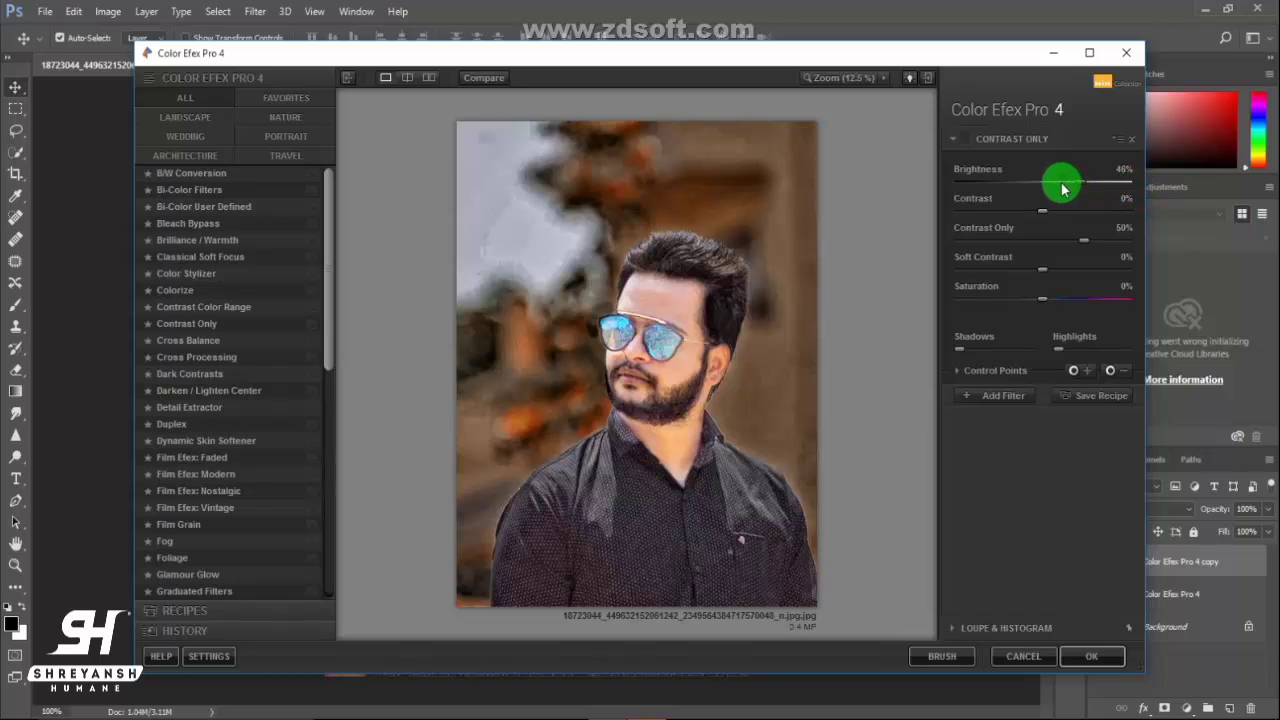
{"action": "mouse_move", "coordinate": [1043, 298]}
{"action": "left_mouse_down"}
{"action": "mouse_move", "coordinate": [1114, 303]}
{"action": "mouse_move", "coordinate": [1037, 294]}
{"action": "left_mouse_up"}
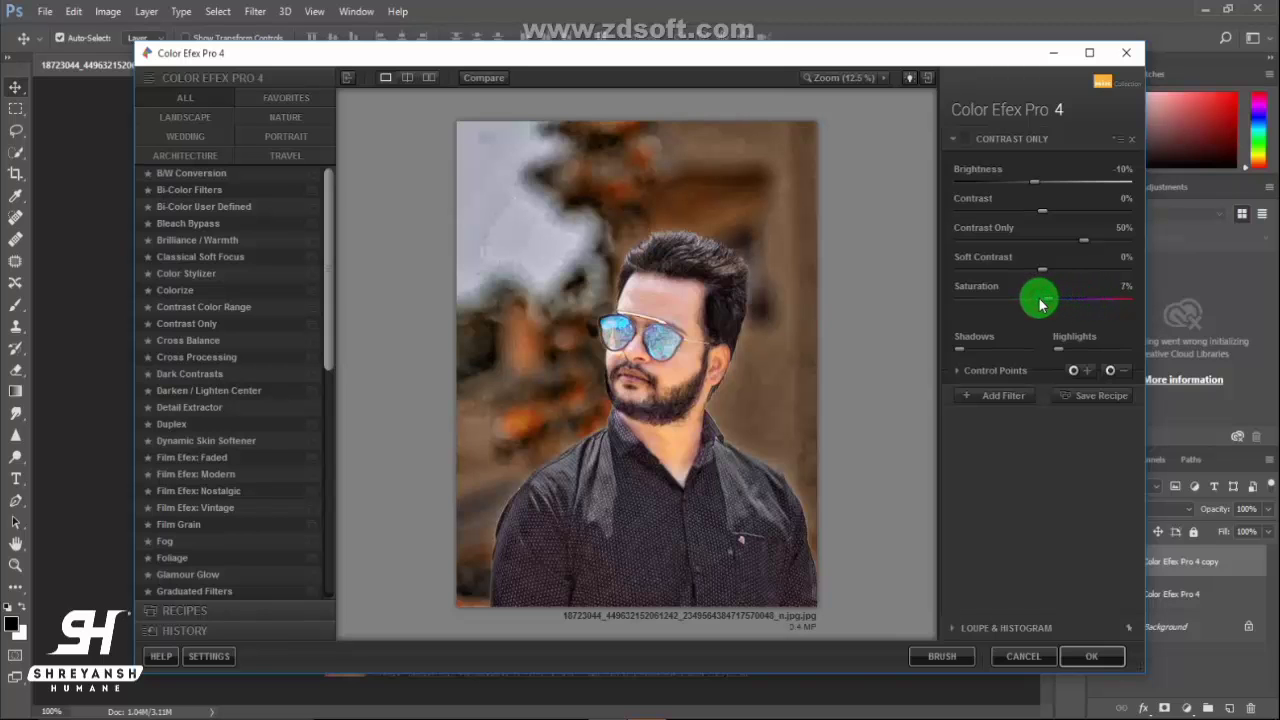
{"action": "left_click", "coordinate": [994, 403]}
{"action": "left_click", "coordinate": [187, 373]}
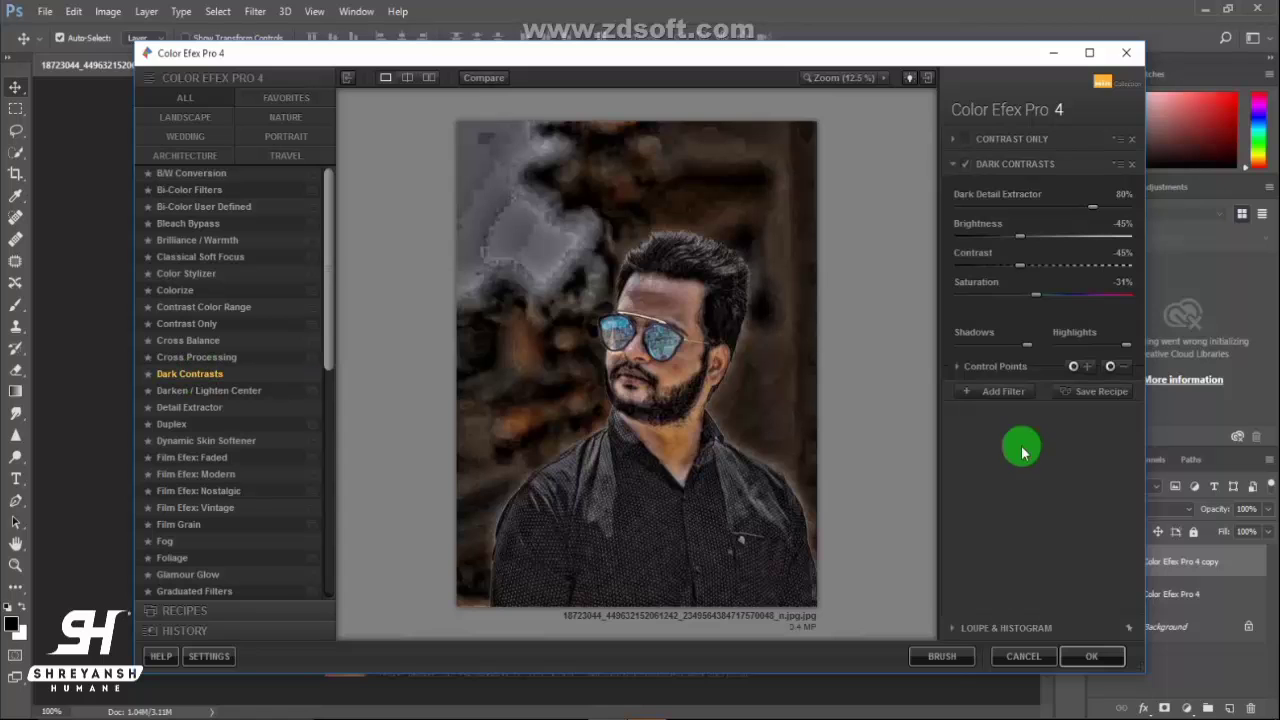
{"action": "left_click", "coordinate": [190, 407]}
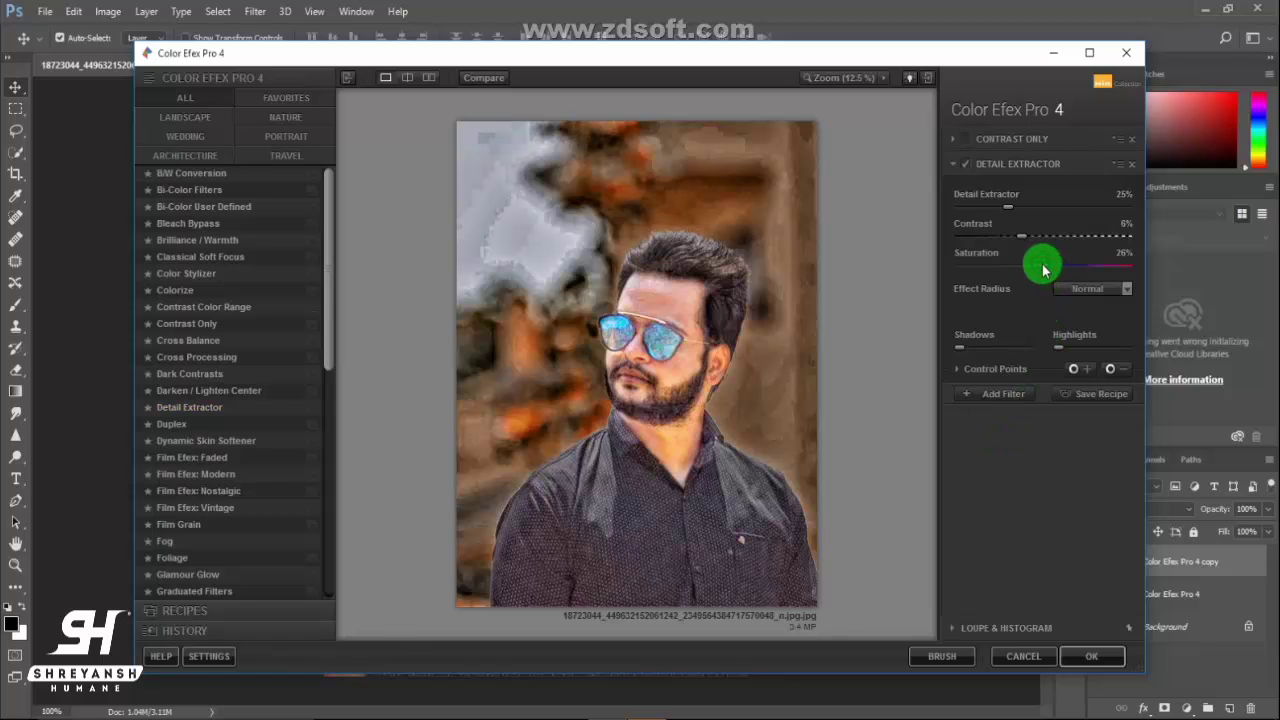
{"action": "key", "text": "Return"}
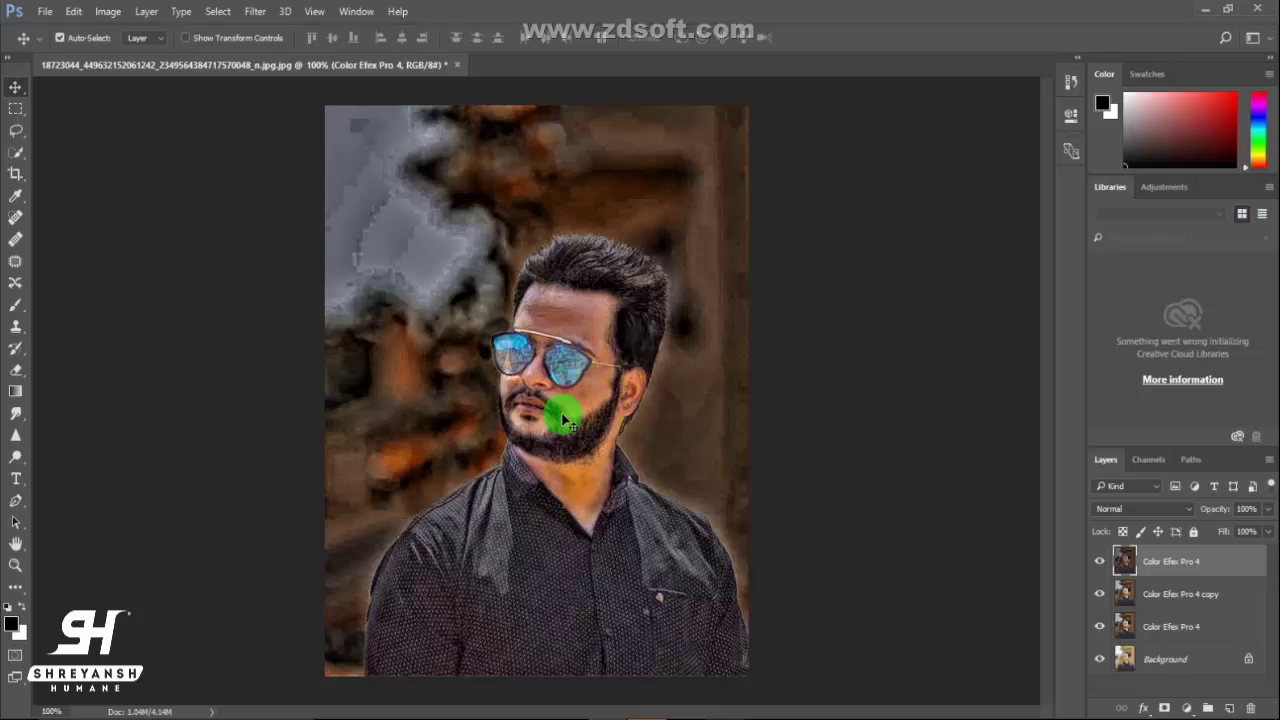
Step: Add a white layer mask to the new Color Efex Pro 4 layer
{"action": "scroll", "coordinate": [563, 420], "scroll_direction": "up", "scroll_amount": 2}
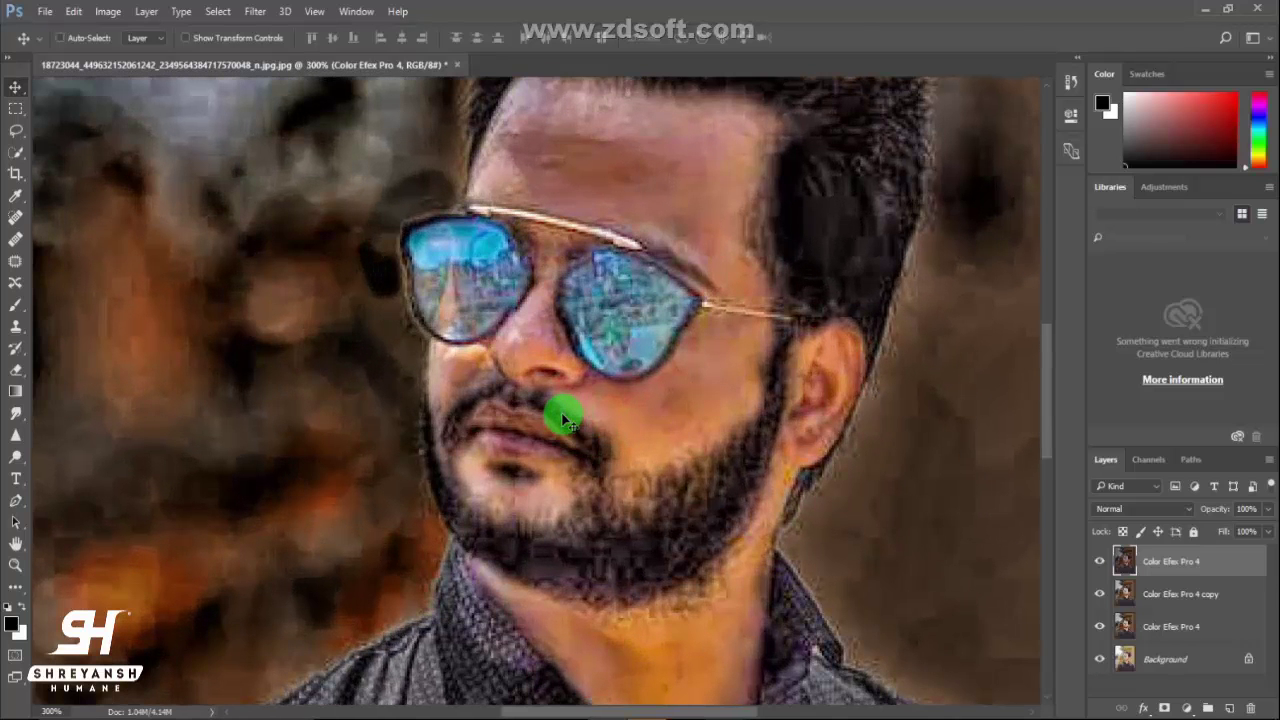
{"action": "scroll", "coordinate": [563, 420], "scroll_direction": "down", "scroll_amount": 1}
{"action": "scroll", "coordinate": [563, 420], "scroll_direction": "down", "scroll_amount": 1}
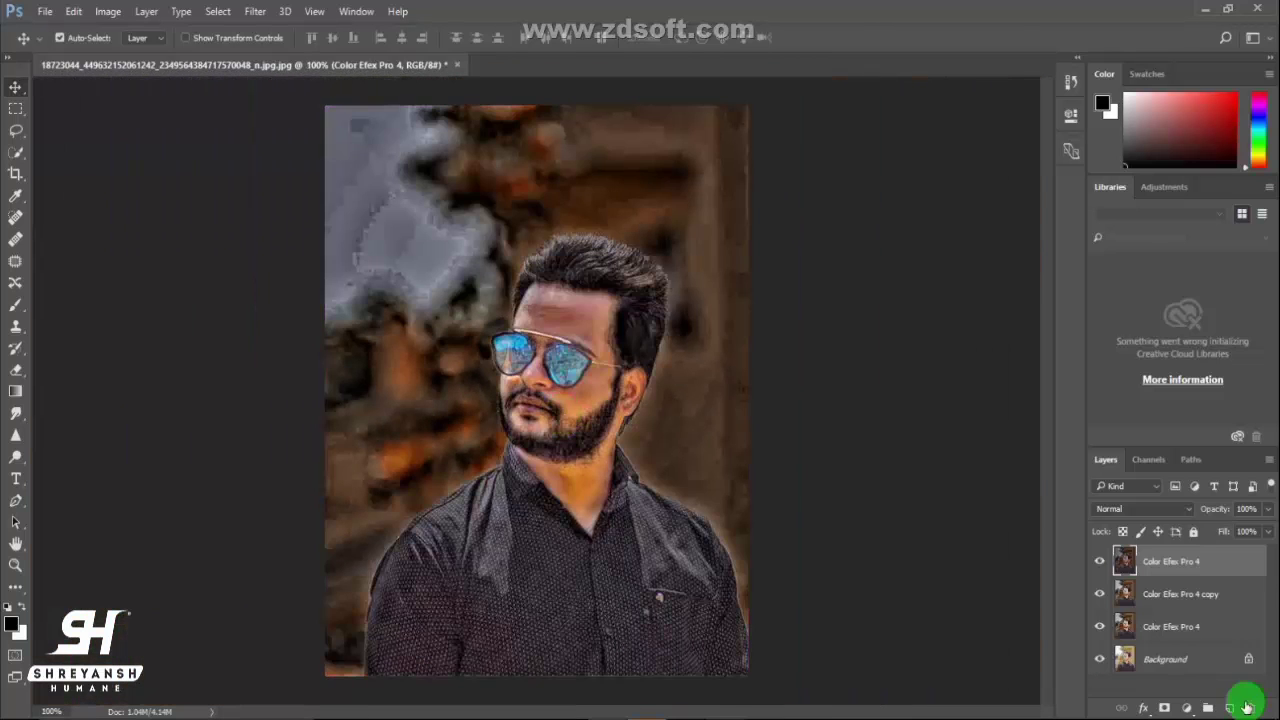
{"action": "left_click", "coordinate": [1164, 708]}
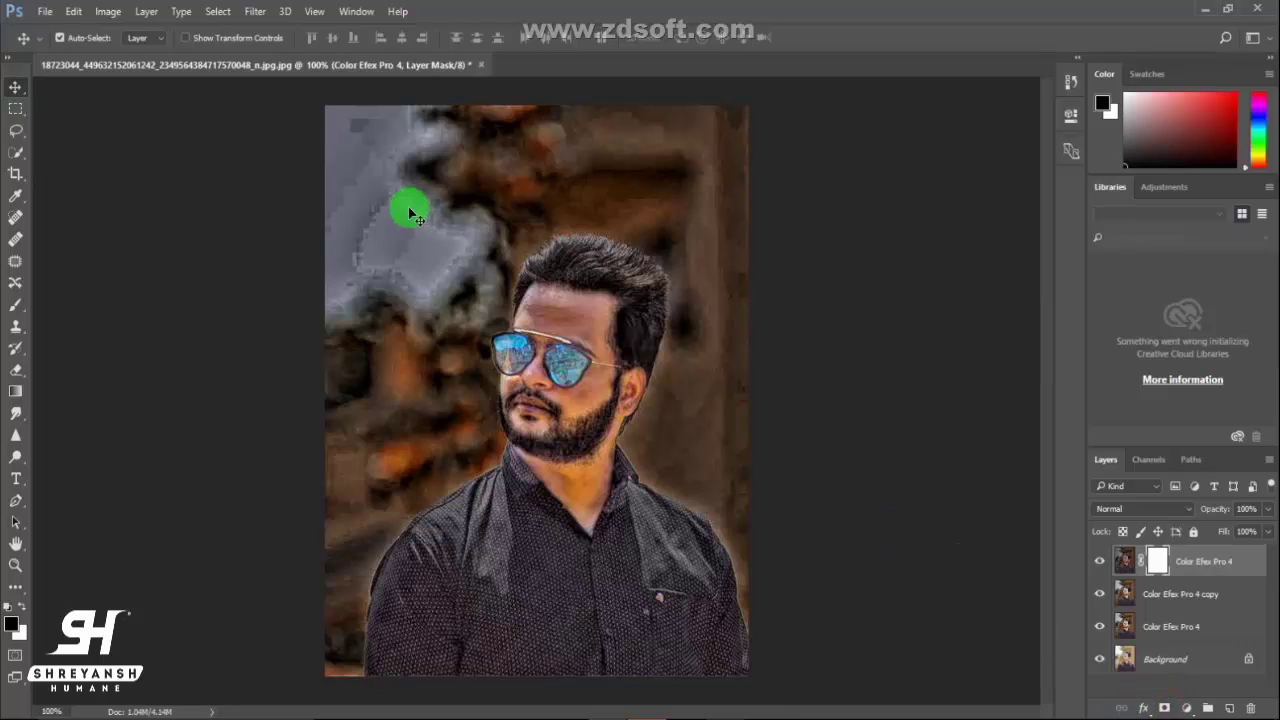
Step: Brush black on the top layer's mask over the face, ear, beard and sunglasses
{"action": "left_click", "coordinate": [15, 302]}
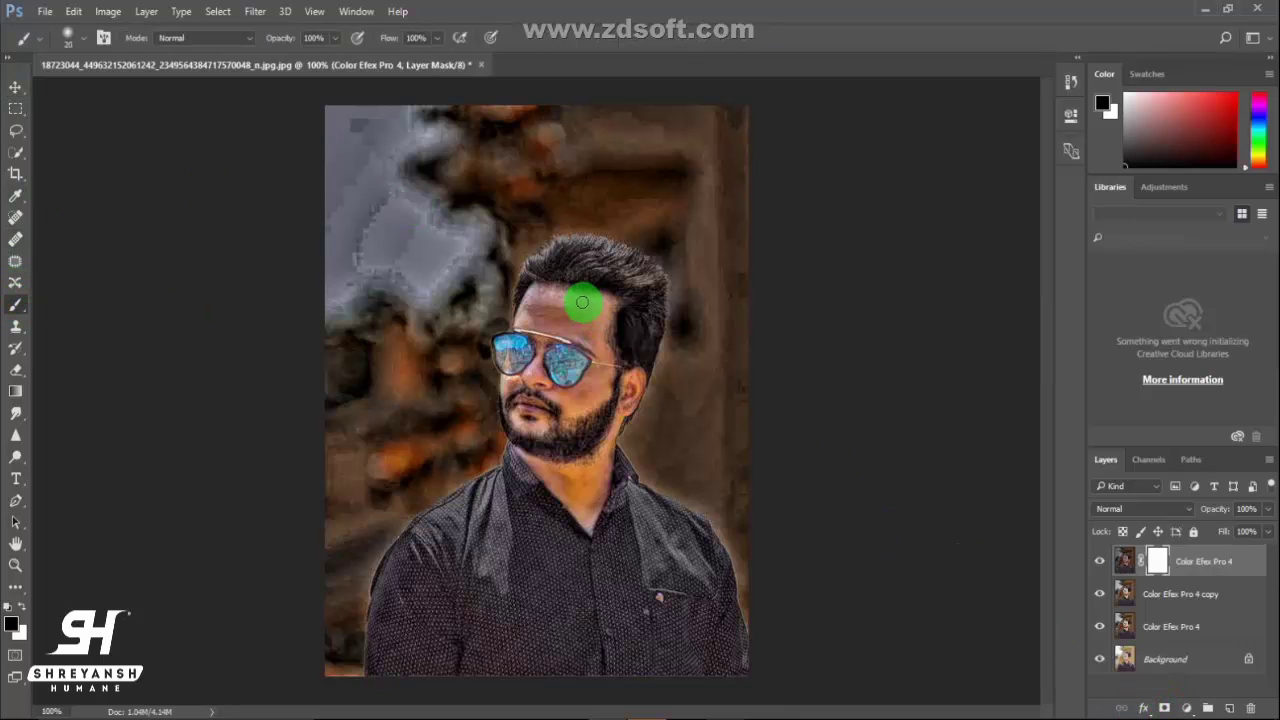
{"action": "mouse_move", "coordinate": [561, 305]}
{"action": "left_mouse_down"}
{"action": "mouse_move", "coordinate": [591, 321]}
{"action": "mouse_move", "coordinate": [595, 363]}
{"action": "mouse_move", "coordinate": [528, 366]}
{"action": "mouse_move", "coordinate": [571, 366]}
{"action": "mouse_move", "coordinate": [563, 340]}
{"action": "mouse_move", "coordinate": [579, 337]}
{"action": "mouse_move", "coordinate": [586, 389]}
{"action": "mouse_move", "coordinate": [530, 300]}
{"action": "mouse_move", "coordinate": [523, 366]}
{"action": "mouse_move", "coordinate": [538, 344]}
{"action": "mouse_move", "coordinate": [513, 380]}
{"action": "left_mouse_up"}
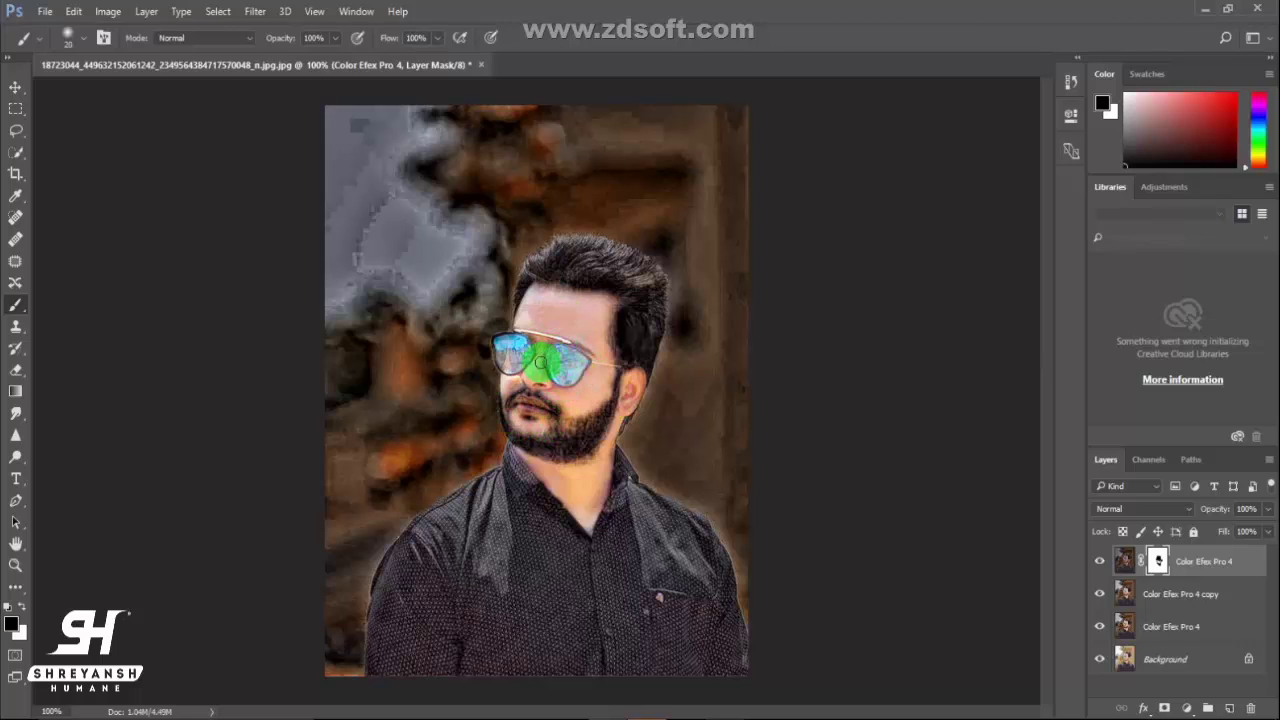
{"action": "left_click", "coordinate": [15, 414]}
Step: Choose a soft round brush preset for the Smudge tool
{"action": "right_click", "coordinate": [559, 352]}
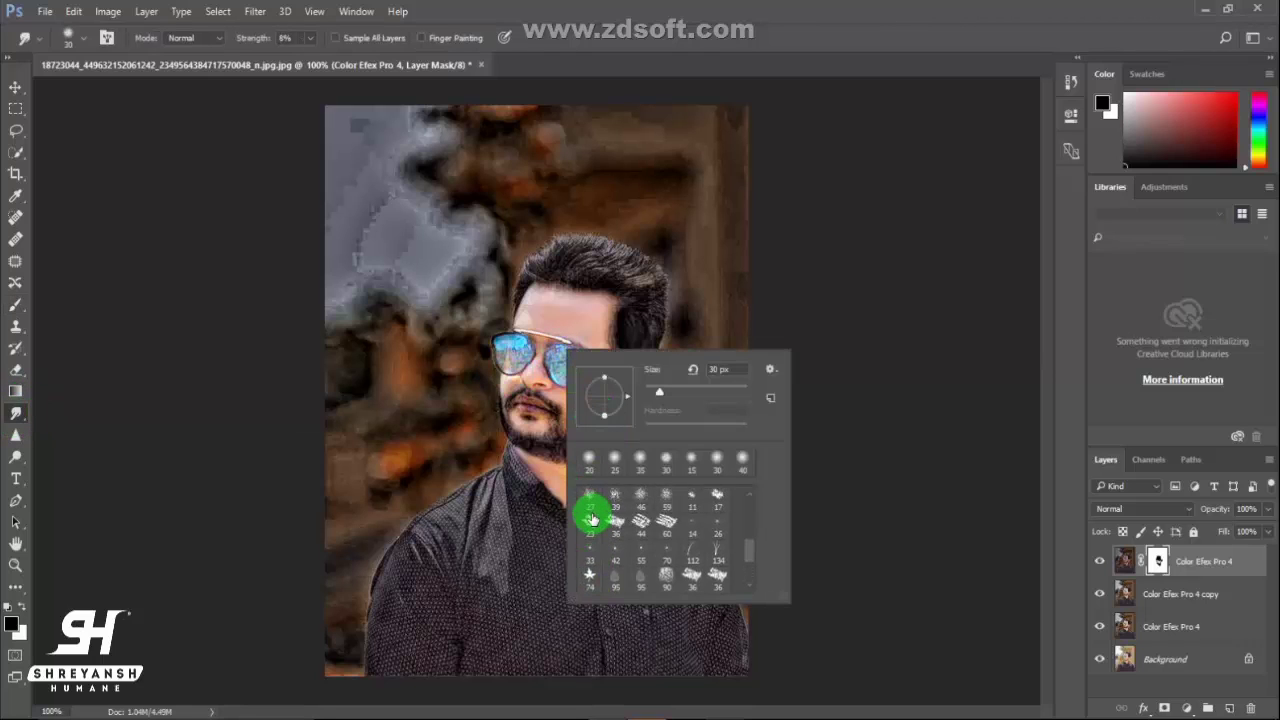
{"action": "left_click_drag", "start_coordinate": [749, 537], "coordinate": [749, 506]}
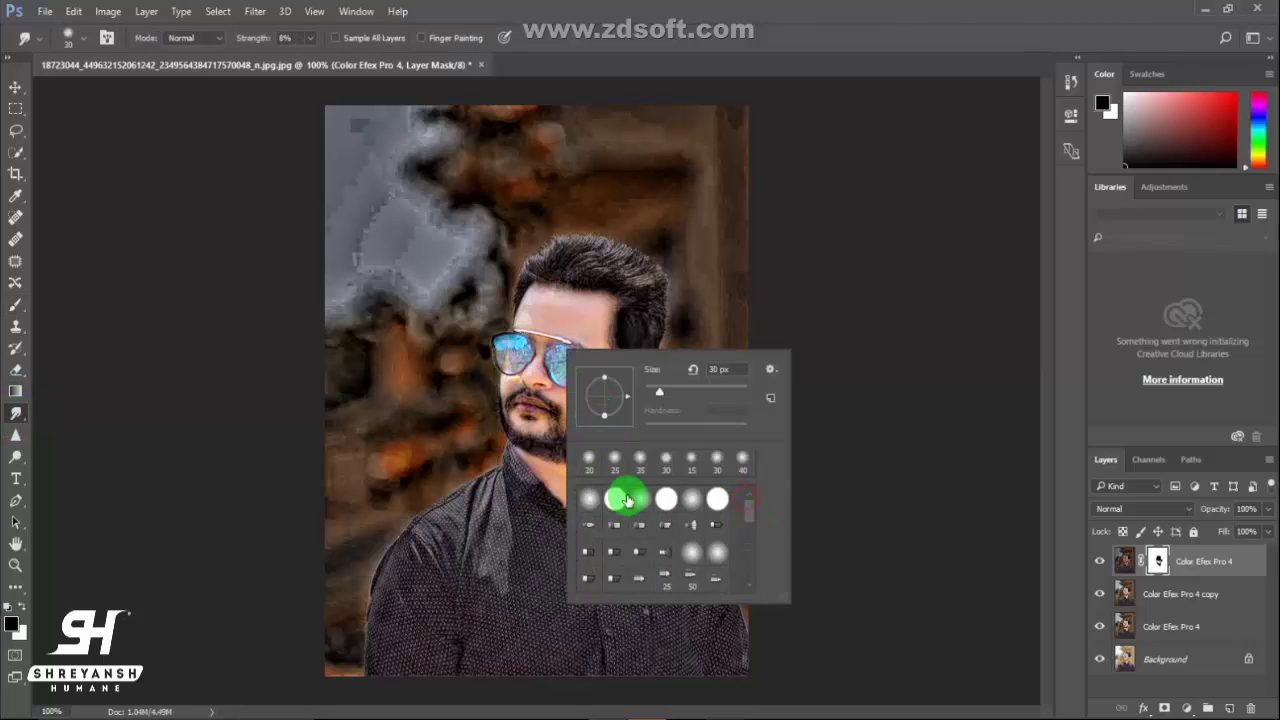
{"action": "left_click", "coordinate": [532, 366]}
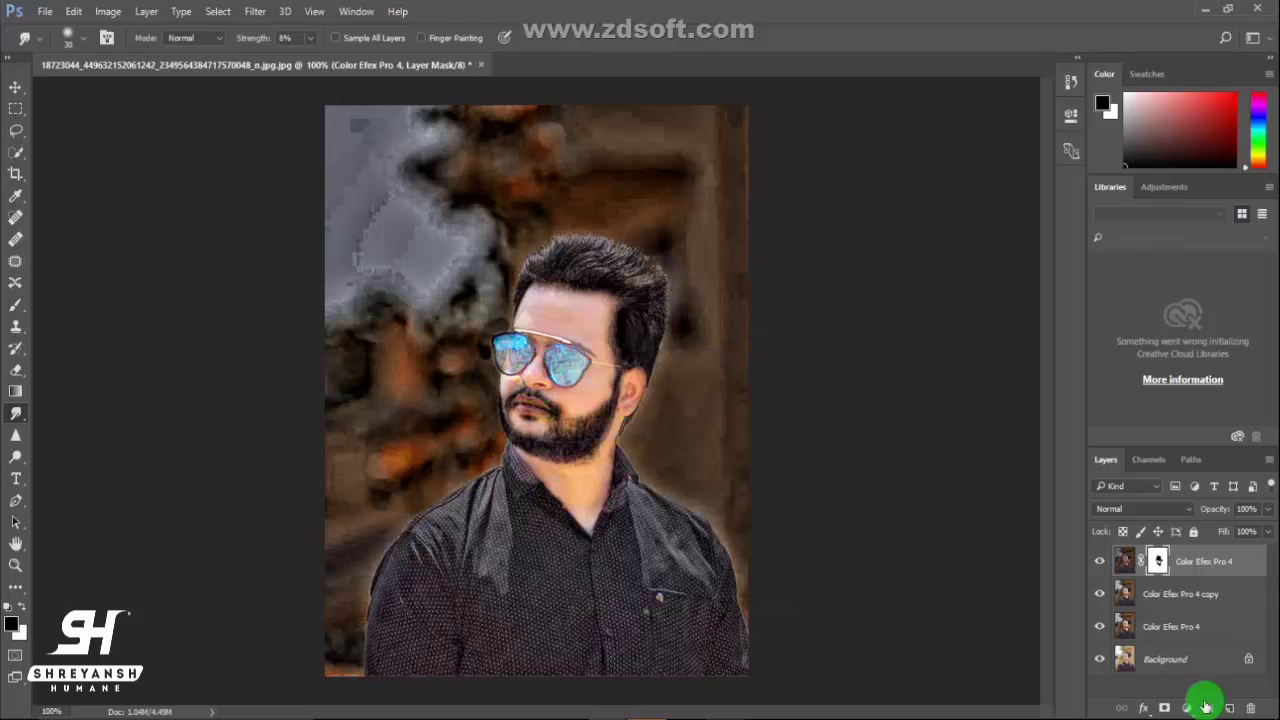
Step: Merge the masked detail layer with the copy below it
{"action": "left_click", "coordinate": [1200, 594], "text": "shift"}
{"action": "right_click", "coordinate": [1200, 594]}
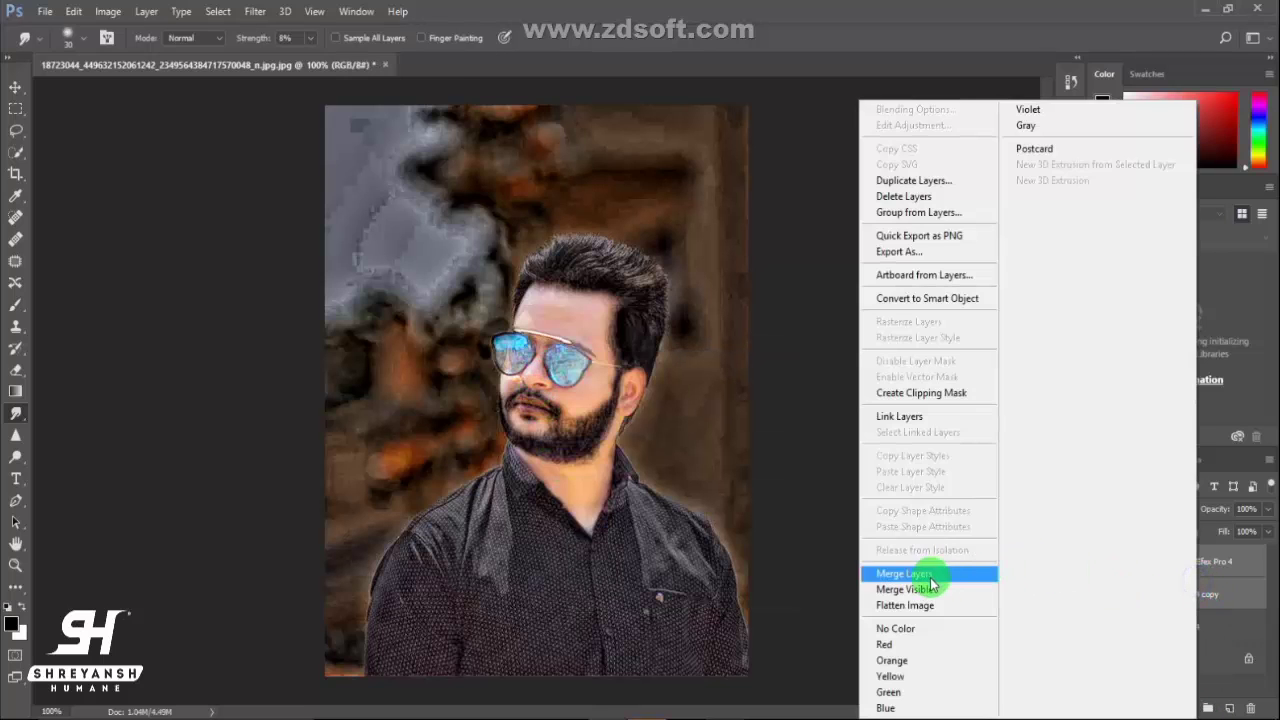
{"action": "left_click", "coordinate": [928, 575]}
Step: At 200% zoom, smudge the hair near the temple and ear at 51% strength
{"action": "key", "text": "ctrl+plus"}
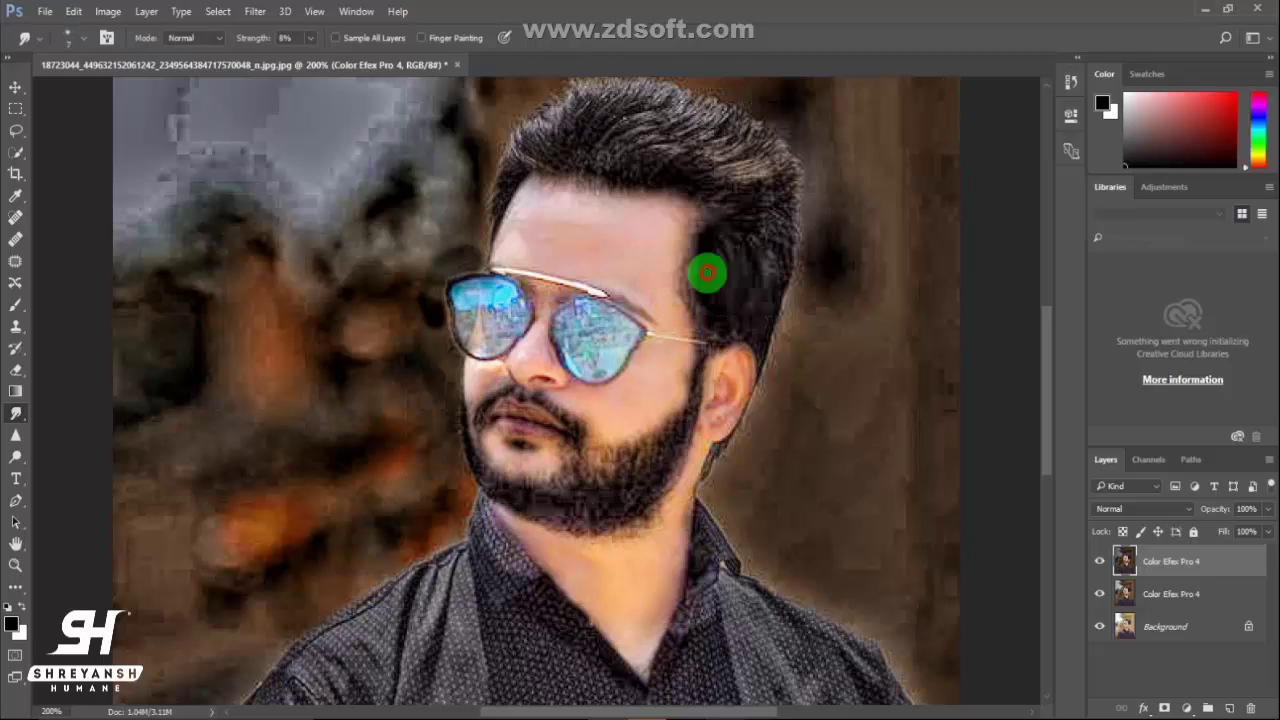
{"action": "mouse_move", "coordinate": [756, 260]}
{"action": "left_mouse_down"}
{"action": "mouse_move", "coordinate": [693, 284]}
{"action": "mouse_move", "coordinate": [724, 280]}
{"action": "left_mouse_up"}
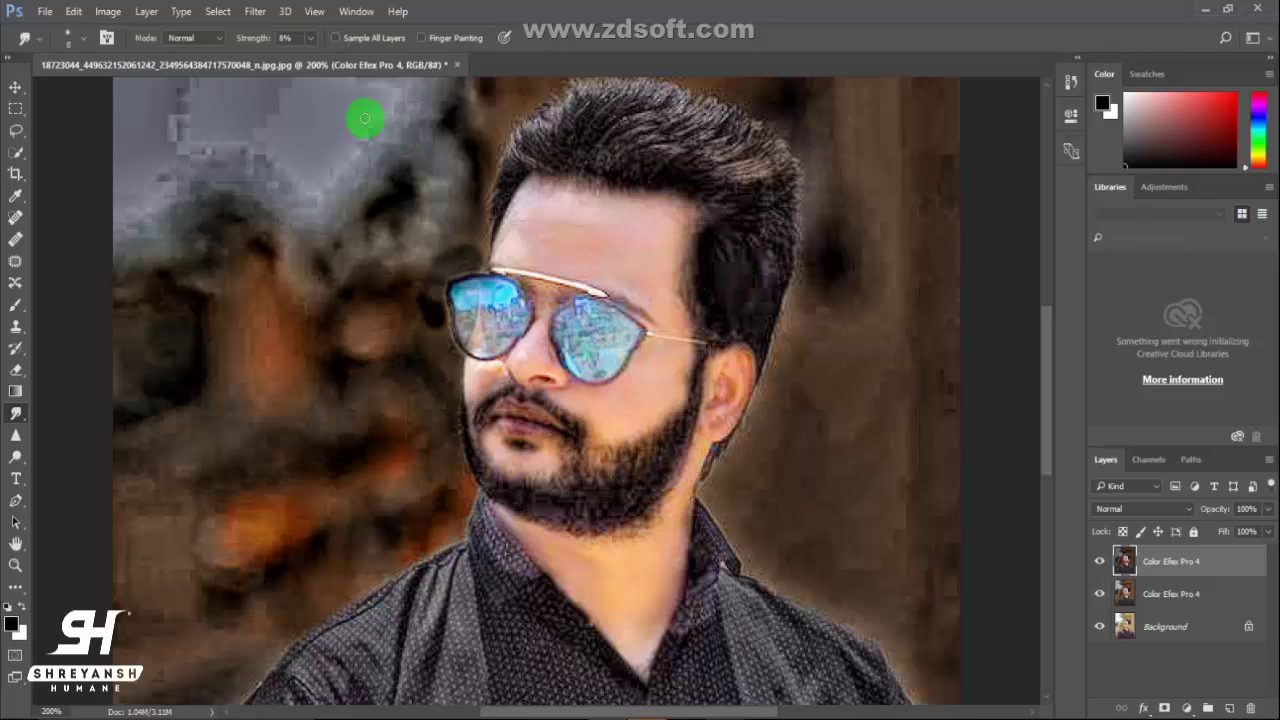
{"action": "mouse_move", "coordinate": [313, 40]}
{"action": "left_mouse_down"}
{"action": "mouse_move", "coordinate": [360, 77]}
{"action": "mouse_move", "coordinate": [340, 72]}
{"action": "left_mouse_up"}
{"action": "left_click", "coordinate": [665, 277]}
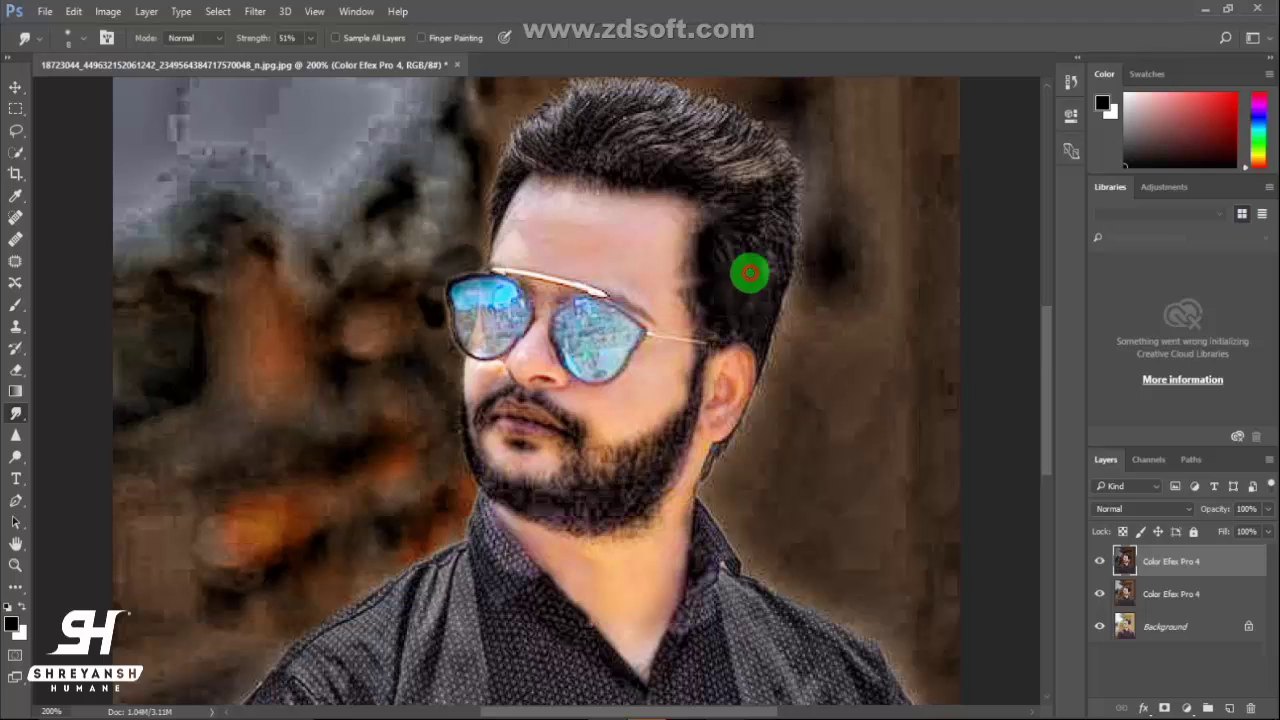
{"action": "mouse_move", "coordinate": [750, 272]}
{"action": "left_mouse_down"}
{"action": "mouse_move", "coordinate": [657, 280]}
{"action": "mouse_move", "coordinate": [737, 274]}
{"action": "mouse_move", "coordinate": [680, 290]}
{"action": "mouse_move", "coordinate": [727, 348]}
{"action": "left_mouse_up"}
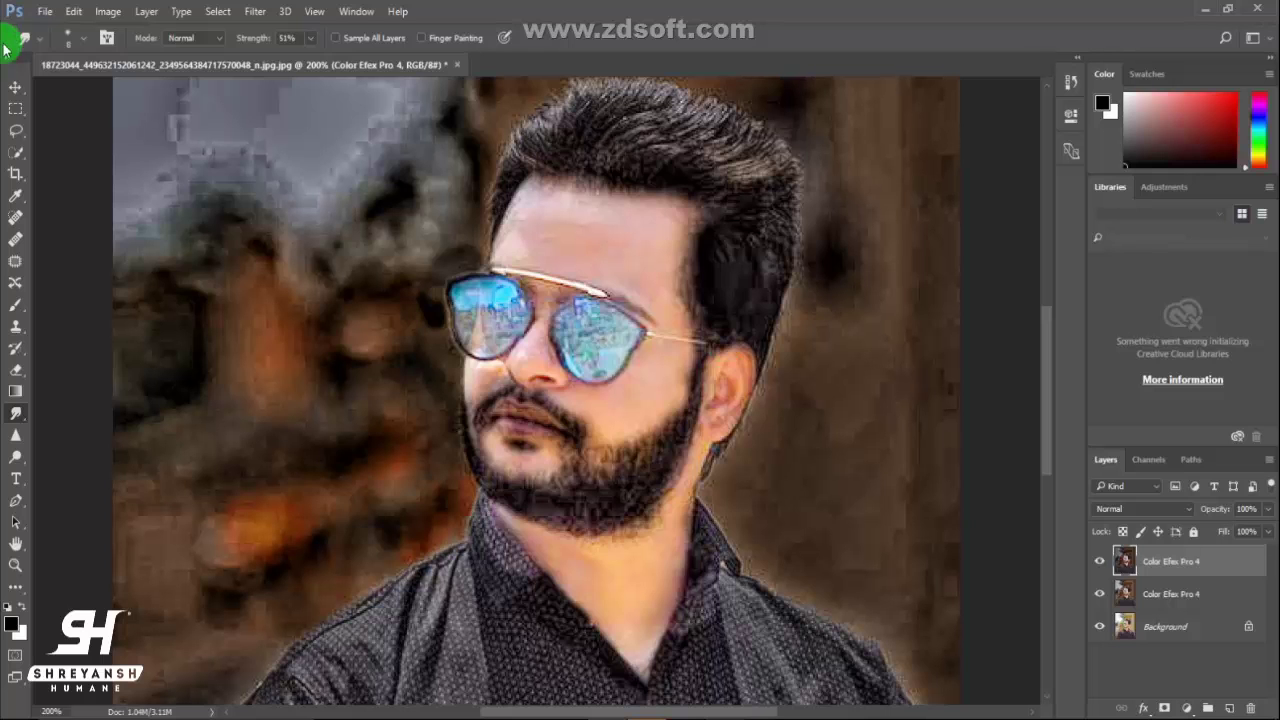
Step: Open the hair cutout PNG and drag its layer into the portrait
{"action": "left_click", "coordinate": [45, 11]}
{"action": "left_click", "coordinate": [50, 38]}
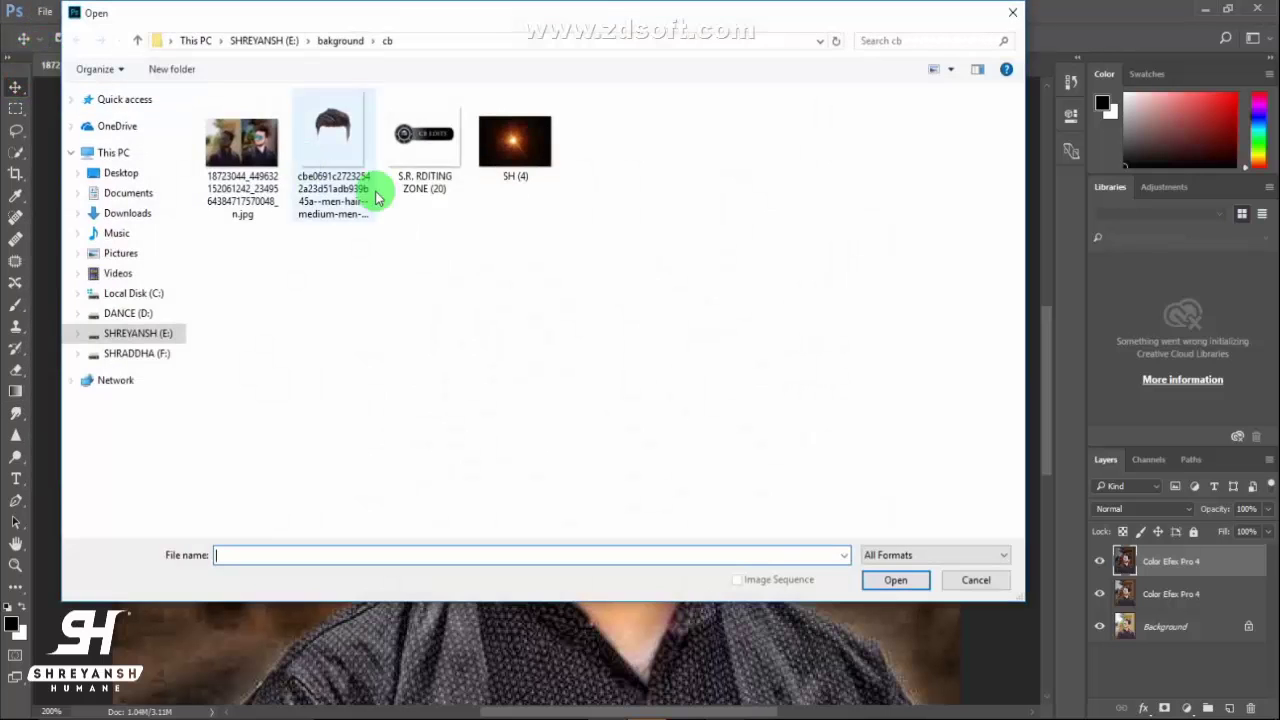
{"action": "double_click", "coordinate": [337, 137]}
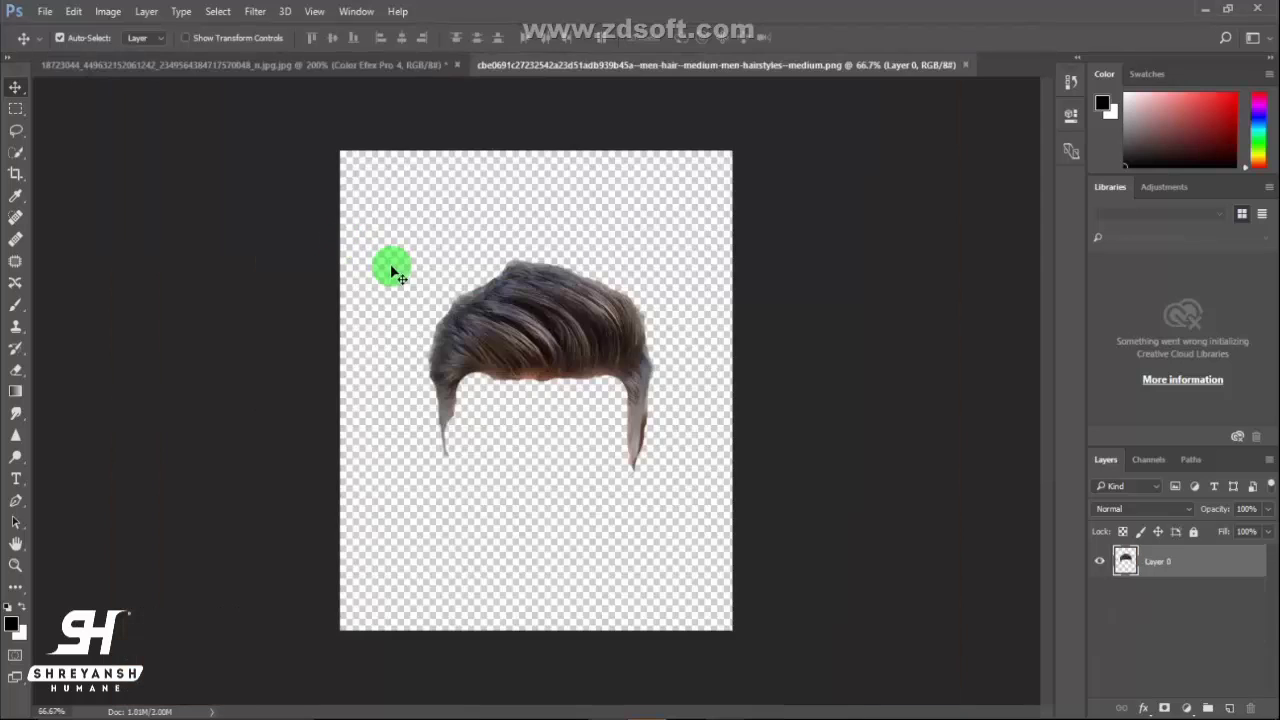
{"action": "mouse_move", "coordinate": [547, 339]}
{"action": "left_mouse_down"}
{"action": "mouse_move", "coordinate": [399, 66]}
{"action": "mouse_move", "coordinate": [530, 333]}
{"action": "left_mouse_up"}
{"action": "key", "text": "ctrl+minus"}
{"action": "key", "text": "ctrl+minus"}
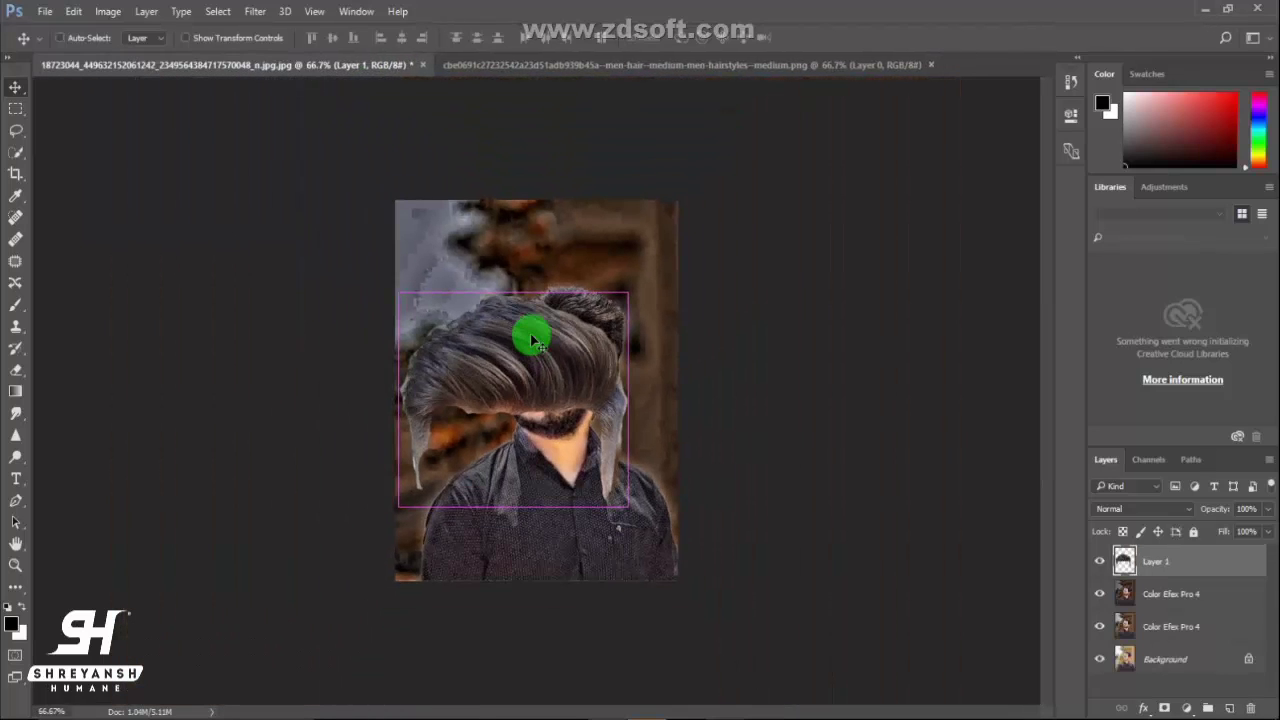
{"action": "key", "text": "ctrl+plus"}
Step: Free-transform the hair layer: shrink, tilt and position it over the man's head
{"action": "key", "text": "ctrl+t"}
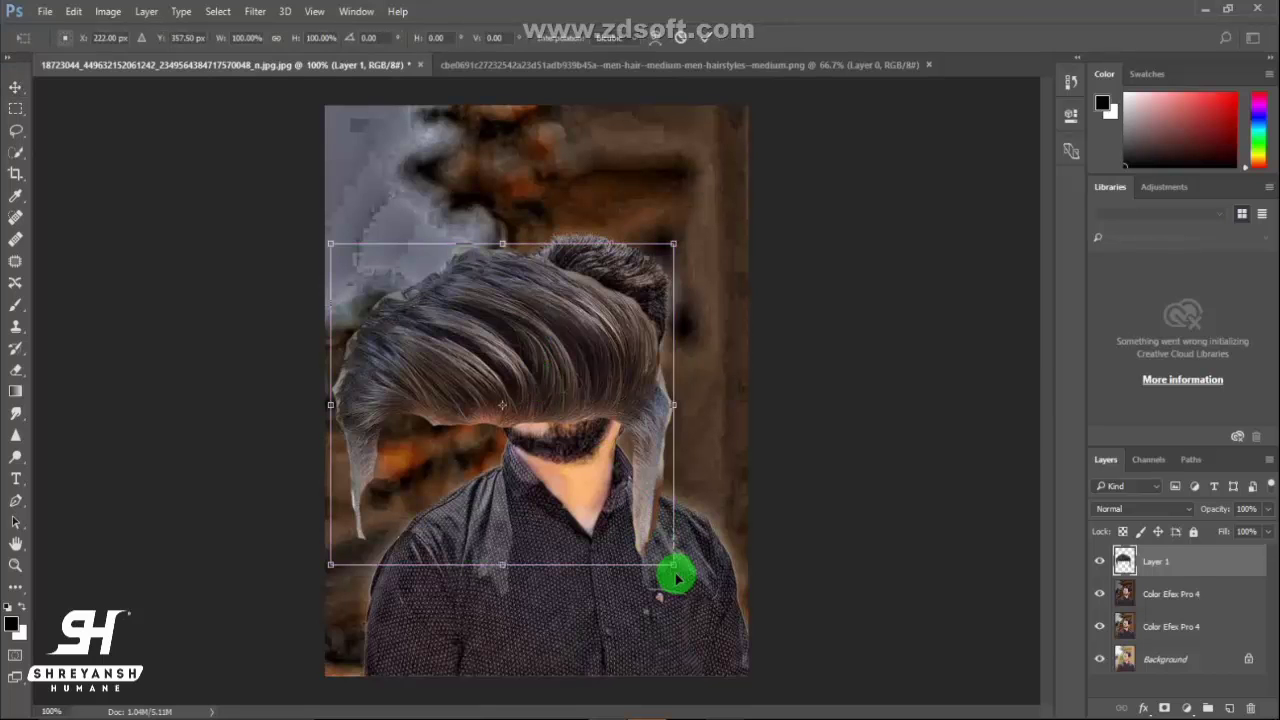
{"action": "left_click_drag", "start_coordinate": [673, 566], "coordinate": [446, 380]}
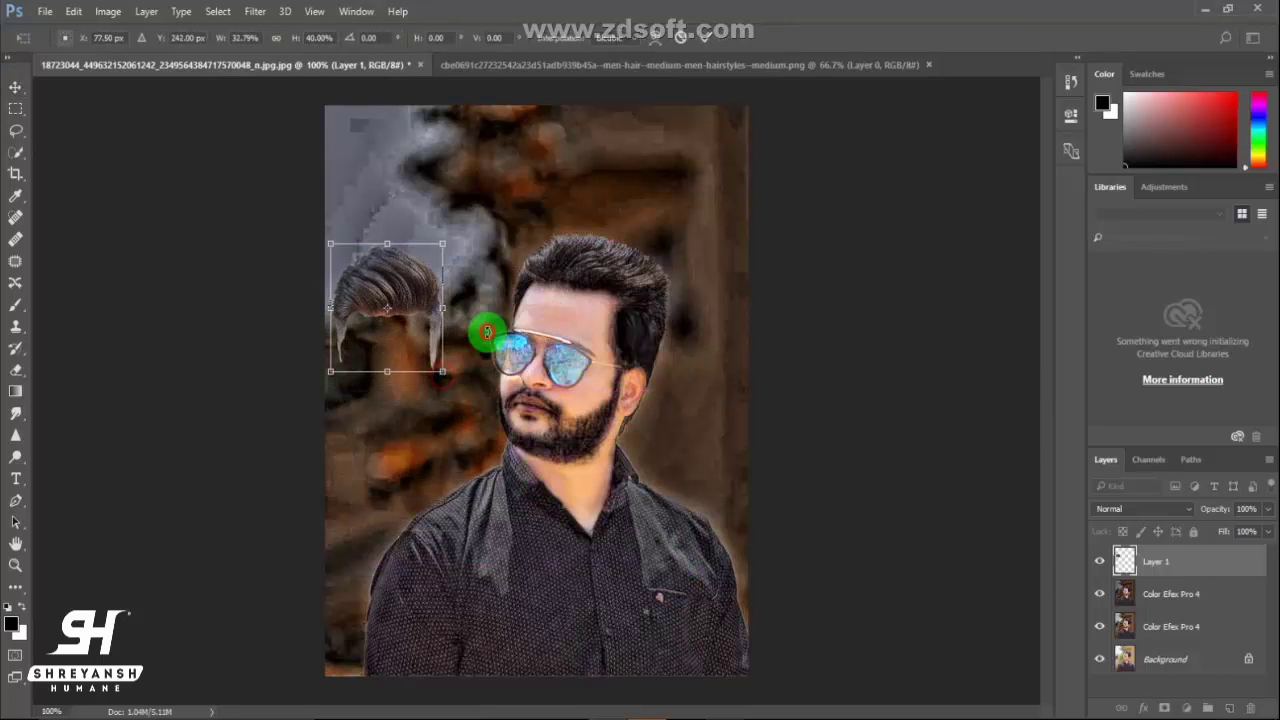
{"action": "left_click_drag", "start_coordinate": [486, 334], "coordinate": [457, 344]}
{"action": "left_click_drag", "start_coordinate": [380, 320], "coordinate": [621, 295]}
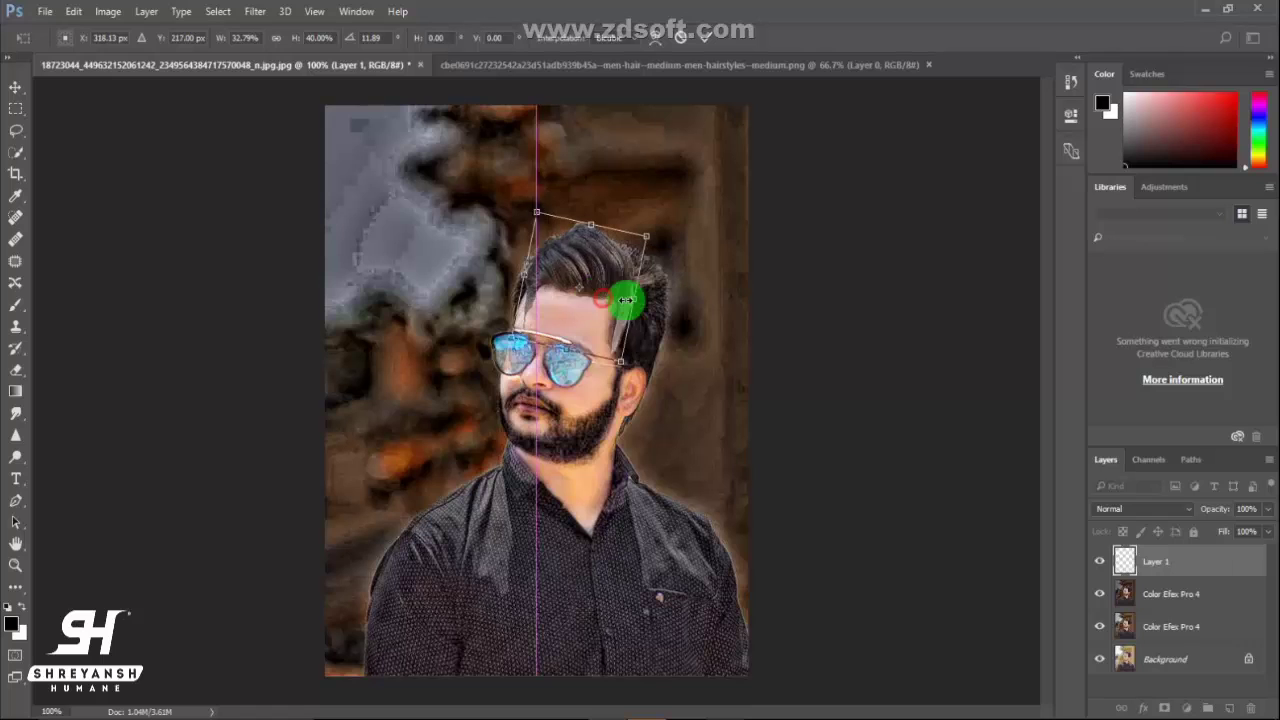
{"action": "mouse_move", "coordinate": [628, 368]}
{"action": "left_mouse_down"}
{"action": "mouse_move", "coordinate": [643, 386]}
{"action": "mouse_move", "coordinate": [623, 357]}
{"action": "mouse_move", "coordinate": [634, 357]}
{"action": "mouse_move", "coordinate": [650, 398]}
{"action": "left_mouse_up"}
{"action": "left_click", "coordinate": [704, 38]}
Step: Zoom in and refine the hair: rotate it clockwise and scale it down slightly
{"action": "key", "text": "ctrl+plus"}
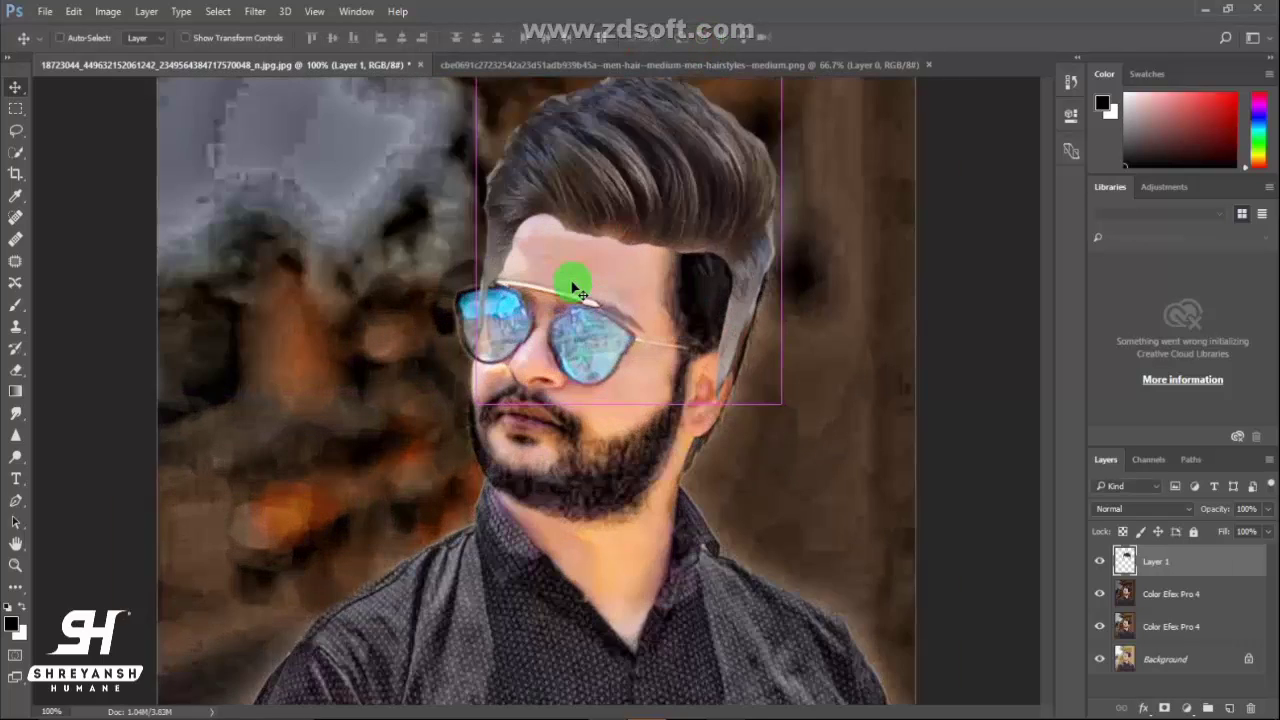
{"action": "left_click_drag", "start_coordinate": [571, 286], "coordinate": [680, 94]}
{"action": "left_click_drag", "start_coordinate": [674, 371], "coordinate": [608, 464]}
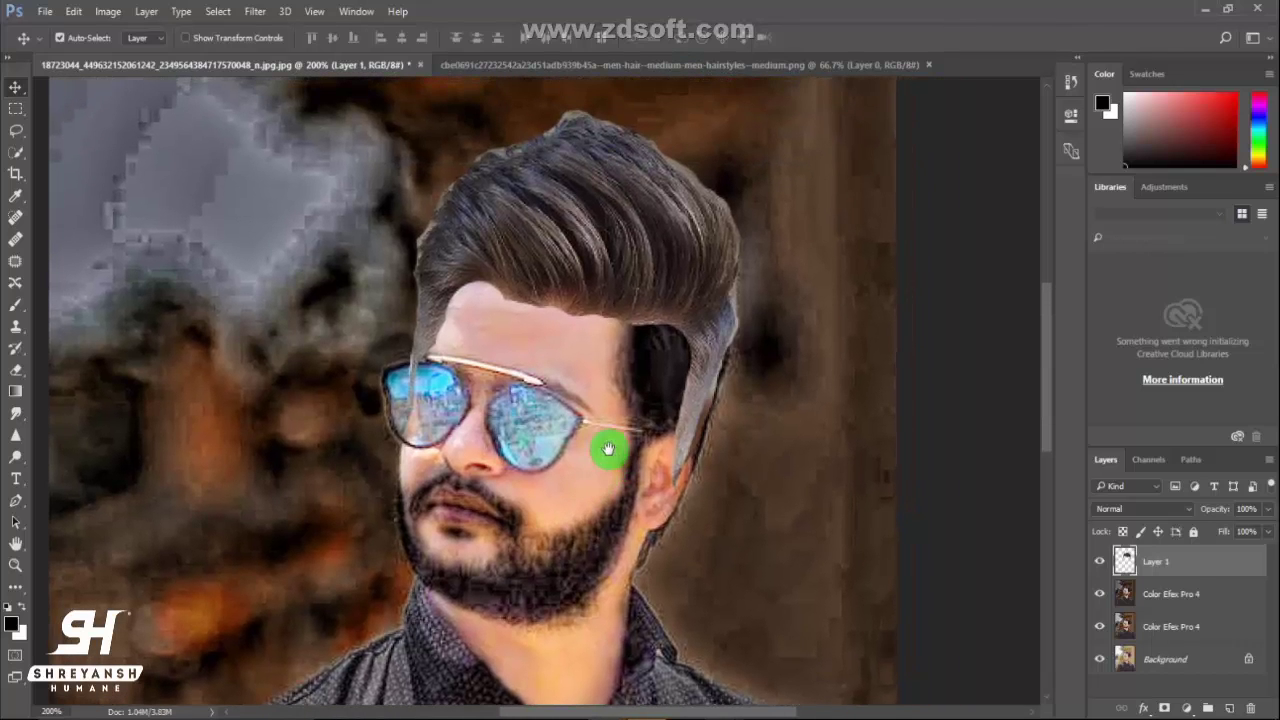
{"action": "key", "text": "ctrl+t"}
{"action": "mouse_move", "coordinate": [1000, 297]}
{"action": "left_mouse_down"}
{"action": "mouse_move", "coordinate": [806, 353]}
{"action": "mouse_move", "coordinate": [643, 320]}
{"action": "mouse_move", "coordinate": [640, 309]}
{"action": "mouse_move", "coordinate": [849, 297]}
{"action": "mouse_move", "coordinate": [784, 249]}
{"action": "mouse_move", "coordinate": [651, 297]}
{"action": "mouse_move", "coordinate": [669, 326]}
{"action": "left_mouse_up"}
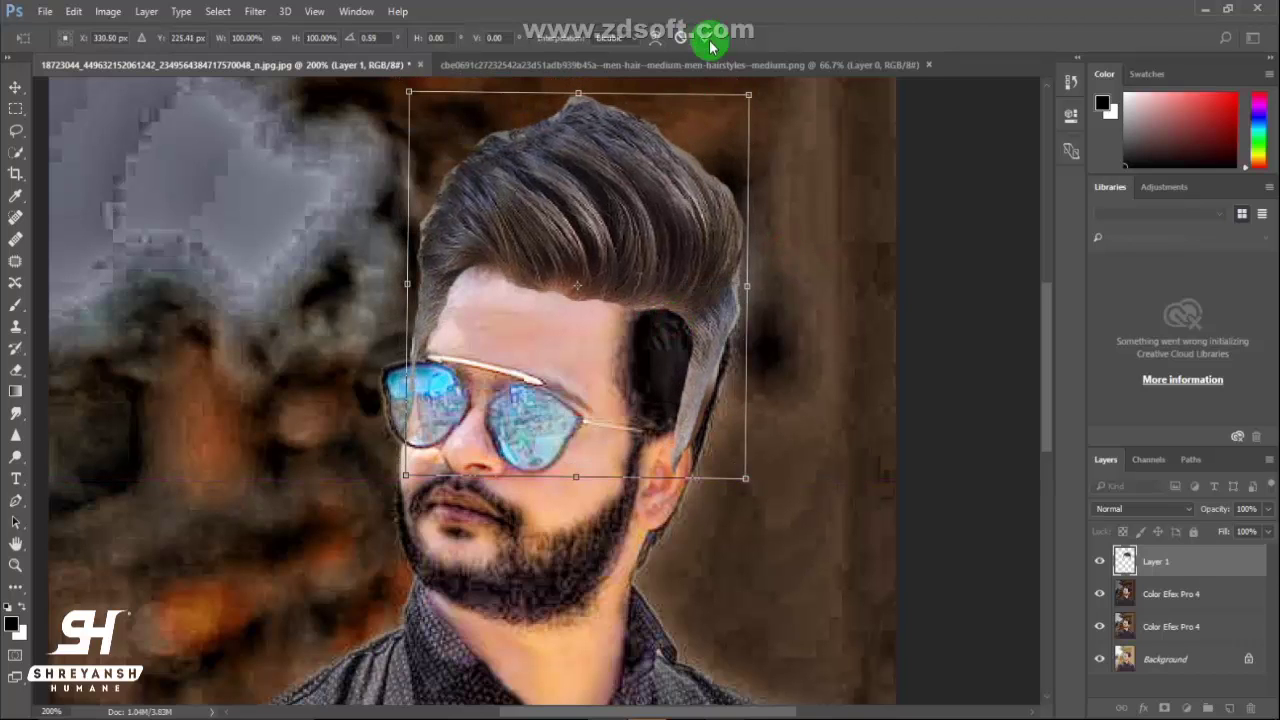
{"action": "left_click_drag", "start_coordinate": [746, 480], "coordinate": [725, 454]}
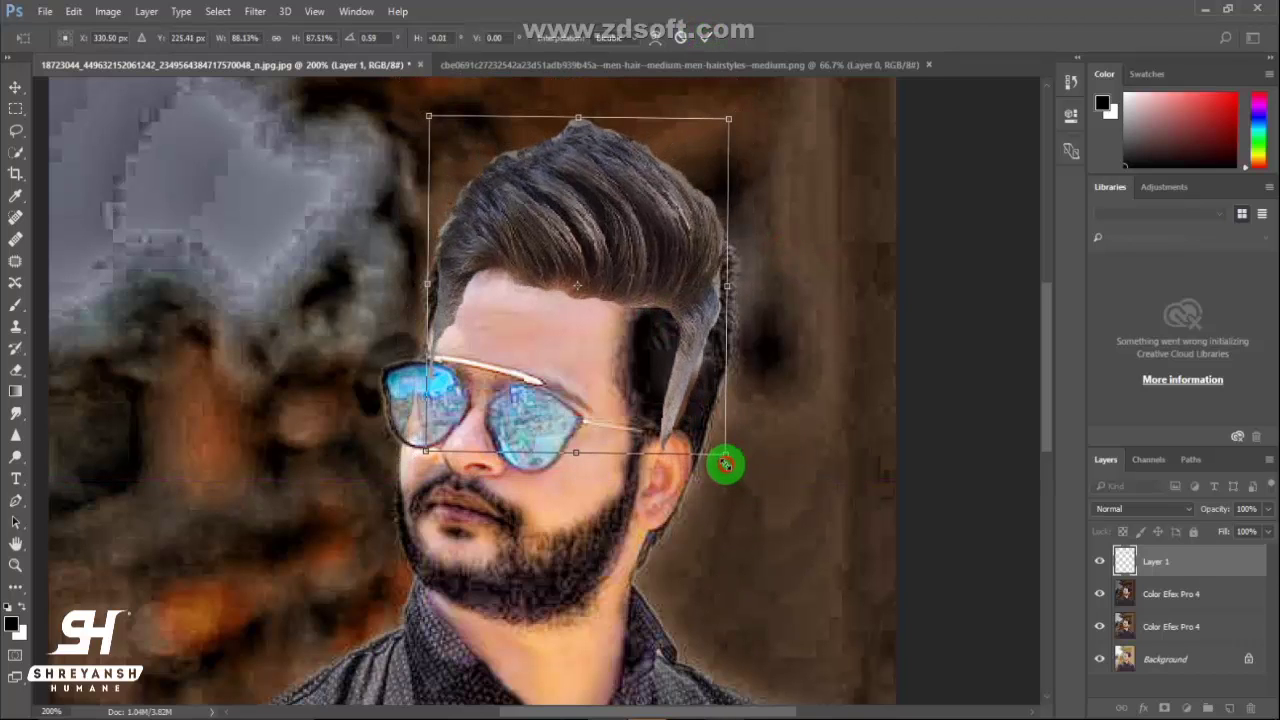
{"action": "left_click", "coordinate": [706, 37]}
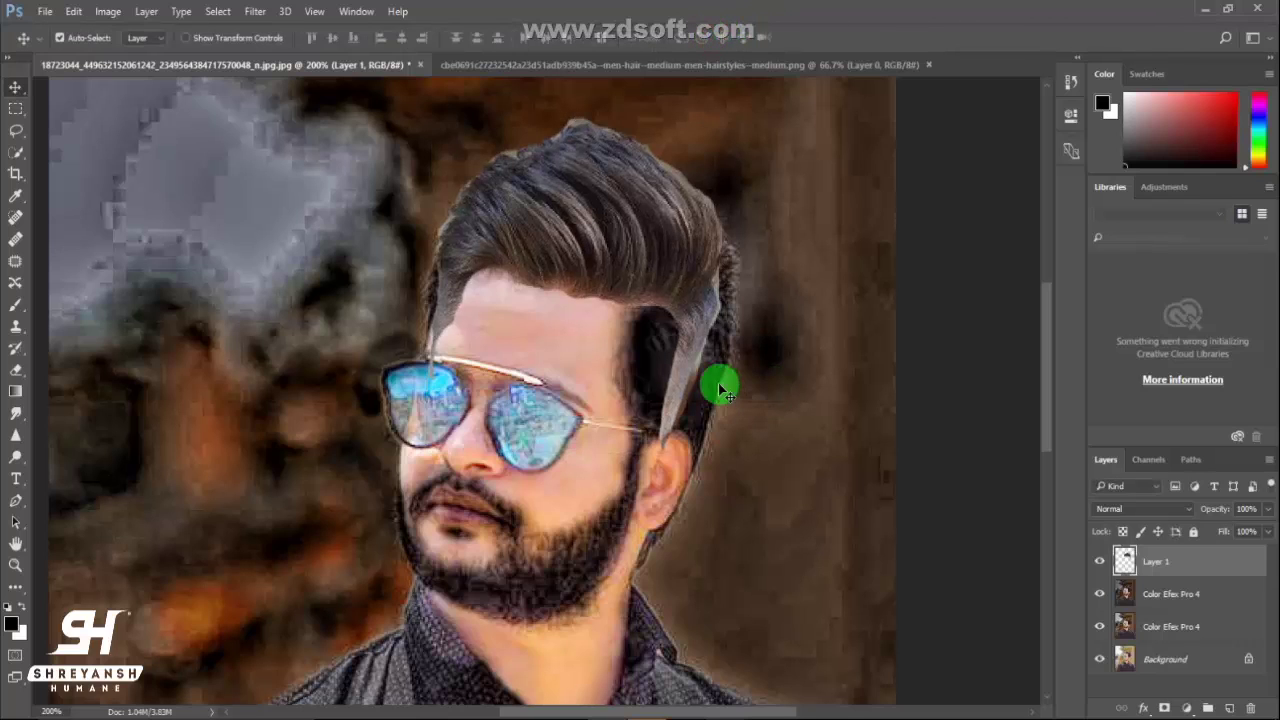
Step: Erase Layer 1's light hair edges above the ear, along the temple, forehead and beside the head
{"action": "left_click", "coordinate": [15, 372]}
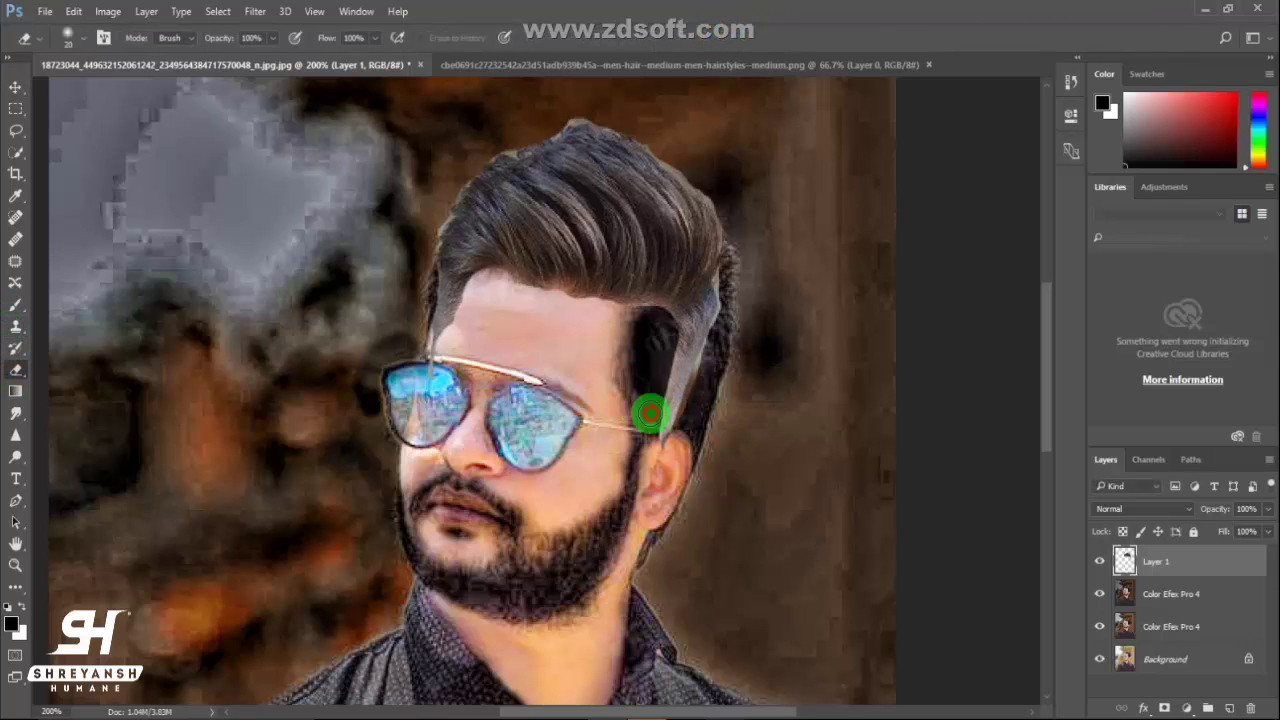
{"action": "mouse_move", "coordinate": [664, 428]}
{"action": "left_mouse_down"}
{"action": "mouse_move", "coordinate": [697, 354]}
{"action": "mouse_move", "coordinate": [663, 377]}
{"action": "mouse_move", "coordinate": [714, 303]}
{"action": "mouse_move", "coordinate": [704, 348]}
{"action": "left_mouse_up"}
{"action": "left_click_drag", "start_coordinate": [722, 298], "coordinate": [665, 341]}
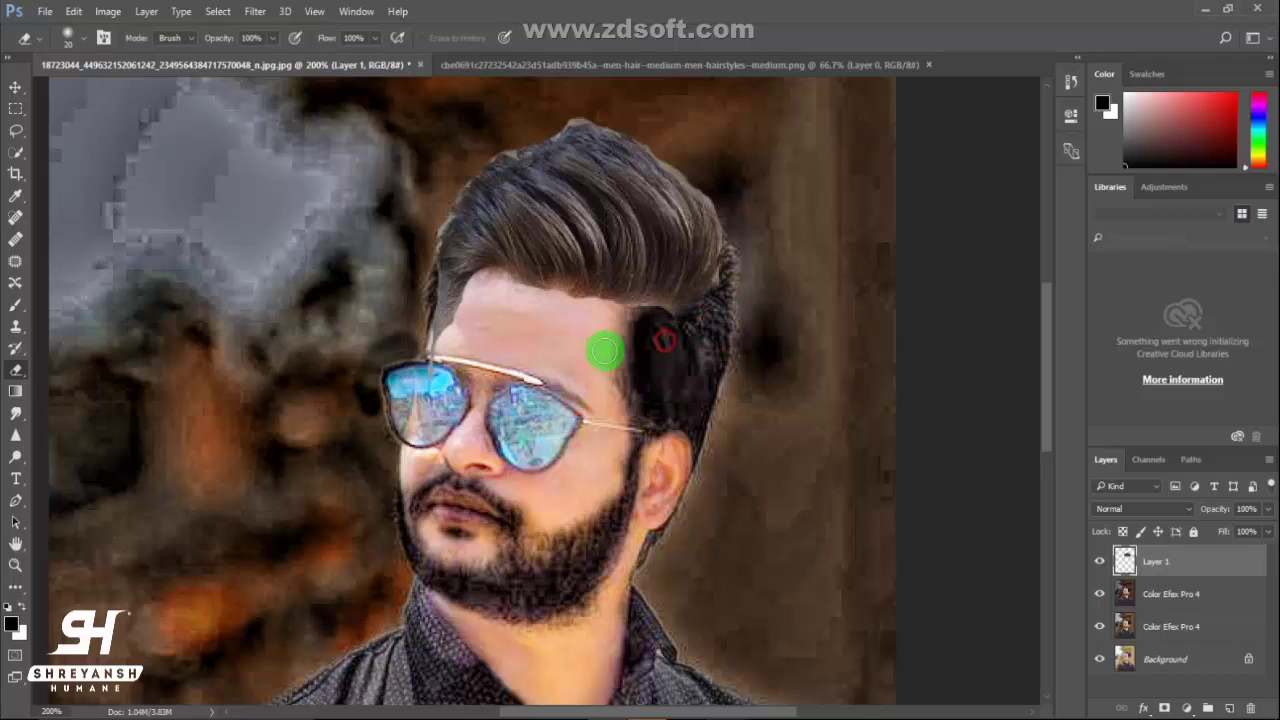
{"action": "left_click_drag", "start_coordinate": [443, 311], "coordinate": [427, 349]}
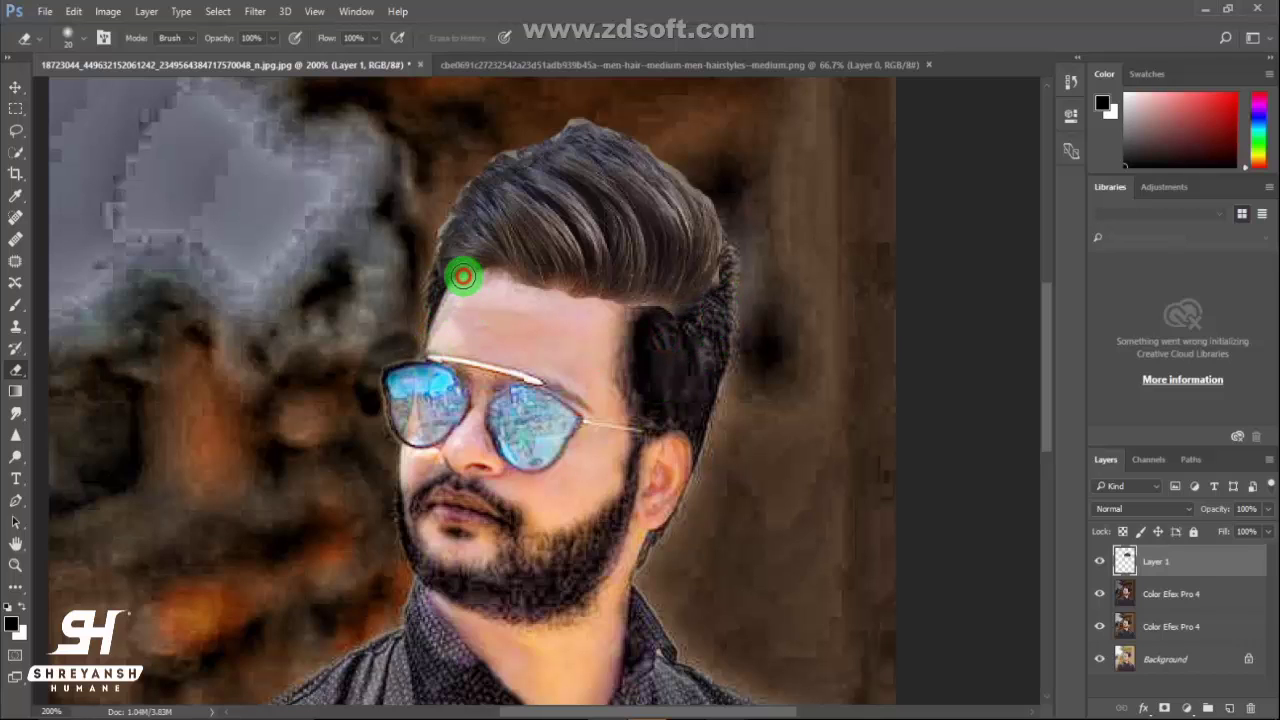
{"action": "mouse_move", "coordinate": [463, 276]}
{"action": "left_mouse_down"}
{"action": "mouse_move", "coordinate": [597, 334]}
{"action": "mouse_move", "coordinate": [514, 286]}
{"action": "mouse_move", "coordinate": [662, 310]}
{"action": "mouse_move", "coordinate": [712, 298]}
{"action": "left_mouse_up"}
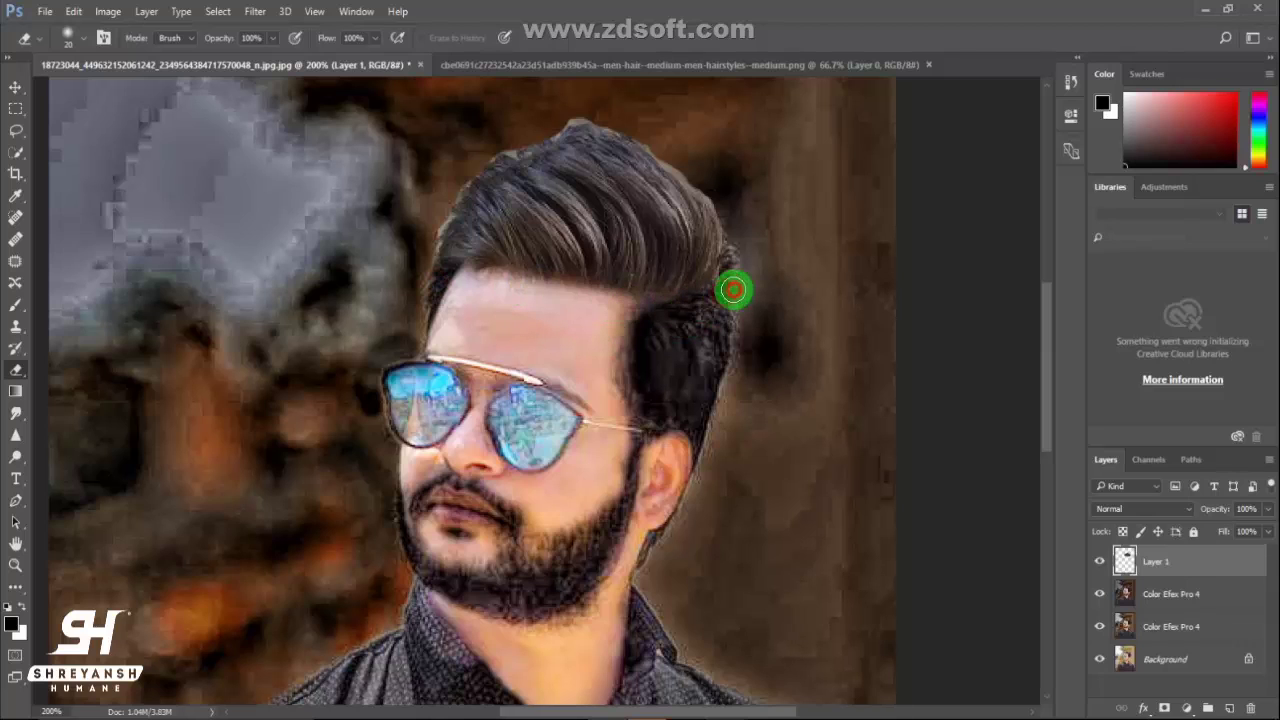
{"action": "left_click_drag", "start_coordinate": [105, 283], "coordinate": [278, 284]}
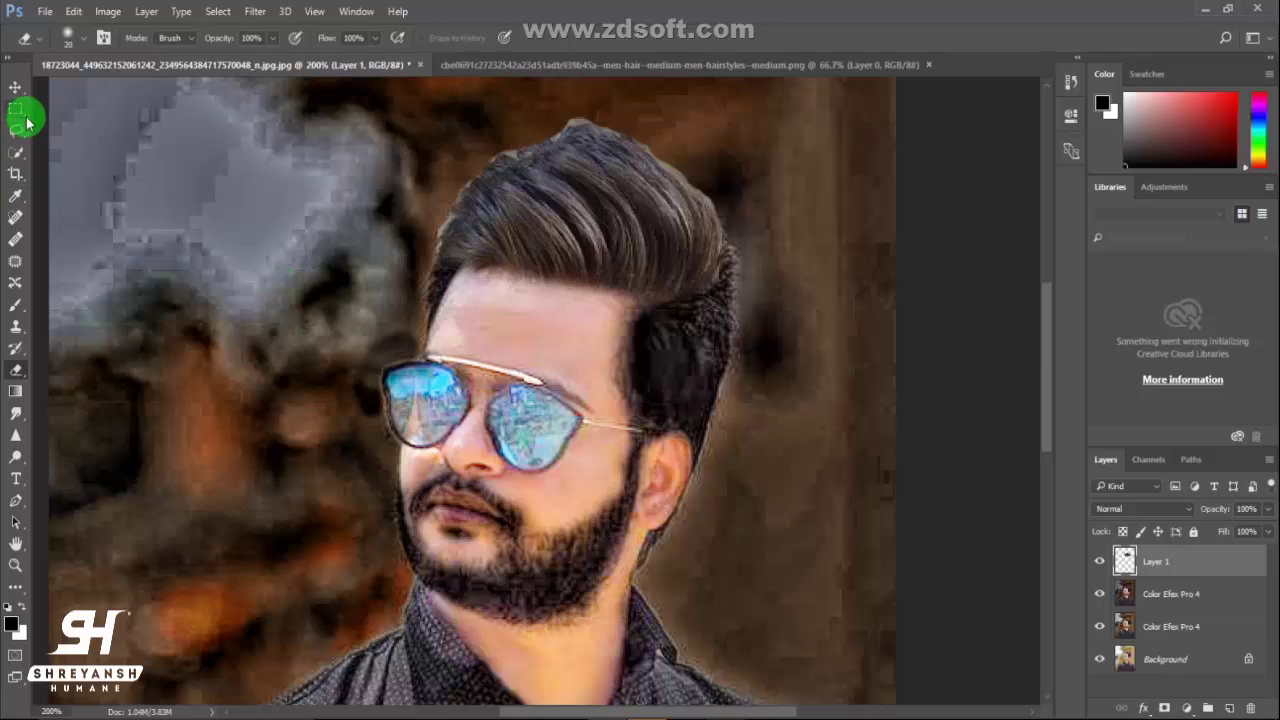
{"action": "left_click", "coordinate": [15, 87]}
{"action": "left_click_drag", "start_coordinate": [643, 217], "coordinate": [620, 222]}
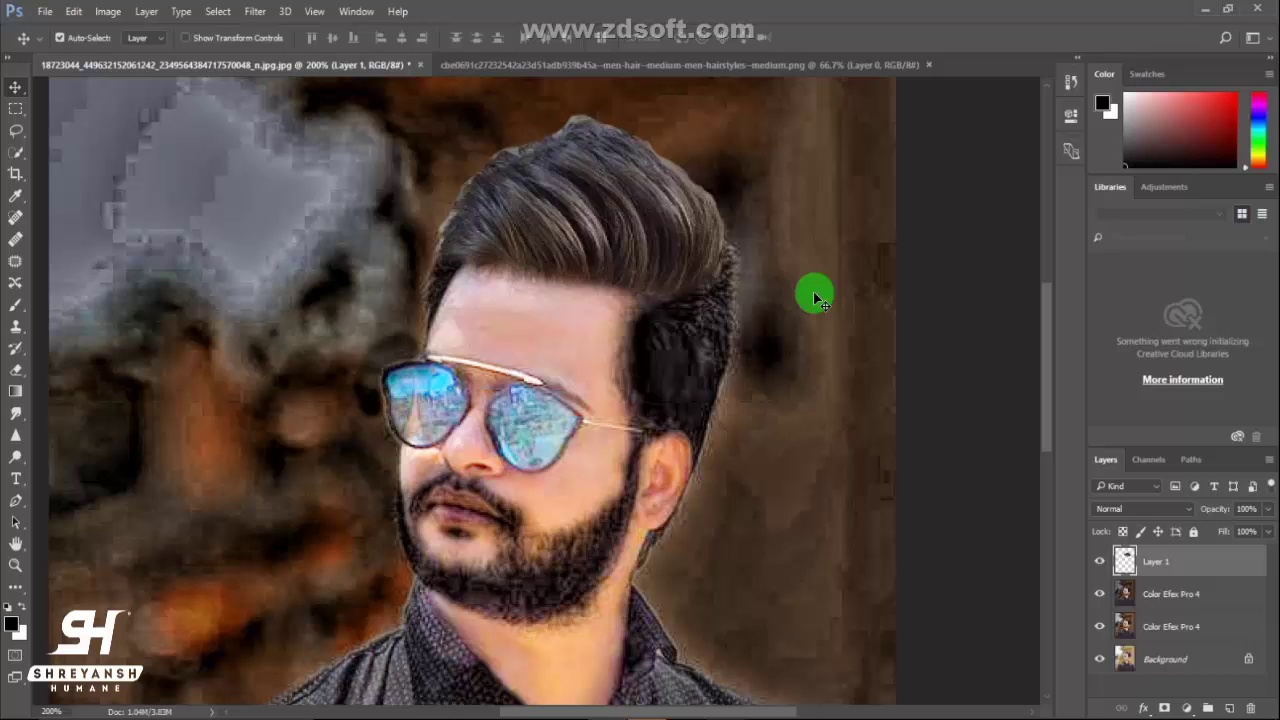
Step: Merge the hair and photo layers into a new Layer 1 copy
{"action": "left_click", "coordinate": [1167, 604], "text": "ctrl"}
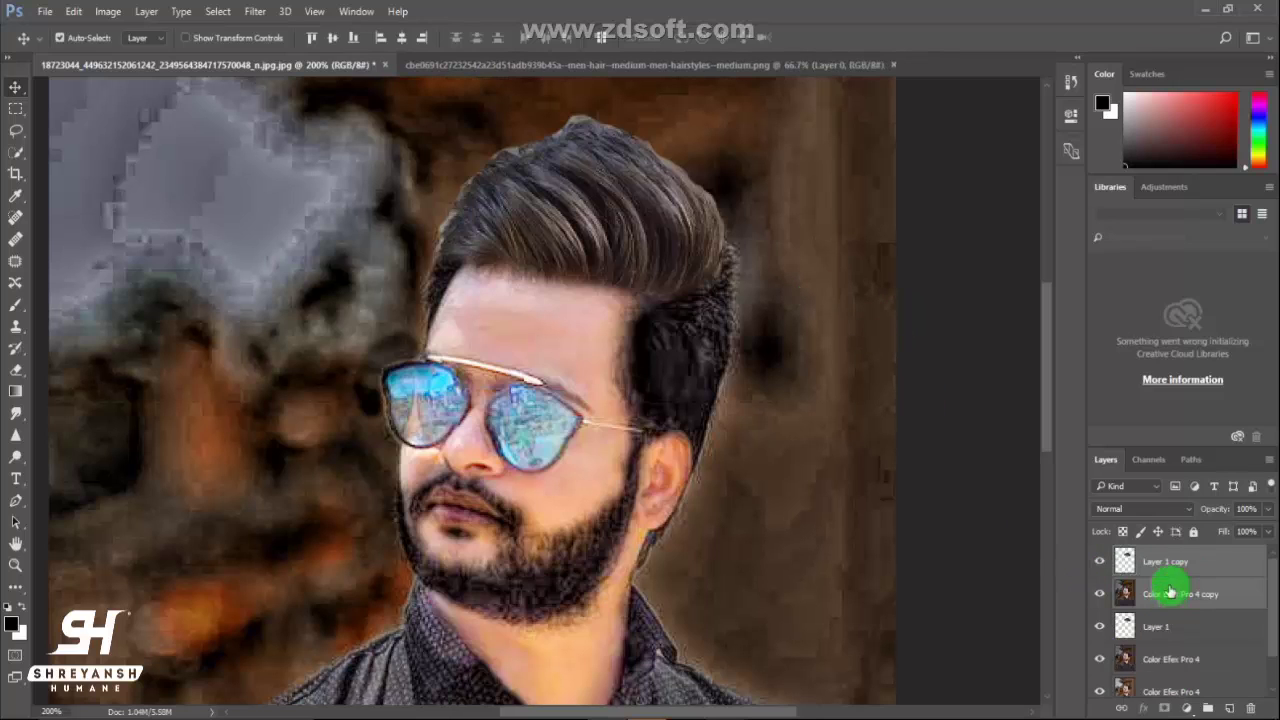
{"action": "right_click", "coordinate": [1168, 597]}
{"action": "left_click", "coordinate": [891, 570], "text": "alt"}
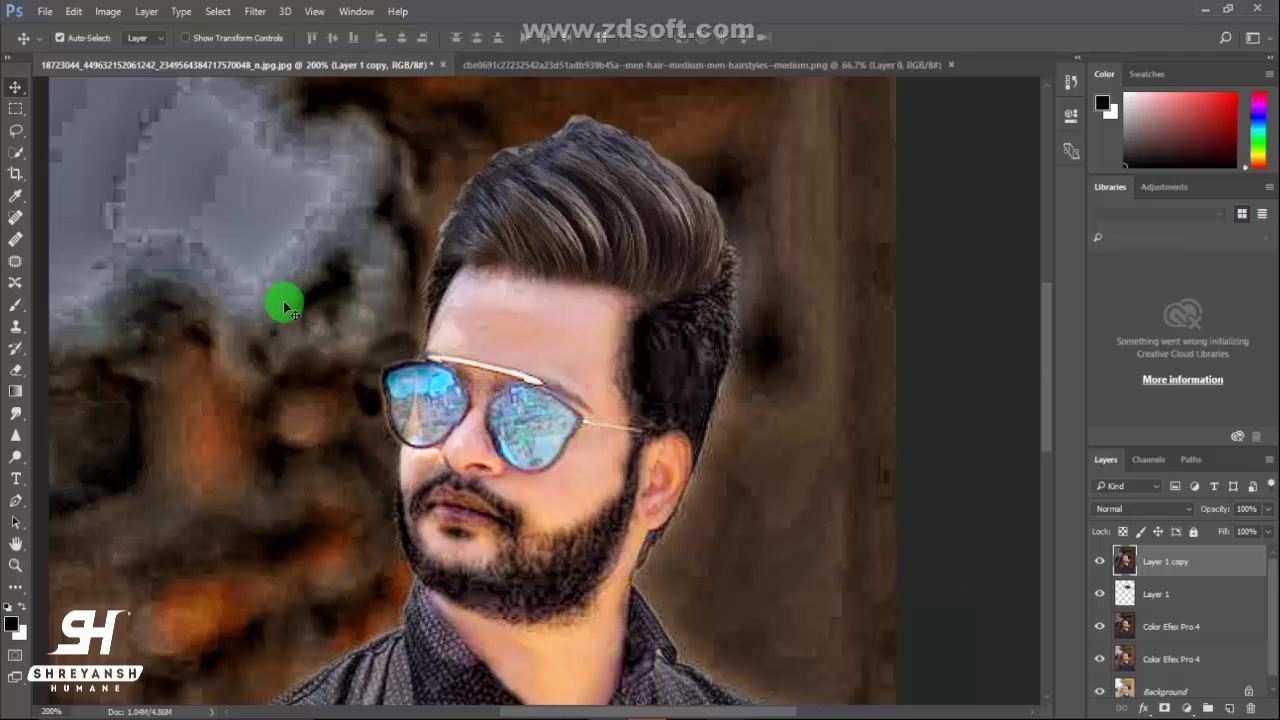
Step: Smudge the hair's top edge and side strands with a bristle brush tip
{"action": "left_click", "coordinate": [20, 415]}
{"action": "right_click", "coordinate": [288, 387]}
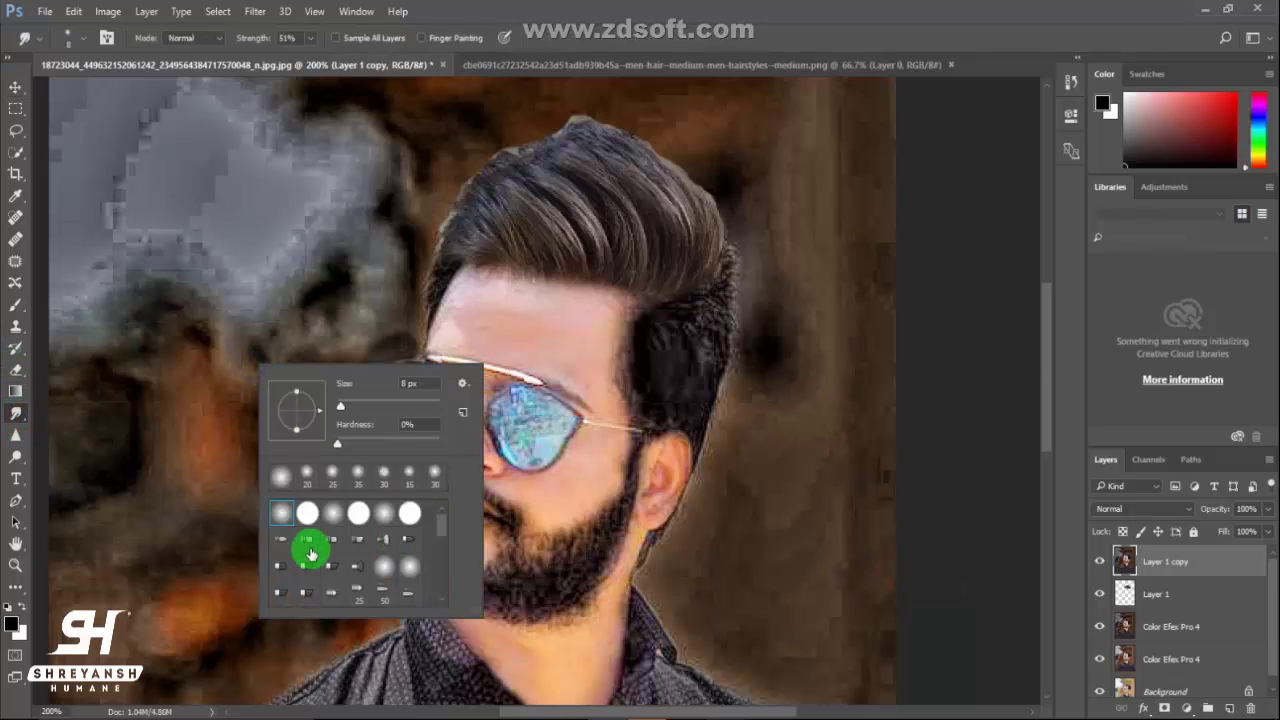
{"action": "left_click", "coordinate": [332, 545]}
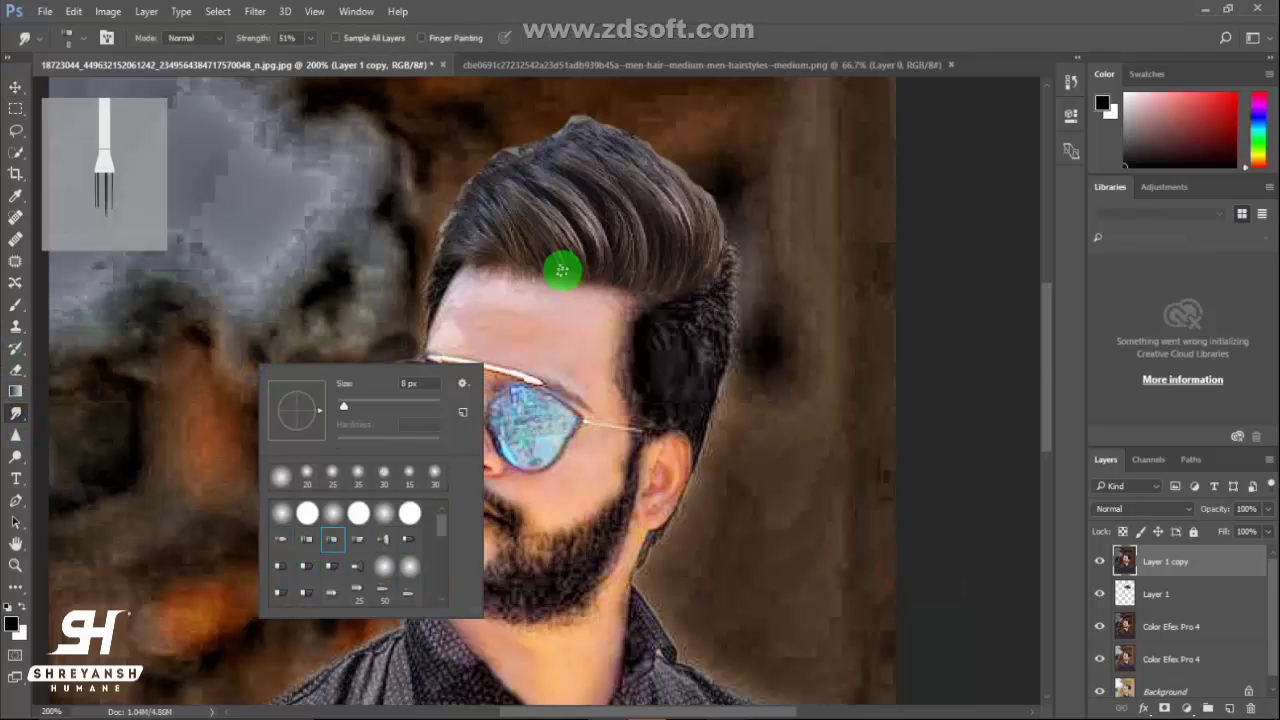
{"action": "left_click", "coordinate": [612, 207]}
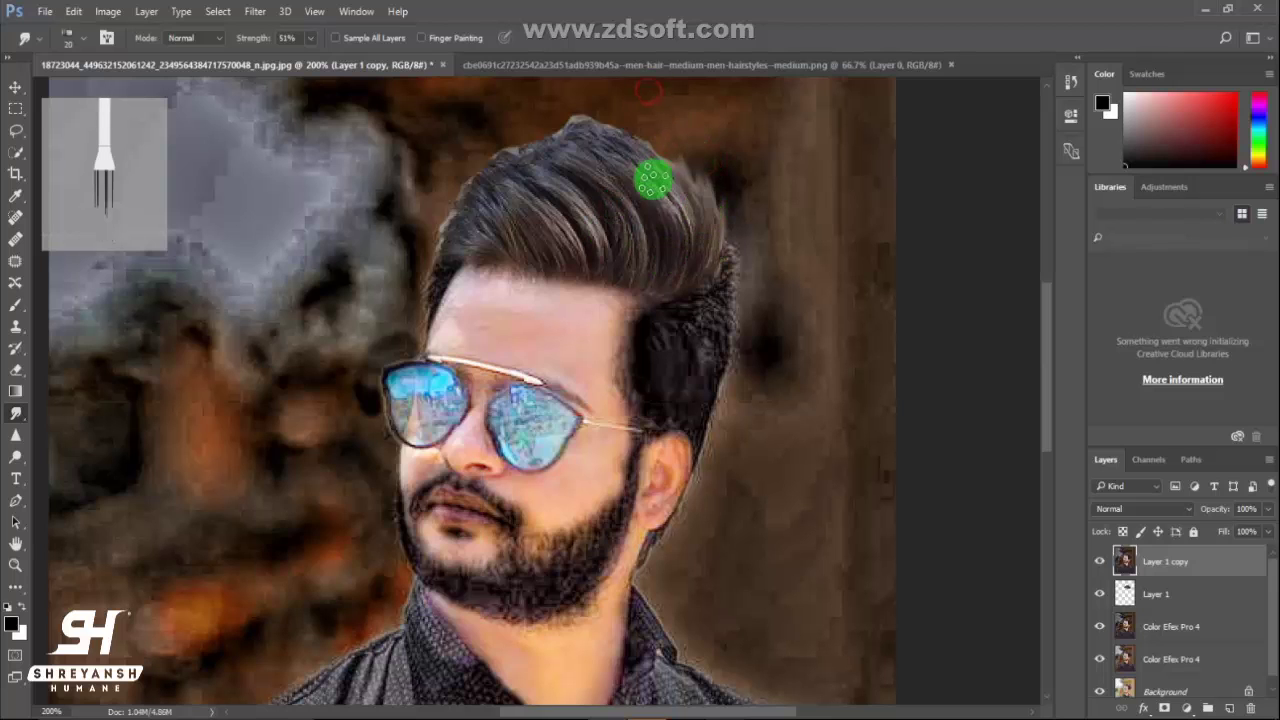
{"action": "left_click_drag", "start_coordinate": [551, 246], "coordinate": [571, 438]}
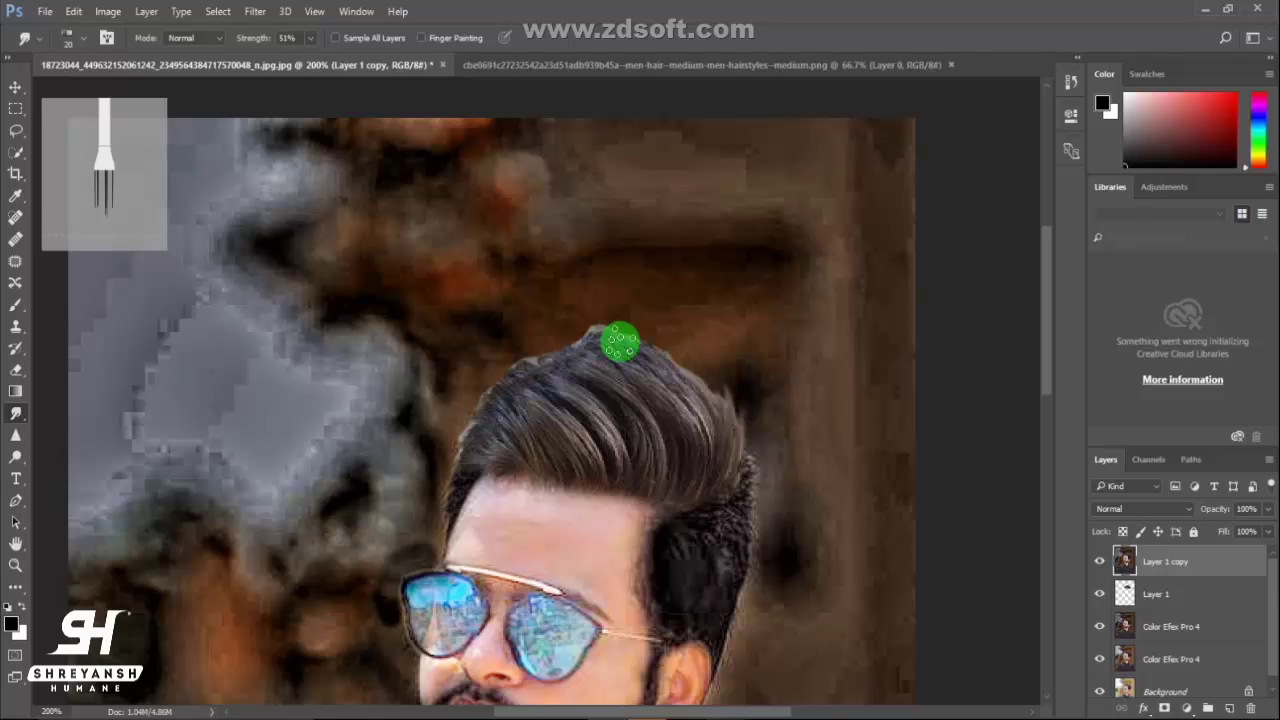
{"action": "mouse_move", "coordinate": [620, 341]}
{"action": "left_mouse_down"}
{"action": "mouse_move", "coordinate": [586, 371]}
{"action": "mouse_move", "coordinate": [719, 431]}
{"action": "left_mouse_up"}
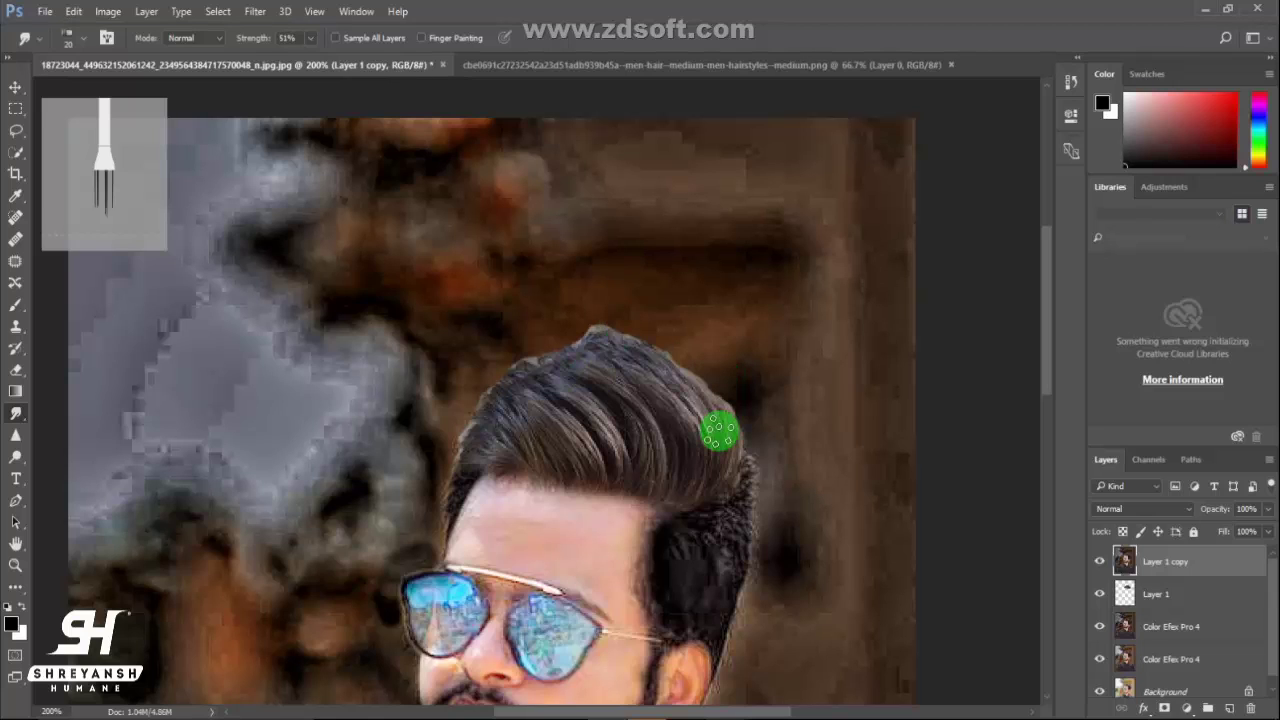
{"action": "mouse_move", "coordinate": [719, 431]}
{"action": "left_mouse_down"}
{"action": "mouse_move", "coordinate": [688, 462]}
{"action": "mouse_move", "coordinate": [713, 453]}
{"action": "left_mouse_up"}
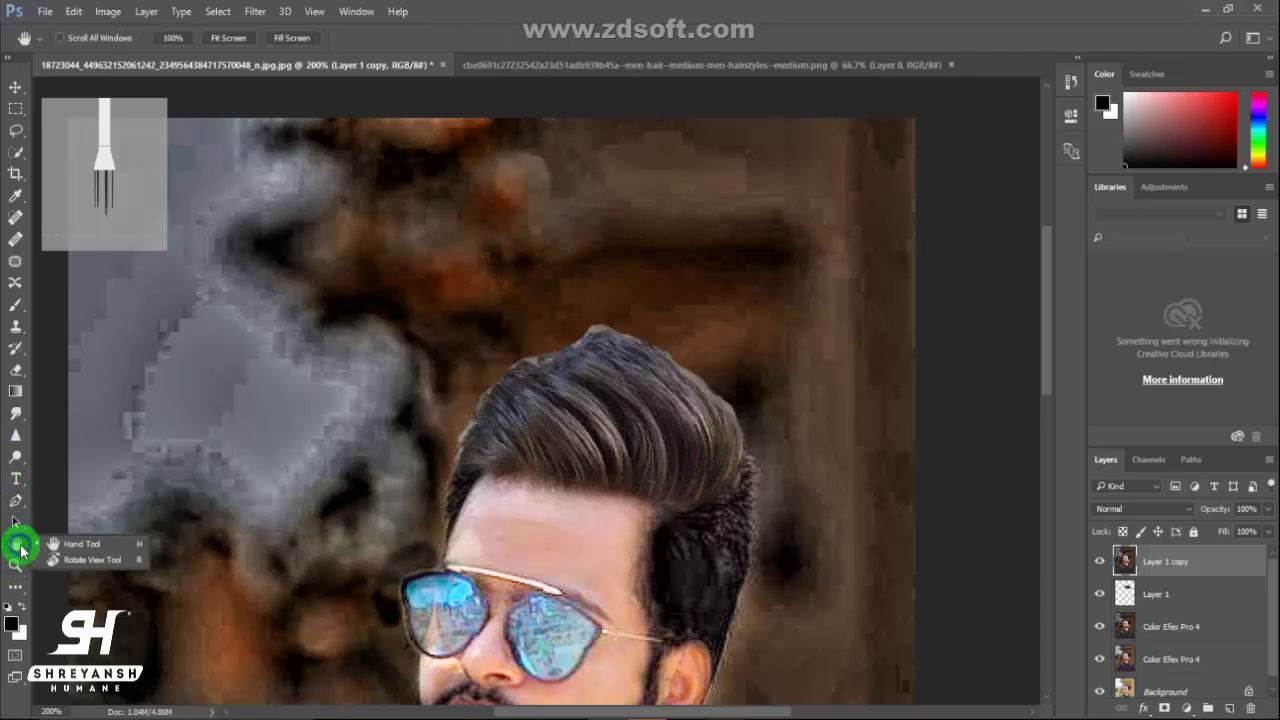
Step: Rotate the view upside down and smudge the lower edge of the hair
{"action": "left_click_drag", "start_coordinate": [20, 558], "coordinate": [57, 557]}
{"action": "mouse_move", "coordinate": [543, 271]}
{"action": "left_mouse_down"}
{"action": "mouse_move", "coordinate": [610, 438]}
{"action": "mouse_move", "coordinate": [608, 395]}
{"action": "left_mouse_up"}
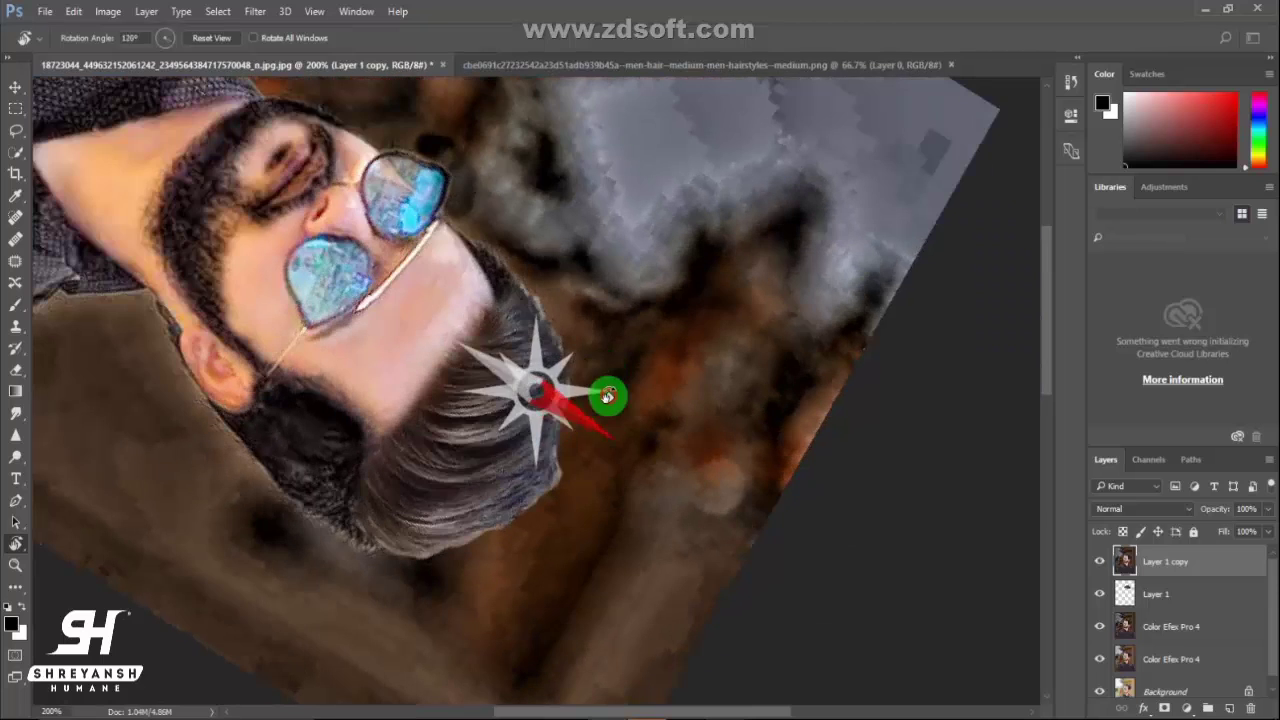
{"action": "left_click_drag", "start_coordinate": [608, 500], "coordinate": [626, 271]}
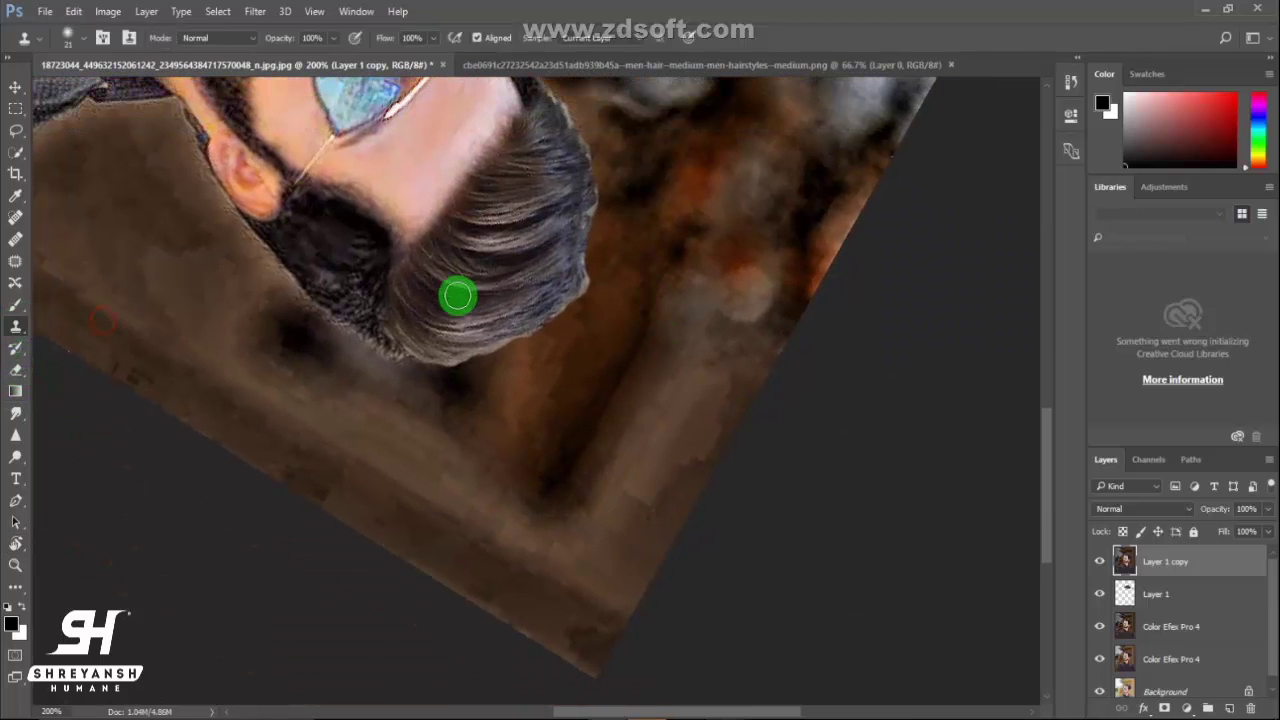
{"action": "left_click", "coordinate": [15, 413]}
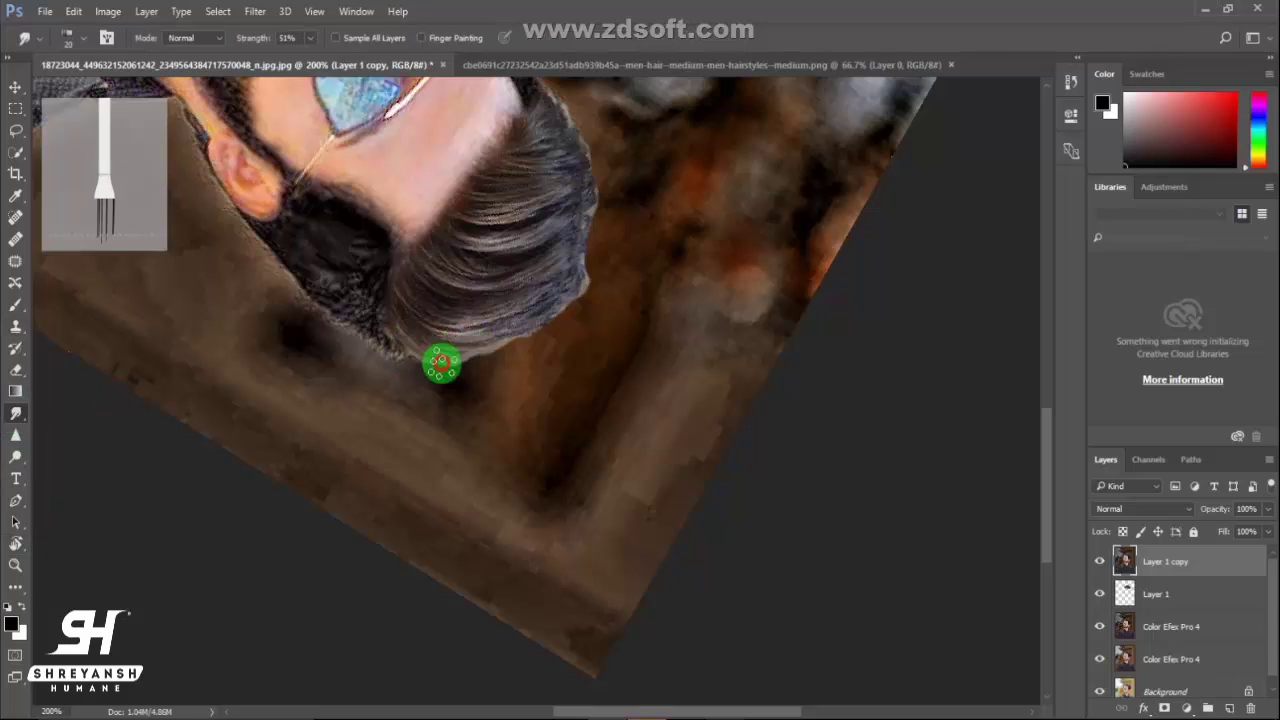
{"action": "mouse_move", "coordinate": [490, 352]}
{"action": "left_mouse_down"}
{"action": "mouse_move", "coordinate": [477, 337]}
{"action": "mouse_move", "coordinate": [566, 320]}
{"action": "mouse_move", "coordinate": [434, 334]}
{"action": "mouse_move", "coordinate": [587, 284]}
{"action": "mouse_move", "coordinate": [534, 351]}
{"action": "mouse_move", "coordinate": [474, 346]}
{"action": "mouse_move", "coordinate": [594, 286]}
{"action": "mouse_move", "coordinate": [529, 284]}
{"action": "mouse_move", "coordinate": [486, 534]}
{"action": "left_mouse_up"}
{"action": "mouse_move", "coordinate": [628, 462]}
{"action": "left_mouse_down"}
{"action": "mouse_move", "coordinate": [480, 540]}
{"action": "mouse_move", "coordinate": [571, 471]}
{"action": "left_mouse_up"}
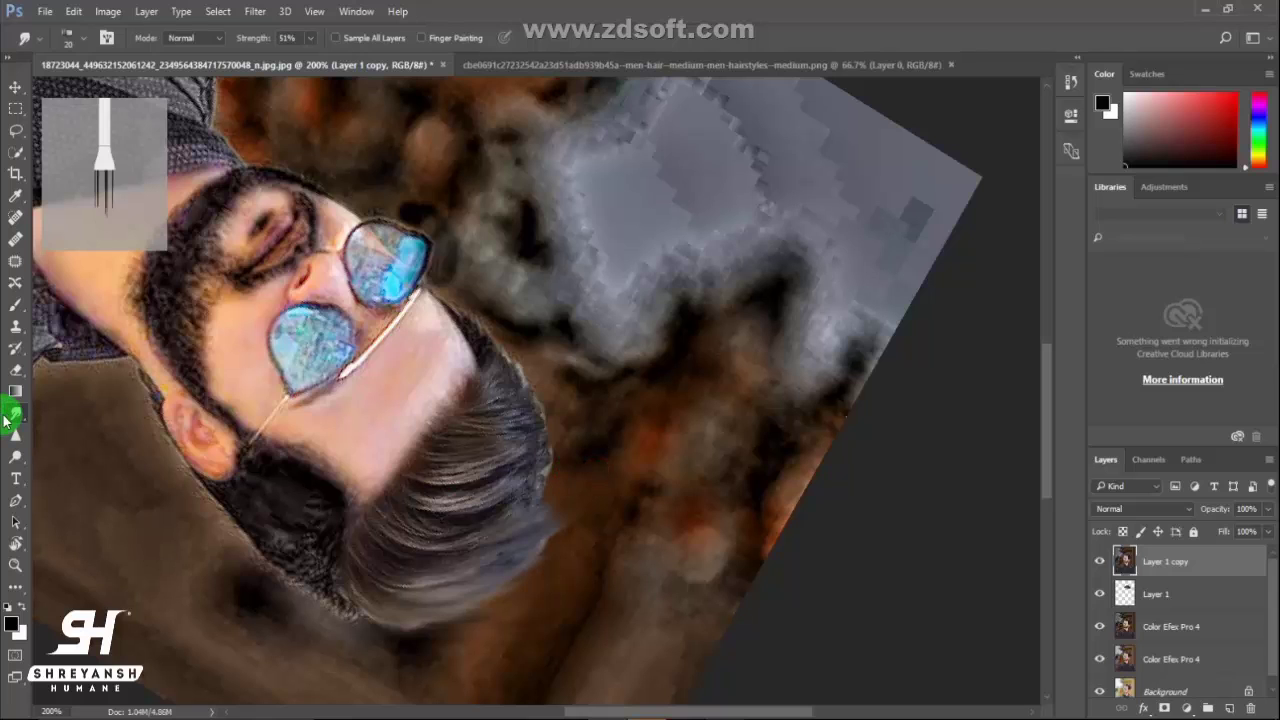
Step: Rotate the canvas view back nearly upright and centre the head
{"action": "left_click", "coordinate": [13, 566]}
{"action": "left_click", "coordinate": [17, 530]}
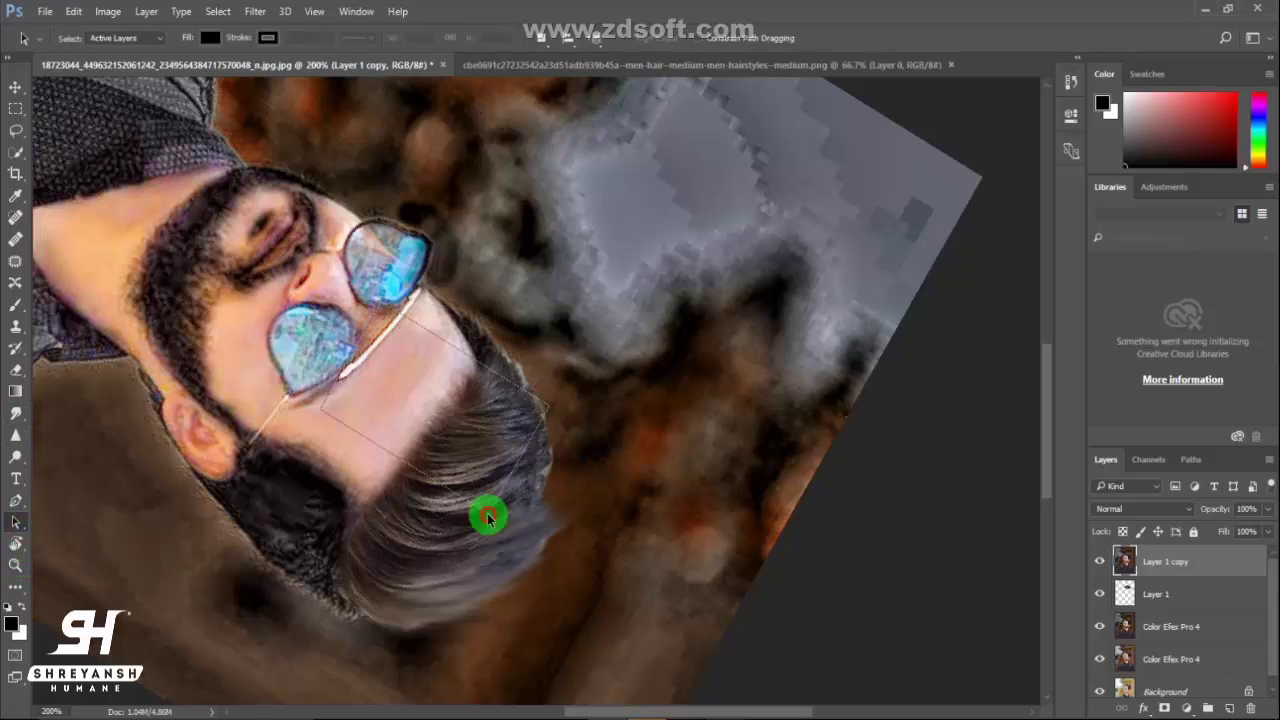
{"action": "left_click", "coordinate": [17, 552]}
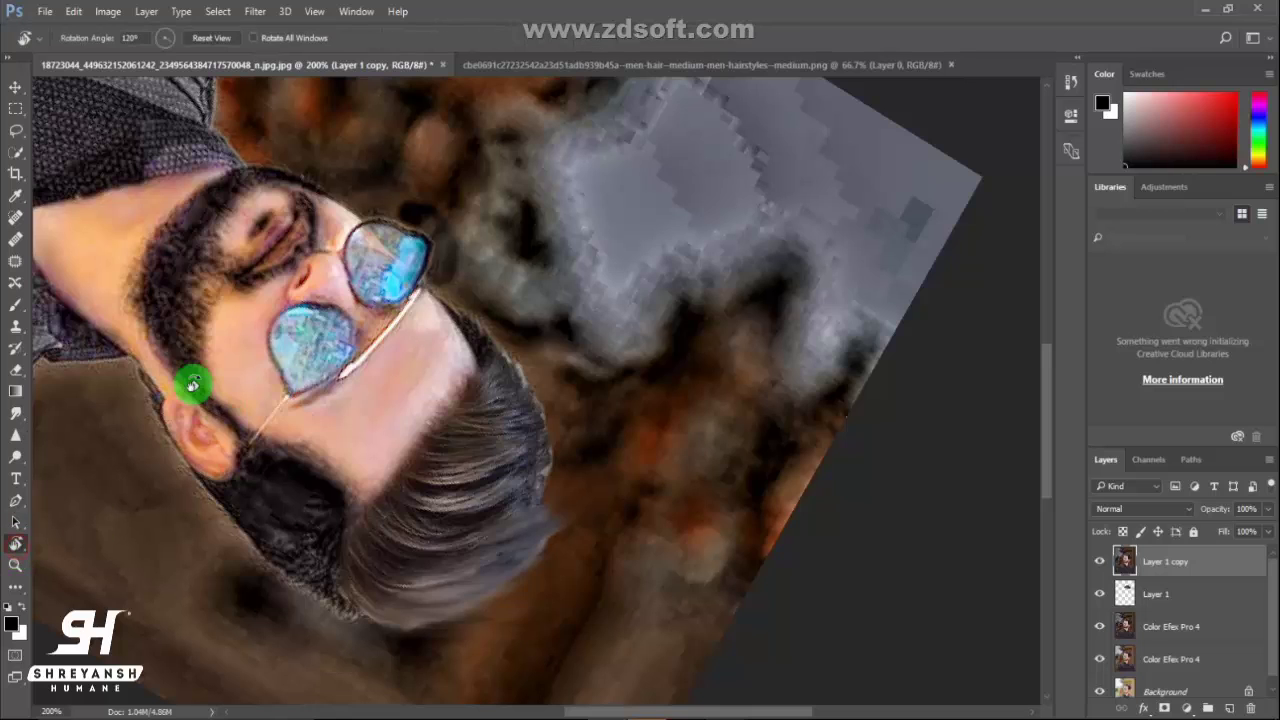
{"action": "left_click_drag", "start_coordinate": [191, 380], "coordinate": [663, 685]}
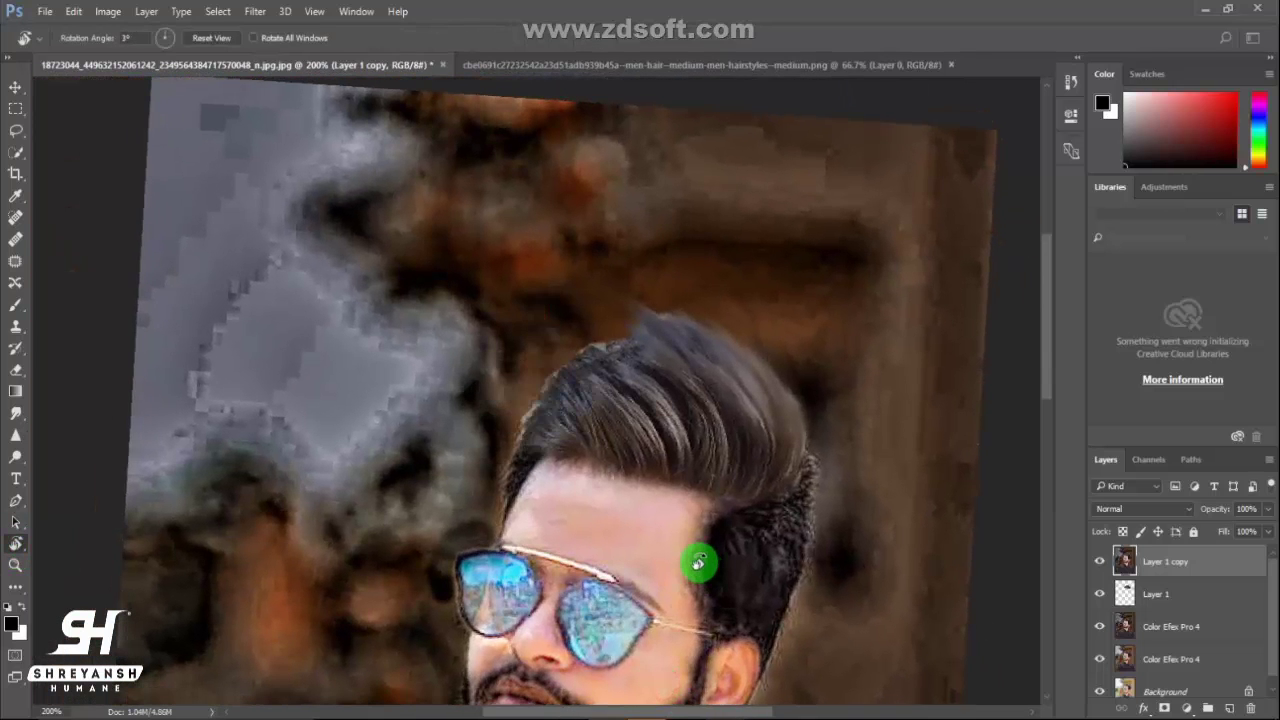
{"action": "left_click_drag", "start_coordinate": [531, 512], "coordinate": [441, 382]}
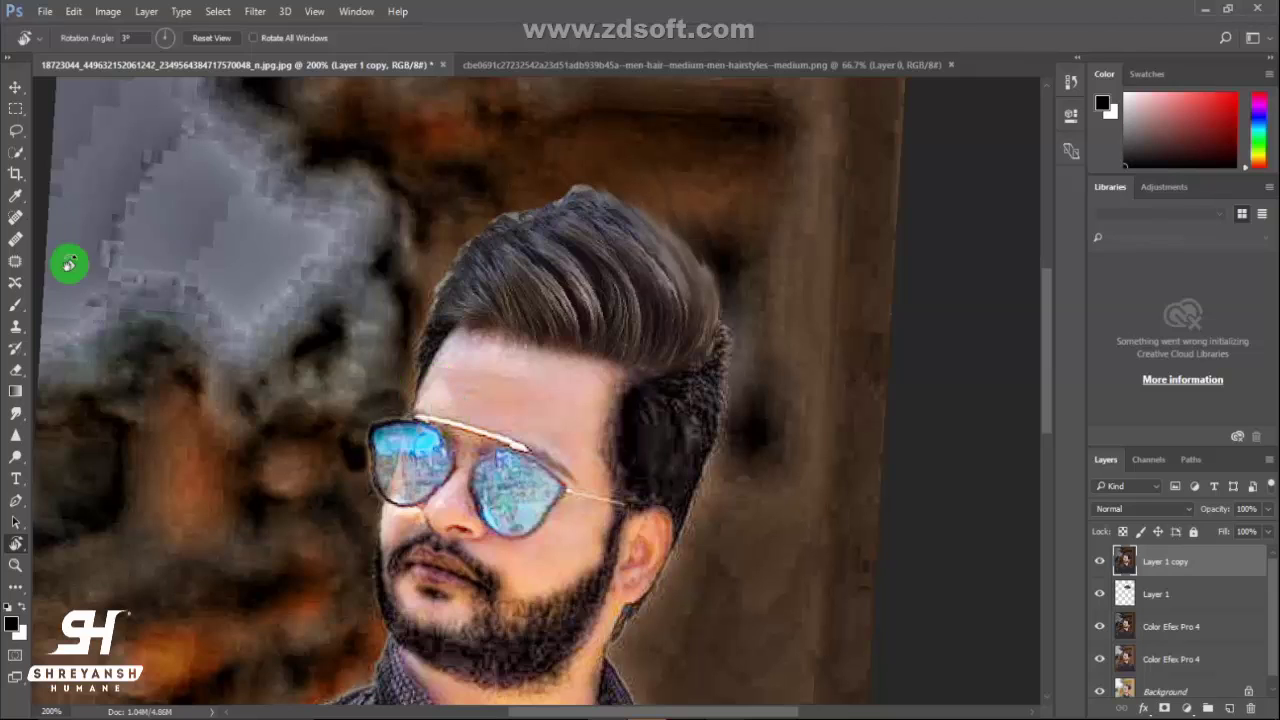
Step: Smudge the right side and top of the hair outward into the background as wisps
{"action": "left_click", "coordinate": [16, 415]}
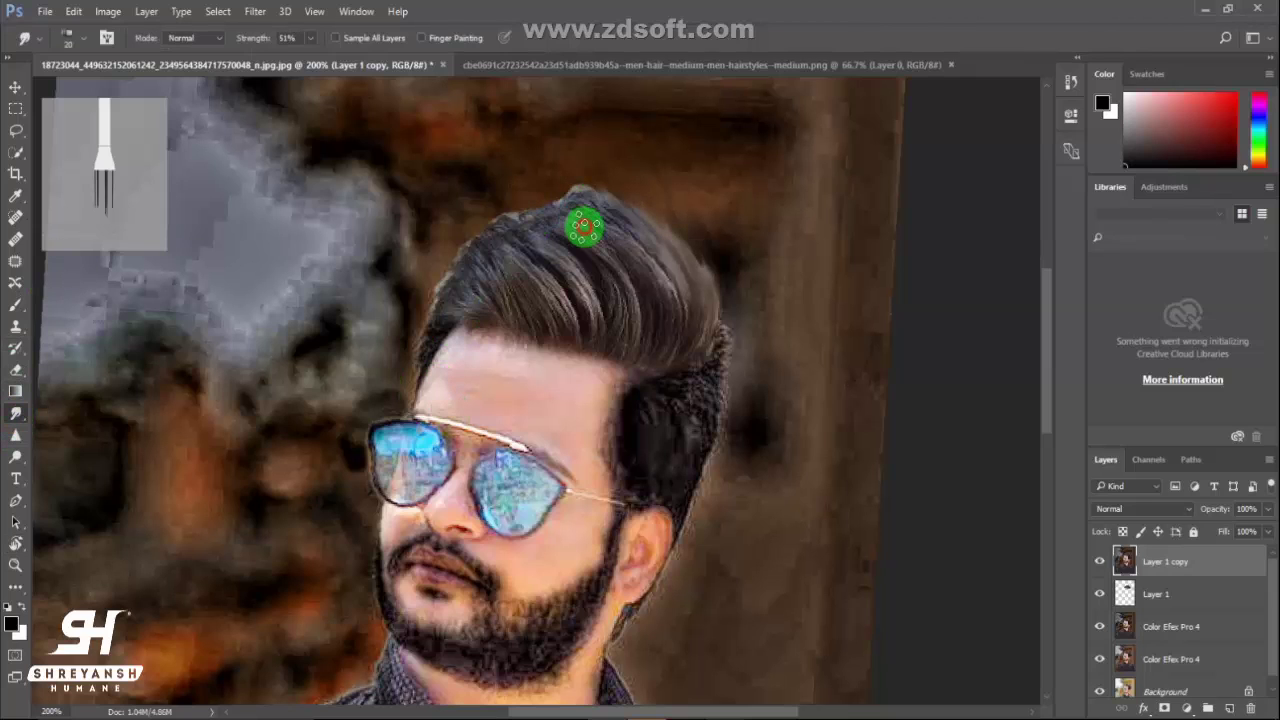
{"action": "right_click", "coordinate": [610, 233]}
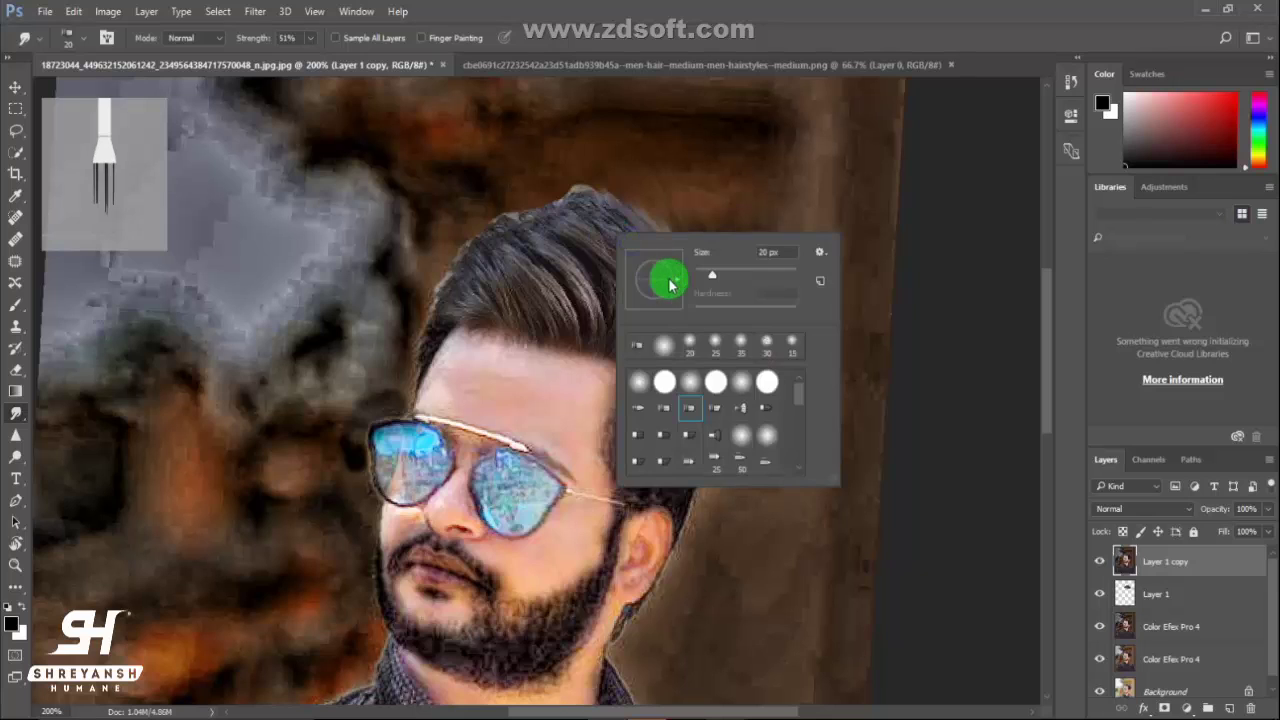
{"action": "key", "text": "bracketleft"}
{"action": "mouse_move", "coordinate": [594, 263]}
{"action": "left_mouse_down"}
{"action": "mouse_move", "coordinate": [663, 245]}
{"action": "mouse_move", "coordinate": [583, 183]}
{"action": "left_mouse_up"}
{"action": "key", "text": "bracketright"}
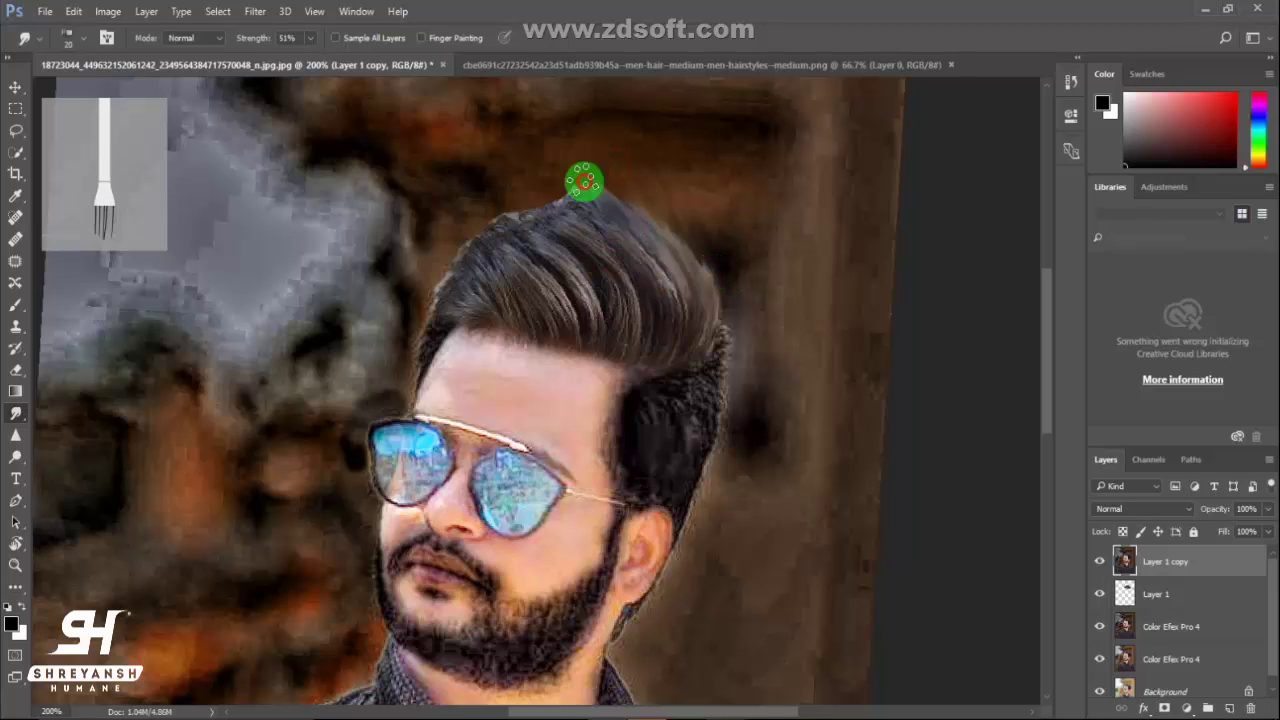
{"action": "mouse_move", "coordinate": [646, 231]}
{"action": "left_mouse_down"}
{"action": "mouse_move", "coordinate": [545, 181]}
{"action": "mouse_move", "coordinate": [502, 190]}
{"action": "left_mouse_up"}
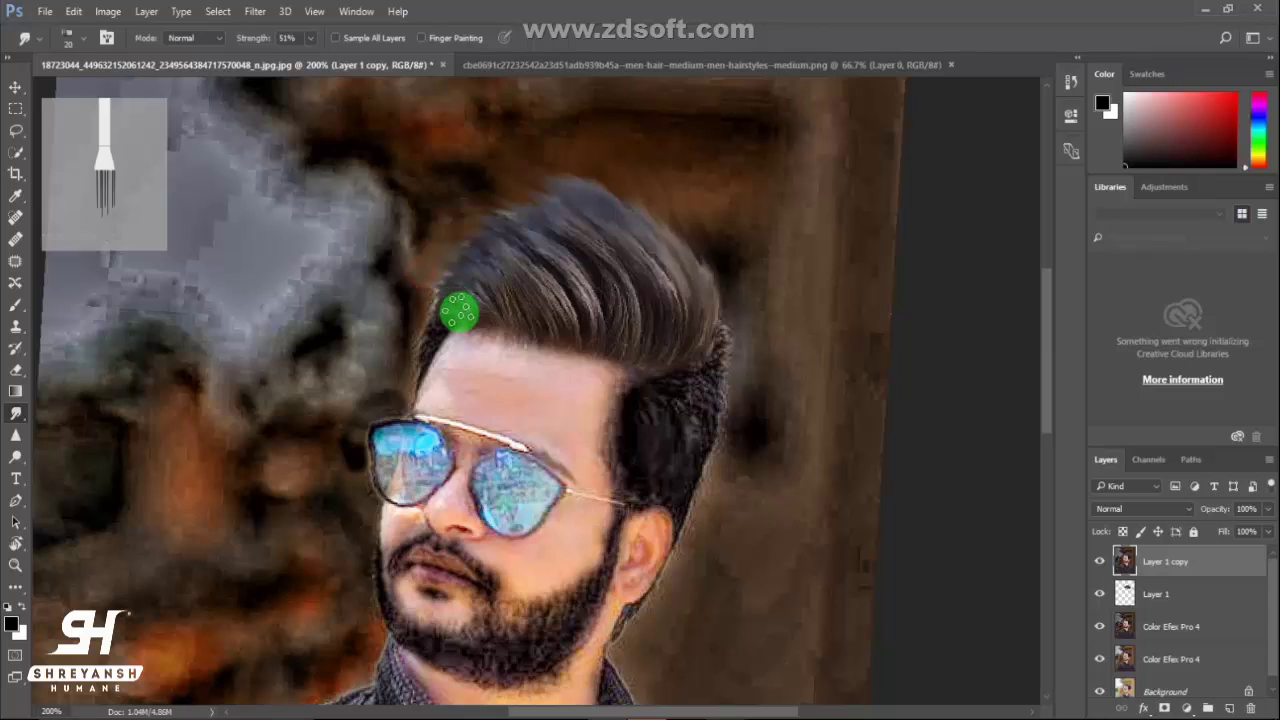
{"action": "left_click_drag", "start_coordinate": [457, 309], "coordinate": [517, 266]}
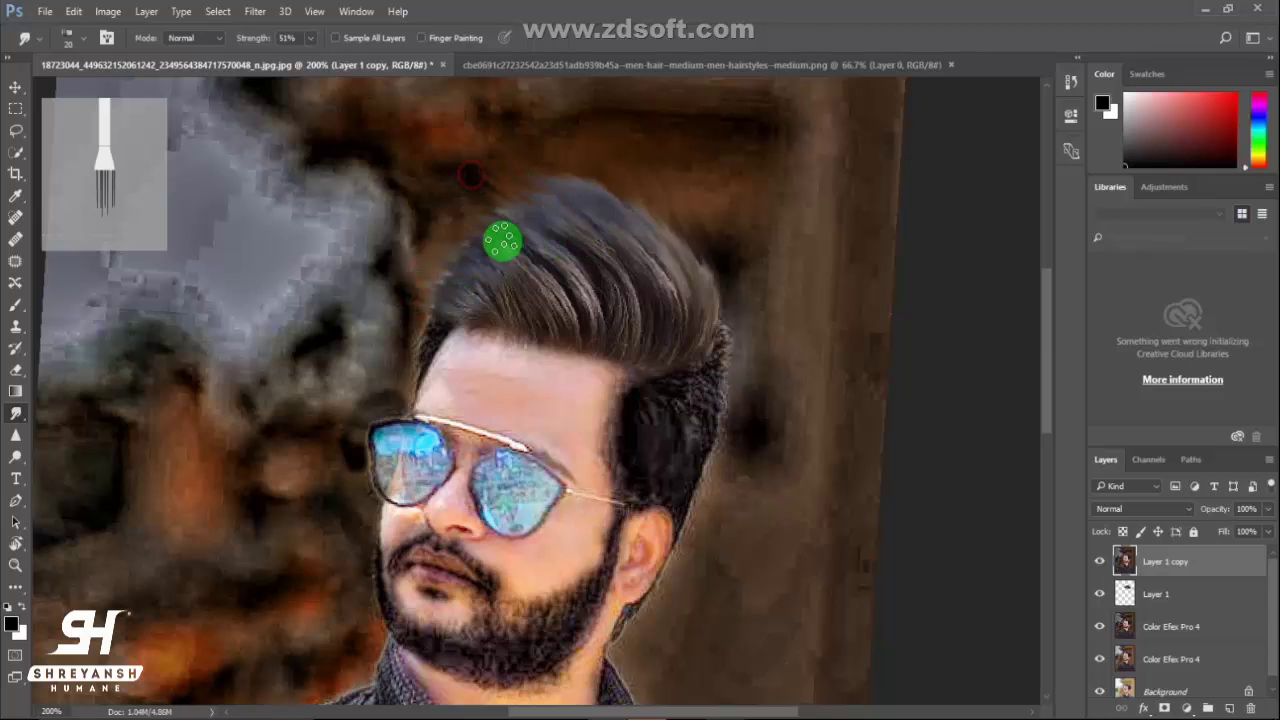
{"action": "left_click_drag", "start_coordinate": [703, 300], "coordinate": [628, 163]}
{"action": "left_click_drag", "start_coordinate": [674, 240], "coordinate": [602, 153]}
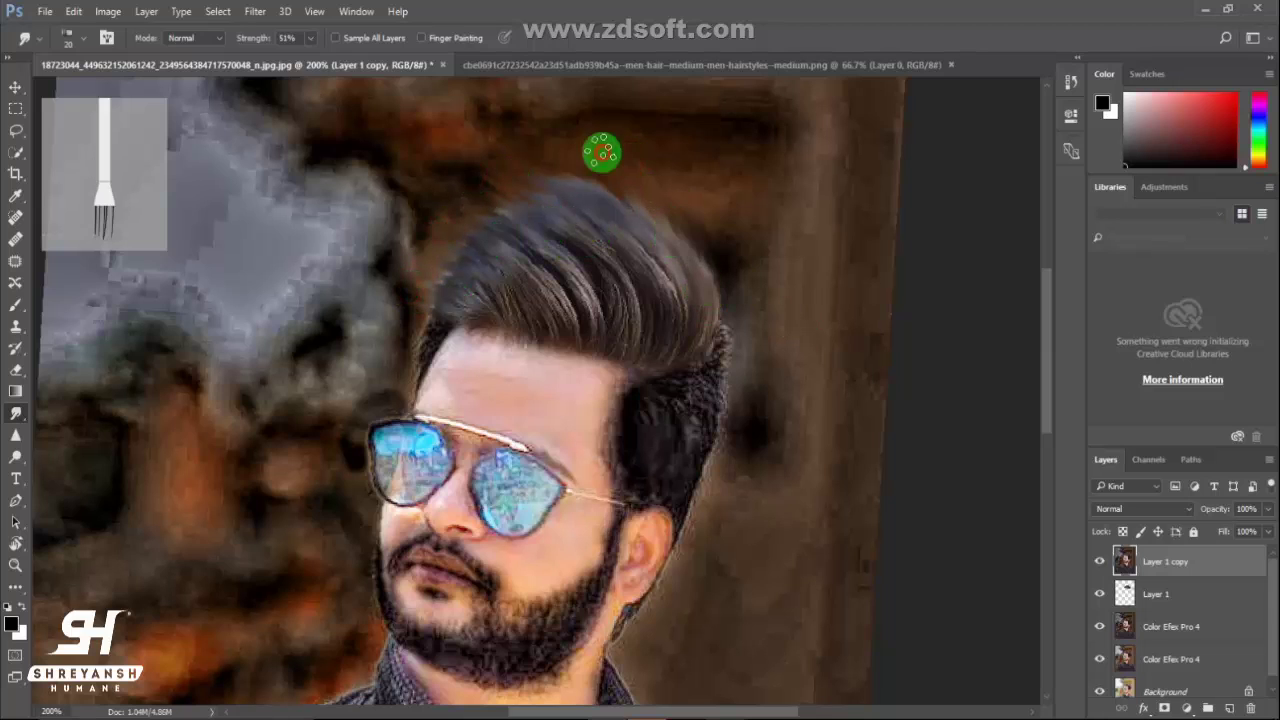
{"action": "left_click_drag", "start_coordinate": [631, 209], "coordinate": [557, 149]}
{"action": "left_click_drag", "start_coordinate": [549, 226], "coordinate": [442, 181]}
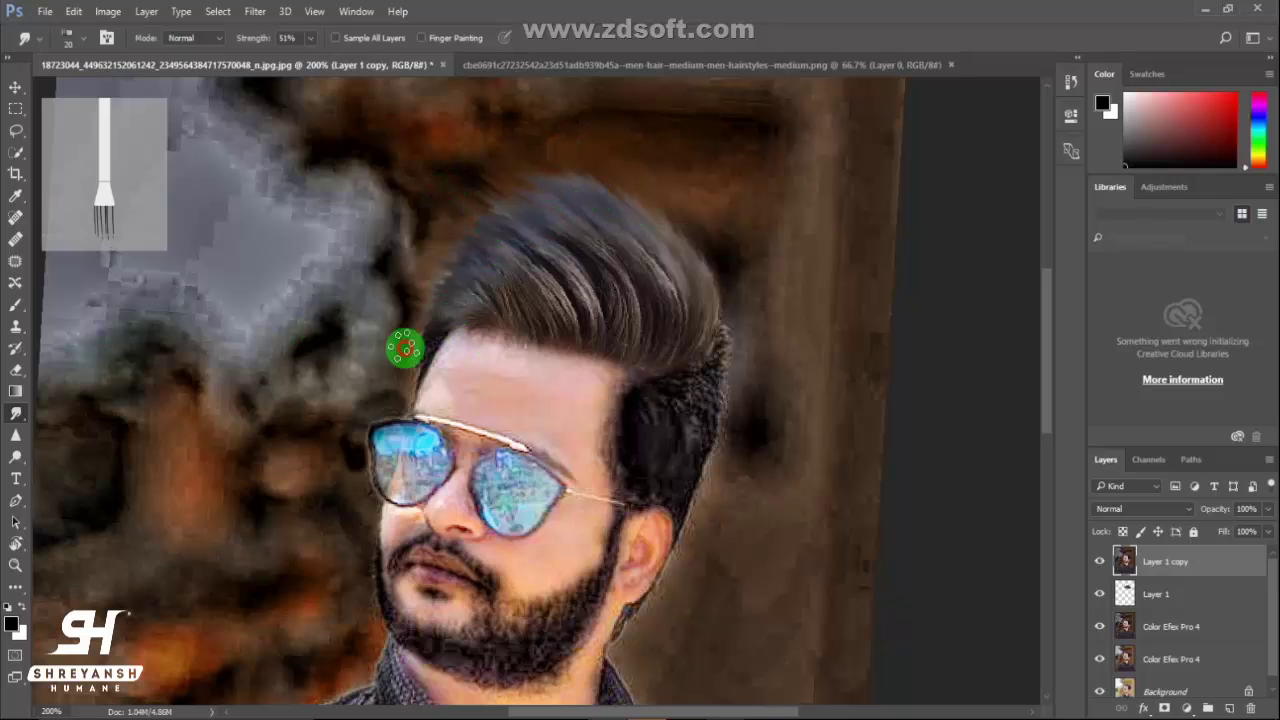
Step: Push the top-left and upper-right hair edges further out into the background
{"action": "left_click_drag", "start_coordinate": [400, 349], "coordinate": [474, 269]}
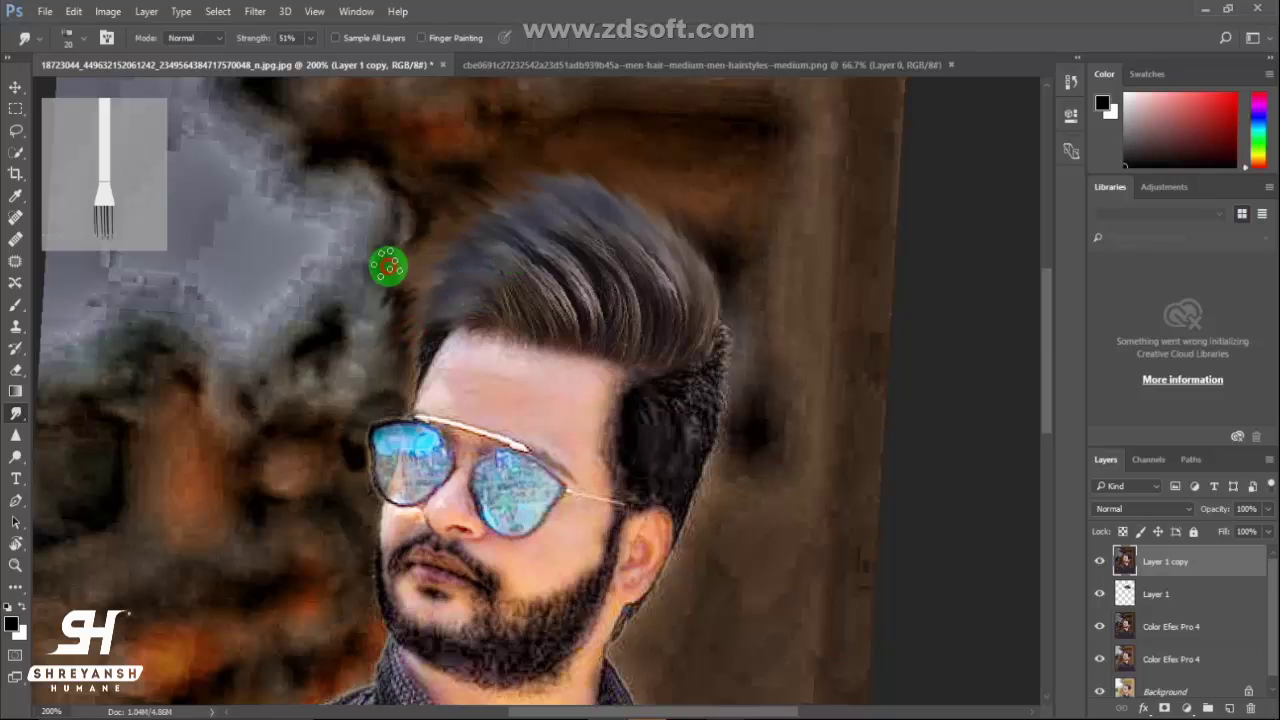
{"action": "left_click_drag", "start_coordinate": [386, 312], "coordinate": [474, 286]}
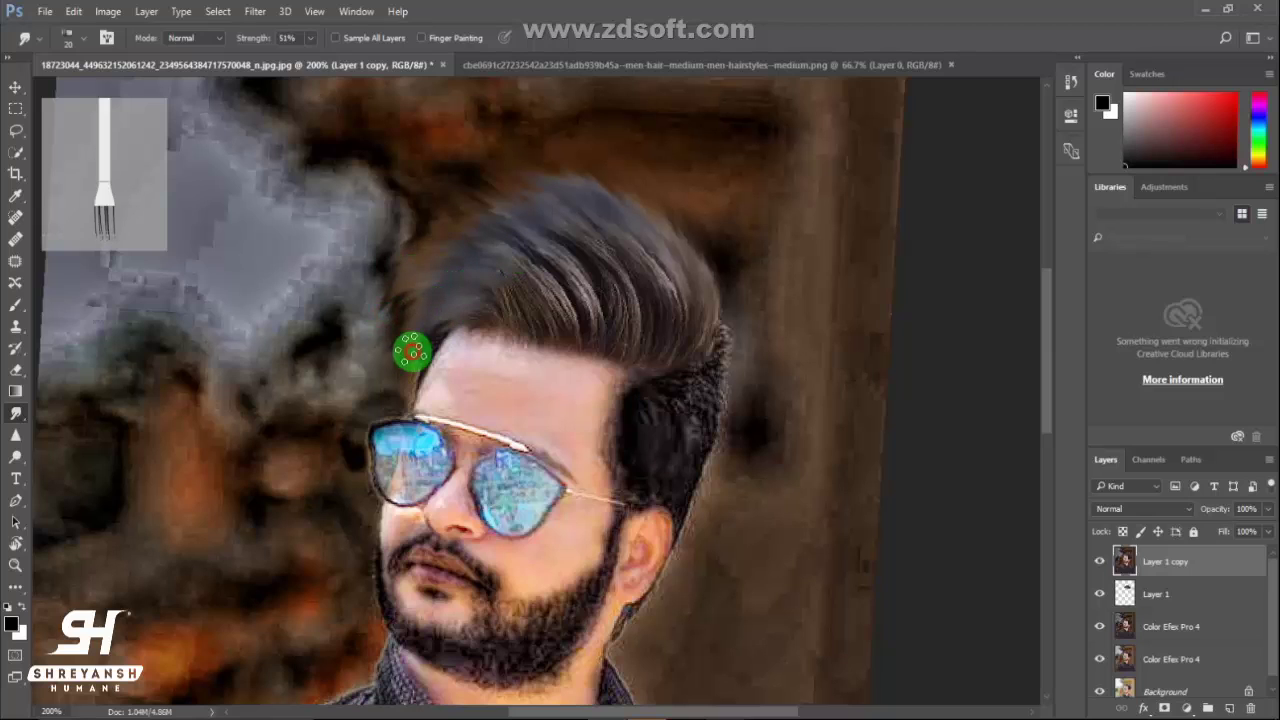
{"action": "left_click_drag", "start_coordinate": [414, 238], "coordinate": [541, 205]}
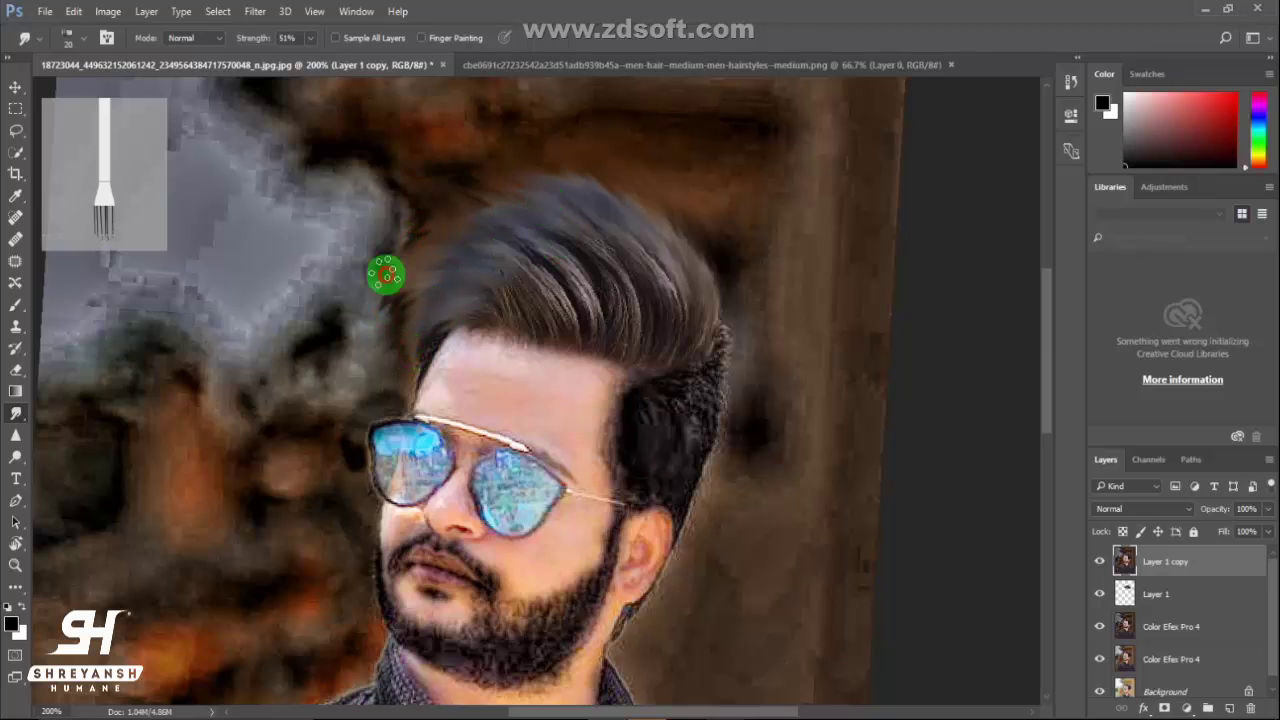
{"action": "left_click_drag", "start_coordinate": [386, 274], "coordinate": [526, 209]}
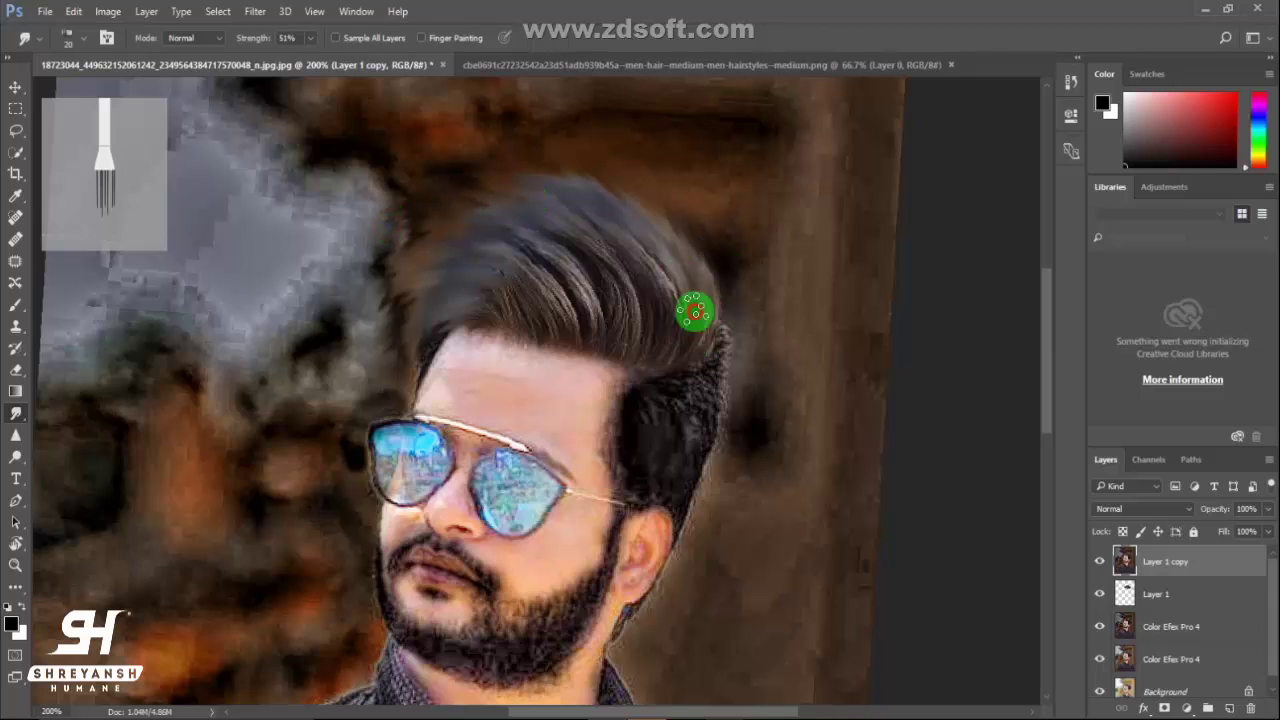
{"action": "mouse_move", "coordinate": [559, 156]}
{"action": "left_mouse_down"}
{"action": "mouse_move", "coordinate": [626, 219]}
{"action": "mouse_move", "coordinate": [681, 300]}
{"action": "left_mouse_up"}
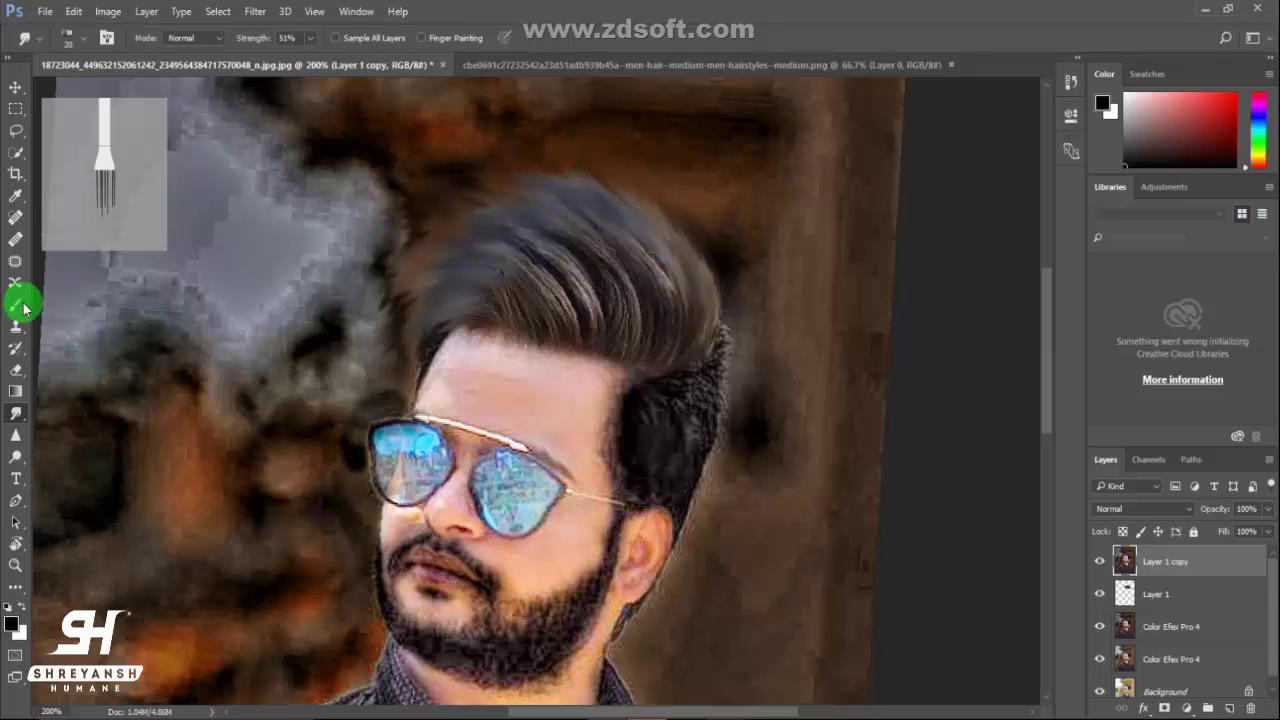
Step: Erase stray pixels along the left hair edge, then straighten the view at 100% zoom
{"action": "left_click", "coordinate": [14, 375]}
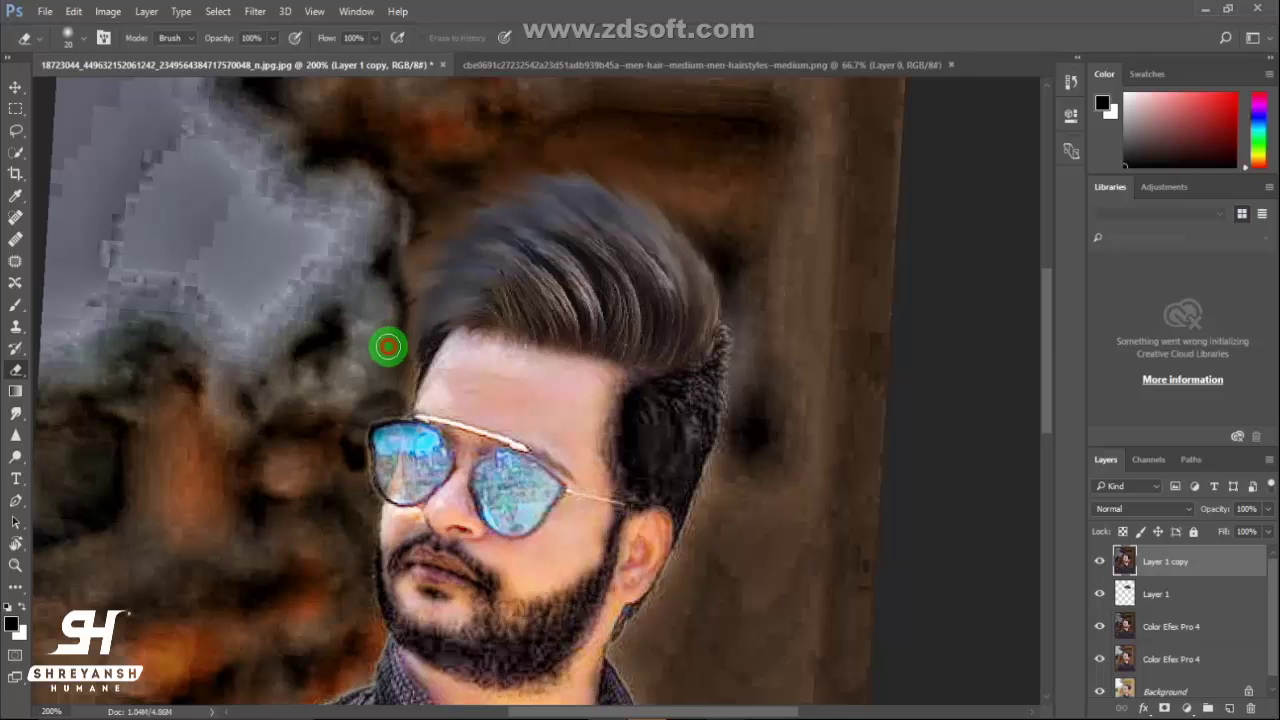
{"action": "mouse_move", "coordinate": [514, 151]}
{"action": "left_mouse_down"}
{"action": "mouse_move", "coordinate": [391, 257]}
{"action": "mouse_move", "coordinate": [414, 260]}
{"action": "mouse_move", "coordinate": [529, 145]}
{"action": "left_mouse_up"}
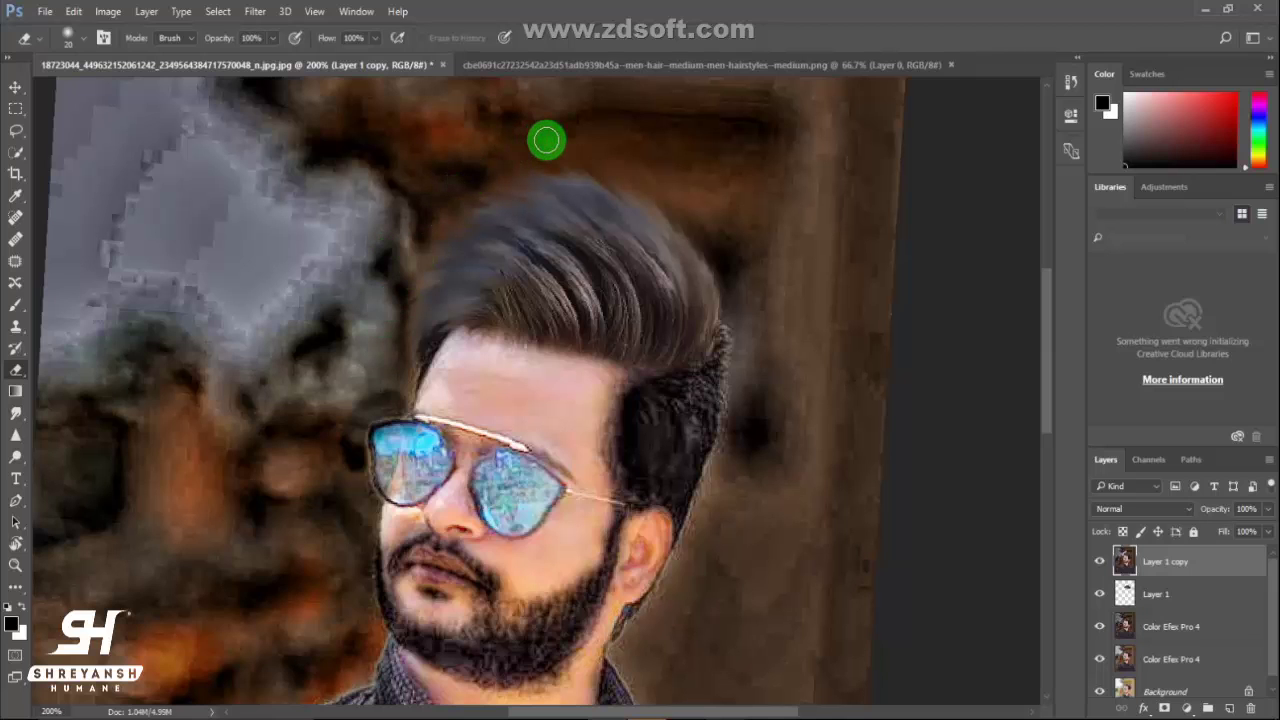
{"action": "key", "text": "ctrl+minus"}
{"action": "key", "text": "ctrl+minus"}
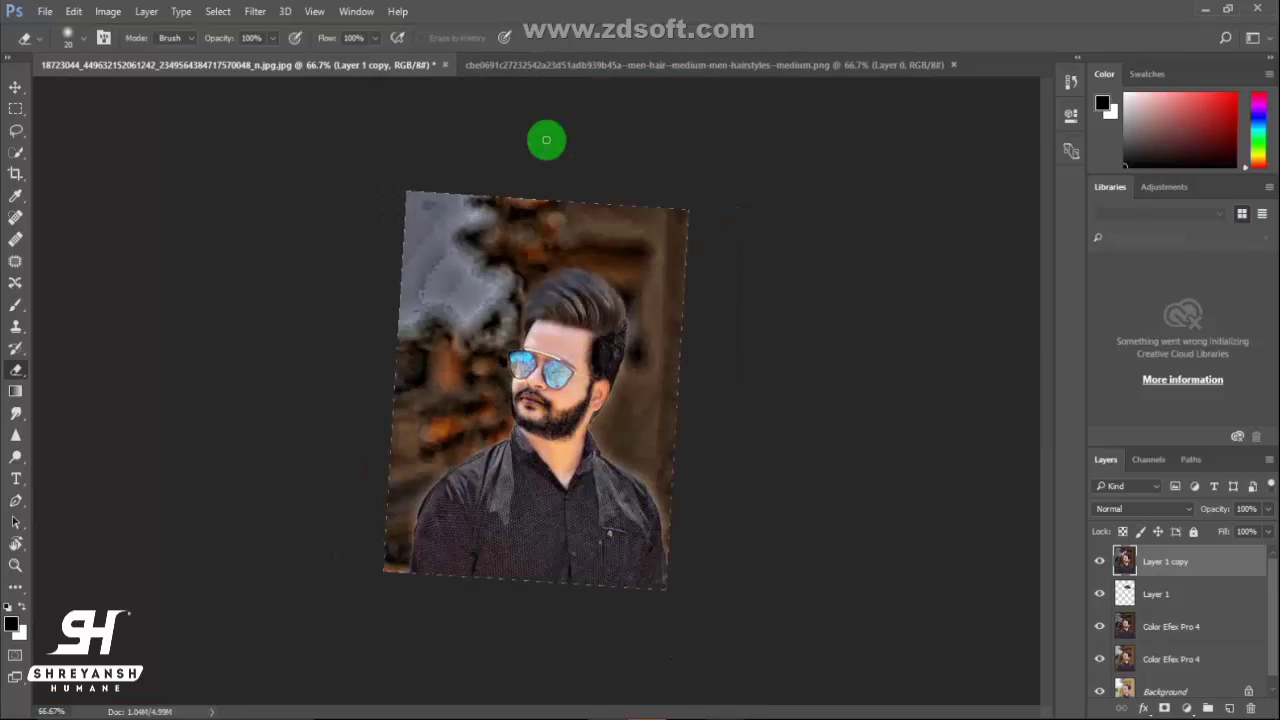
{"action": "key", "text": "r"}
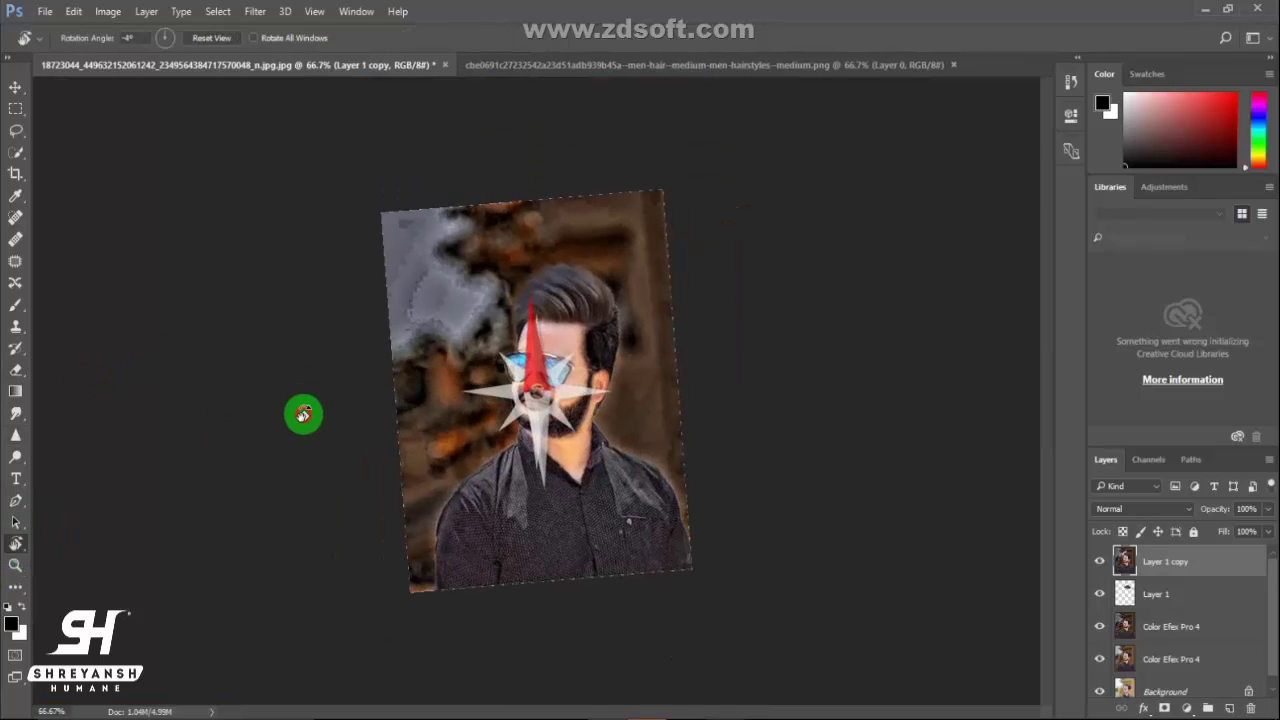
{"action": "left_click_drag", "start_coordinate": [305, 379], "coordinate": [298, 396]}
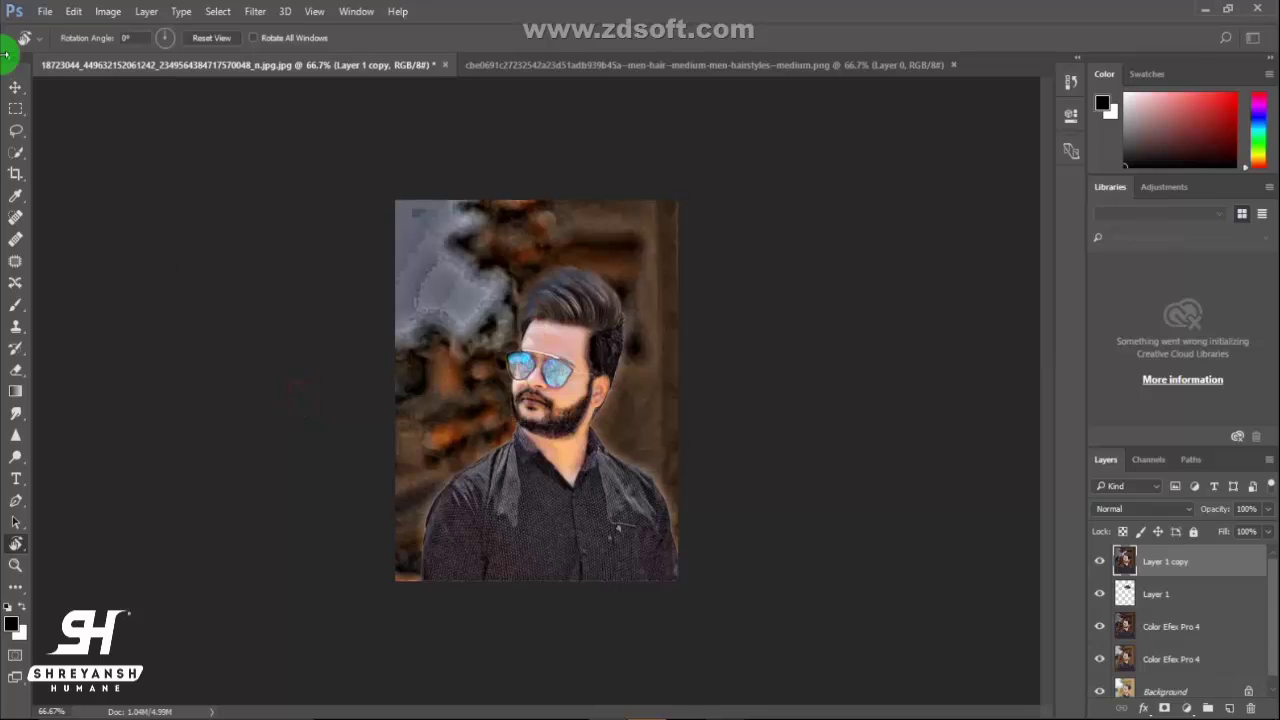
{"action": "left_click", "coordinate": [16, 90]}
{"action": "key", "text": "ctrl+plus"}
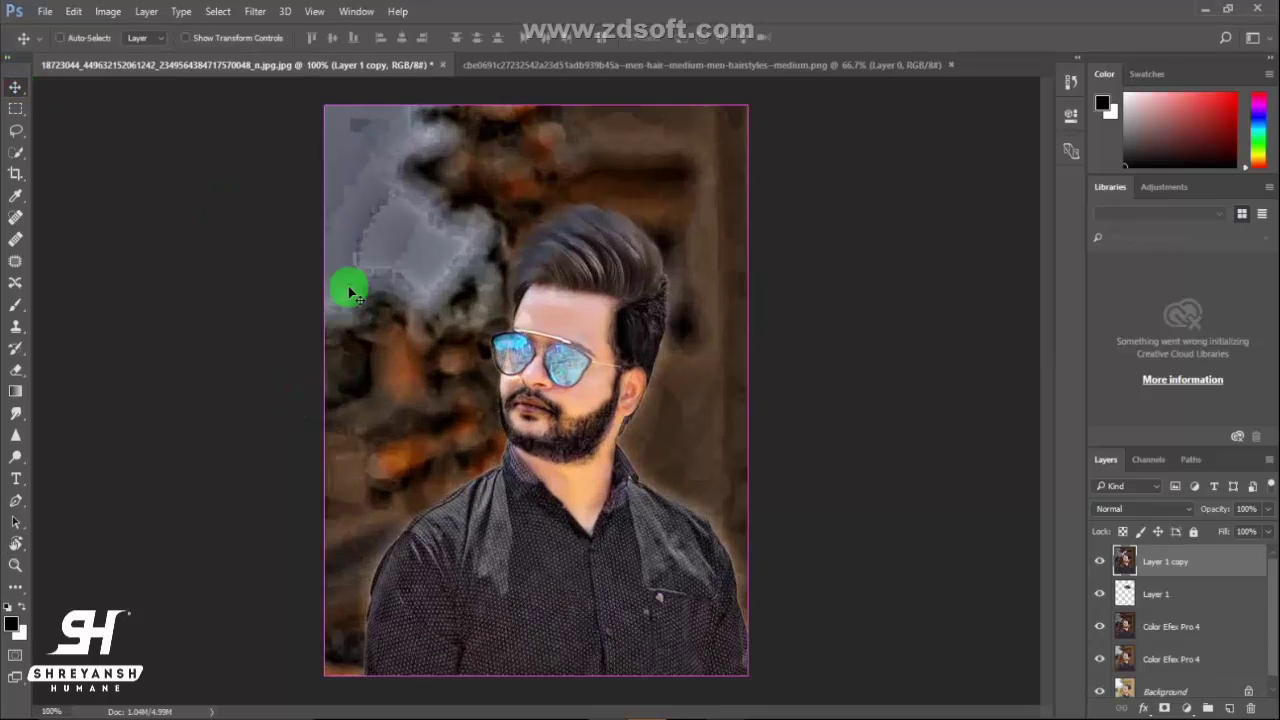
Step: Open the fireworks image and bring it into the portrait as a new layer
{"action": "left_click", "coordinate": [46, 11]}
{"action": "left_click", "coordinate": [60, 44]}
{"action": "double_click", "coordinate": [515, 150]}
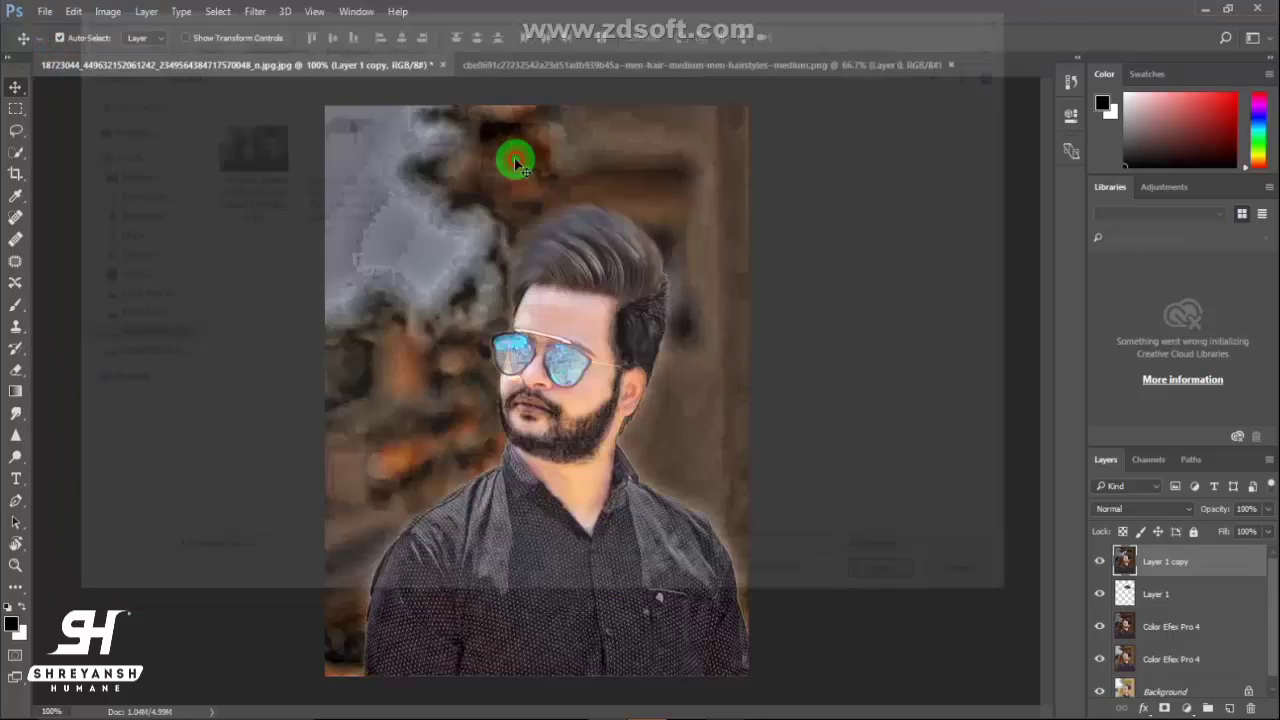
{"action": "mouse_move", "coordinate": [537, 360]}
{"action": "left_mouse_down"}
{"action": "mouse_move", "coordinate": [255, 82]}
{"action": "mouse_move", "coordinate": [588, 397]}
{"action": "left_mouse_up"}
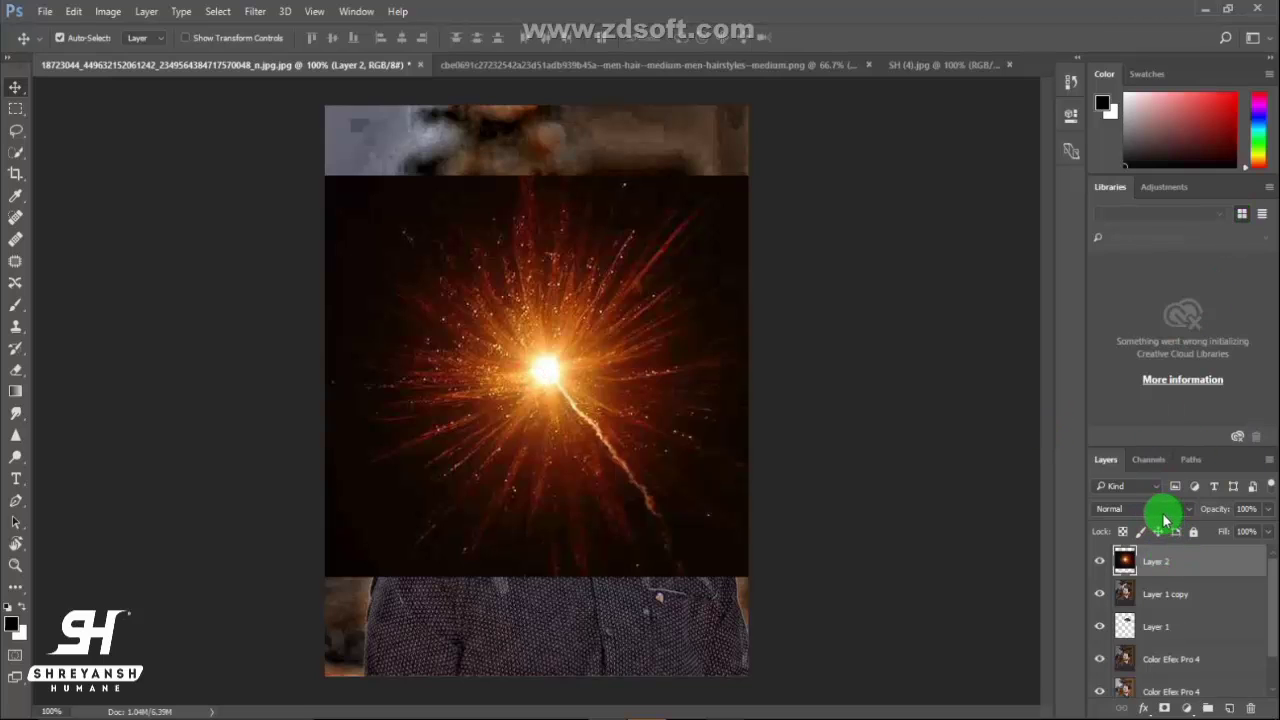
Step: Set the fireworks layer to Screen and give it a 52.4 Gaussian Blur
{"action": "left_click", "coordinate": [1150, 509]}
{"action": "left_click", "coordinate": [1113, 286]}
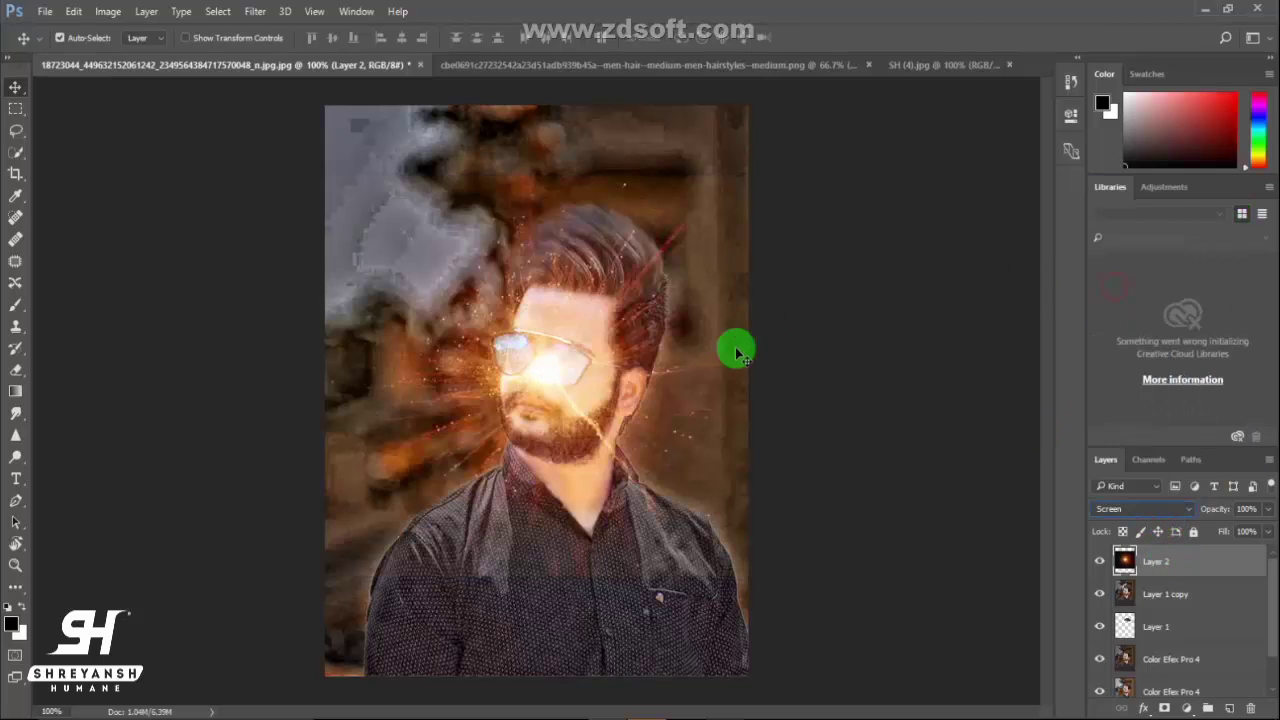
{"action": "left_click", "coordinate": [256, 12]}
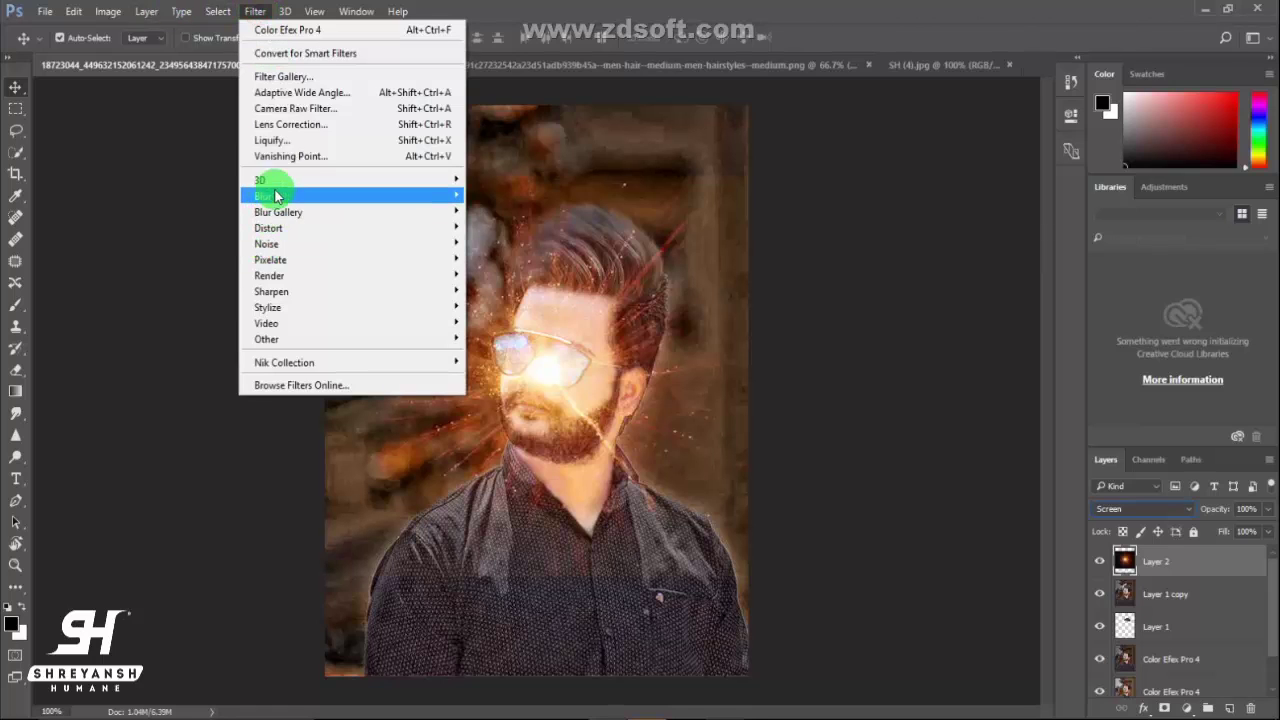
{"action": "mouse_move", "coordinate": [290, 196]}
{"action": "left_click", "coordinate": [510, 258]}
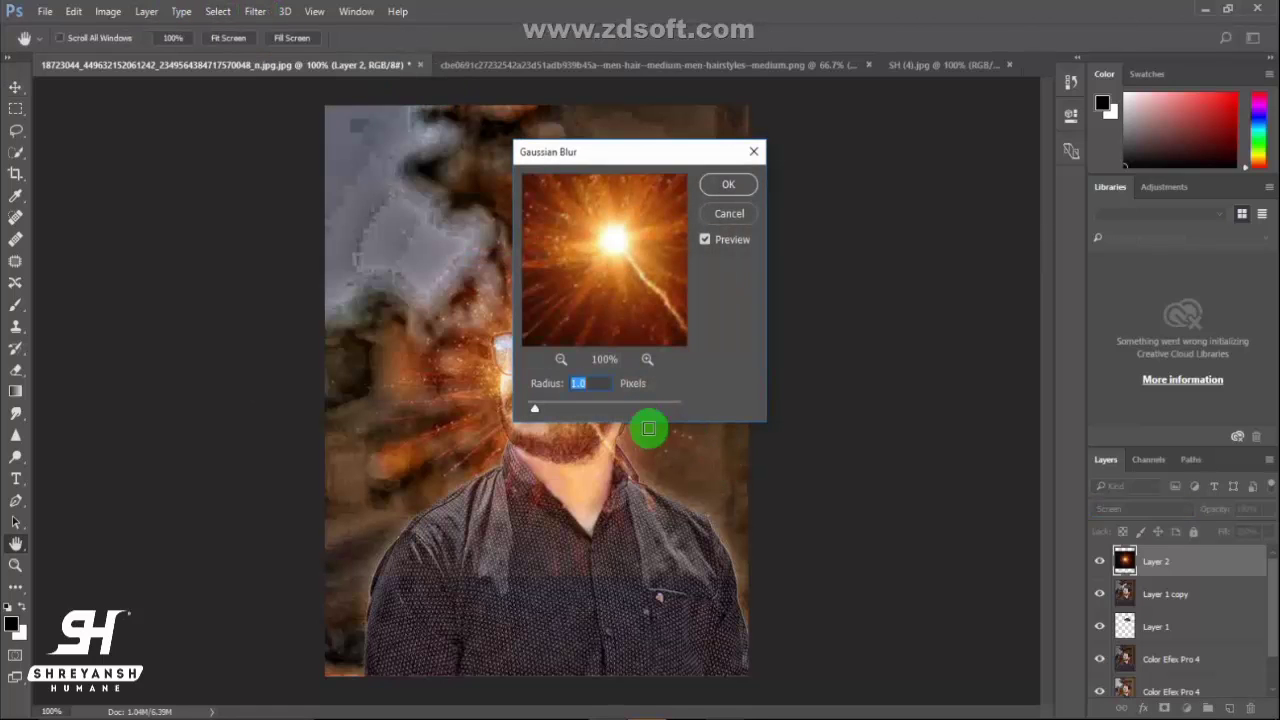
{"action": "left_click", "coordinate": [597, 403]}
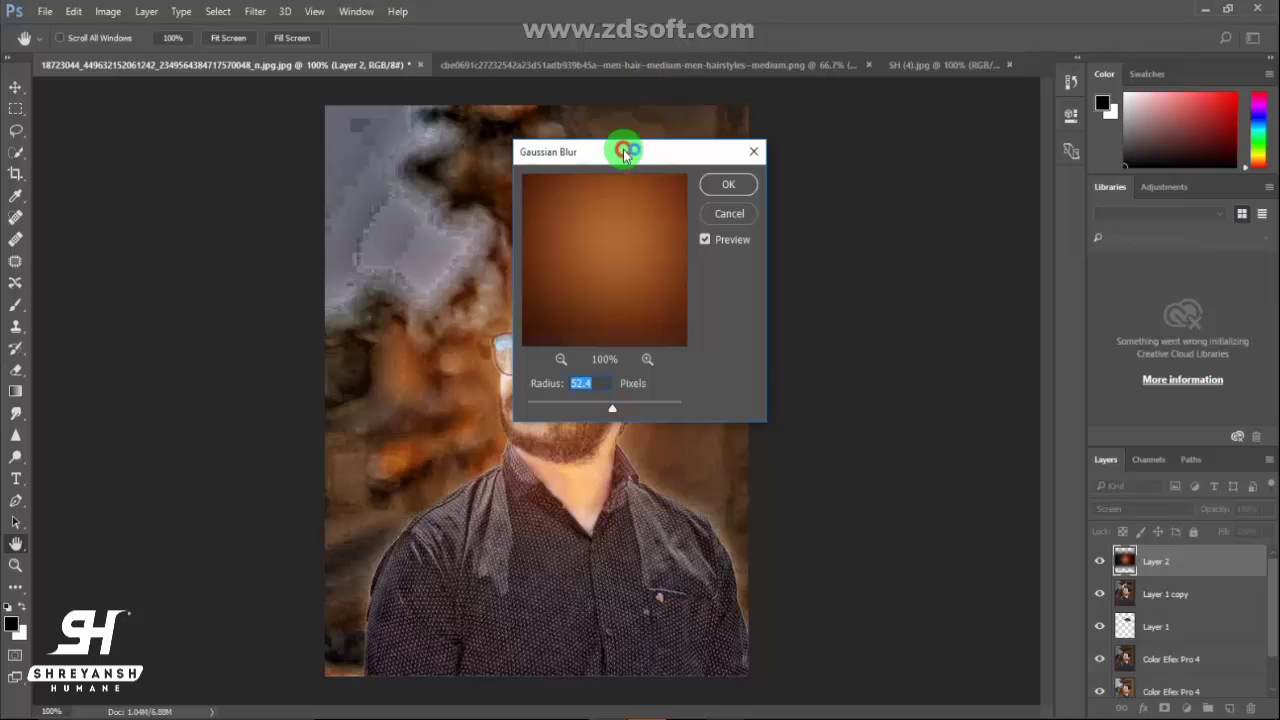
{"action": "left_click_drag", "start_coordinate": [664, 153], "coordinate": [917, 193]}
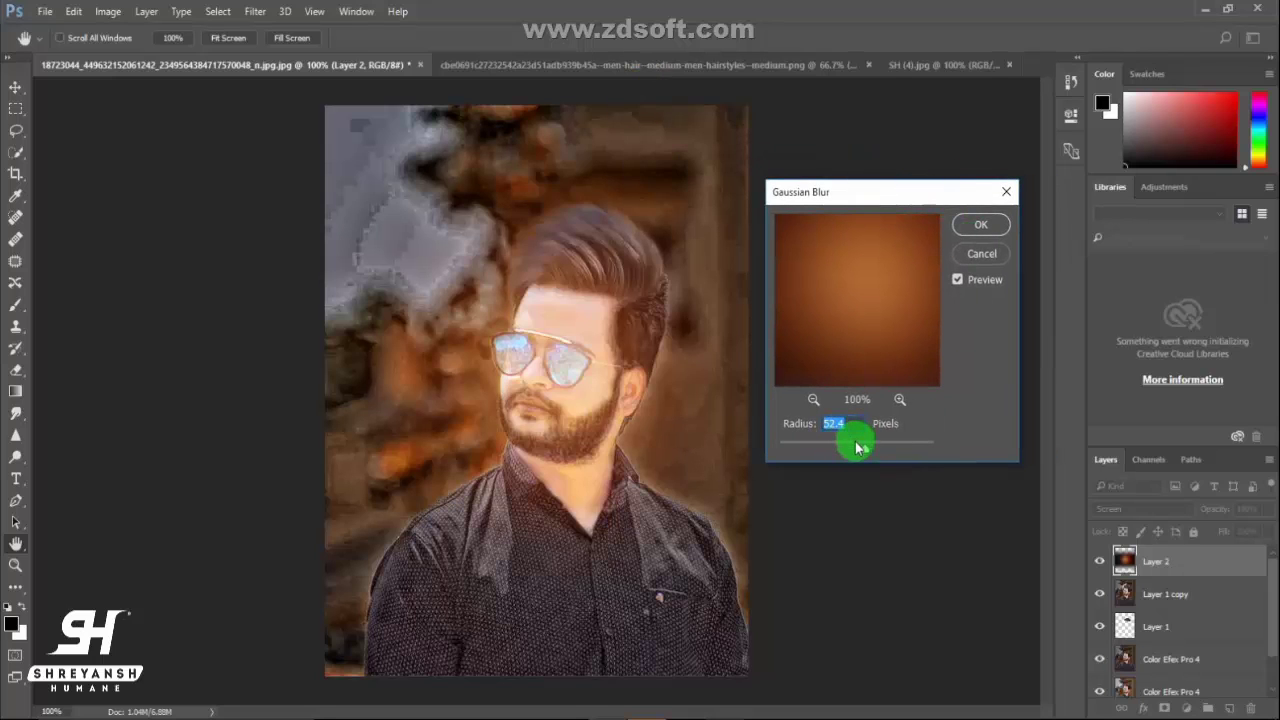
Step: Apply the blur, then enlarge and reposition the glow layer over the portrait
{"action": "left_click", "coordinate": [960, 228]}
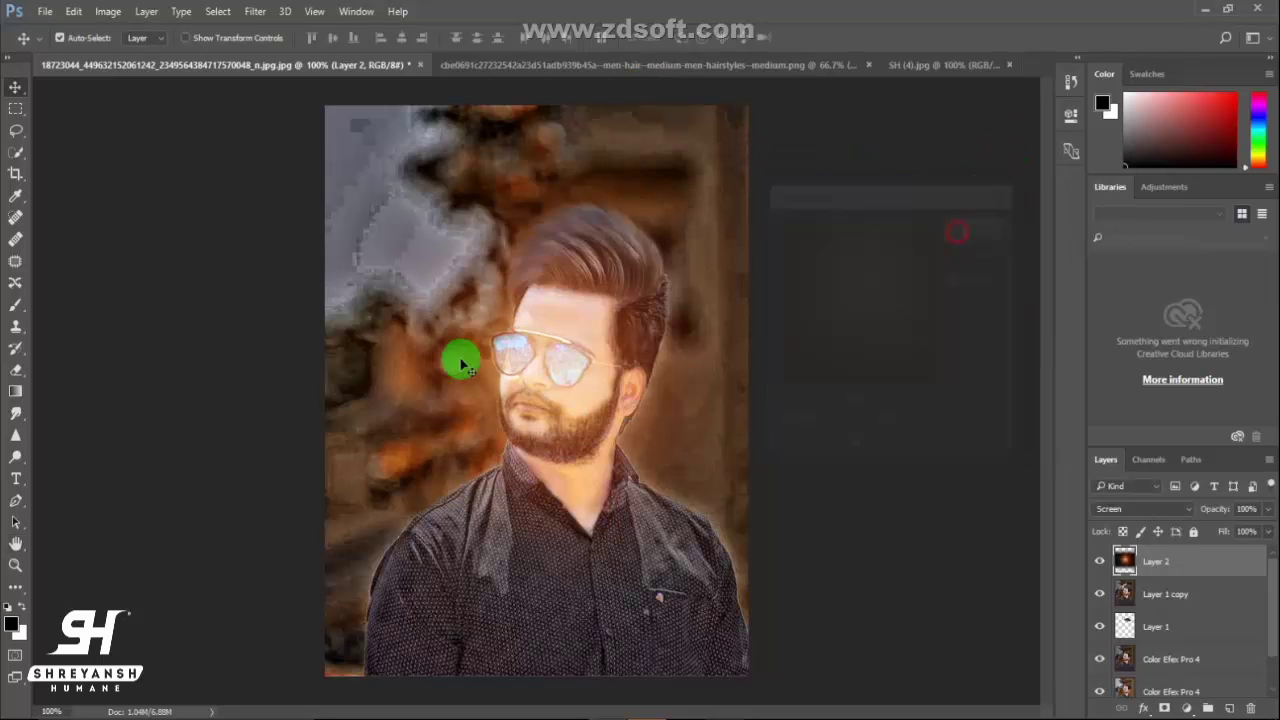
{"action": "left_click_drag", "start_coordinate": [462, 365], "coordinate": [777, 463]}
{"action": "key", "text": "ctrl+t"}
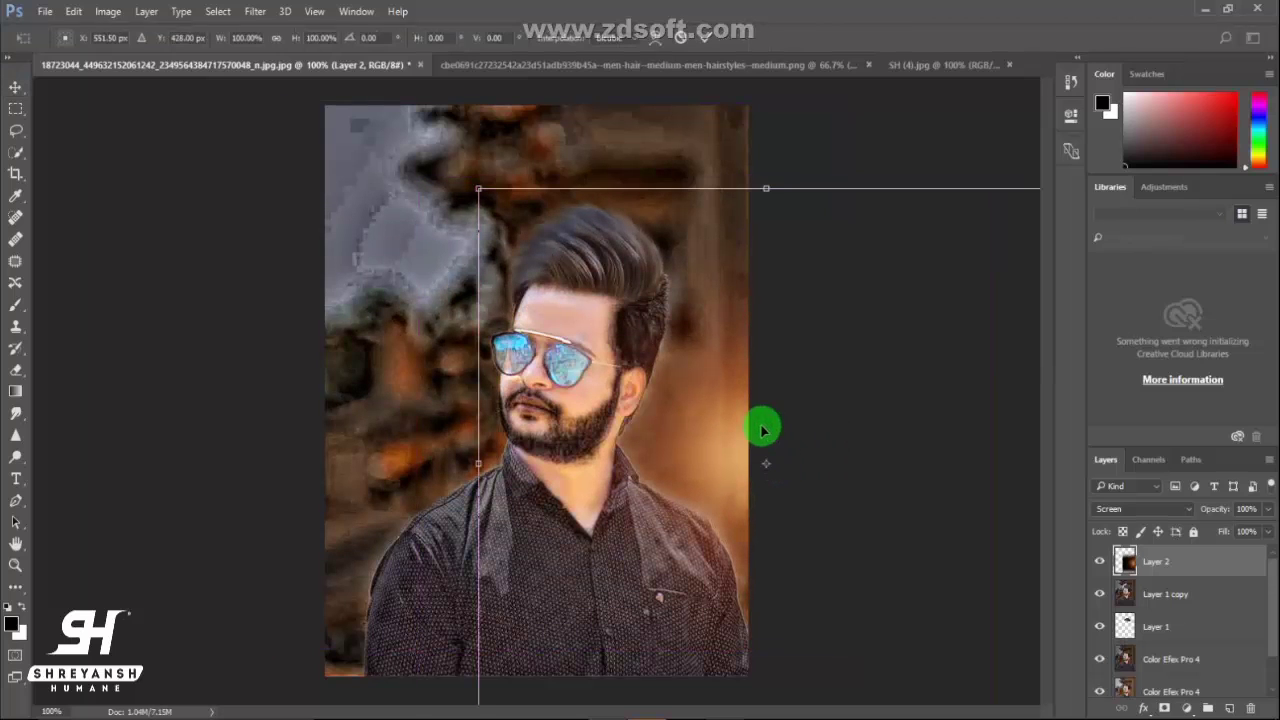
{"action": "left_click_drag", "start_coordinate": [478, 188], "coordinate": [405, 82]}
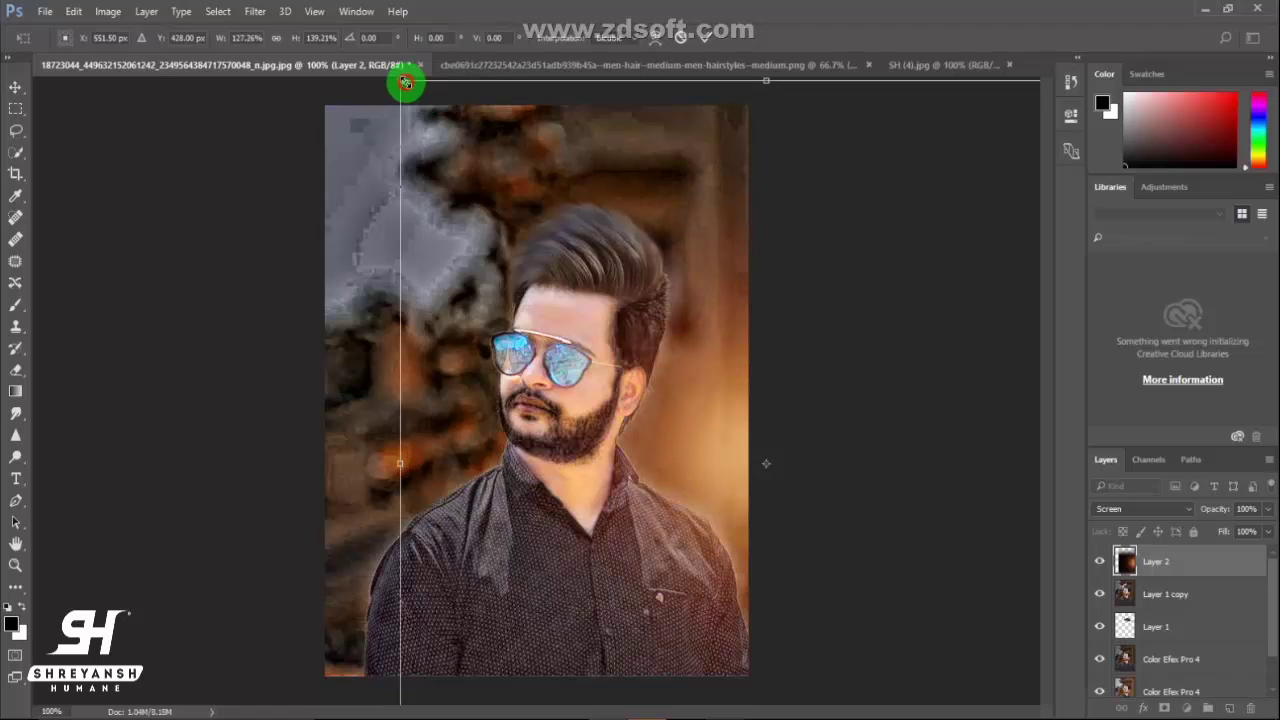
{"action": "left_click", "coordinate": [705, 37]}
{"action": "key", "text": "ctrl+minus"}
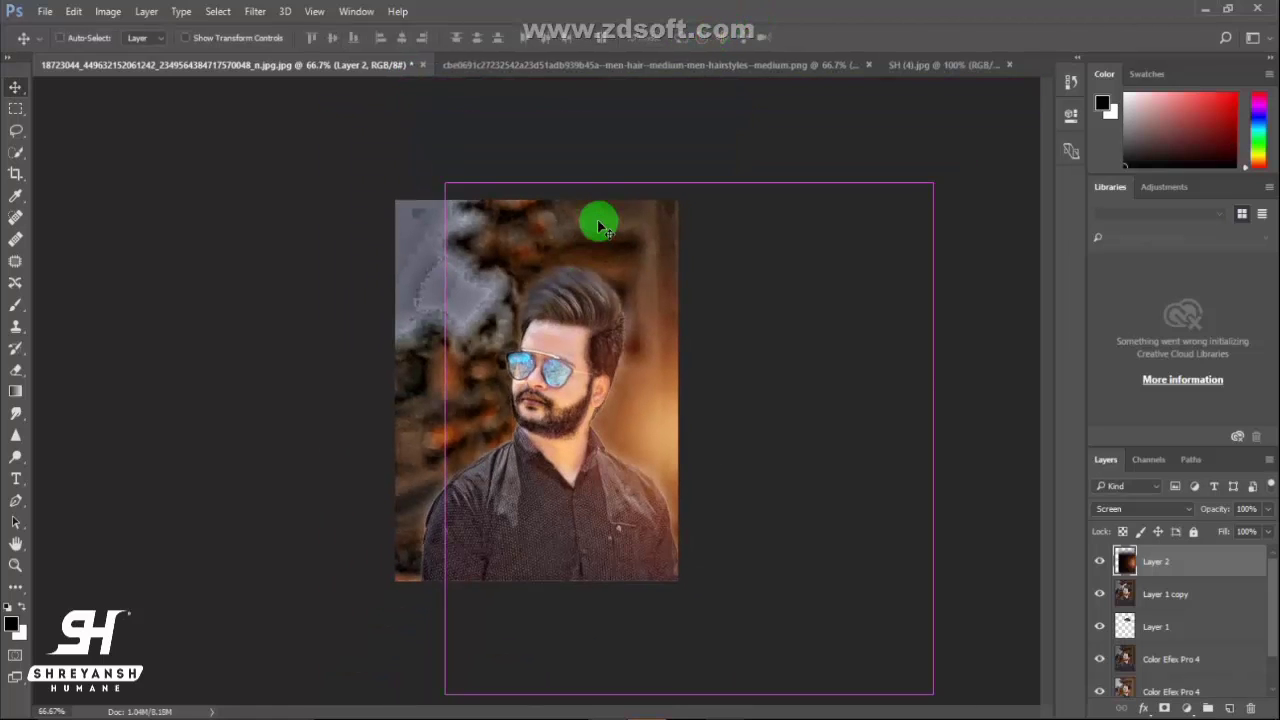
{"action": "left_click_drag", "start_coordinate": [636, 418], "coordinate": [651, 409]}
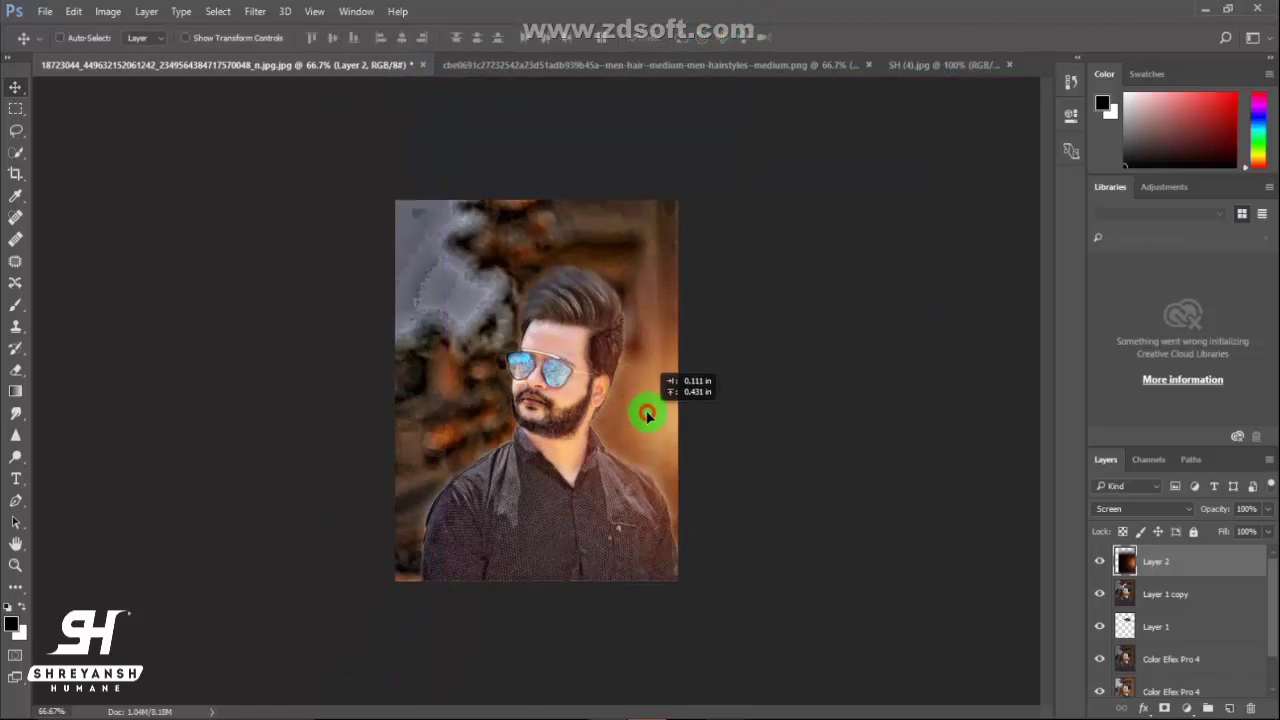
Step: Merge Layer 1 copy with the two Color Efex Pro 4 layers beneath it
{"action": "left_click", "coordinate": [1165, 594]}
{"action": "left_click", "coordinate": [1170, 665], "text": "ctrl"}
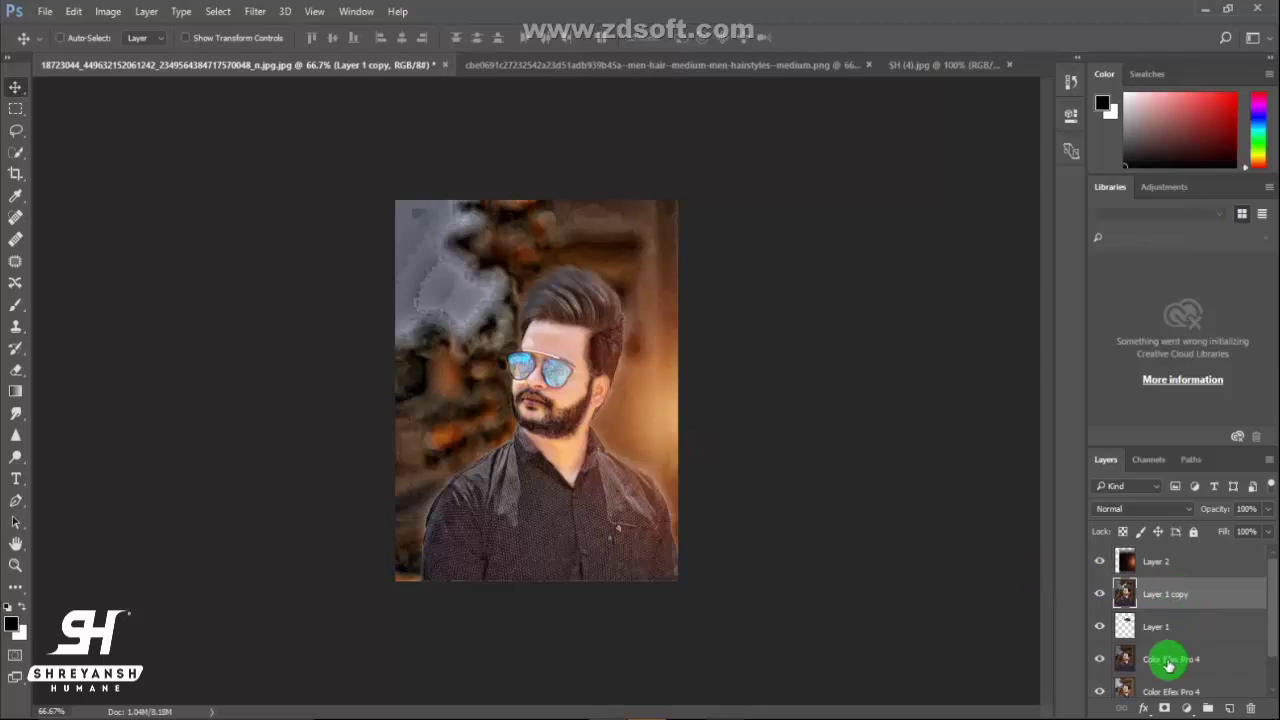
{"action": "left_click", "coordinate": [1158, 688], "text": "ctrl"}
{"action": "right_click", "coordinate": [1165, 660]}
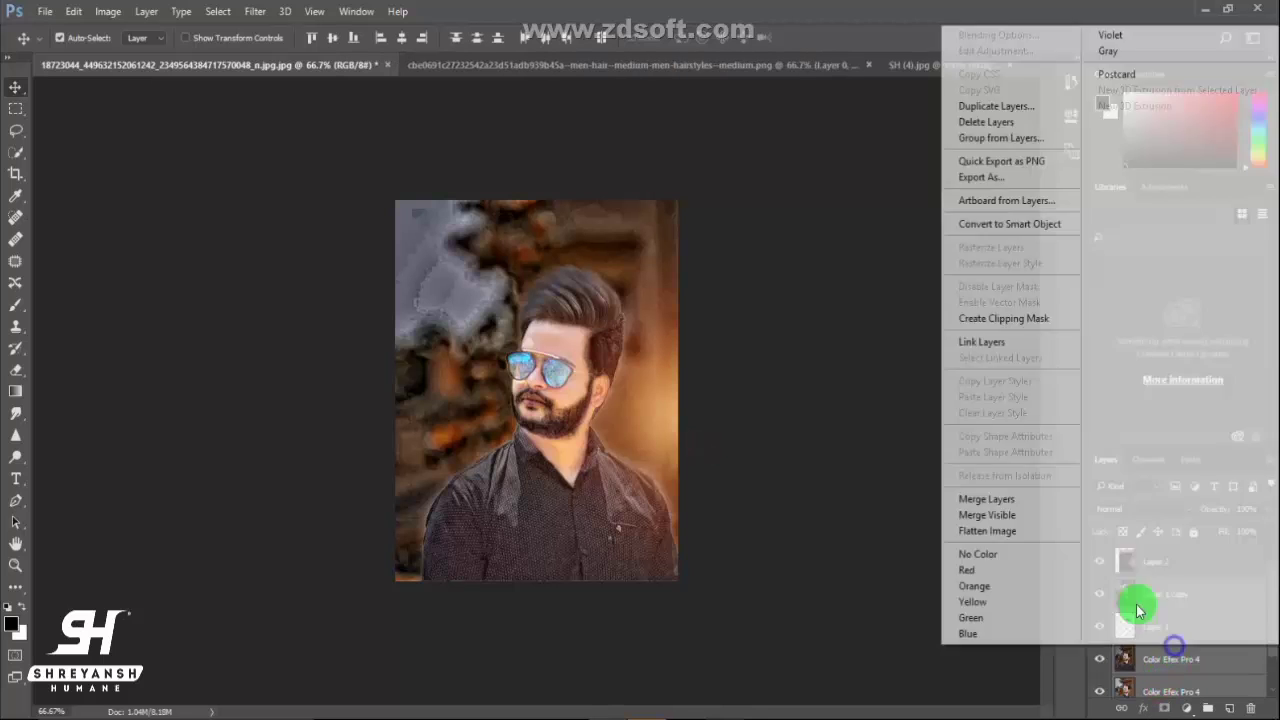
{"action": "left_click", "coordinate": [987, 500]}
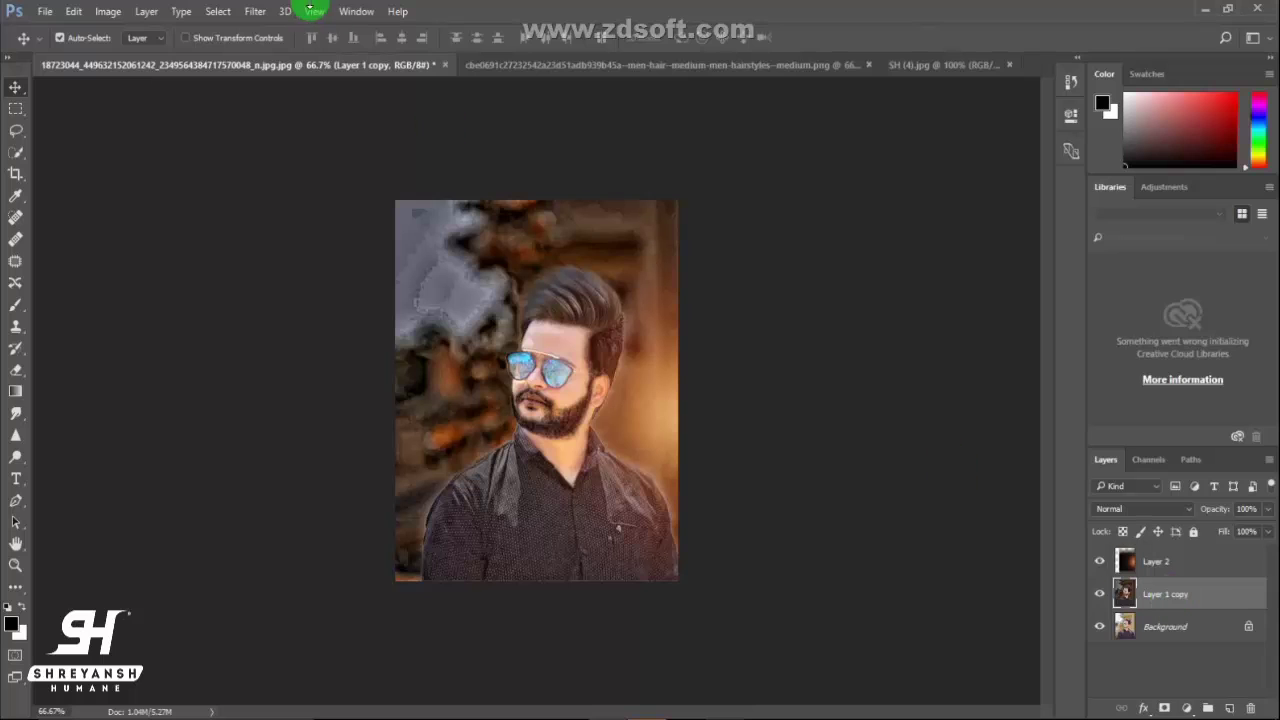
Step: Apply Oil Paint to Layer 1 copy: Stylization 1.3, Cleanliness 3.1, Bristle Detail 9.5, Shine 0
{"action": "left_click", "coordinate": [255, 11]}
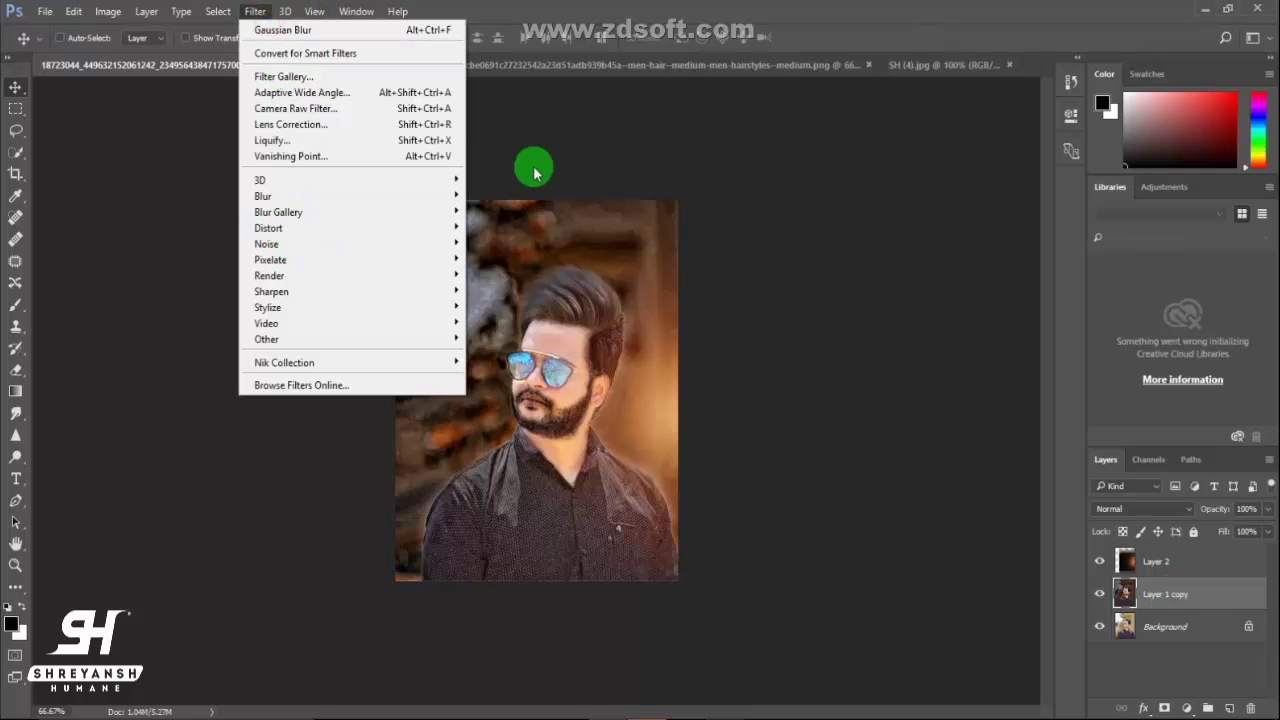
{"action": "left_click", "coordinate": [421, 163]}
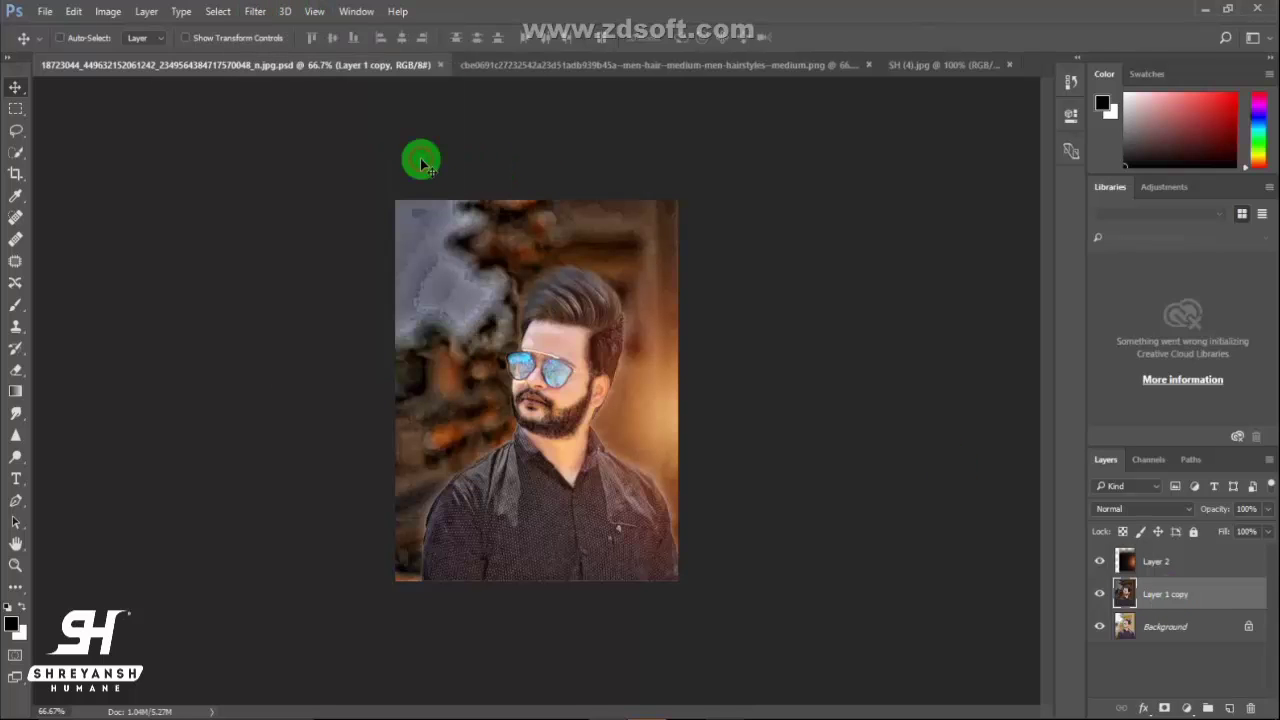
{"action": "left_click", "coordinate": [255, 11]}
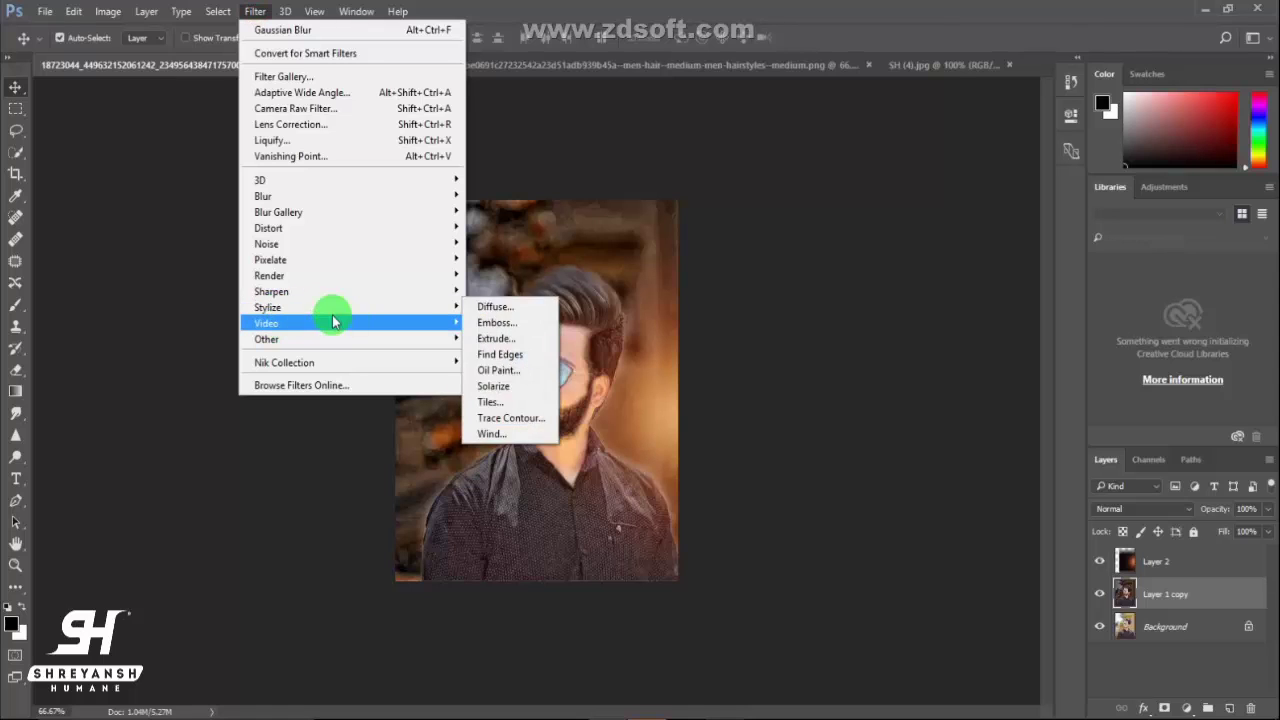
{"action": "mouse_move", "coordinate": [266, 323]}
{"action": "mouse_move", "coordinate": [300, 307]}
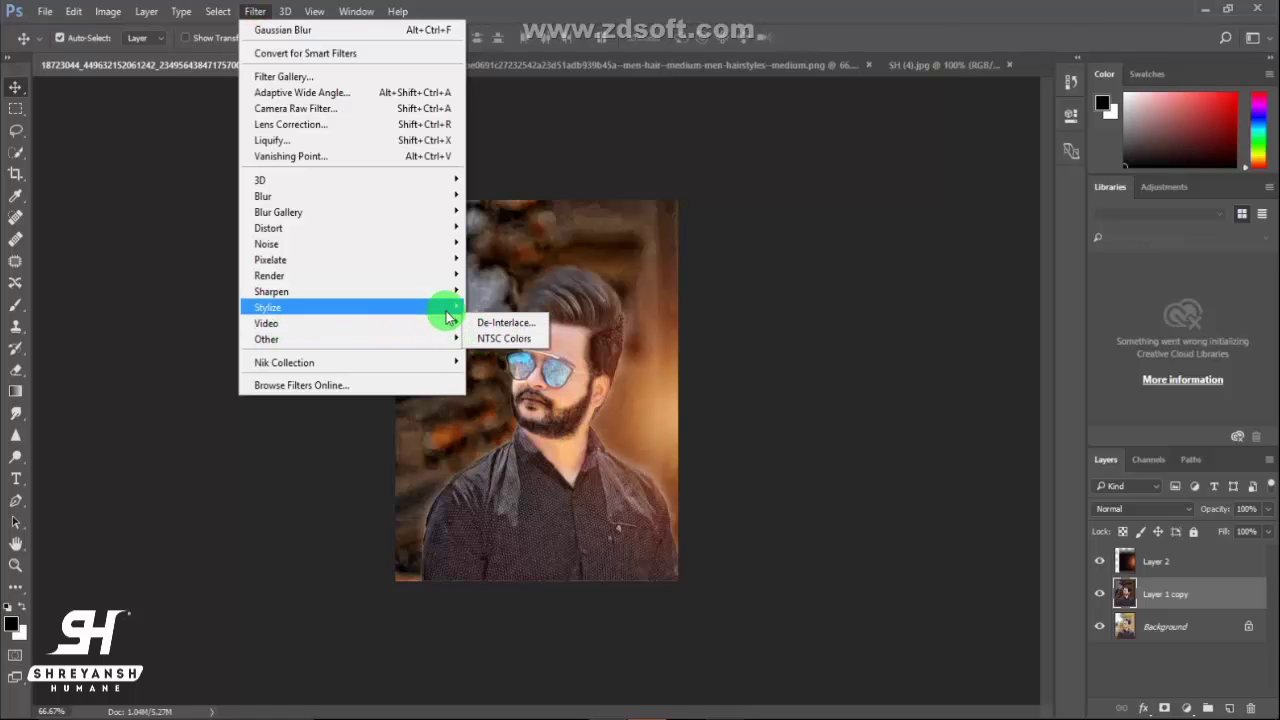
{"action": "left_click", "coordinate": [492, 370]}
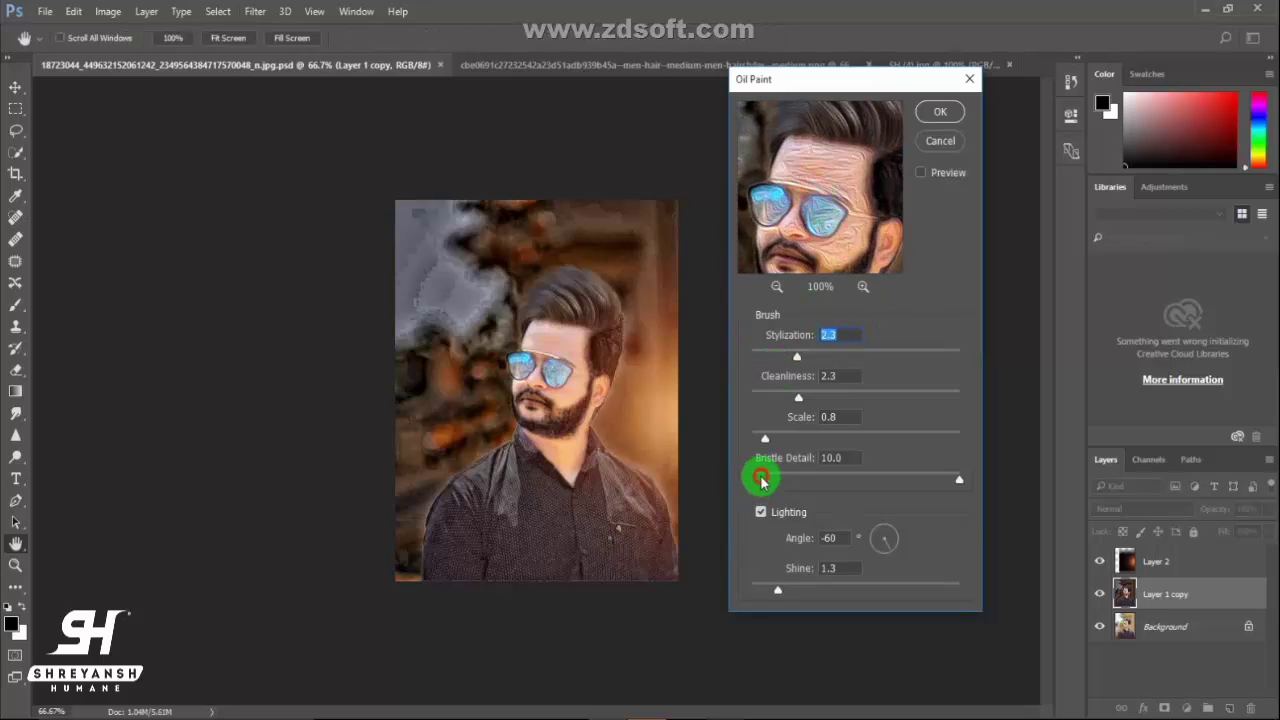
{"action": "mouse_move", "coordinate": [755, 478]}
{"action": "left_mouse_down"}
{"action": "mouse_move", "coordinate": [966, 503]}
{"action": "mouse_move", "coordinate": [949, 500]}
{"action": "left_mouse_up"}
{"action": "left_click", "coordinate": [748, 350]}
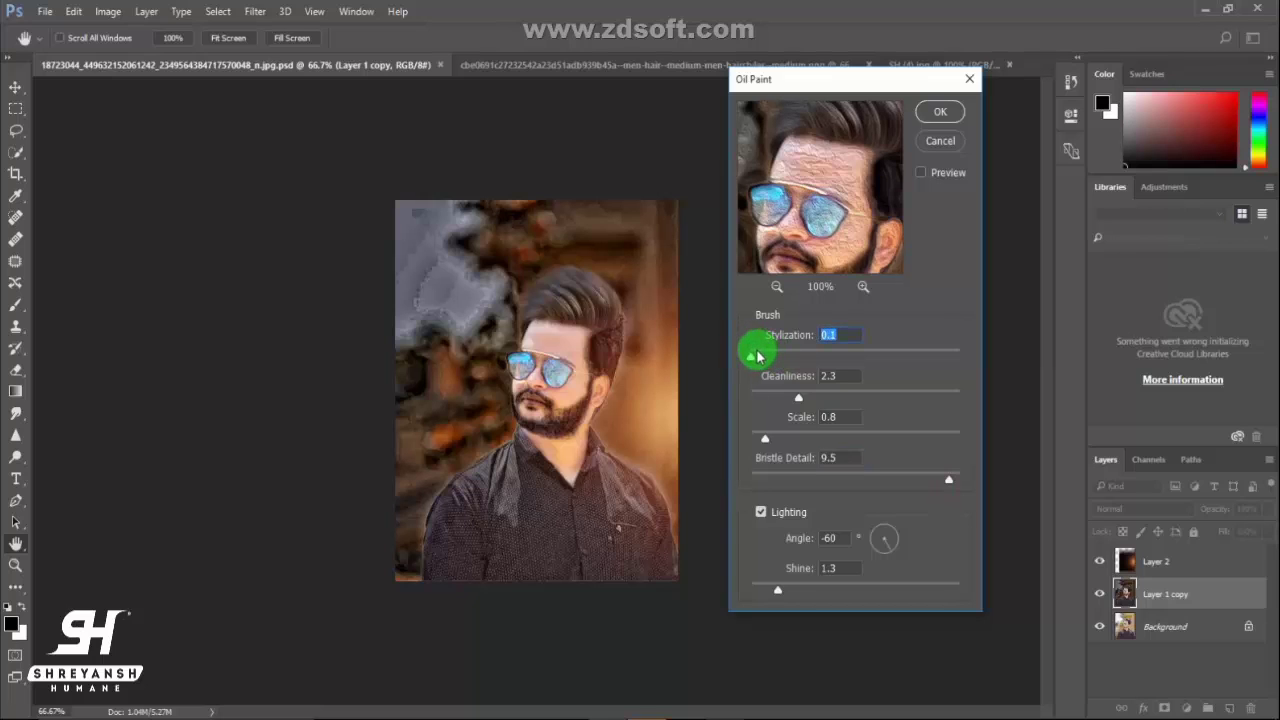
{"action": "left_click_drag", "start_coordinate": [777, 593], "coordinate": [720, 568]}
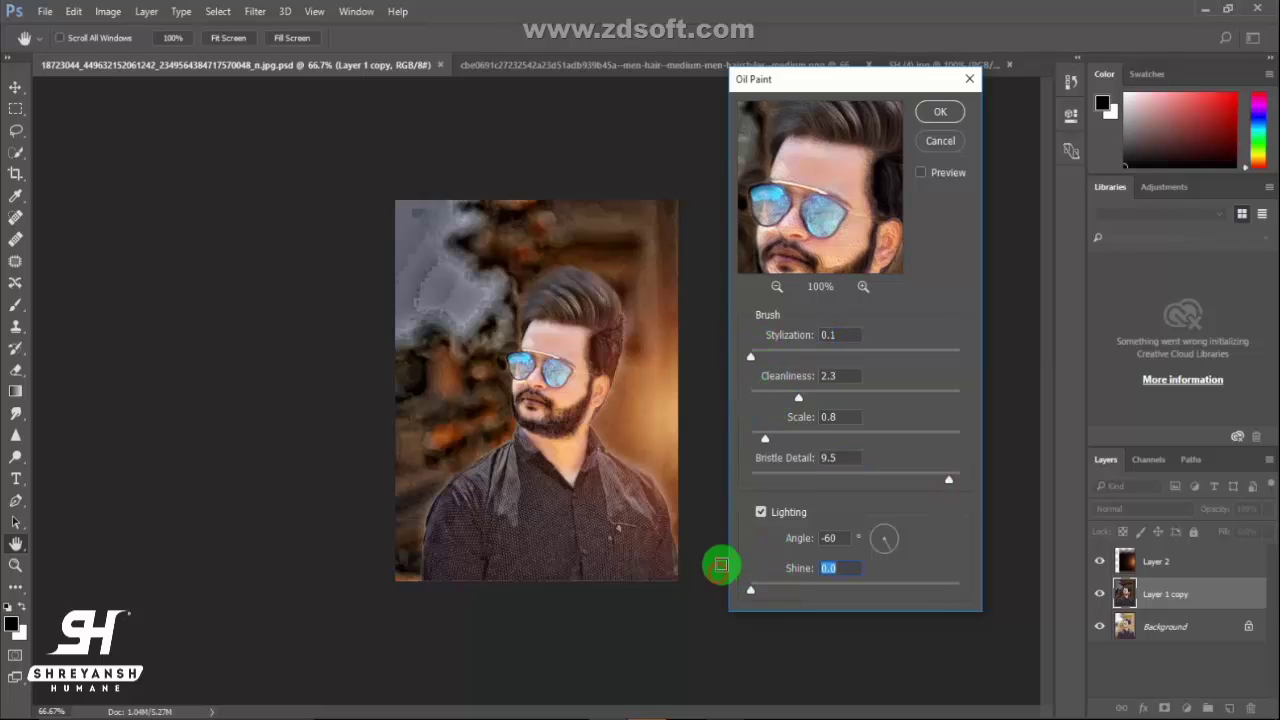
{"action": "left_click_drag", "start_coordinate": [812, 135], "coordinate": [814, 194]}
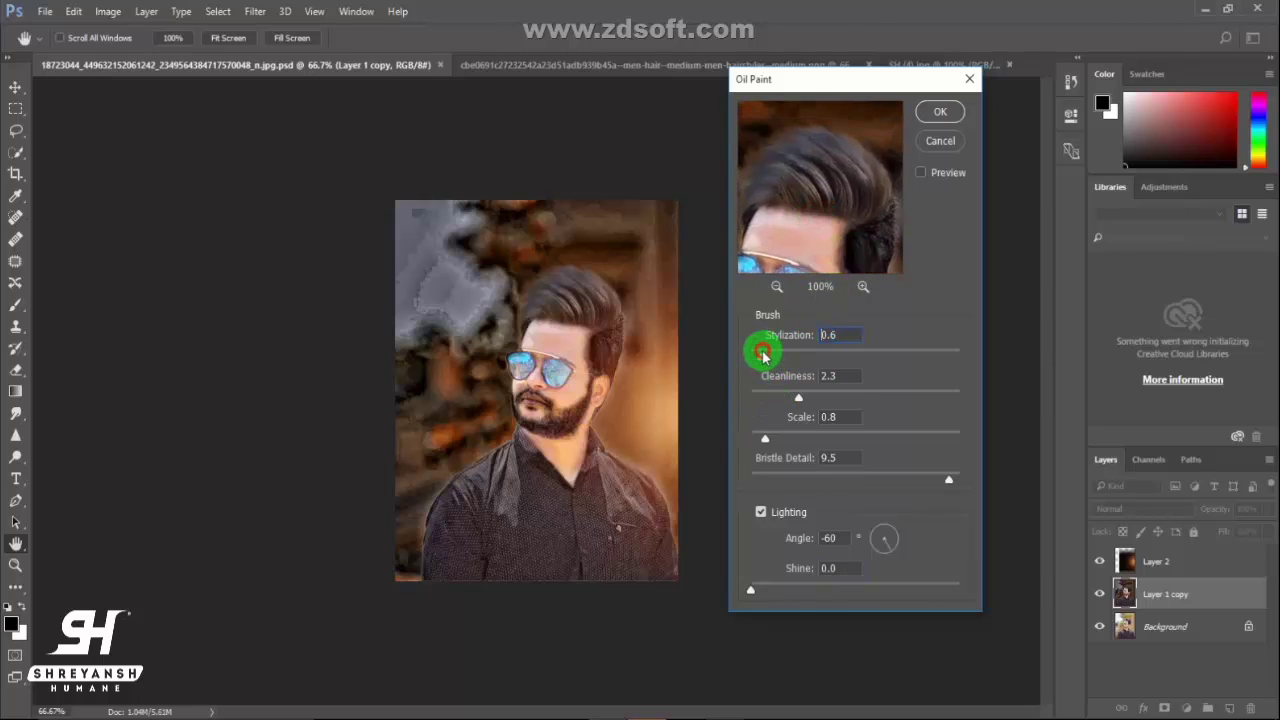
{"action": "left_click_drag", "start_coordinate": [763, 355], "coordinate": [759, 356]}
{"action": "left_click_drag", "start_coordinate": [800, 243], "coordinate": [823, 177]}
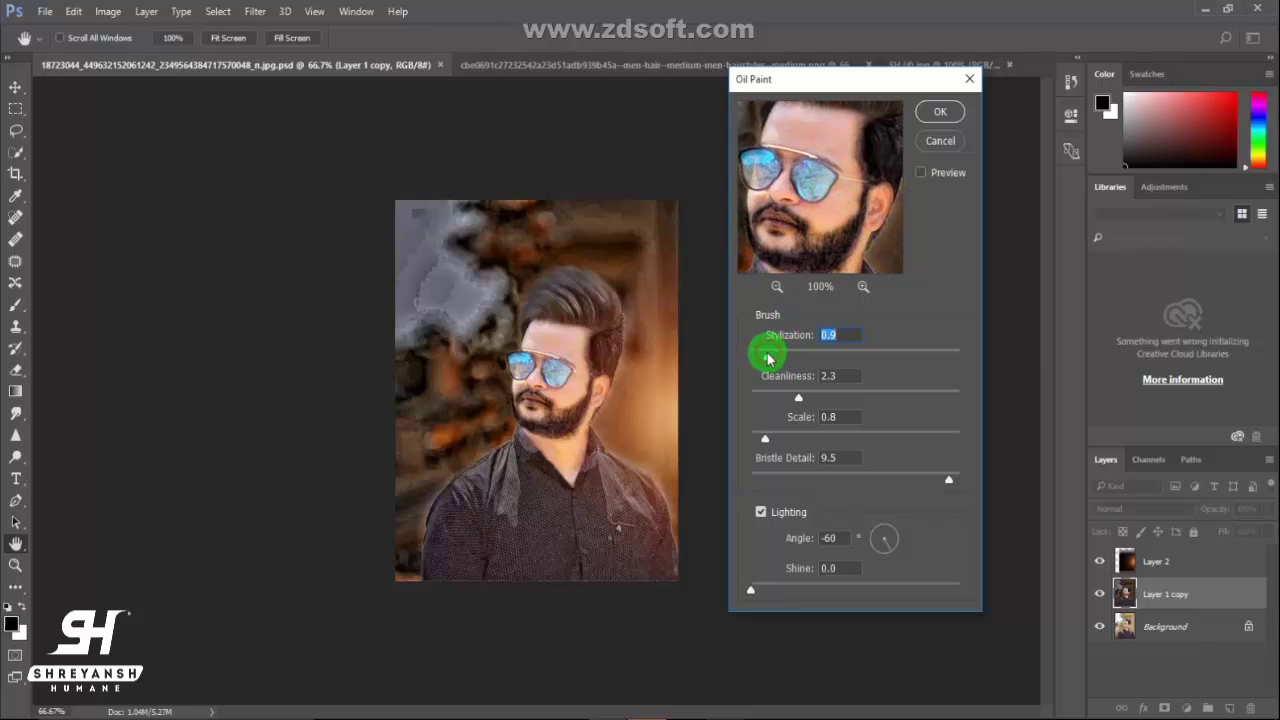
{"action": "left_click_drag", "start_coordinate": [798, 397], "coordinate": [815, 398]}
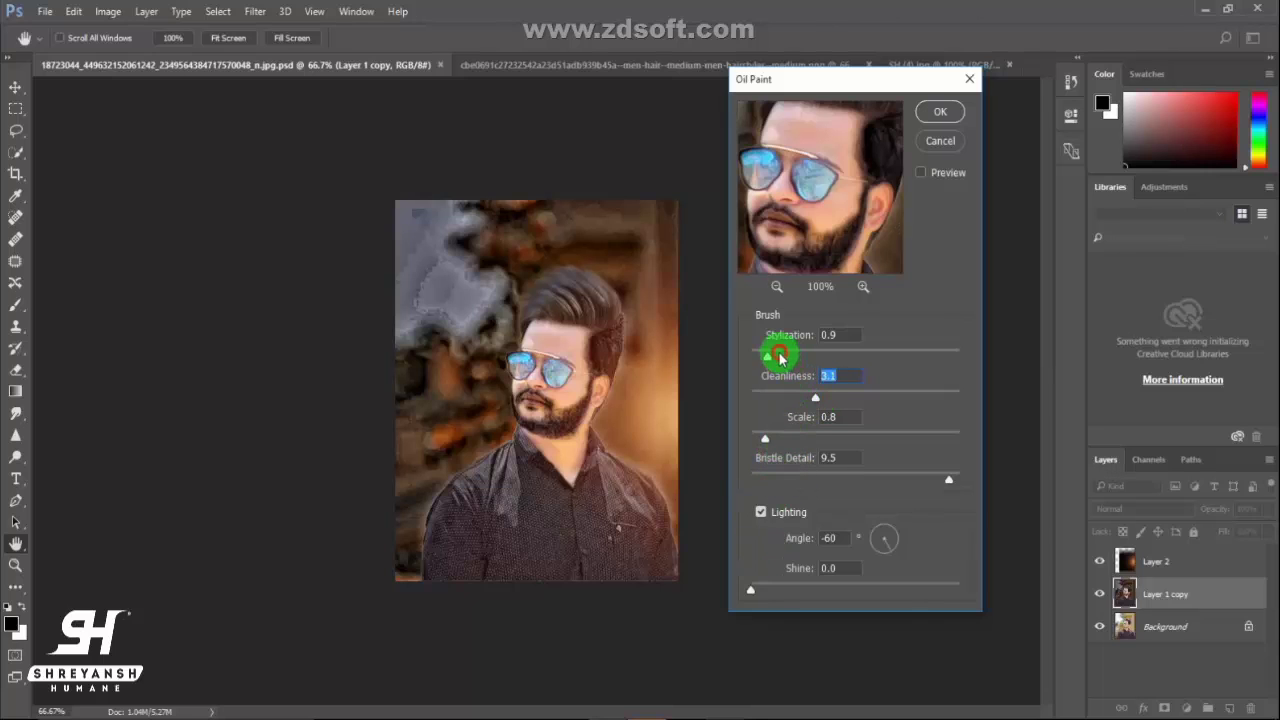
{"action": "left_click", "coordinate": [938, 112]}
{"action": "key", "text": "ctrl+plus"}
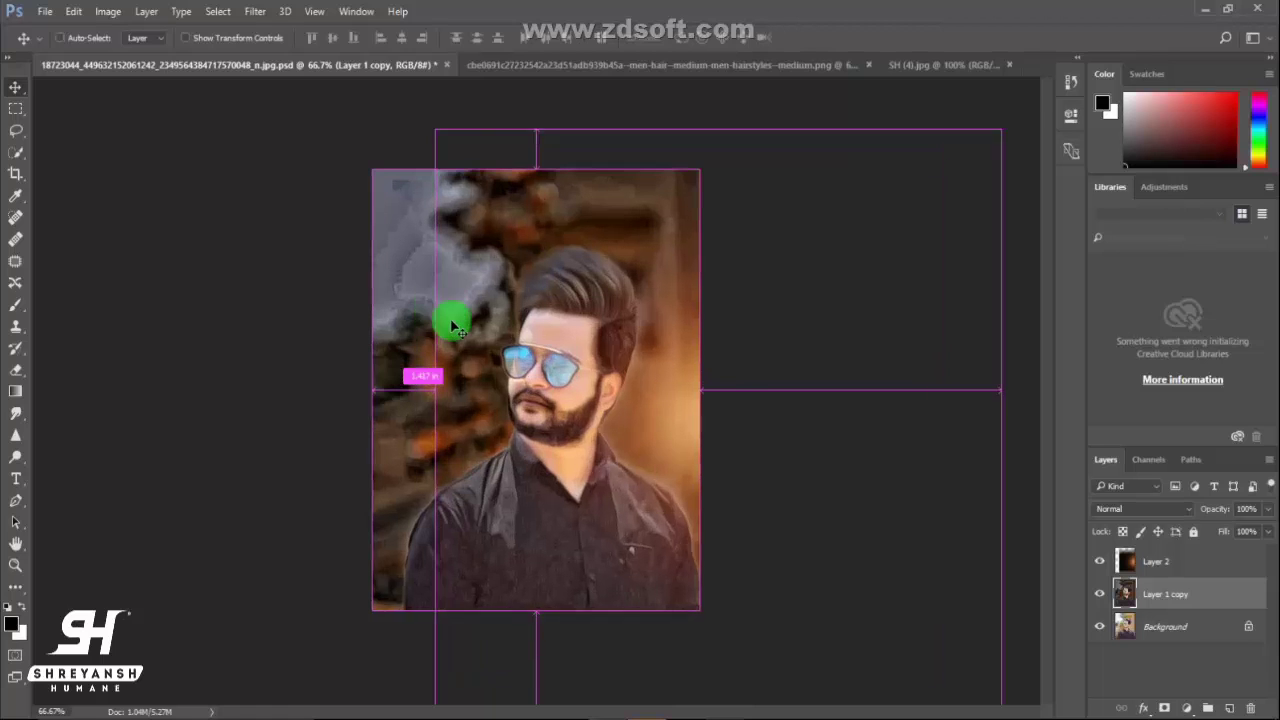
Step: Add a layer mask to Layer 1 copy and paint black over the sunglasses to remove the oil-paint effect
{"action": "left_click", "coordinate": [16, 305]}
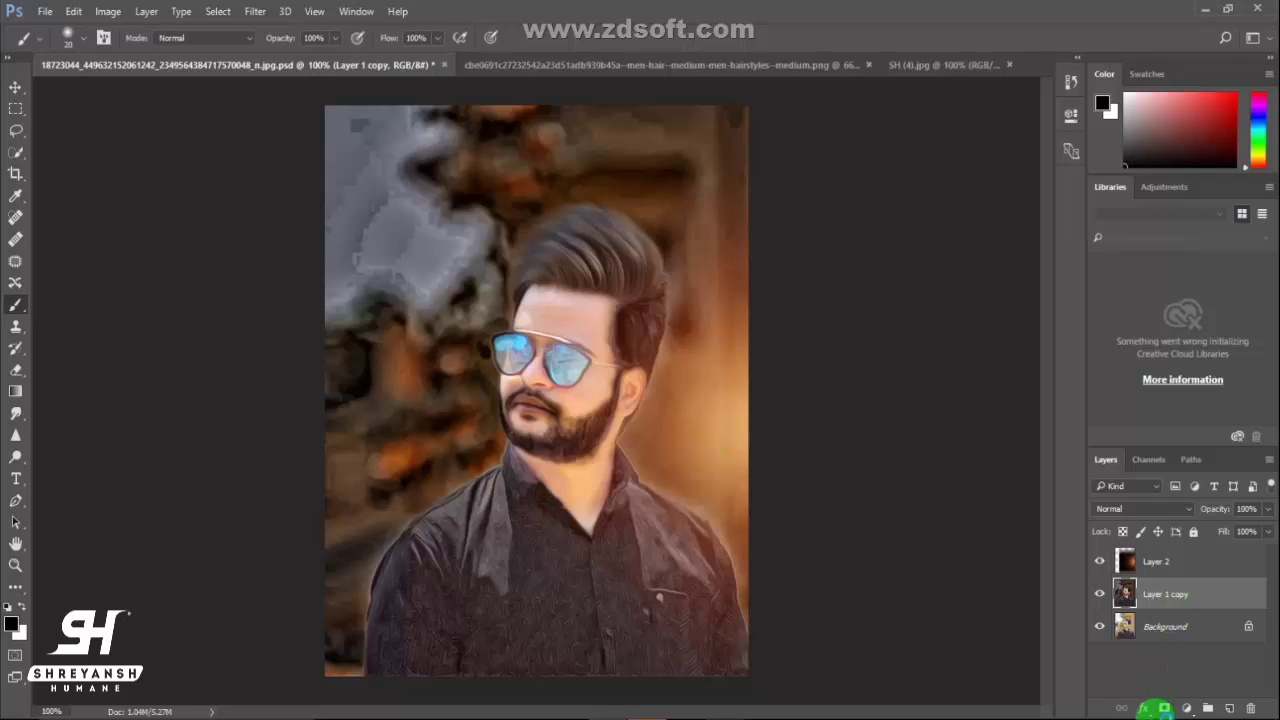
{"action": "left_click", "coordinate": [1164, 708]}
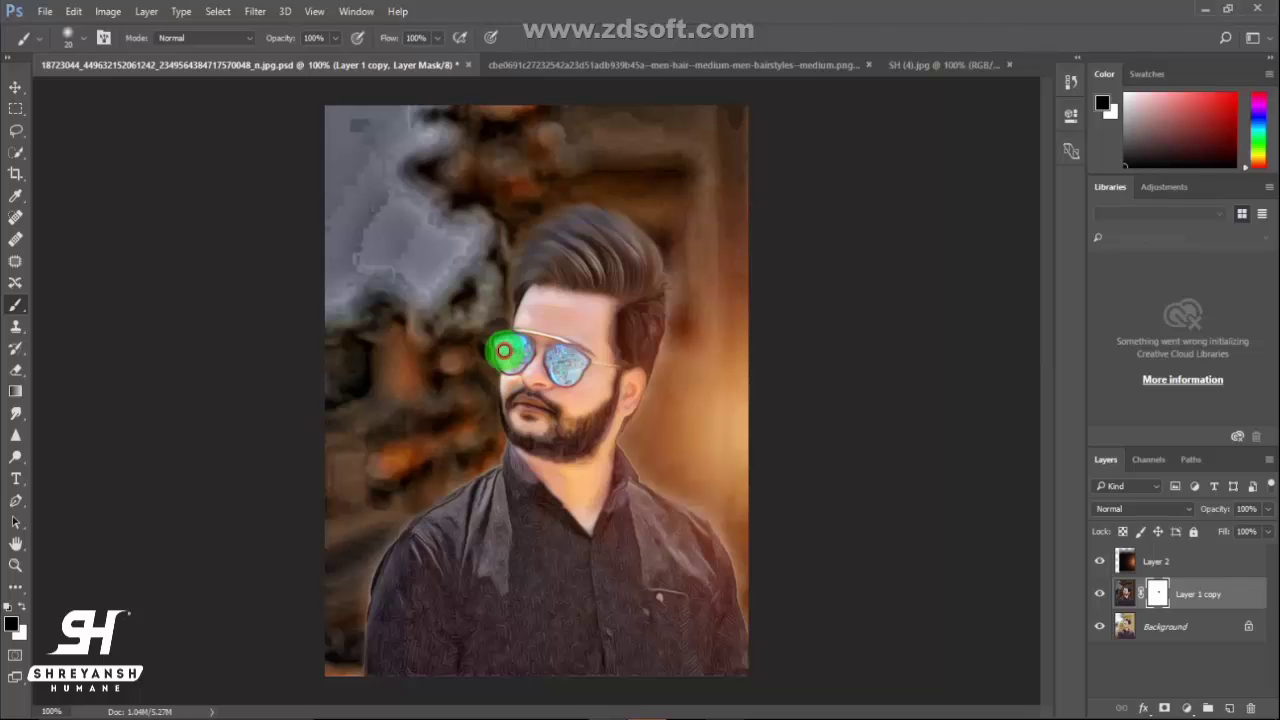
{"action": "mouse_move", "coordinate": [504, 350]}
{"action": "left_mouse_down"}
{"action": "mouse_move", "coordinate": [571, 409]}
{"action": "mouse_move", "coordinate": [560, 436]}
{"action": "mouse_move", "coordinate": [580, 414]}
{"action": "mouse_move", "coordinate": [555, 365]}
{"action": "left_mouse_up"}
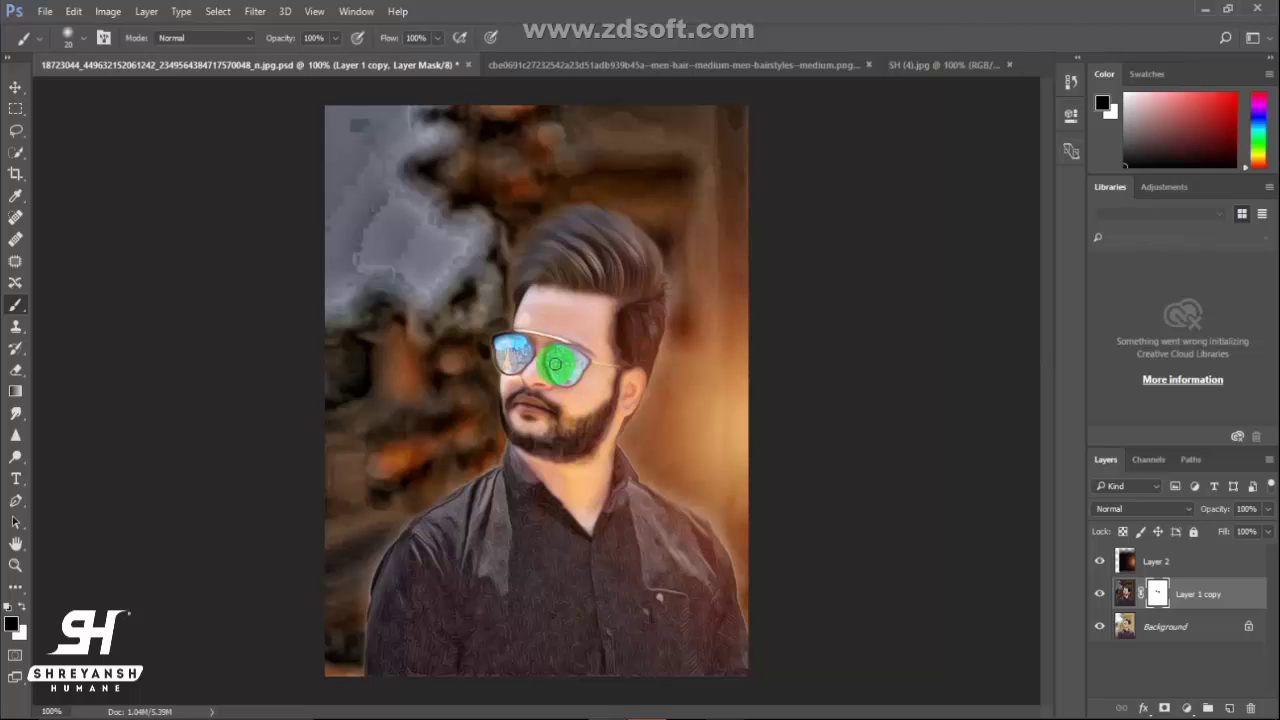
{"action": "left_click", "coordinate": [15, 87]}
Step: Open S.R. RDITING ZONE (20) from bakground > cb and drag its CB EDITS logo into the portrait
{"action": "left_click", "coordinate": [45, 11]}
{"action": "left_click", "coordinate": [45, 40]}
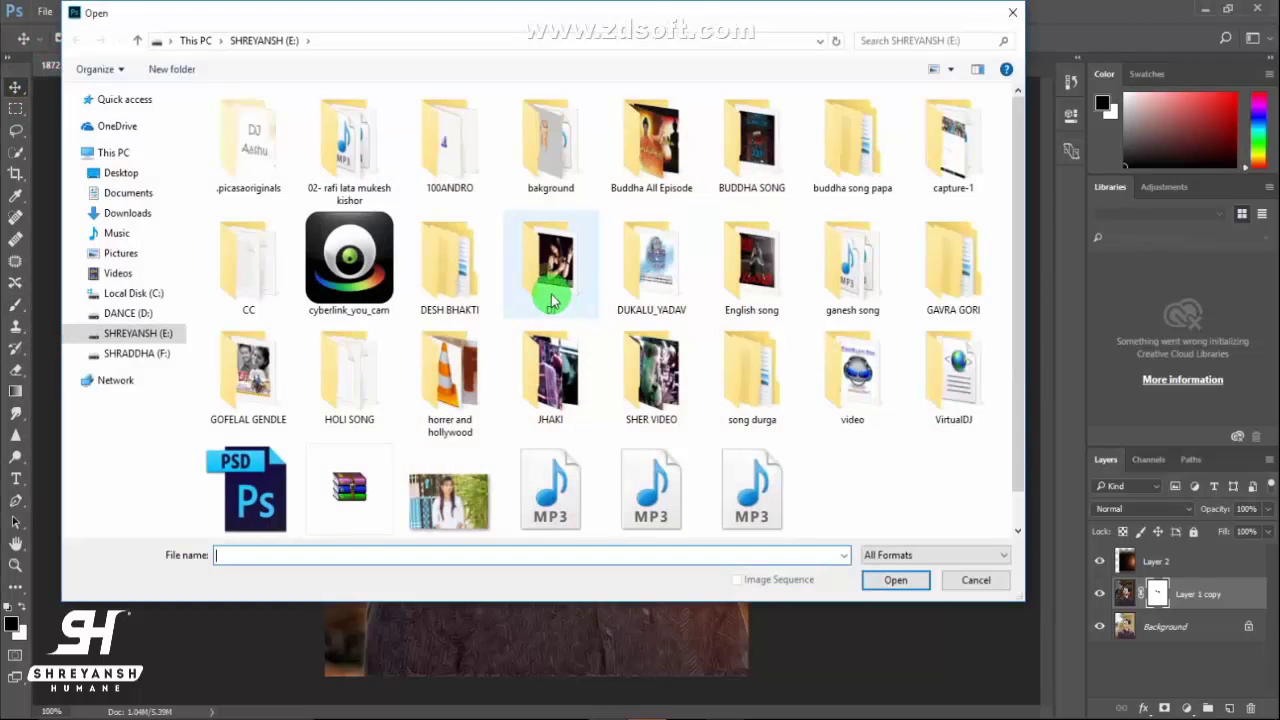
{"action": "left_click", "coordinate": [584, 164]}
{"action": "double_click", "coordinate": [584, 164]}
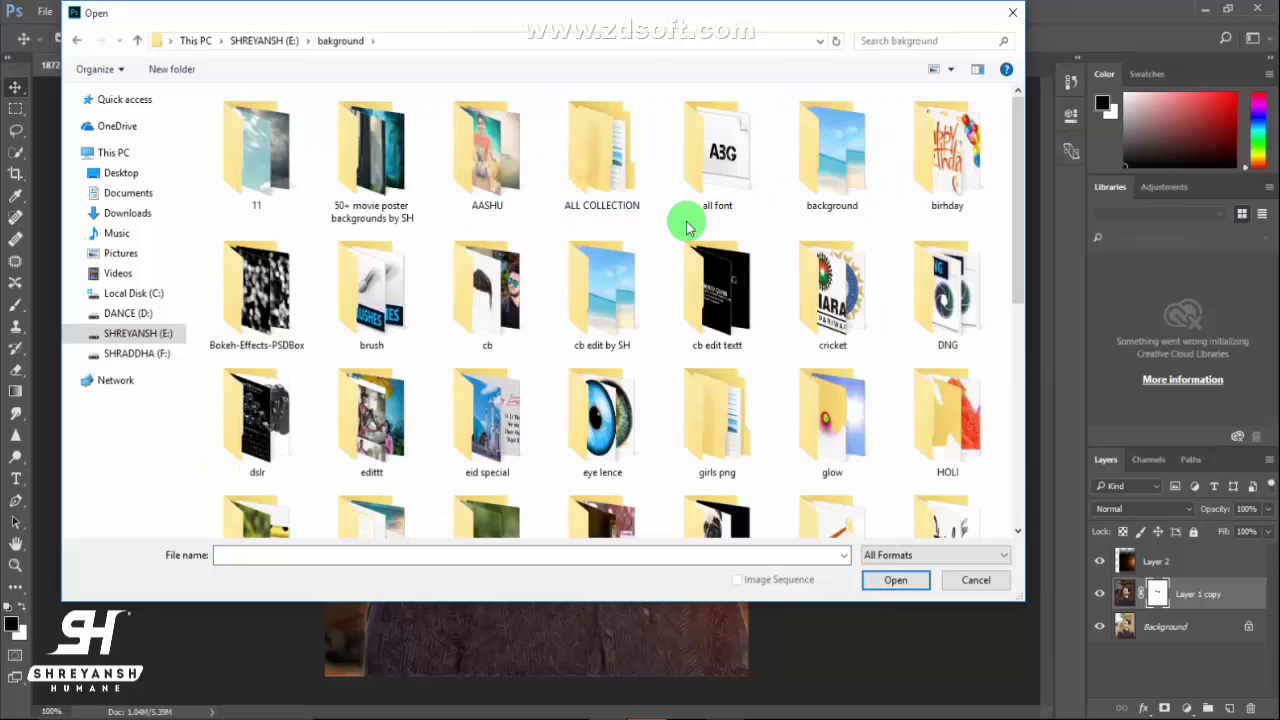
{"action": "double_click", "coordinate": [440, 318]}
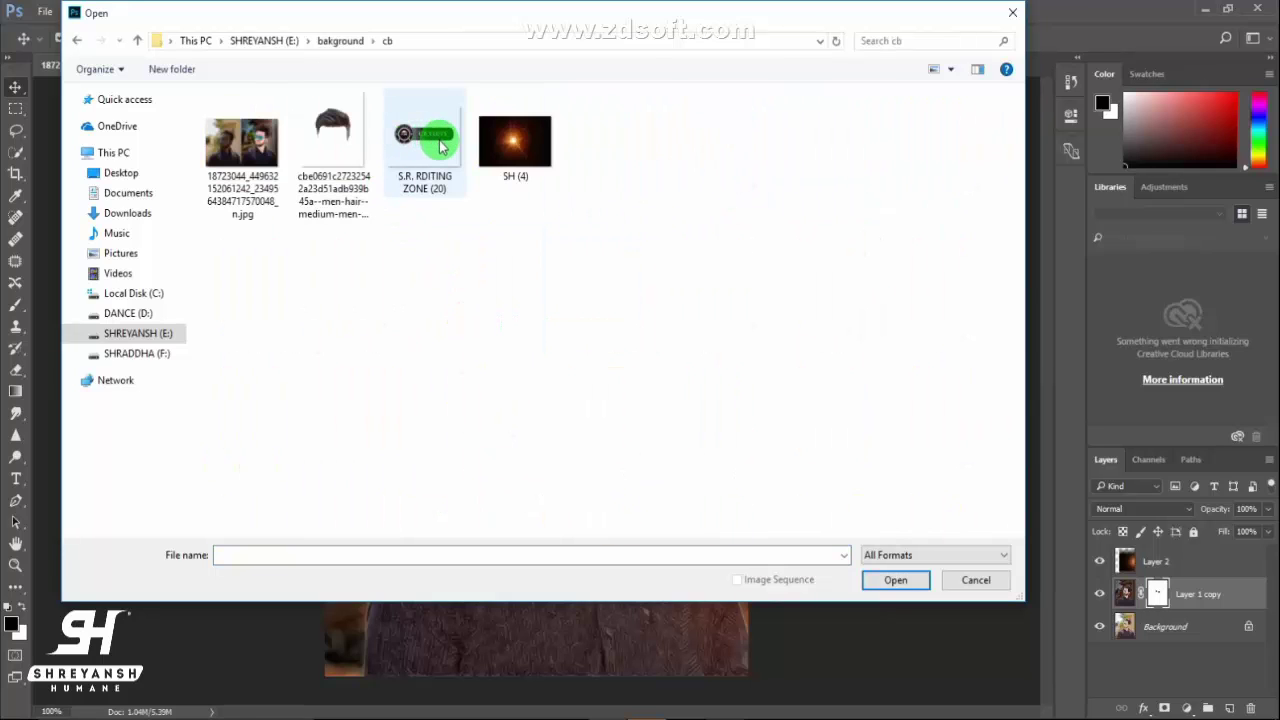
{"action": "left_click", "coordinate": [428, 155]}
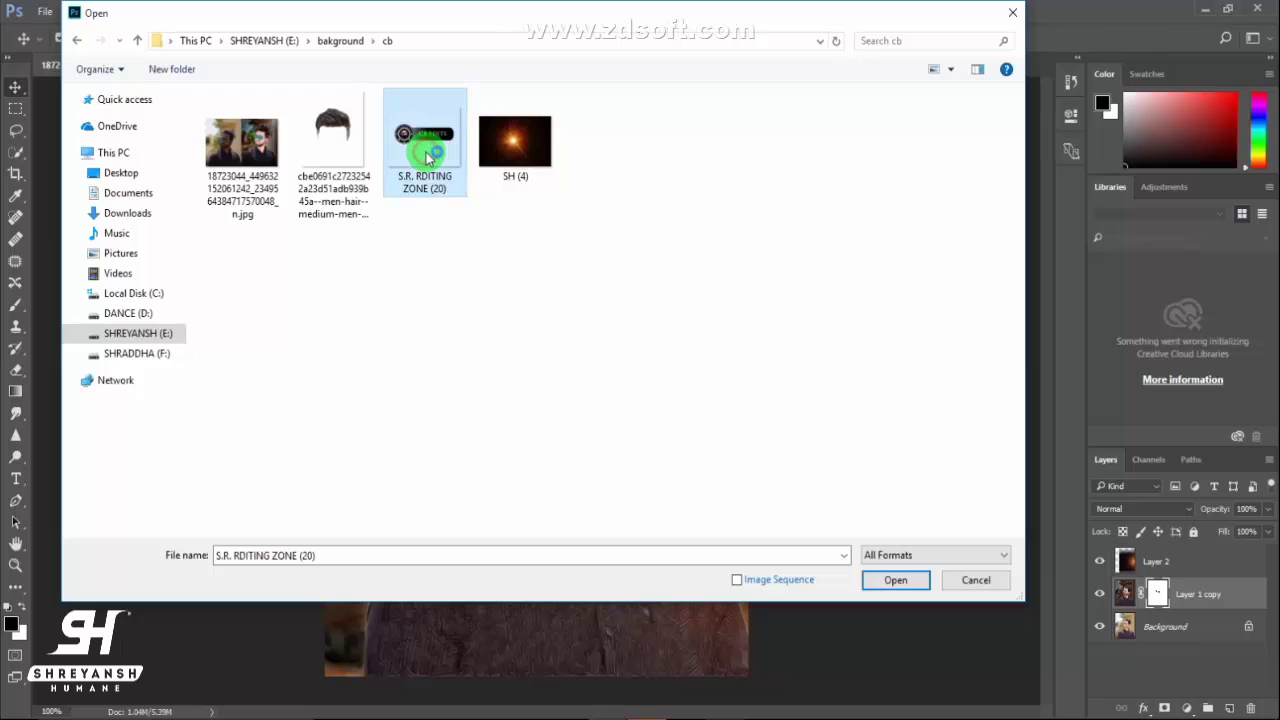
{"action": "double_click", "coordinate": [426, 155]}
{"action": "mouse_move", "coordinate": [537, 357]}
{"action": "left_mouse_down"}
{"action": "mouse_move", "coordinate": [157, 67]}
{"action": "mouse_move", "coordinate": [537, 262]}
{"action": "left_mouse_up"}
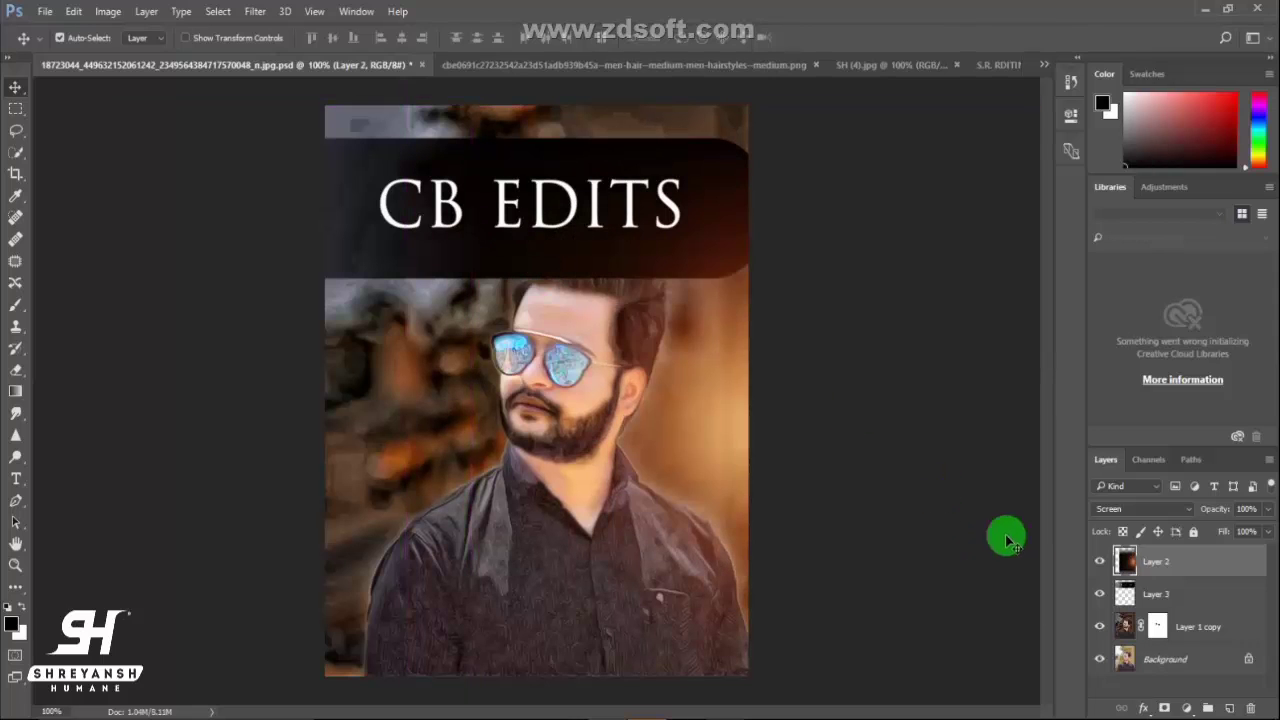
Step: Scale the CB EDITS logo on Layer 3 down and place it in the top-left corner
{"action": "left_click", "coordinate": [1148, 596]}
{"action": "left_click_drag", "start_coordinate": [414, 223], "coordinate": [491, 297]}
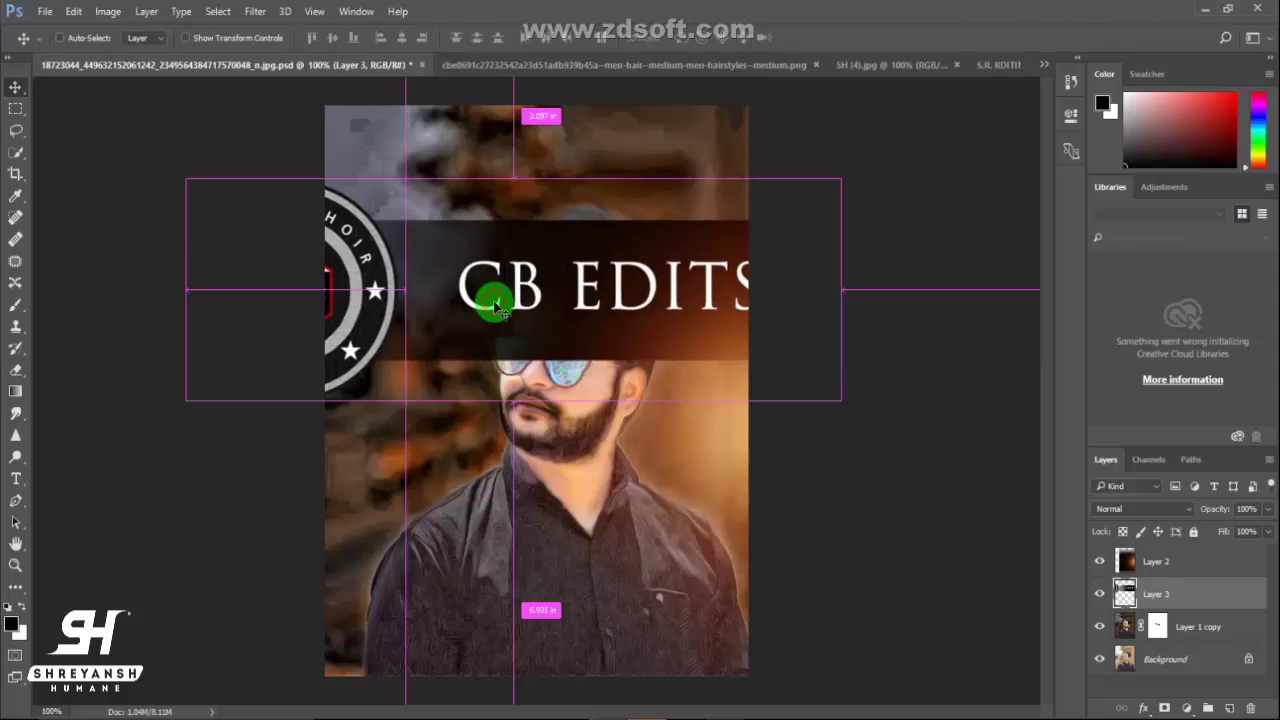
{"action": "key", "text": "ctrl+t"}
{"action": "mouse_move", "coordinate": [841, 400]}
{"action": "left_mouse_down"}
{"action": "mouse_move", "coordinate": [629, 323]}
{"action": "mouse_move", "coordinate": [581, 322]}
{"action": "mouse_move", "coordinate": [429, 137]}
{"action": "mouse_move", "coordinate": [449, 151]}
{"action": "mouse_move", "coordinate": [423, 137]}
{"action": "mouse_move", "coordinate": [433, 145]}
{"action": "left_mouse_up"}
{"action": "left_click", "coordinate": [705, 37]}
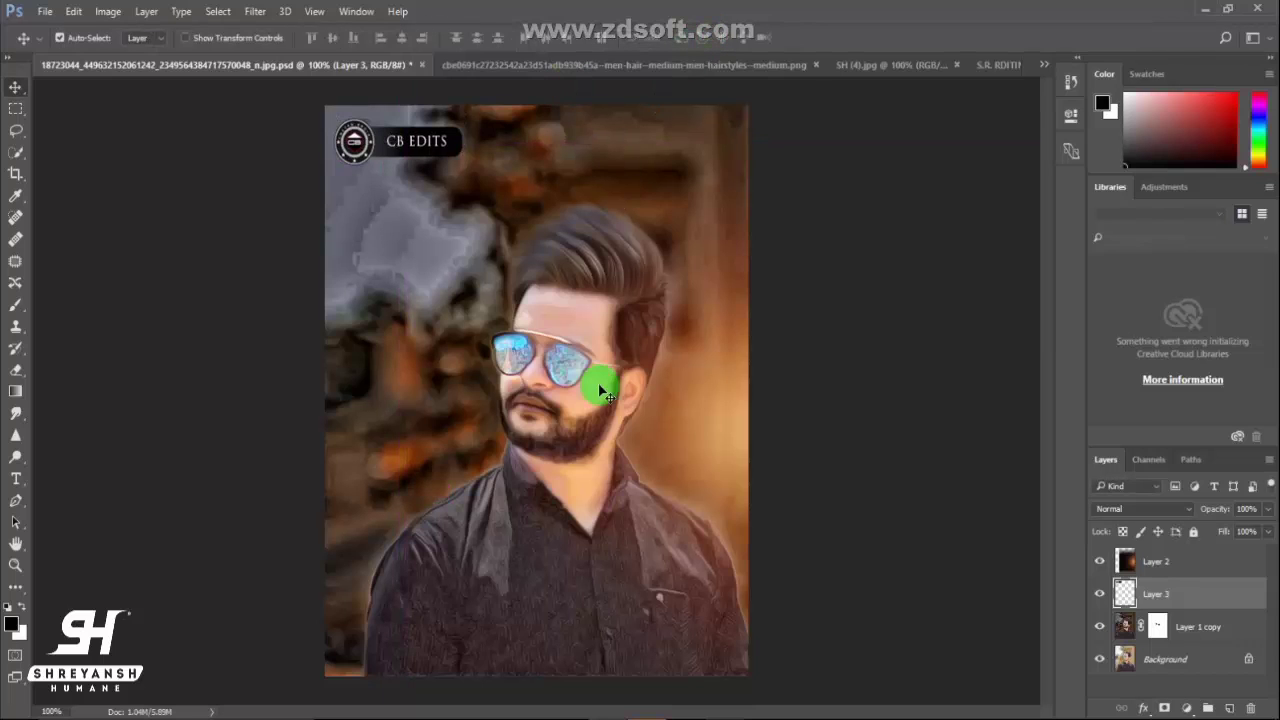
Step: Merge Layer 1 copy with the Background so only Layer 2, Layer 3 and Background remain
{"action": "left_click", "coordinate": [1205, 627]}
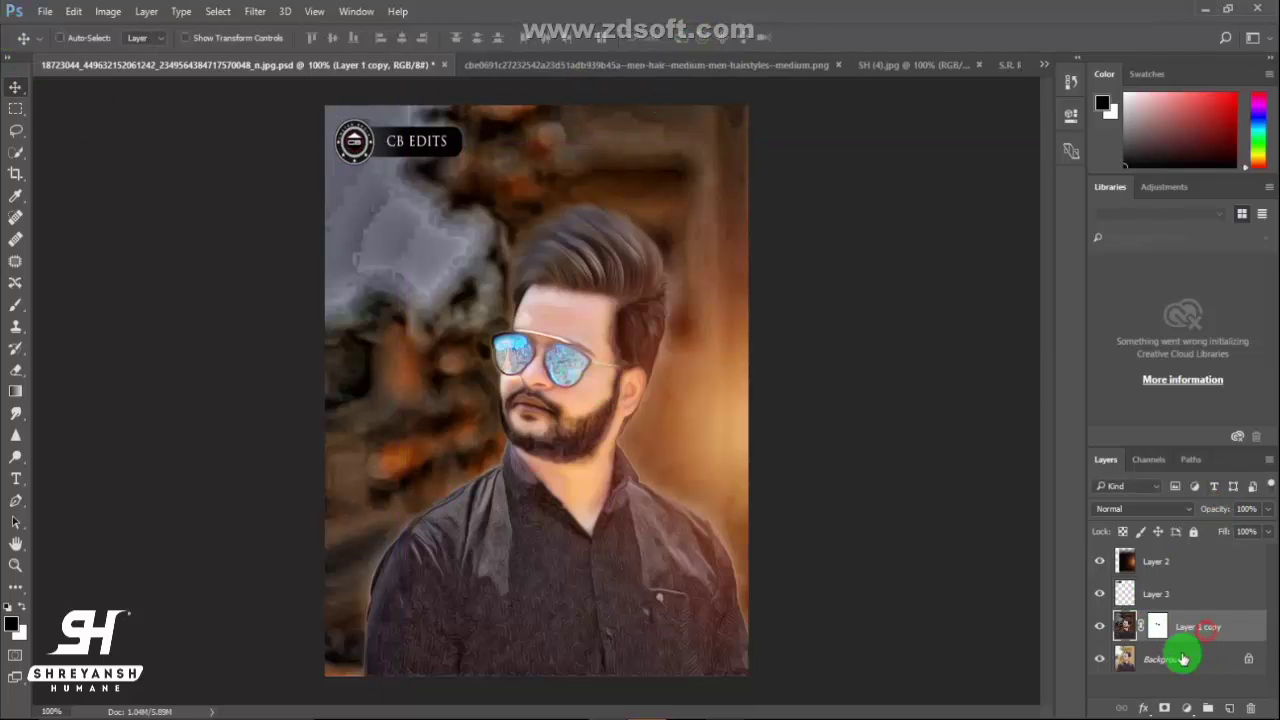
{"action": "left_click", "coordinate": [1183, 659], "text": "shift"}
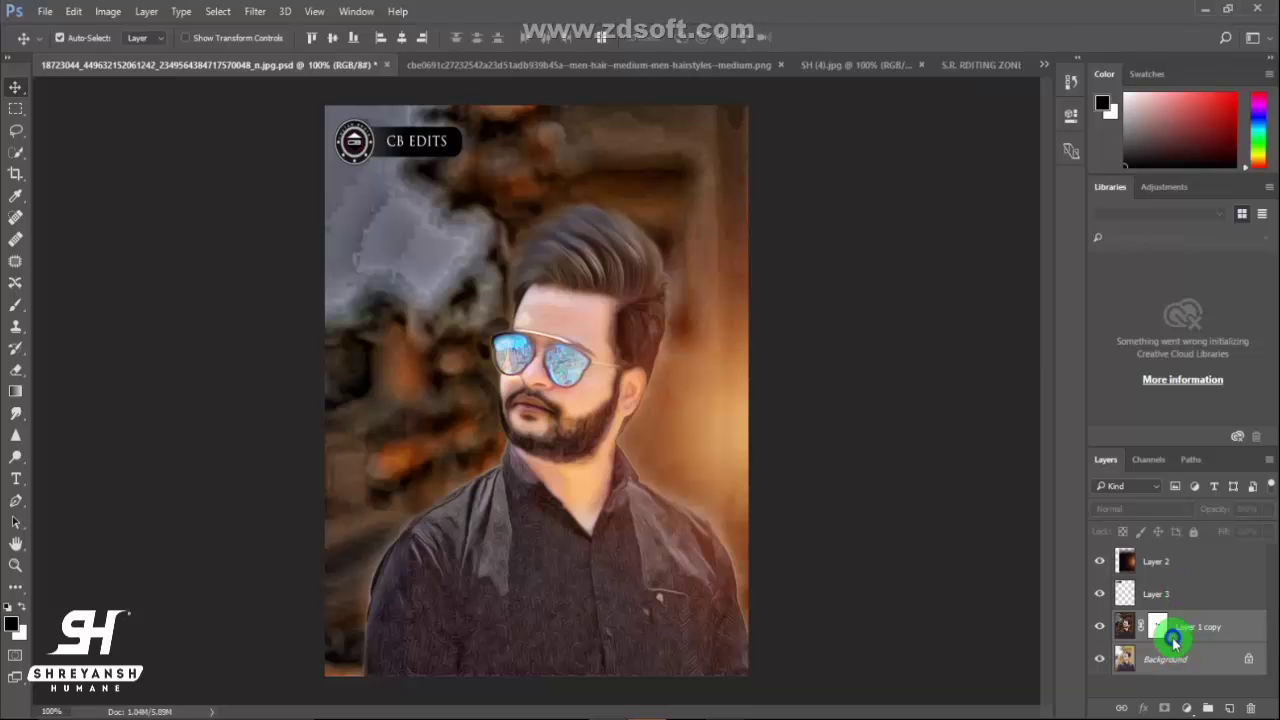
{"action": "right_click", "coordinate": [1168, 628]}
{"action": "left_click", "coordinate": [1128, 557]}
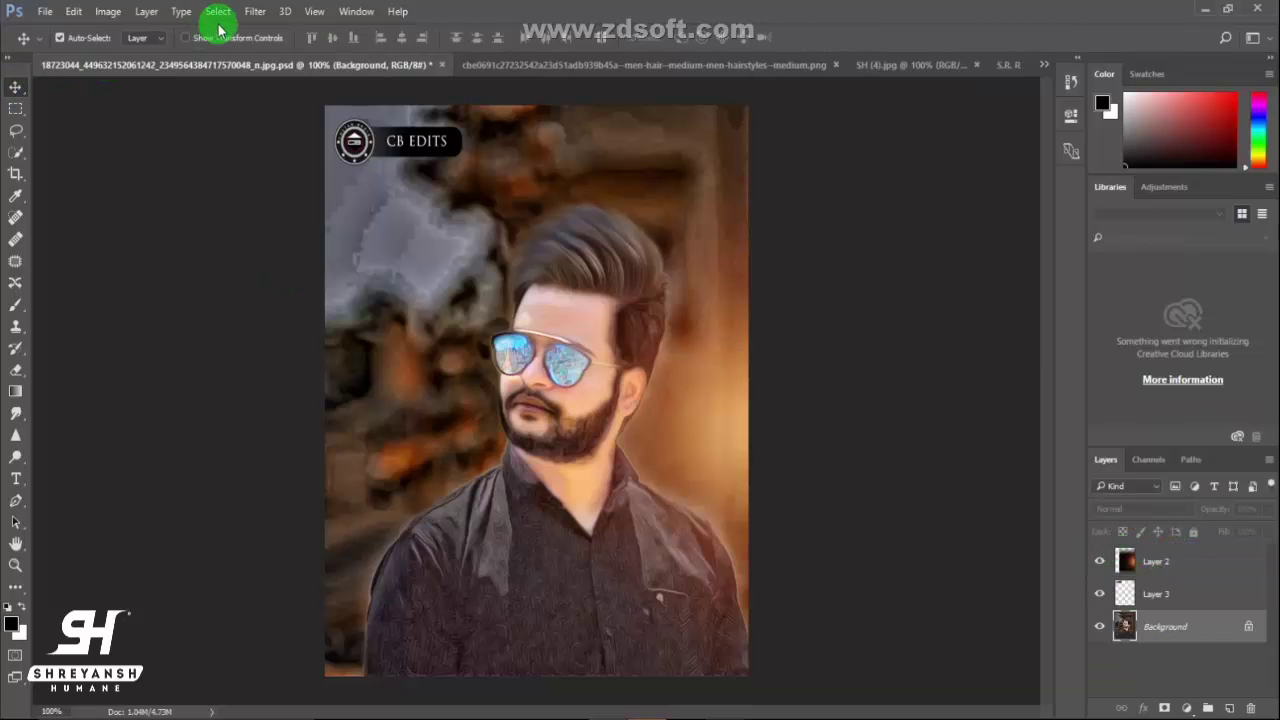
{"action": "left_click", "coordinate": [255, 11]}
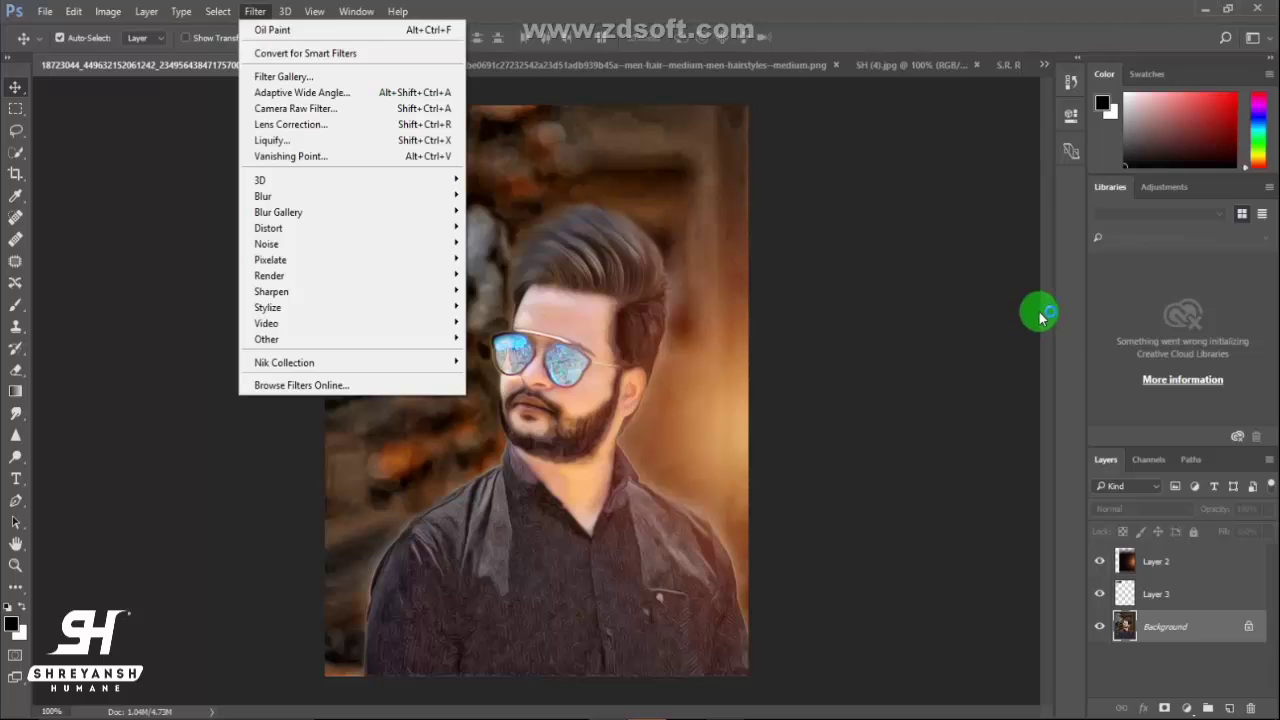
{"action": "left_click", "coordinate": [15, 409]}
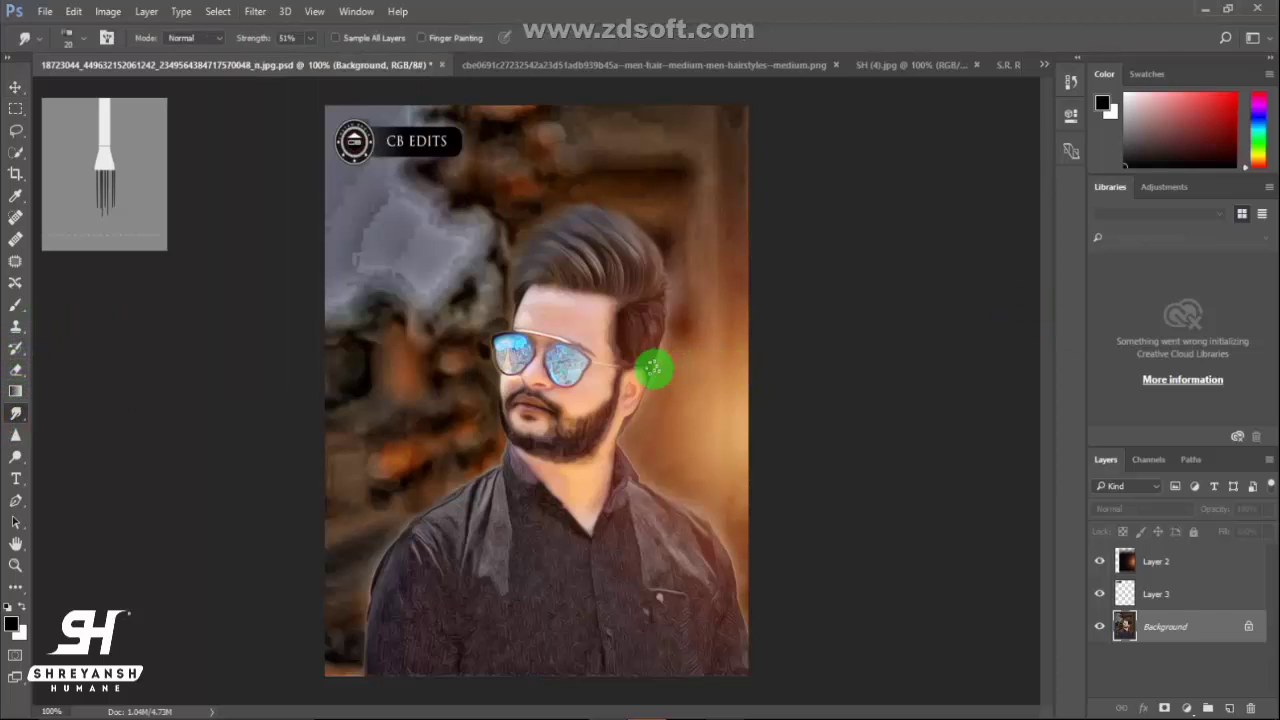
Step: Choose a soft round brush tip and zoom in on the hair beside the ear
{"action": "right_click", "coordinate": [548, 342]}
{"action": "left_click", "coordinate": [573, 487]}
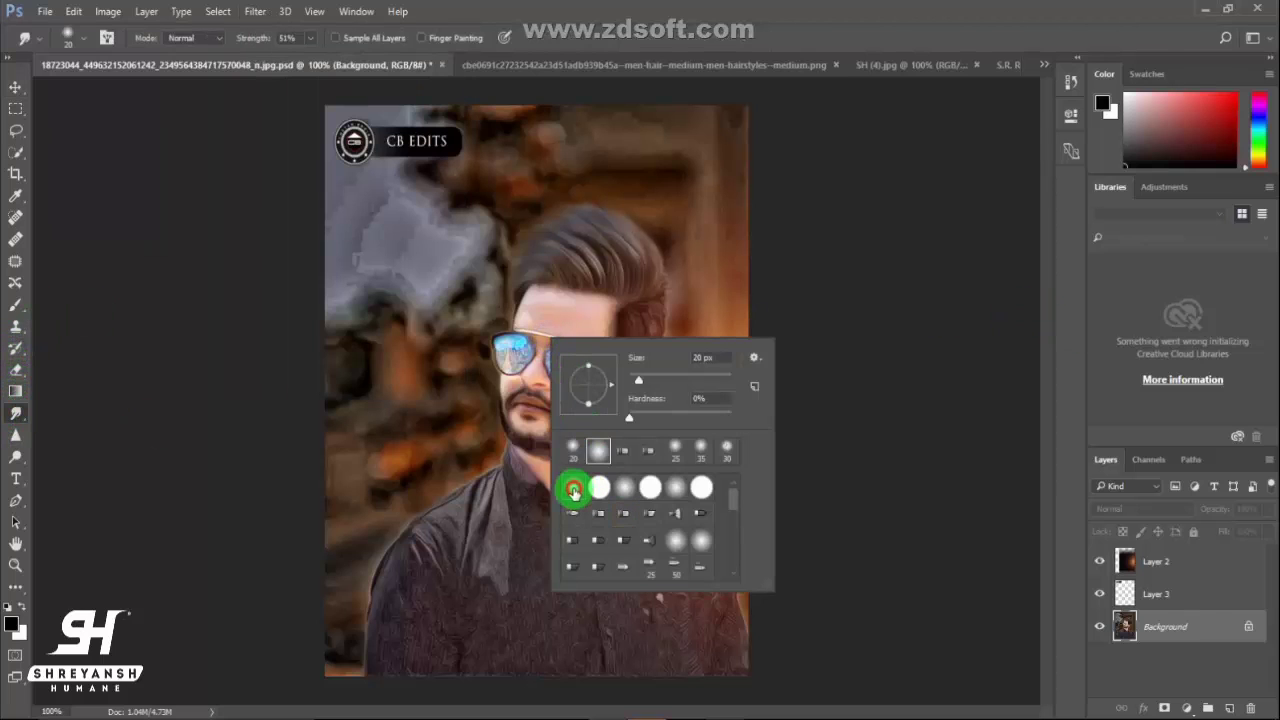
{"action": "left_click", "coordinate": [544, 312]}
{"action": "key", "text": "ctrl+plus"}
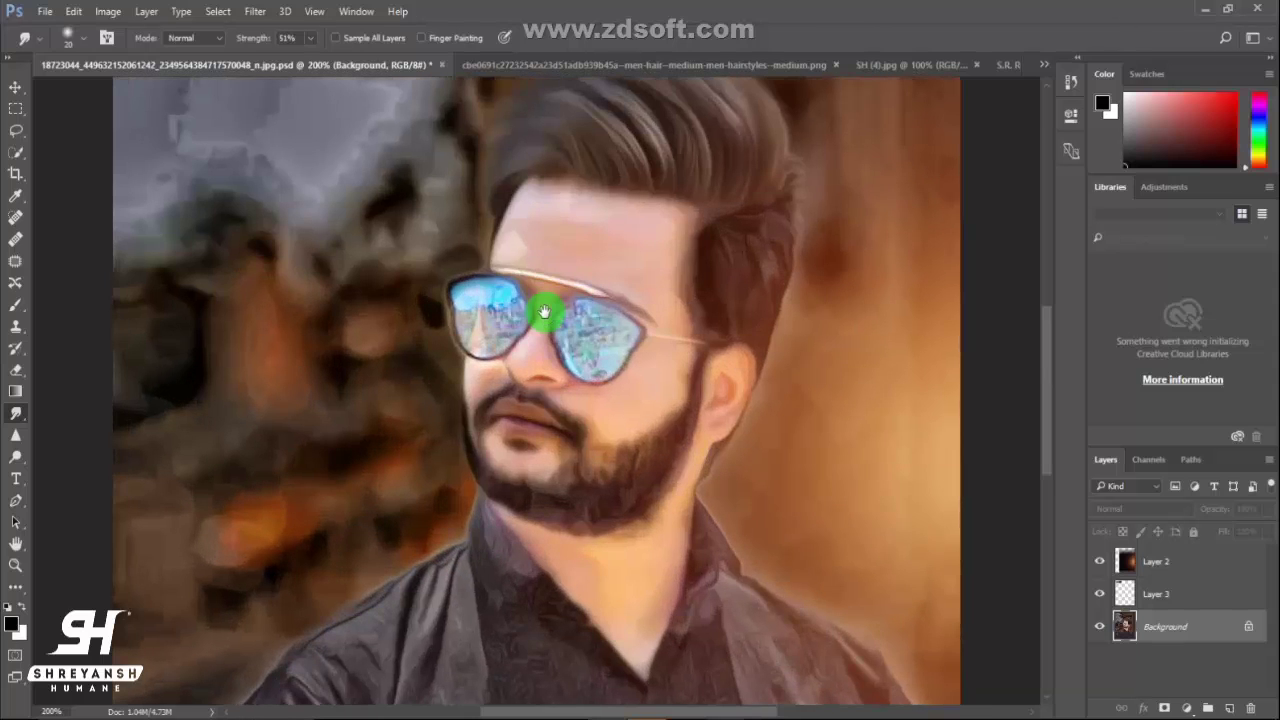
{"action": "left_click_drag", "start_coordinate": [544, 312], "coordinate": [285, 408]}
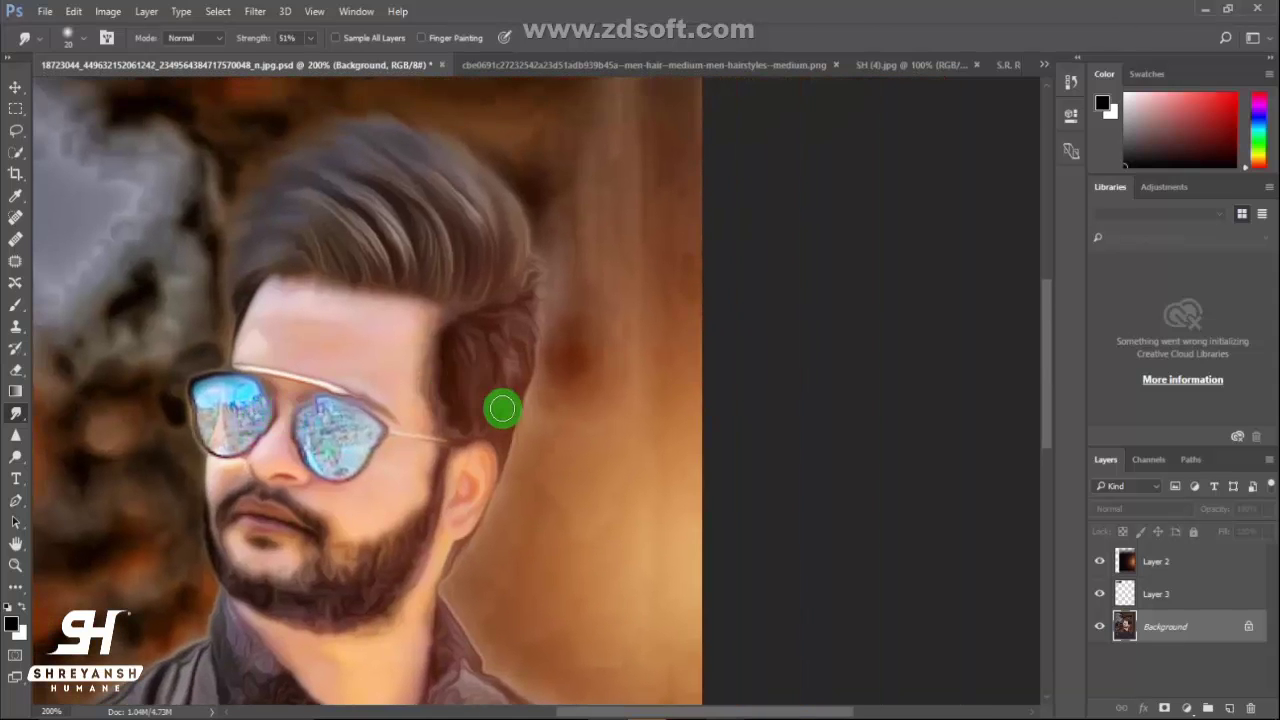
Step: Smudge the hair near the temple into the background with a much smaller brush
{"action": "key", "text": "bracketleft"}
{"action": "key", "text": "bracketleft"}
{"action": "key", "text": "bracketleft"}
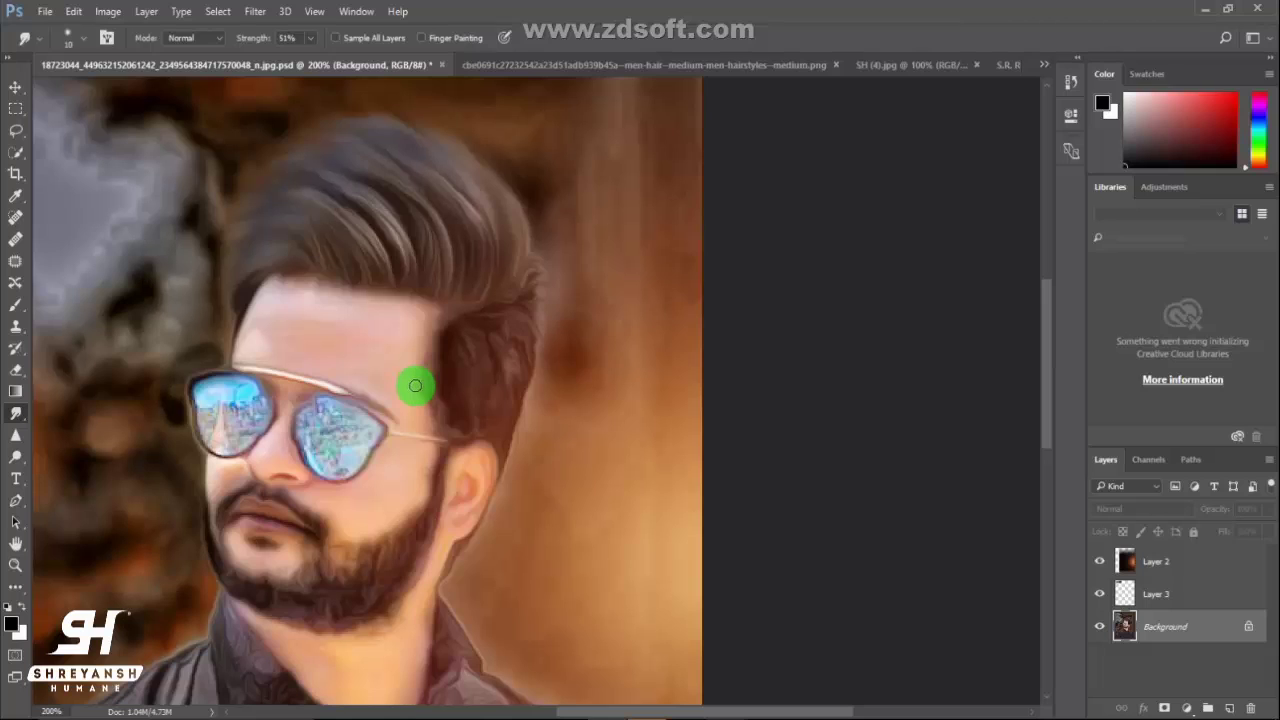
{"action": "mouse_move", "coordinate": [415, 385]}
{"action": "left_mouse_down"}
{"action": "mouse_move", "coordinate": [457, 383]}
{"action": "mouse_move", "coordinate": [400, 383]}
{"action": "mouse_move", "coordinate": [507, 377]}
{"action": "left_mouse_up"}
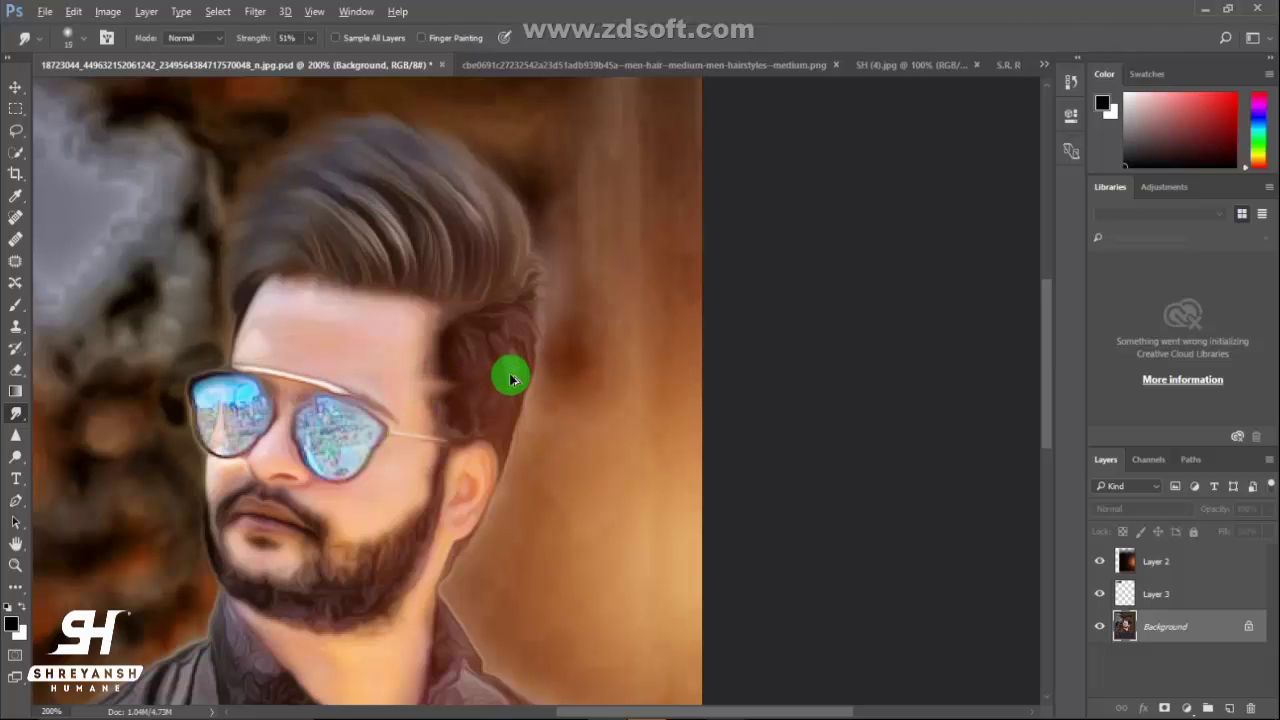
{"action": "mouse_move", "coordinate": [510, 378]}
{"action": "left_mouse_down"}
{"action": "mouse_move", "coordinate": [402, 388]}
{"action": "mouse_move", "coordinate": [506, 371]}
{"action": "mouse_move", "coordinate": [439, 392]}
{"action": "mouse_move", "coordinate": [681, 387]}
{"action": "left_mouse_up"}
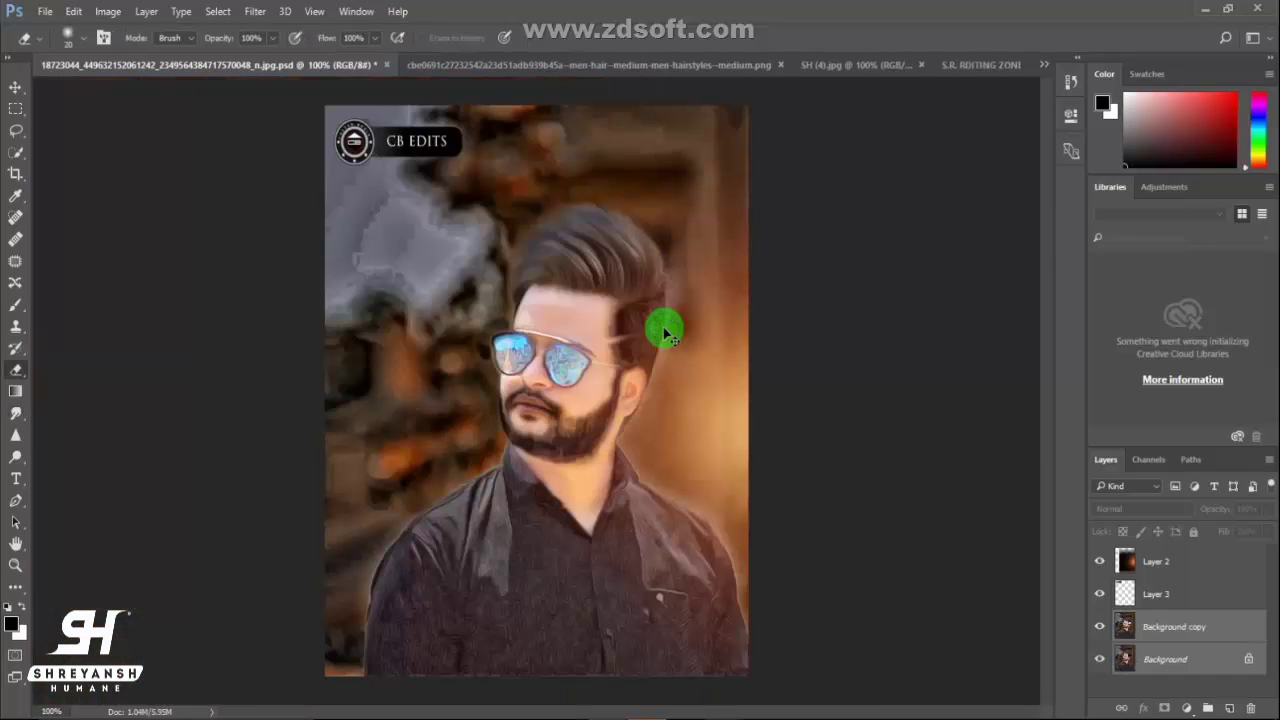
Step: Duplicate the Background layer into a Background copy layer with Ctrl+J
{"action": "right_click", "coordinate": [1160, 657]}
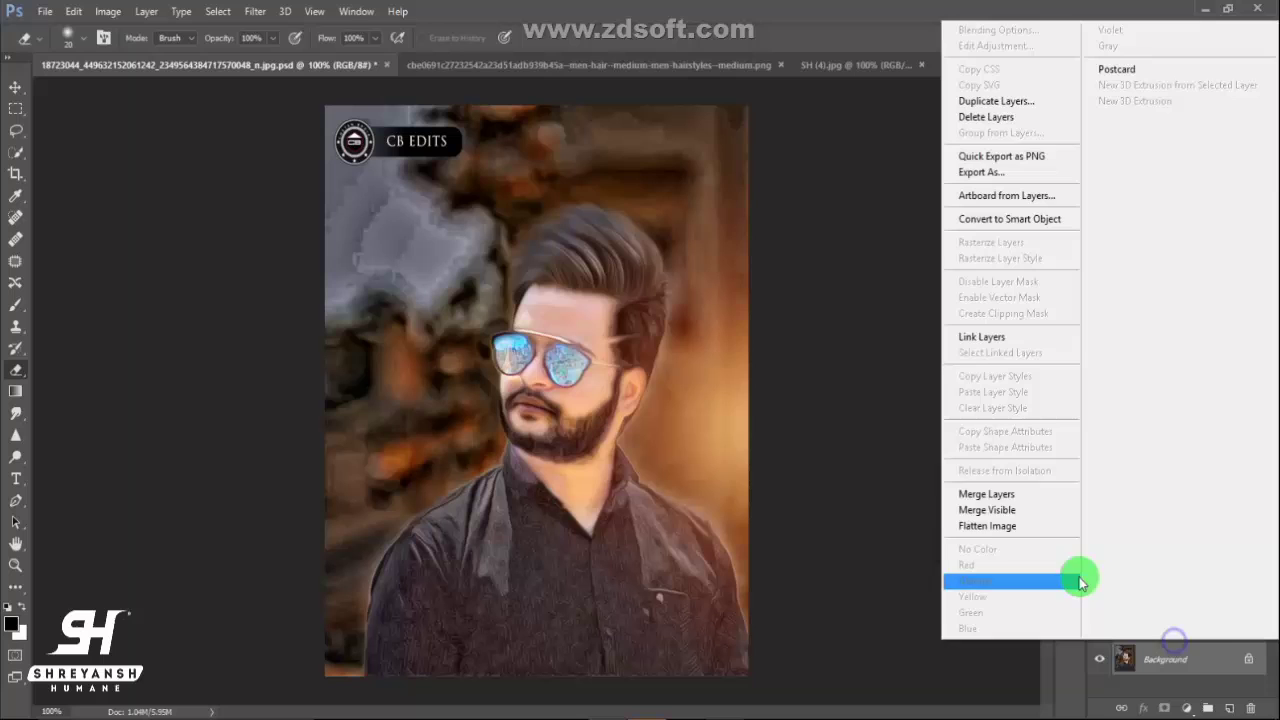
{"action": "left_click", "coordinate": [1016, 494]}
{"action": "key", "text": "ctrl+j"}
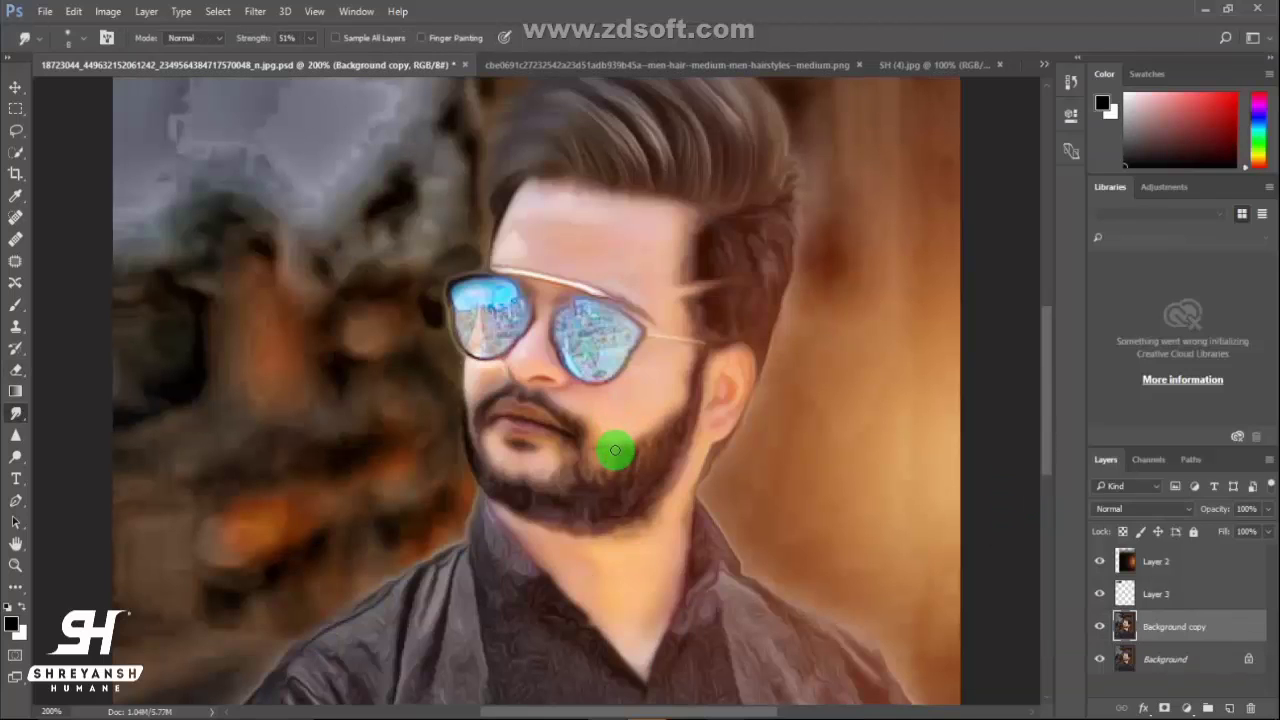
Step: Smudge the beard's right edge and cheek edge into the background on the copy
{"action": "mouse_move", "coordinate": [615, 450]}
{"action": "left_mouse_down"}
{"action": "mouse_move", "coordinate": [669, 457]}
{"action": "mouse_move", "coordinate": [617, 434]}
{"action": "mouse_move", "coordinate": [671, 457]}
{"action": "mouse_move", "coordinate": [600, 449]}
{"action": "mouse_move", "coordinate": [686, 429]}
{"action": "mouse_move", "coordinate": [646, 422]}
{"action": "mouse_move", "coordinate": [600, 434]}
{"action": "mouse_move", "coordinate": [683, 477]}
{"action": "mouse_move", "coordinate": [707, 456]}
{"action": "left_mouse_up"}
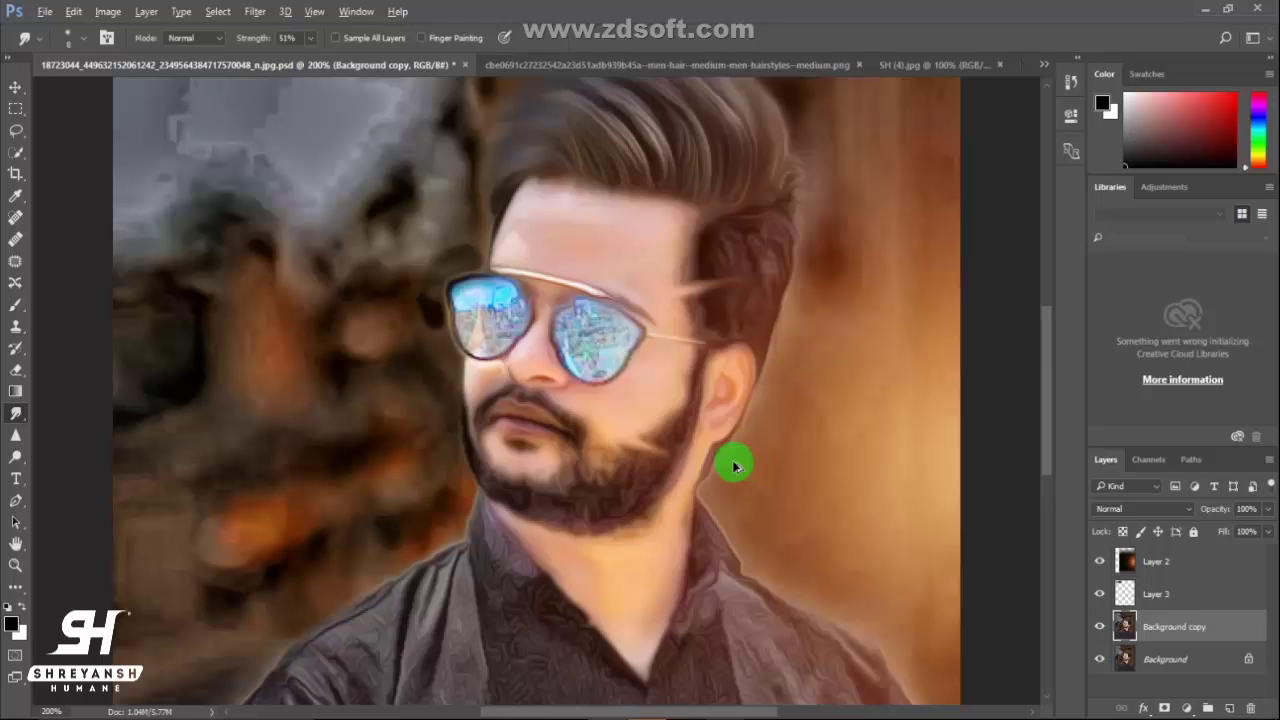
{"action": "mouse_move", "coordinate": [735, 466]}
{"action": "left_mouse_down"}
{"action": "mouse_move", "coordinate": [629, 449]}
{"action": "mouse_move", "coordinate": [689, 434]}
{"action": "mouse_move", "coordinate": [667, 435]}
{"action": "left_mouse_up"}
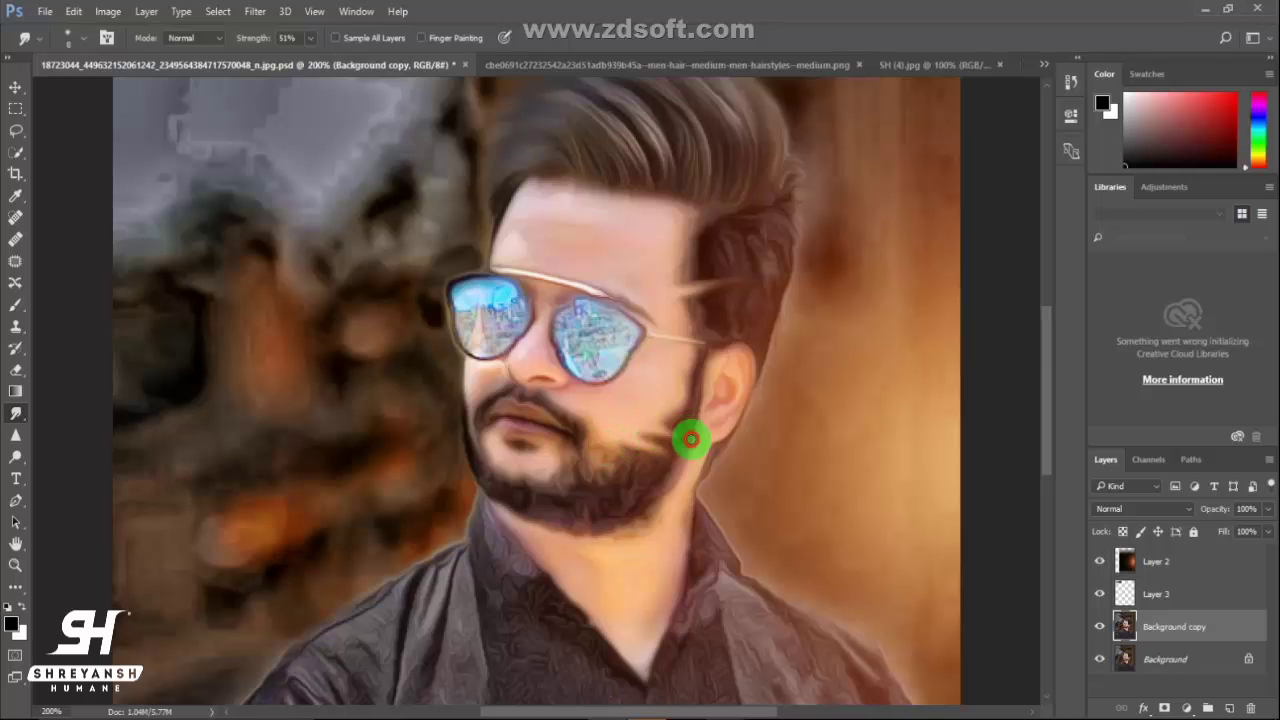
{"action": "key", "text": "ctrl+minus"}
{"action": "key", "text": "ctrl+minus"}
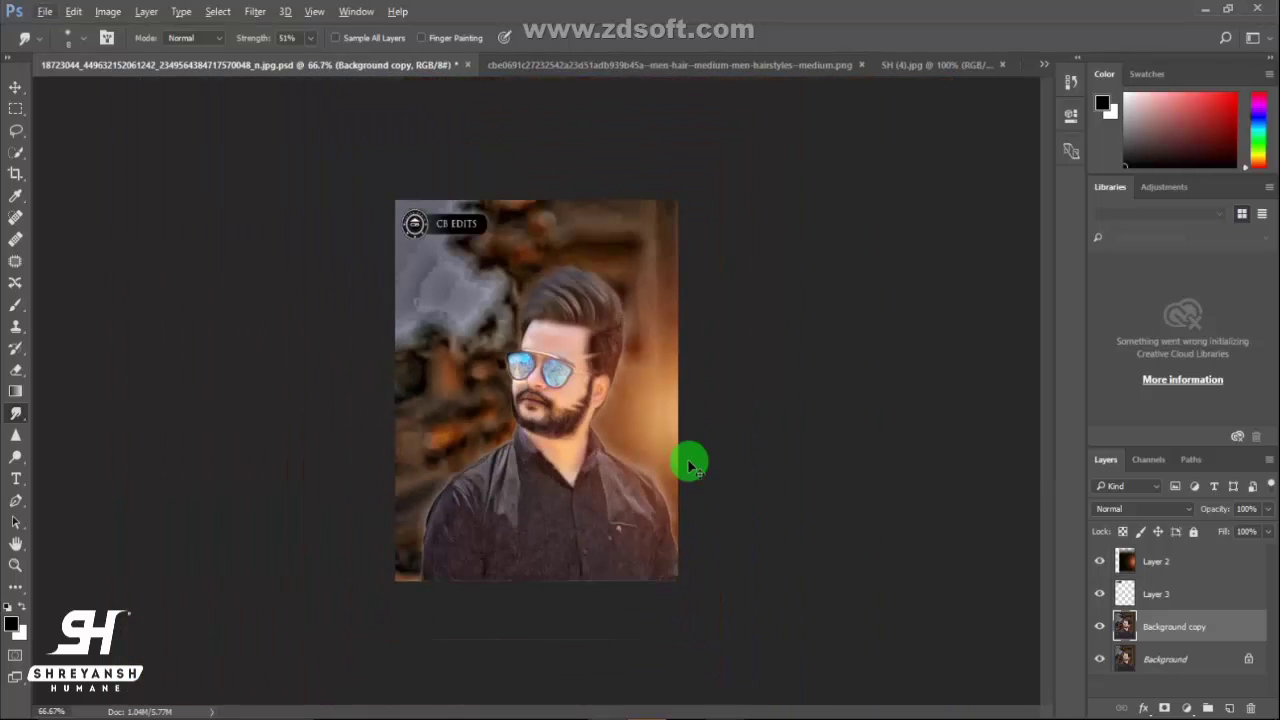
{"action": "key", "text": "ctrl+plus"}
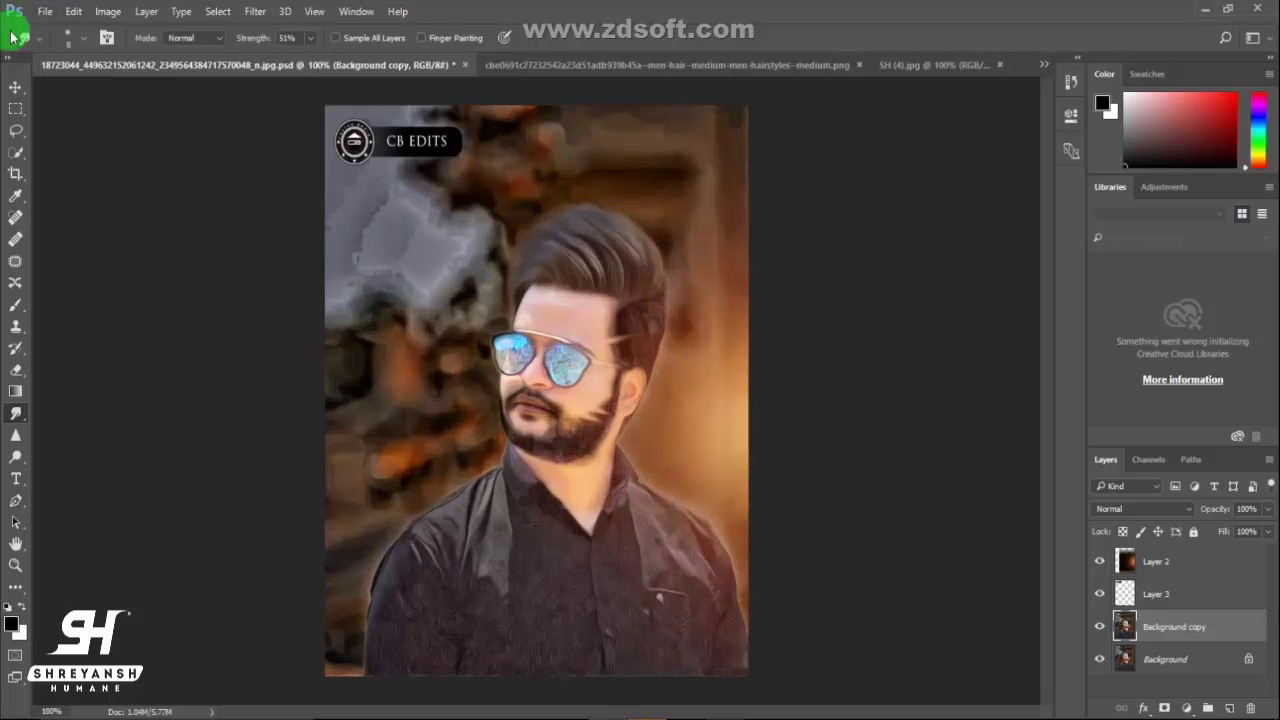
Step: Lower Layer 2's glow opacity to about 82%
{"action": "left_click", "coordinate": [16, 86]}
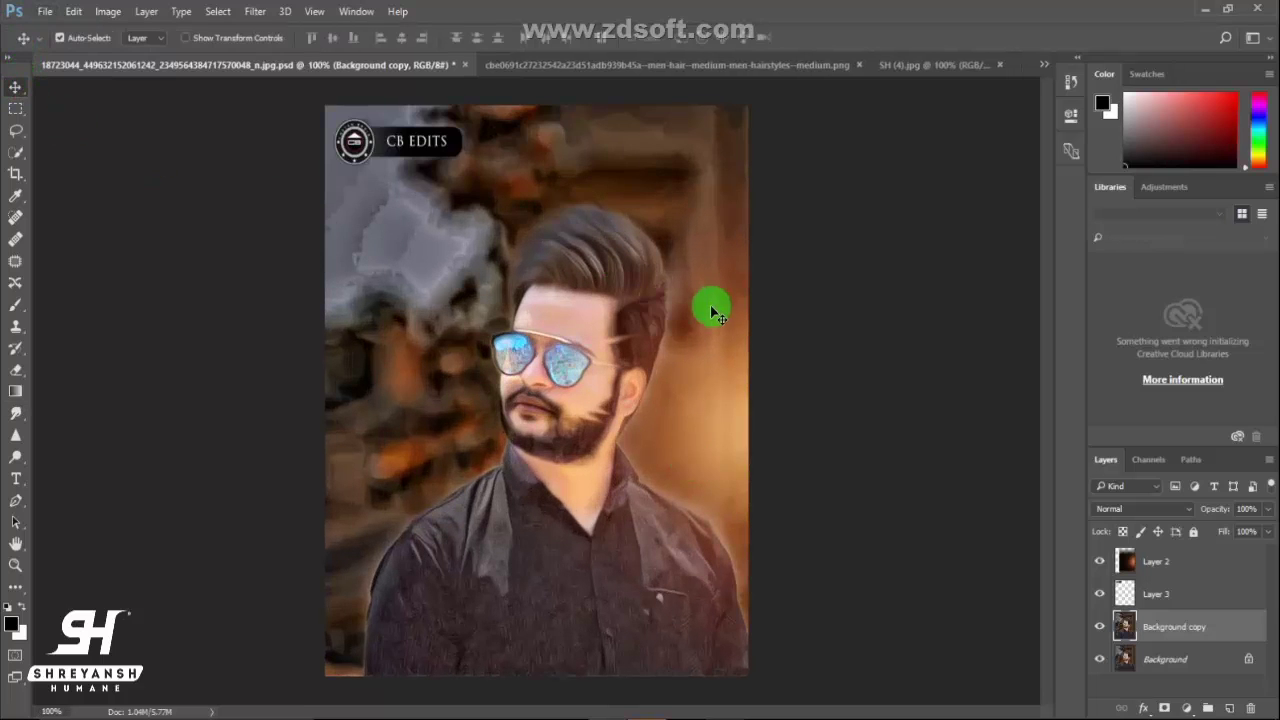
{"action": "left_click", "coordinate": [1181, 568]}
{"action": "left_click", "coordinate": [1266, 510]}
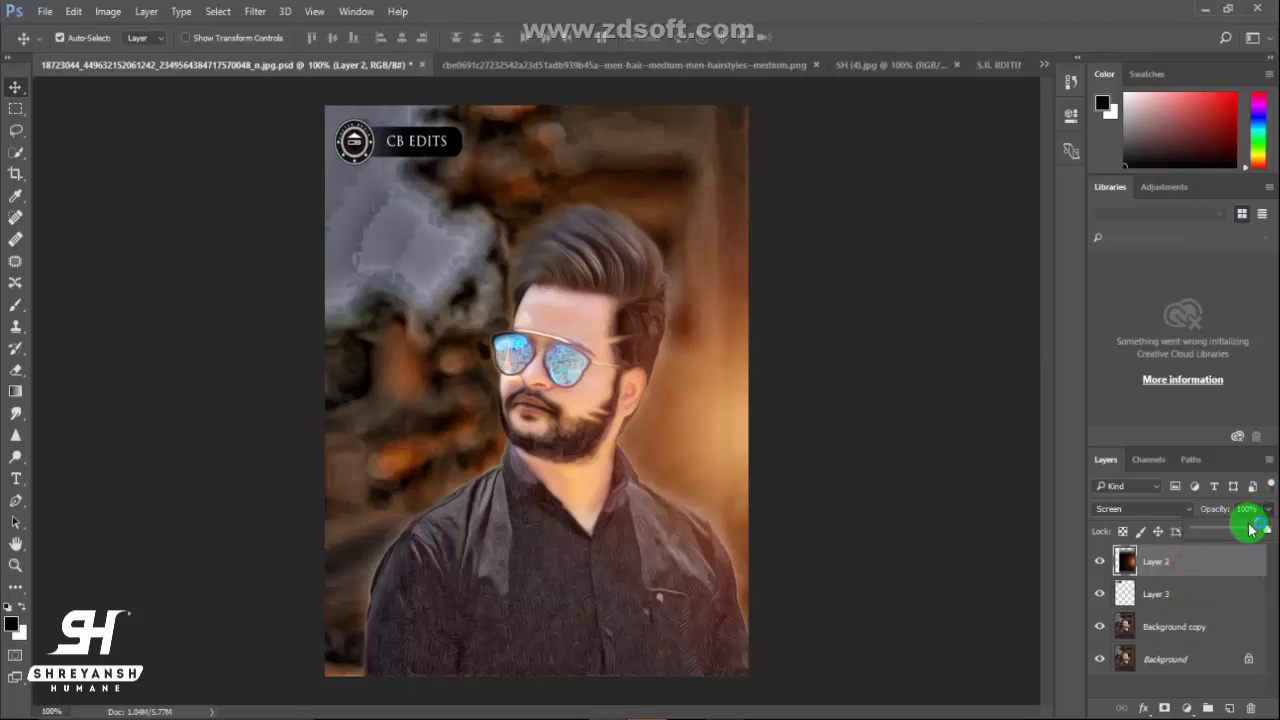
{"action": "left_click_drag", "start_coordinate": [1259, 532], "coordinate": [1256, 532]}
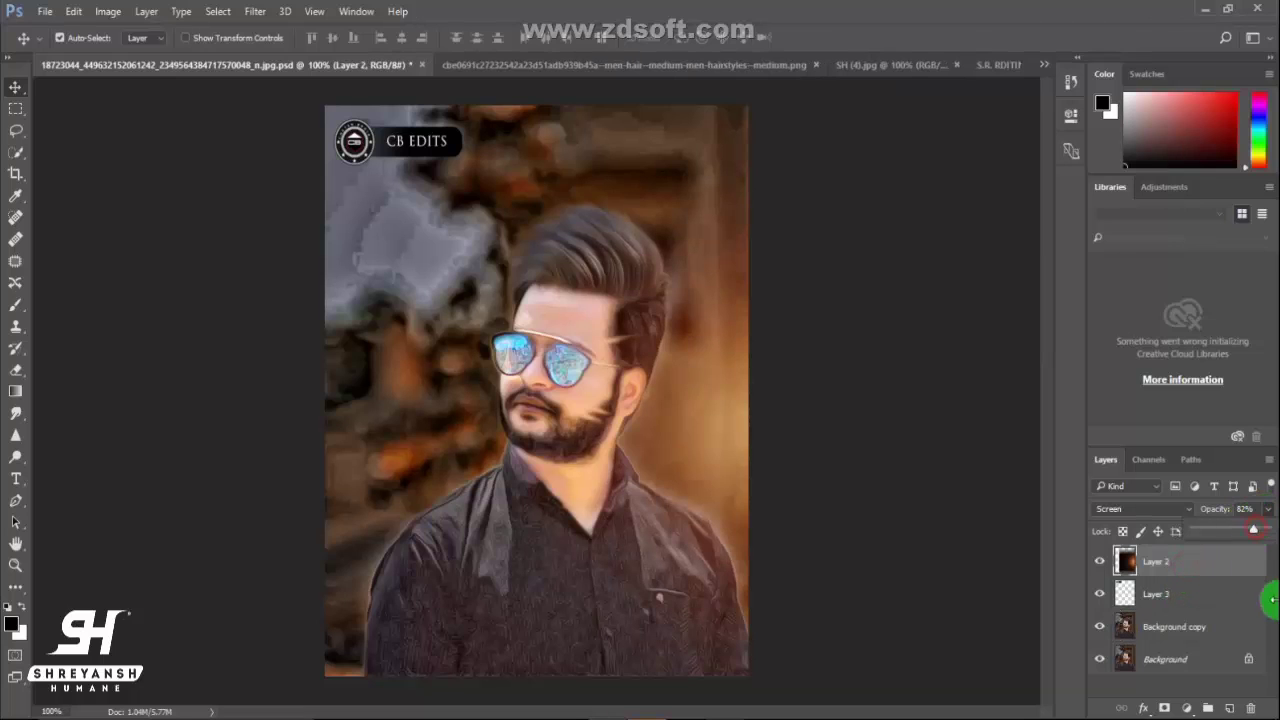
Step: Select all layers and merge them into a single Background layer
{"action": "left_click", "coordinate": [1194, 660]}
{"action": "left_click", "coordinate": [1182, 590], "text": "shift"}
{"action": "left_click", "coordinate": [1170, 563], "text": "shift"}
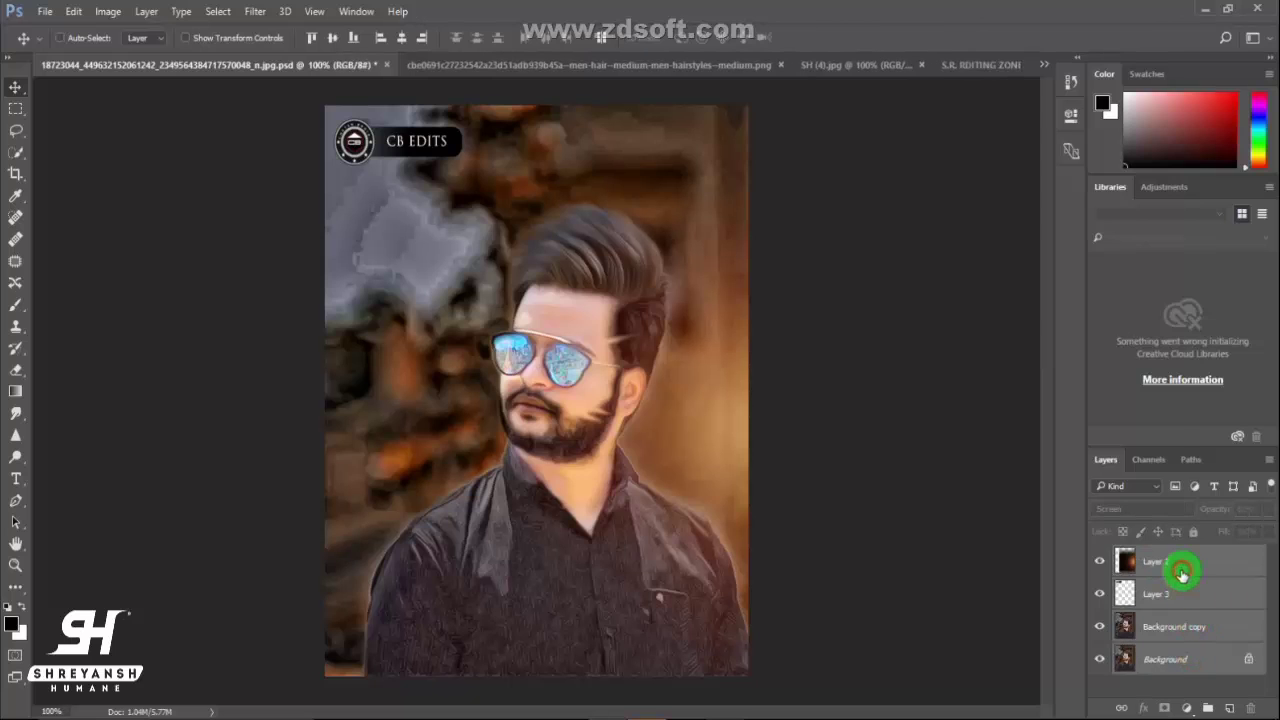
{"action": "right_click", "coordinate": [1180, 568]}
{"action": "left_click", "coordinate": [914, 573]}
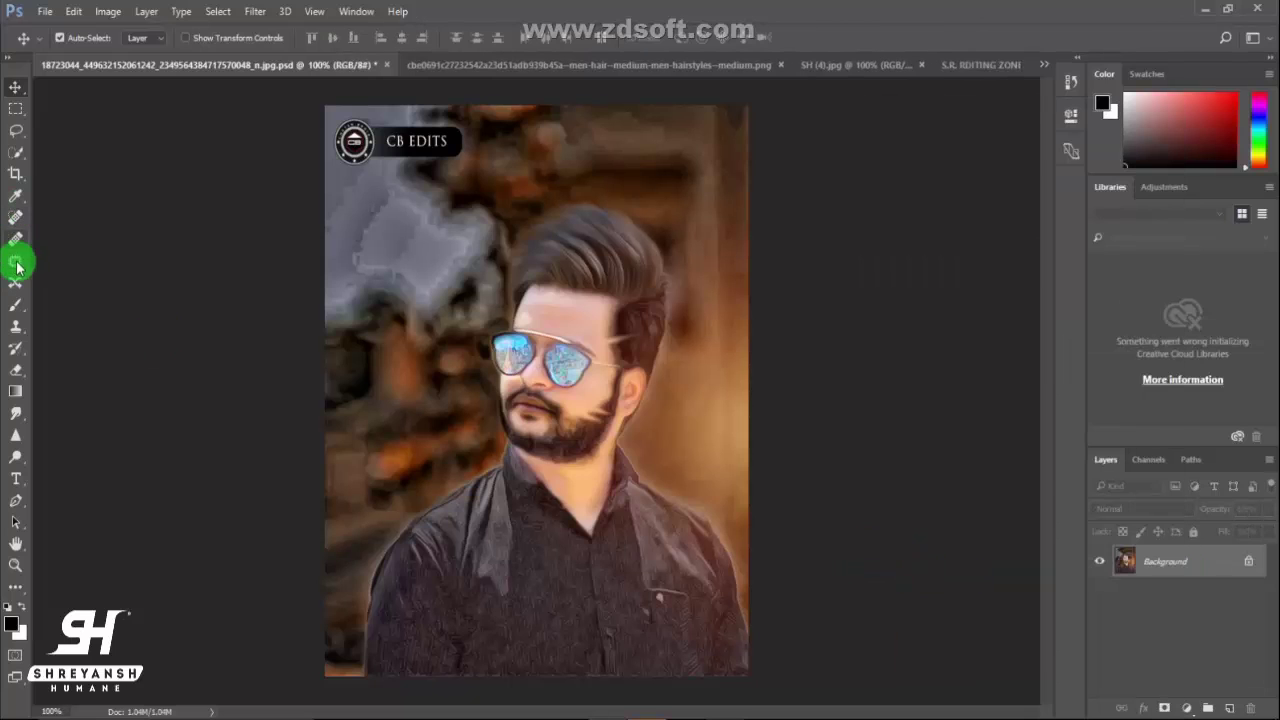
Step: Commit a crop around the whole picture
{"action": "left_click", "coordinate": [13, 180]}
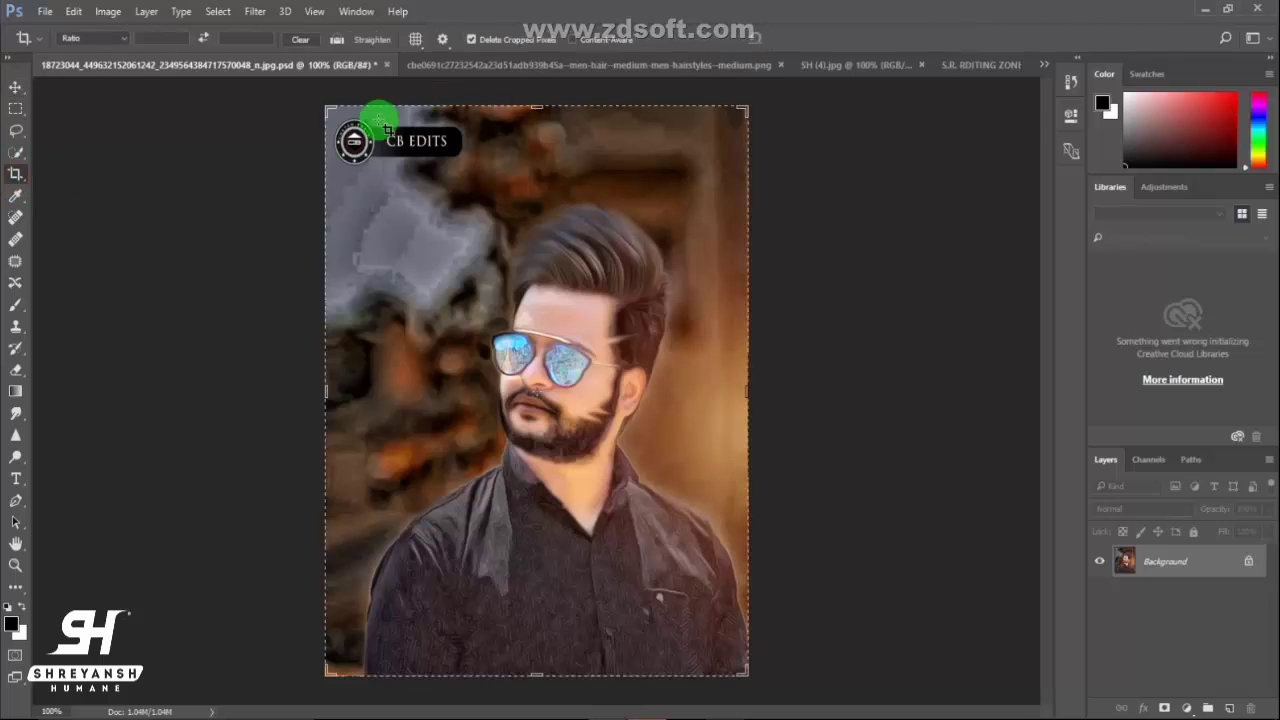
{"action": "left_click", "coordinate": [324, 108]}
{"action": "left_click", "coordinate": [808, 40]}
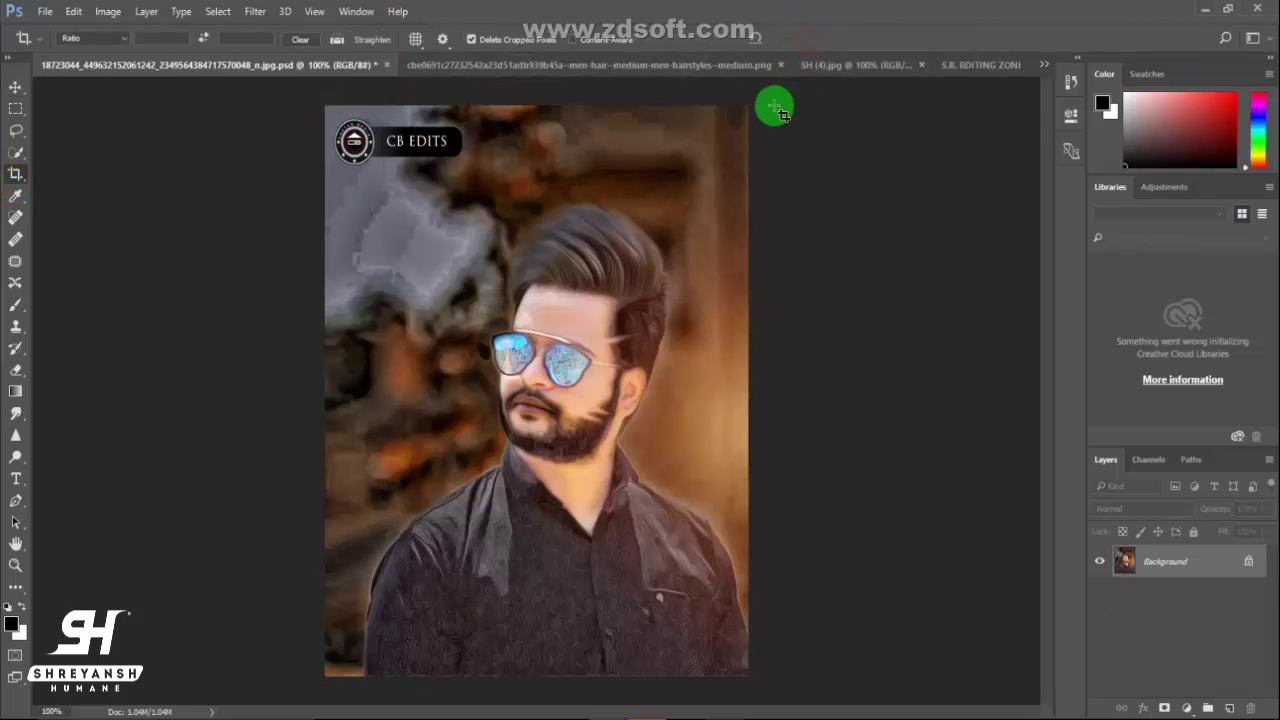
{"action": "left_click", "coordinate": [13, 88]}
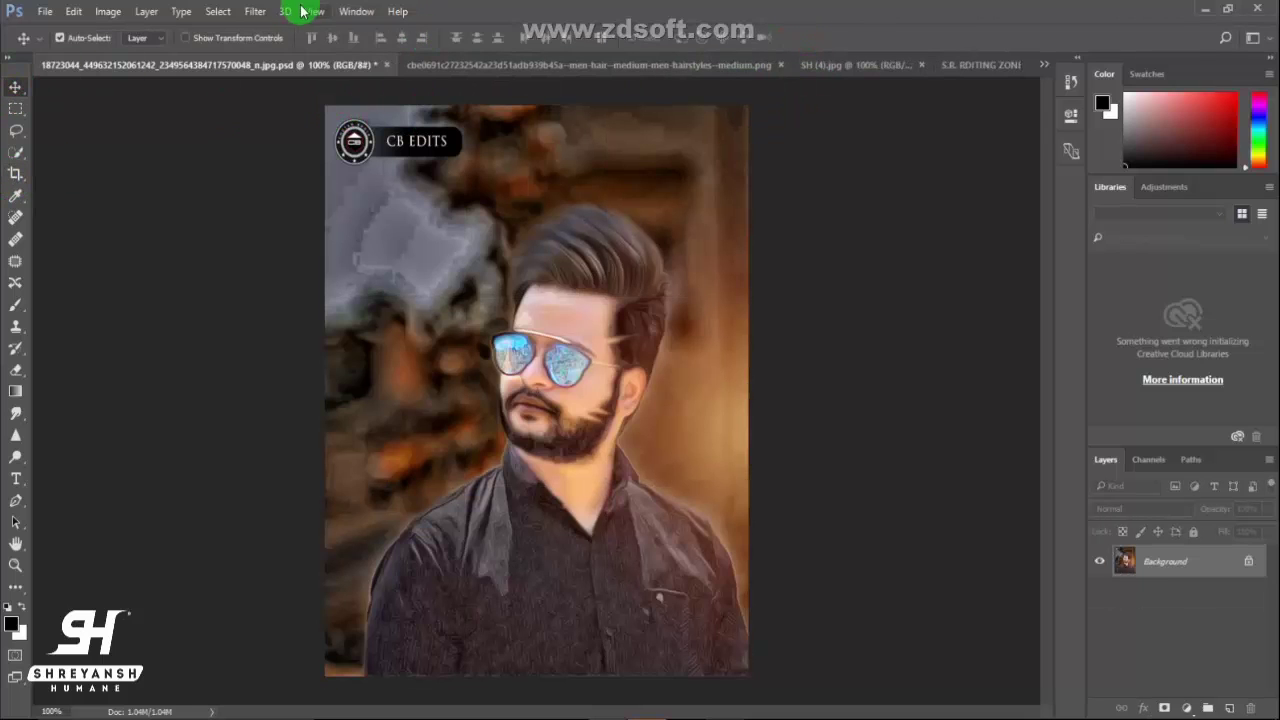
Step: Open the Camera Raw Filter and raise exposure, highlights and shadows to about +31
{"action": "left_click", "coordinate": [255, 11]}
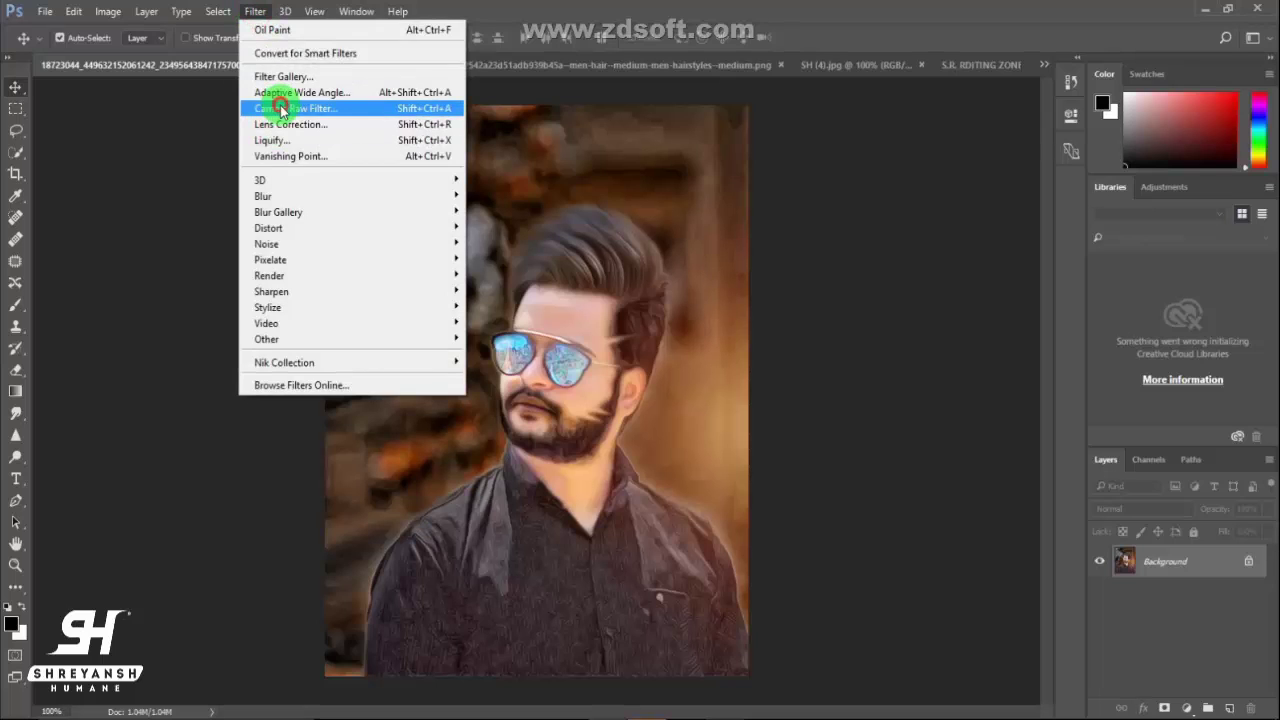
{"action": "left_click", "coordinate": [280, 108]}
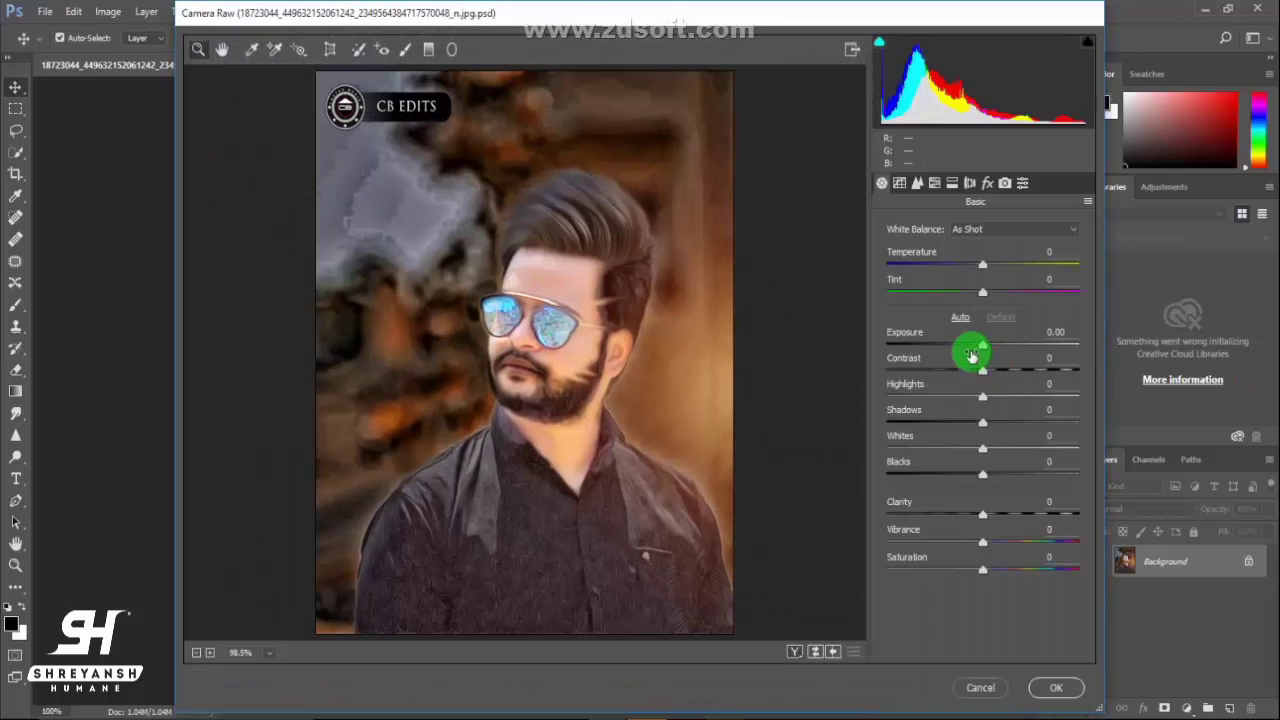
{"action": "left_click_drag", "start_coordinate": [981, 338], "coordinate": [988, 345]}
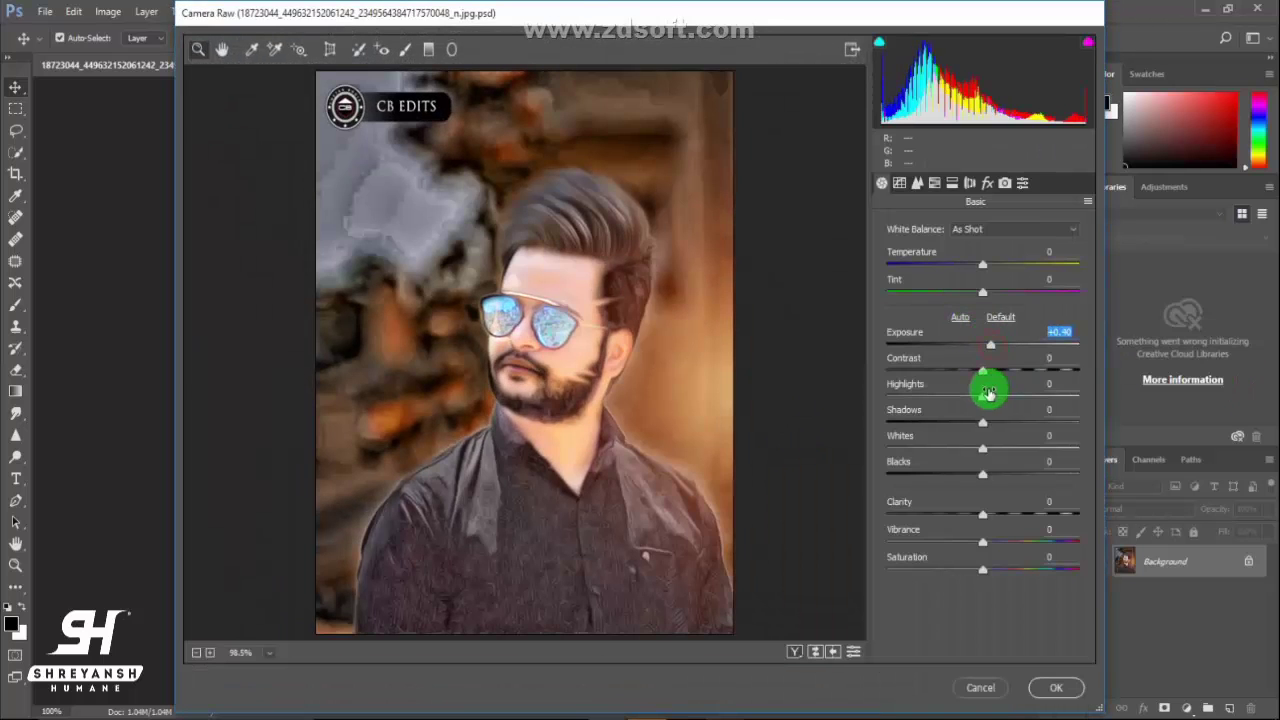
{"action": "mouse_move", "coordinate": [985, 396]}
{"action": "left_mouse_down"}
{"action": "mouse_move", "coordinate": [1011, 397]}
{"action": "mouse_move", "coordinate": [993, 397]}
{"action": "mouse_move", "coordinate": [1018, 423]}
{"action": "mouse_move", "coordinate": [987, 476]}
{"action": "left_mouse_up"}
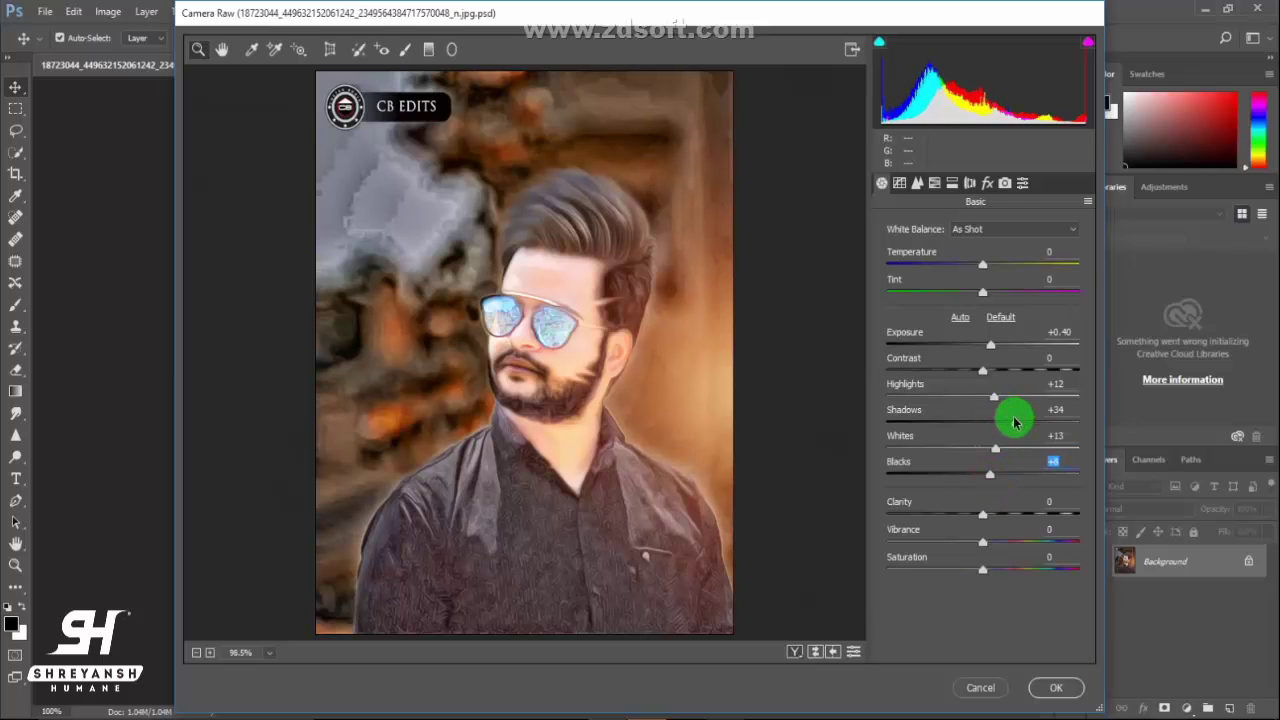
{"action": "left_click_drag", "start_coordinate": [1013, 423], "coordinate": [1011, 423]}
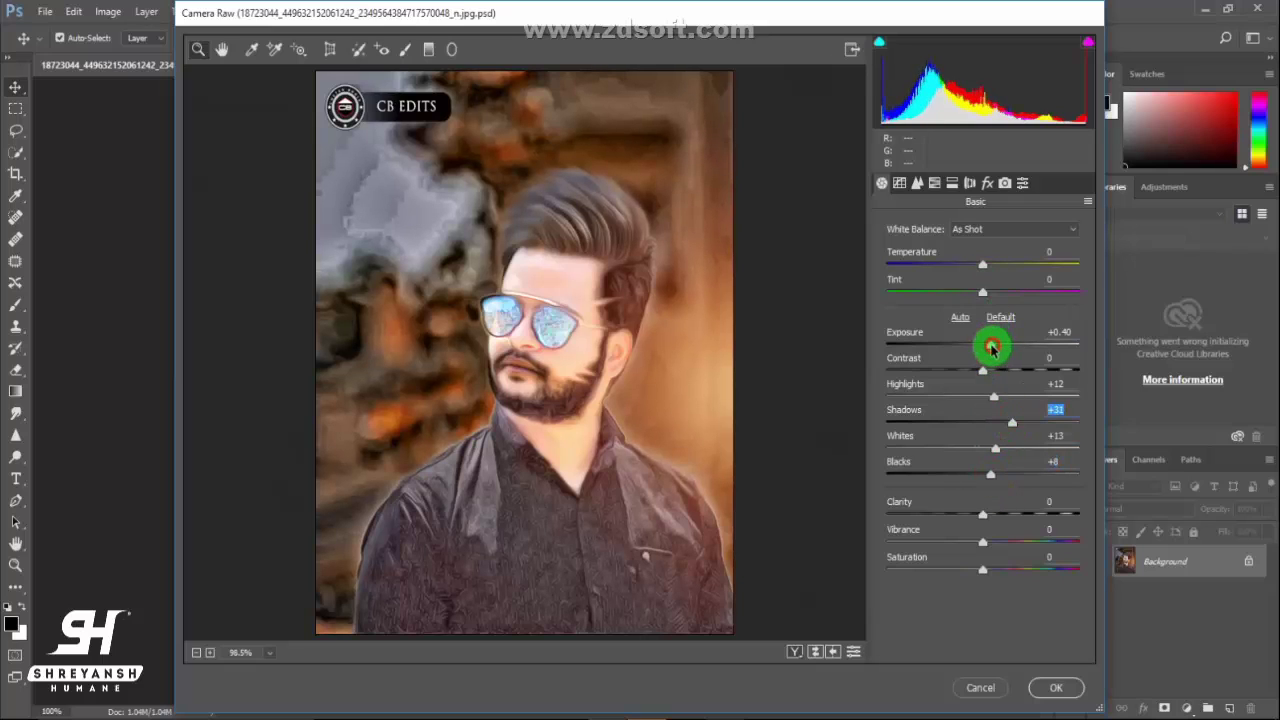
{"action": "left_click_drag", "start_coordinate": [991, 346], "coordinate": [987, 345]}
Step: Add post-crop vignetting to darken the edges, then set exposure +0.05 and highlights +17
{"action": "left_click", "coordinate": [987, 183]}
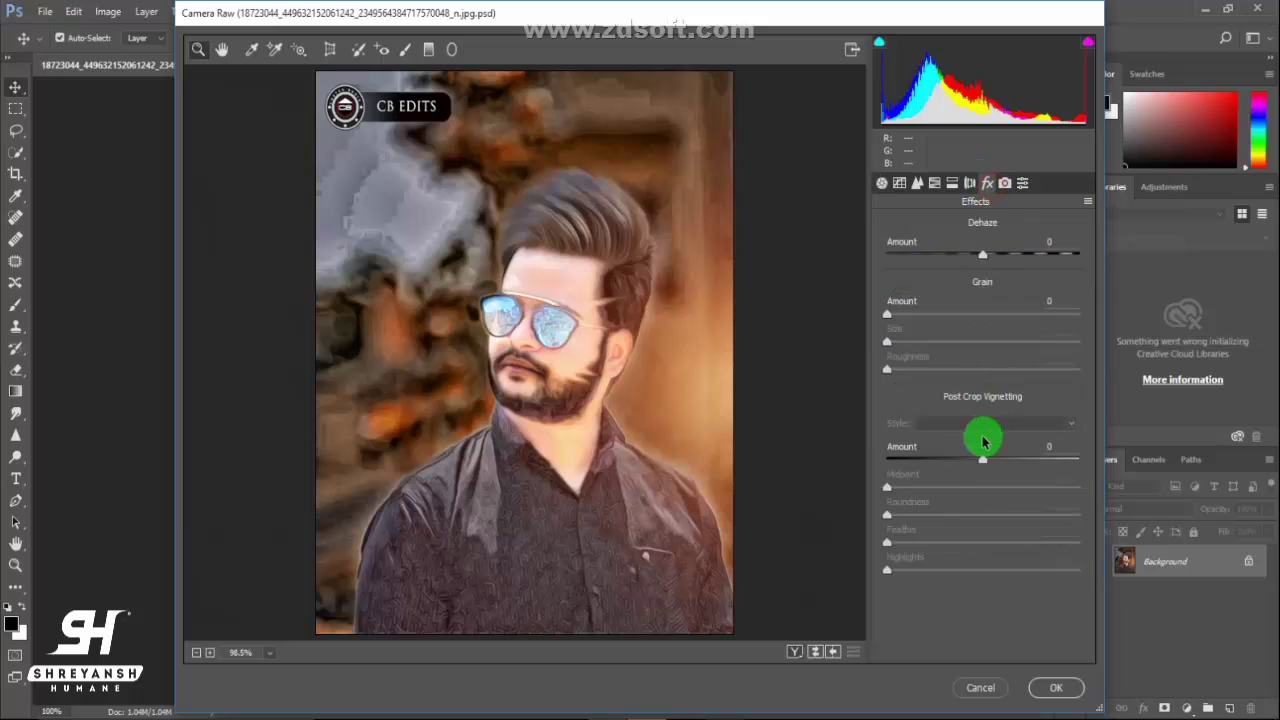
{"action": "left_click_drag", "start_coordinate": [983, 445], "coordinate": [957, 461]}
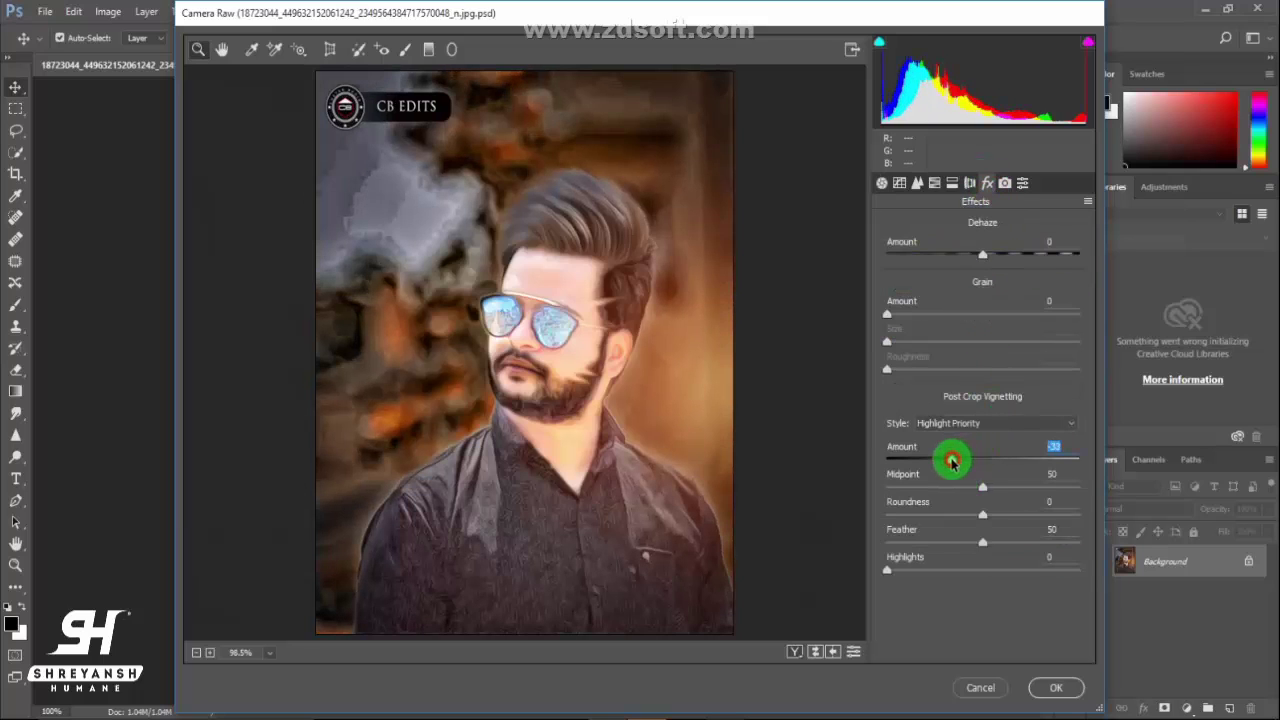
{"action": "left_click", "coordinate": [881, 183]}
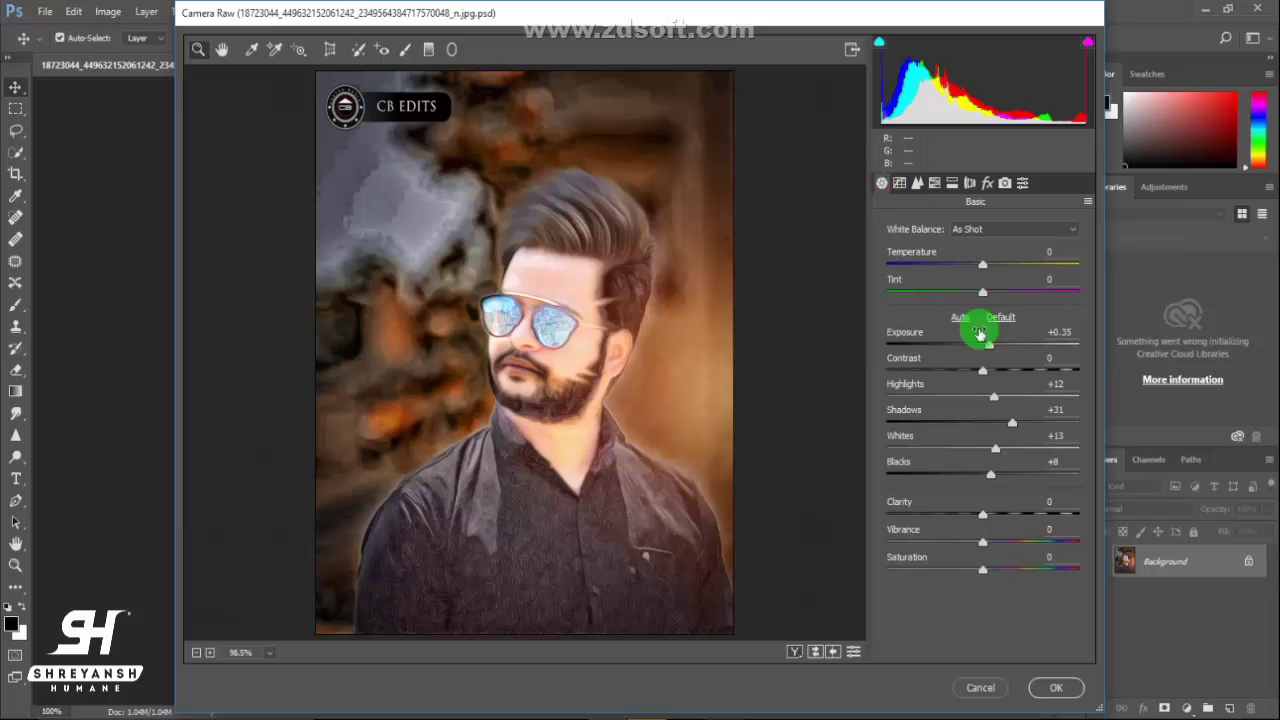
{"action": "left_click_drag", "start_coordinate": [990, 349], "coordinate": [984, 345]}
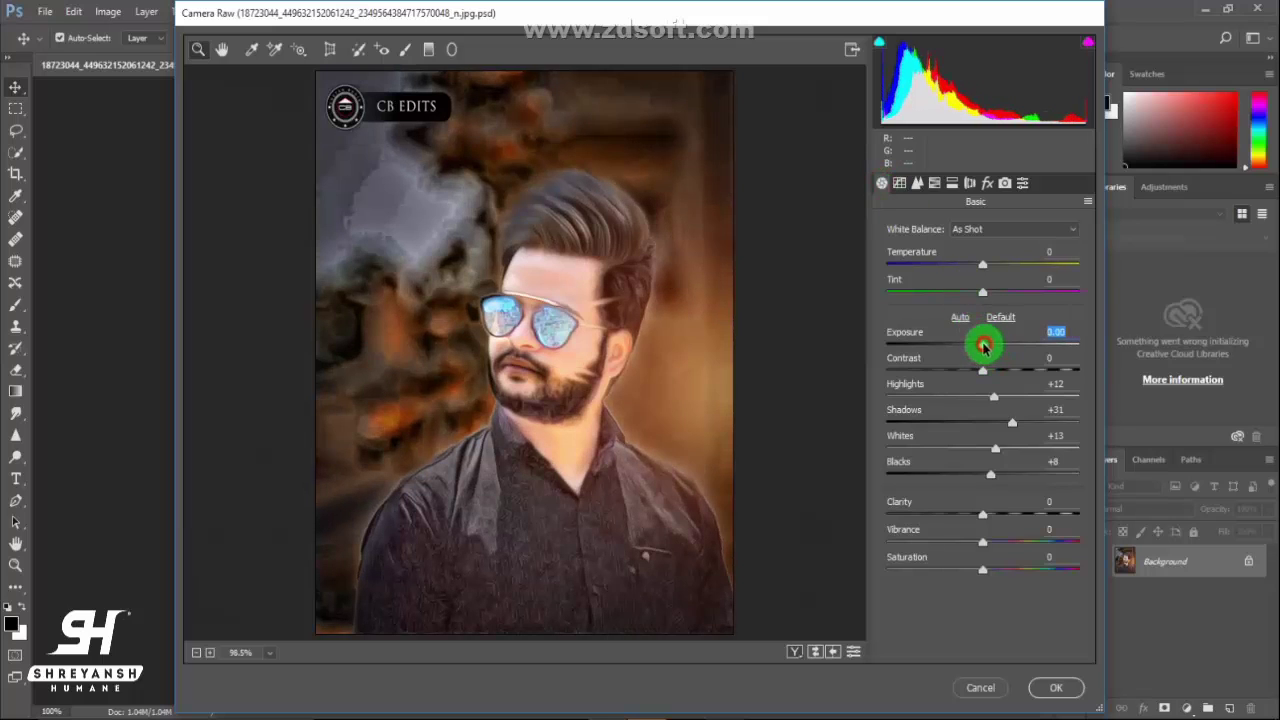
{"action": "left_click", "coordinate": [1014, 443]}
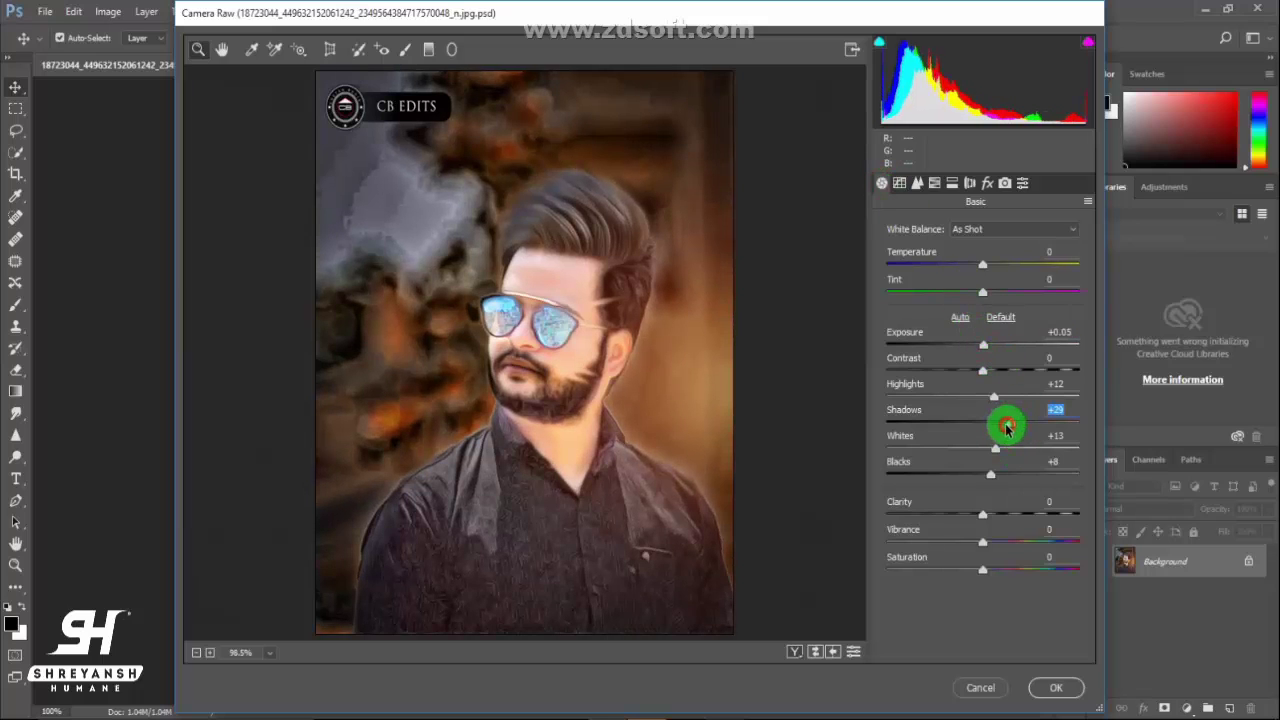
{"action": "left_click_drag", "start_coordinate": [993, 405], "coordinate": [1004, 399]}
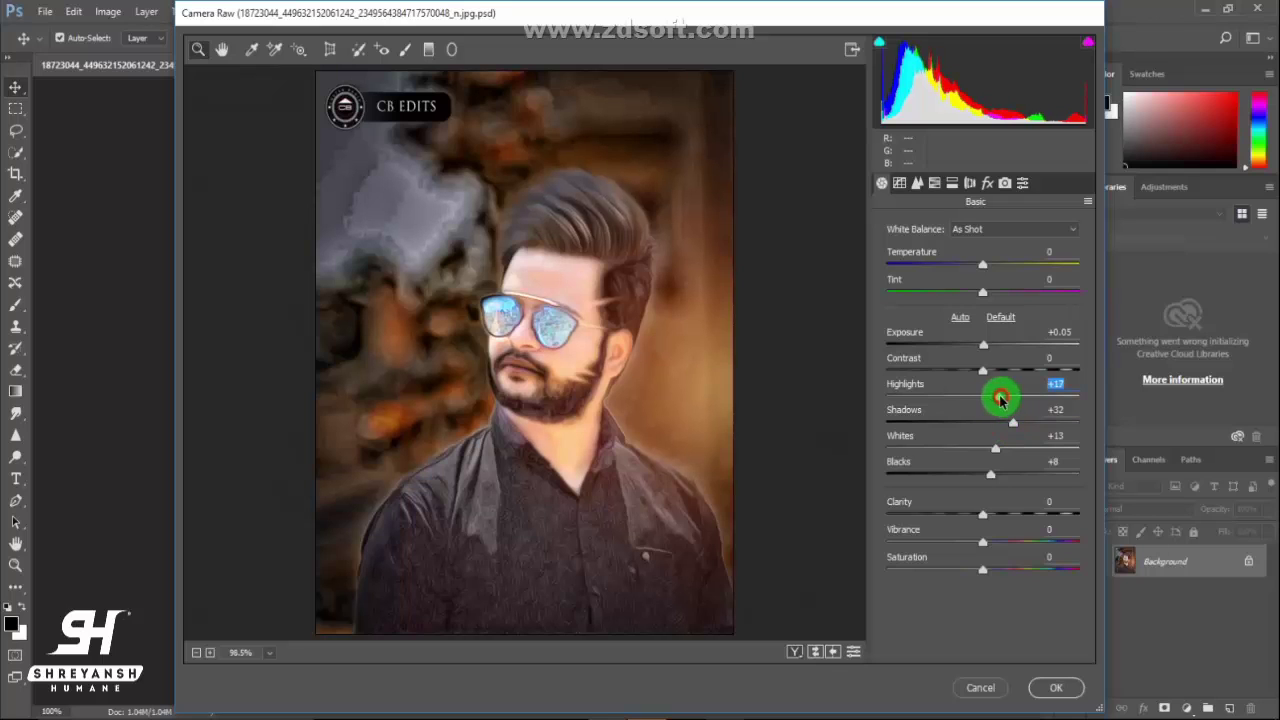
Step: Raise Orange luminance to +16 and apply the Camera Raw filter
{"action": "left_click", "coordinate": [934, 184]}
{"action": "left_click", "coordinate": [1008, 255]}
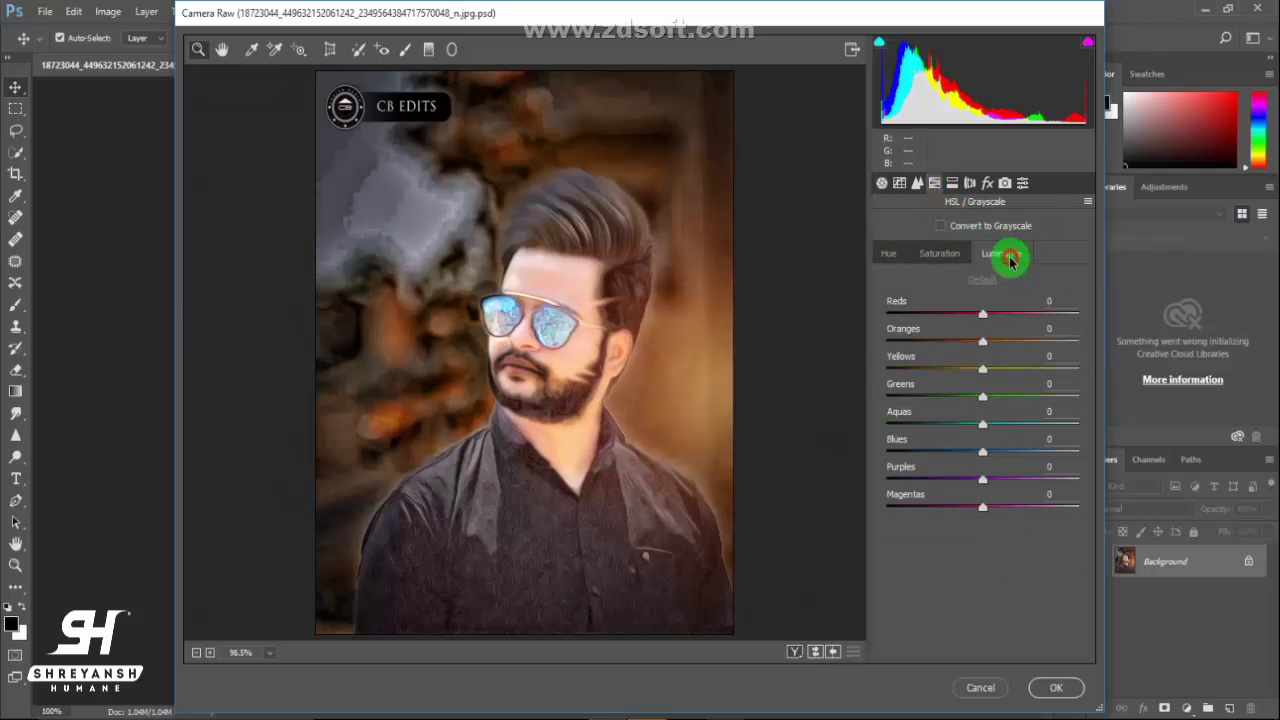
{"action": "left_click_drag", "start_coordinate": [982, 341], "coordinate": [1000, 343]}
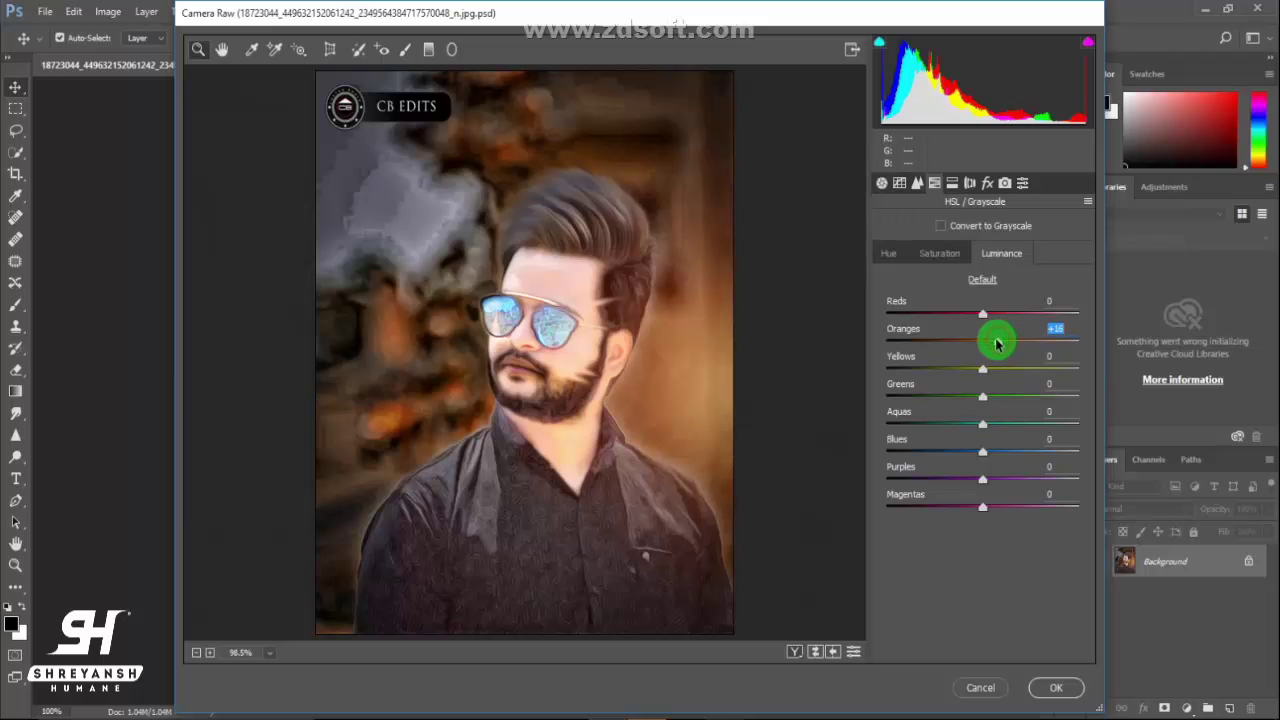
{"action": "left_click", "coordinate": [1052, 687]}
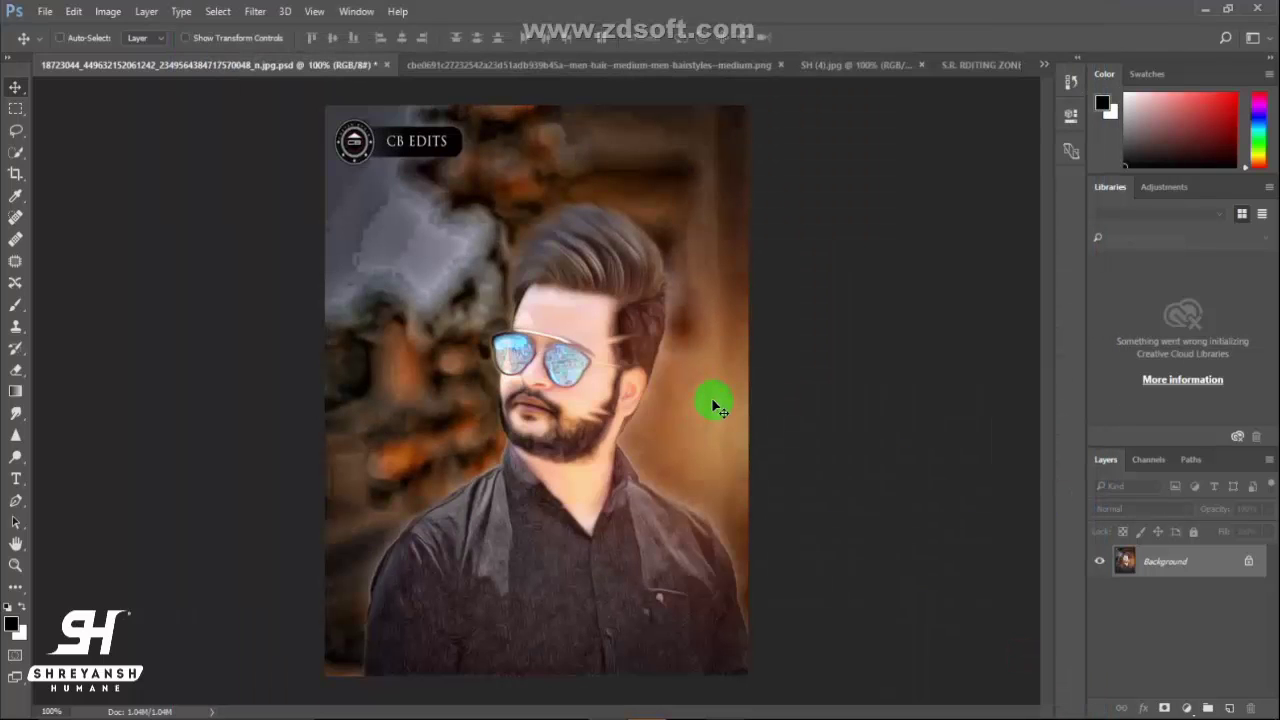
Step: Zoom in and quick-select the sunglass lenses
{"action": "scroll", "coordinate": [713, 405], "scroll_direction": "up", "scroll_amount": 1}
{"action": "scroll", "coordinate": [713, 405], "scroll_direction": "up", "scroll_amount": 1}
{"action": "scroll", "coordinate": [713, 405], "scroll_direction": "down", "scroll_amount": 1}
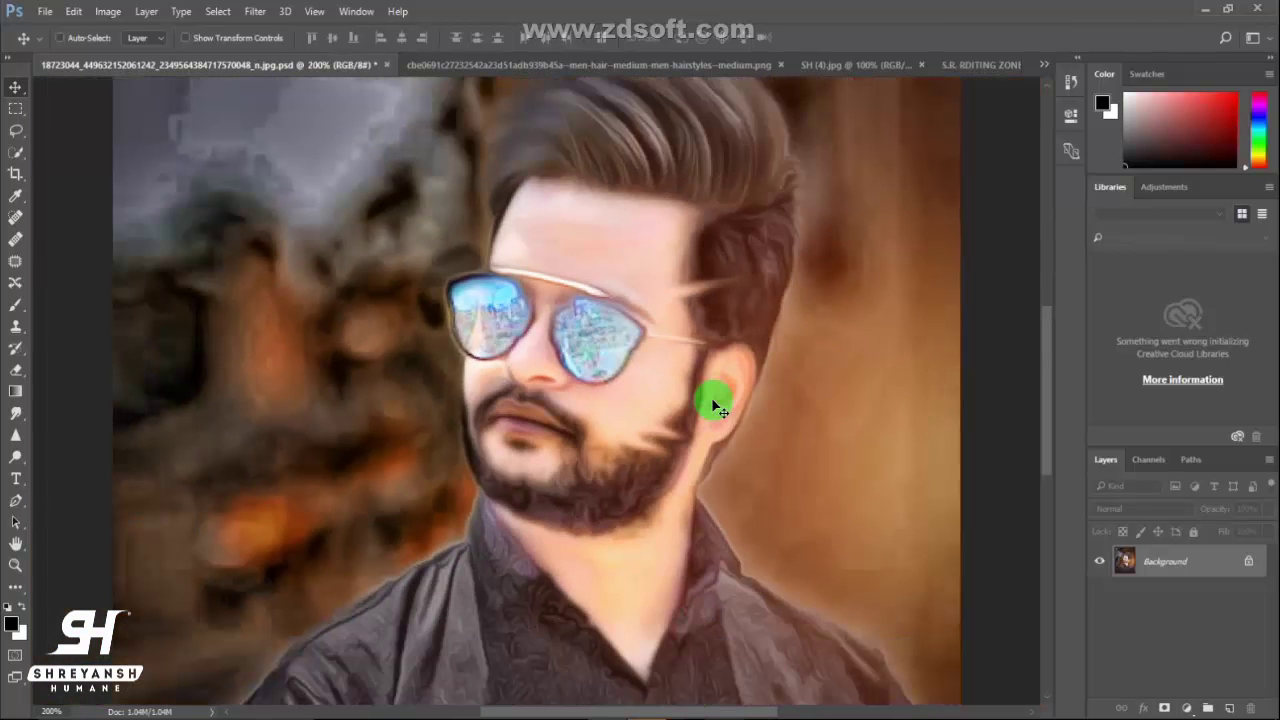
{"action": "left_click", "coordinate": [16, 152]}
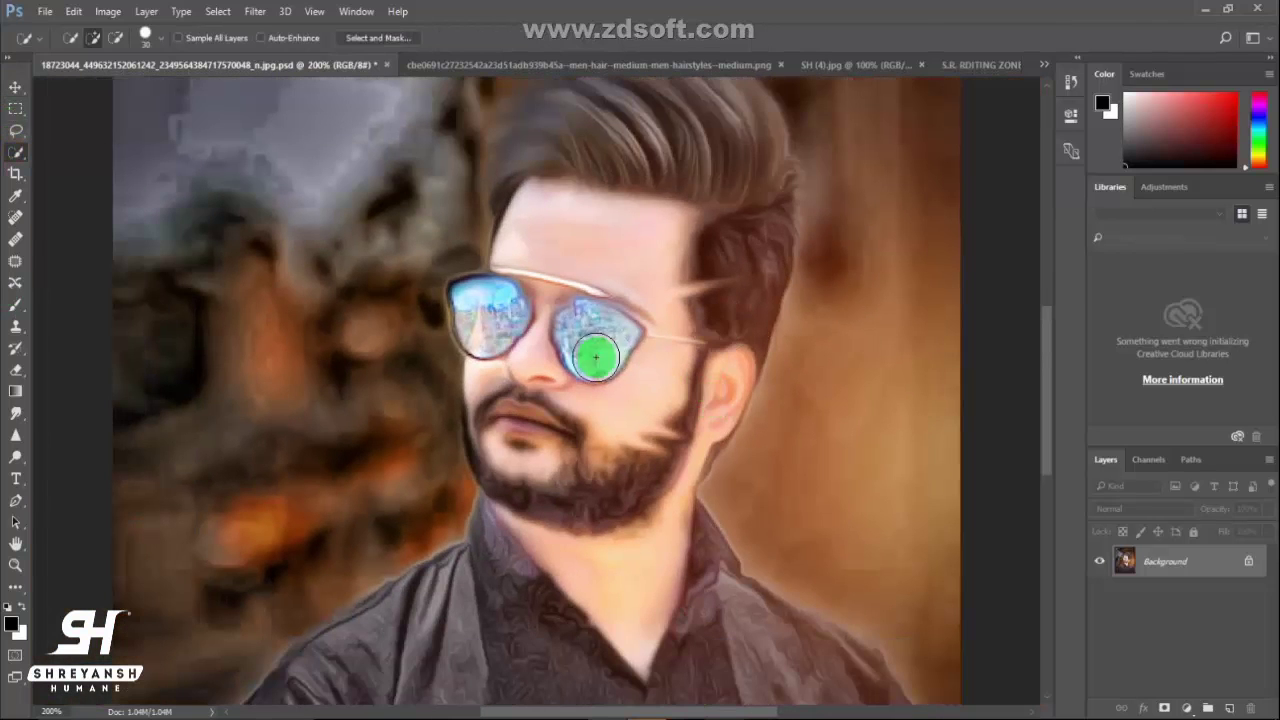
{"action": "left_click", "coordinate": [487, 330]}
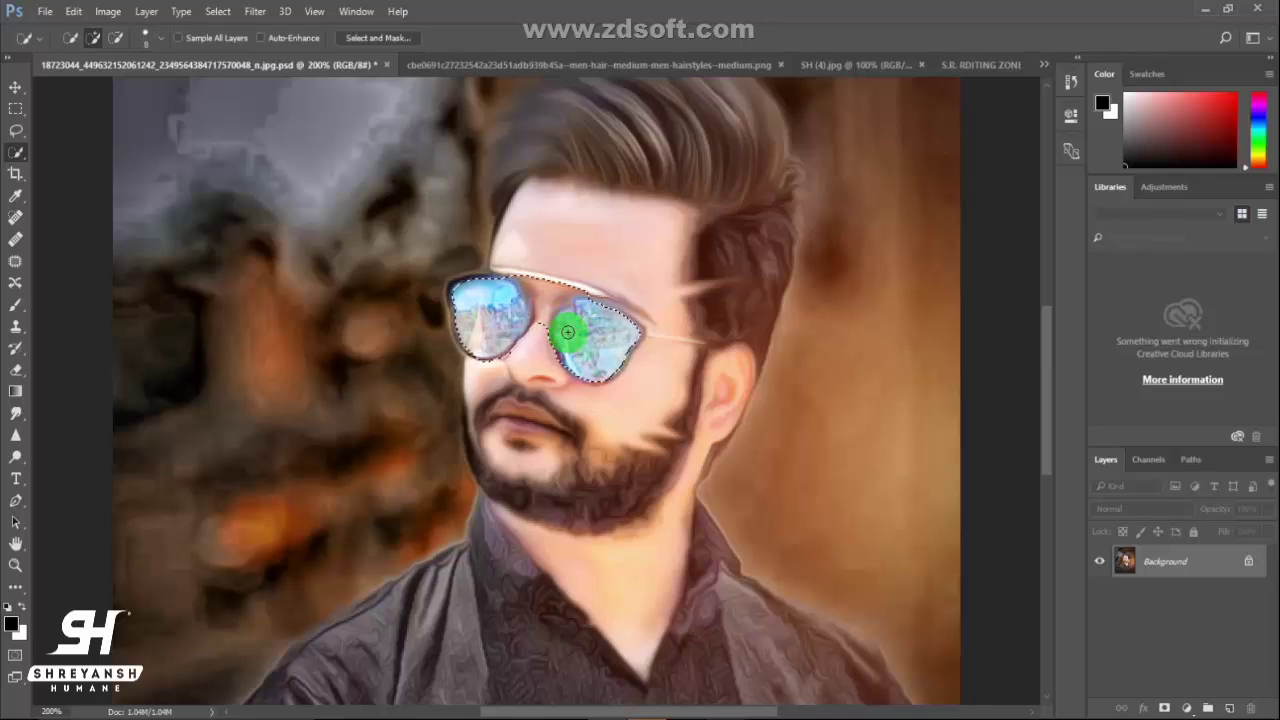
Step: Cut the selected lenses onto a new Layer 1 with Layer Via Cut and toggle its visibility to check
{"action": "left_click", "coordinate": [115, 37]}
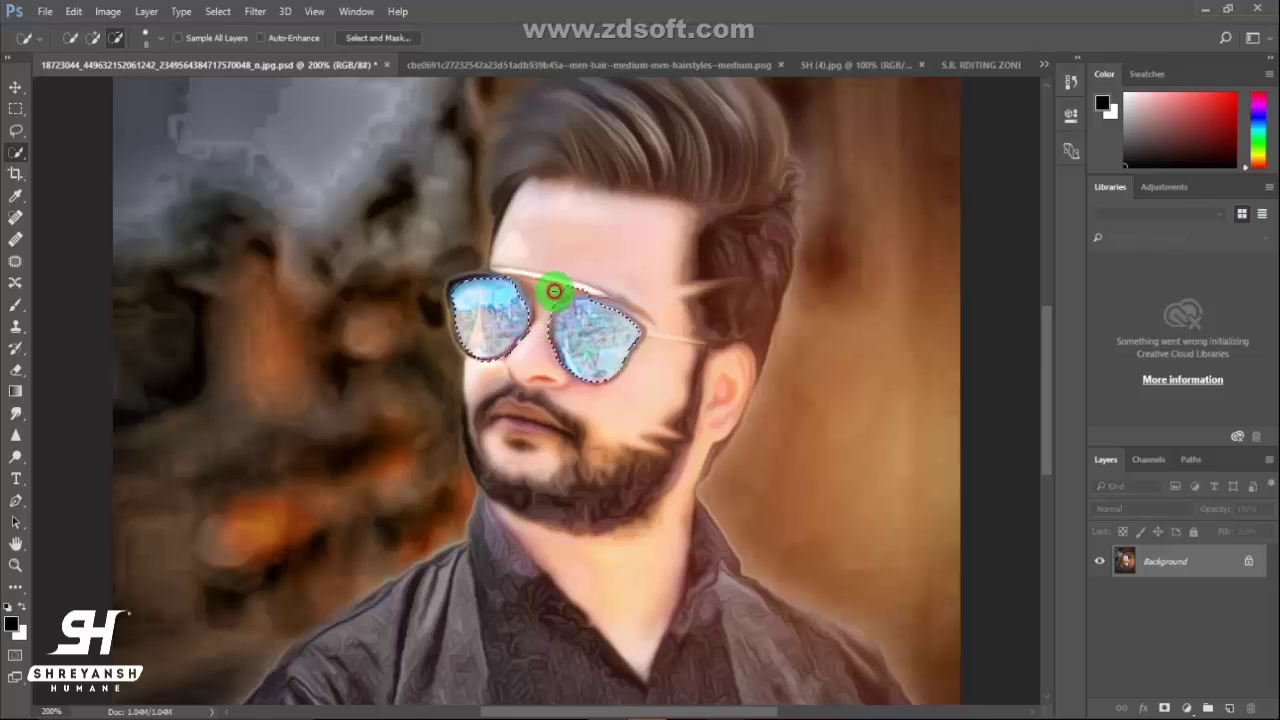
{"action": "right_click", "coordinate": [492, 296]}
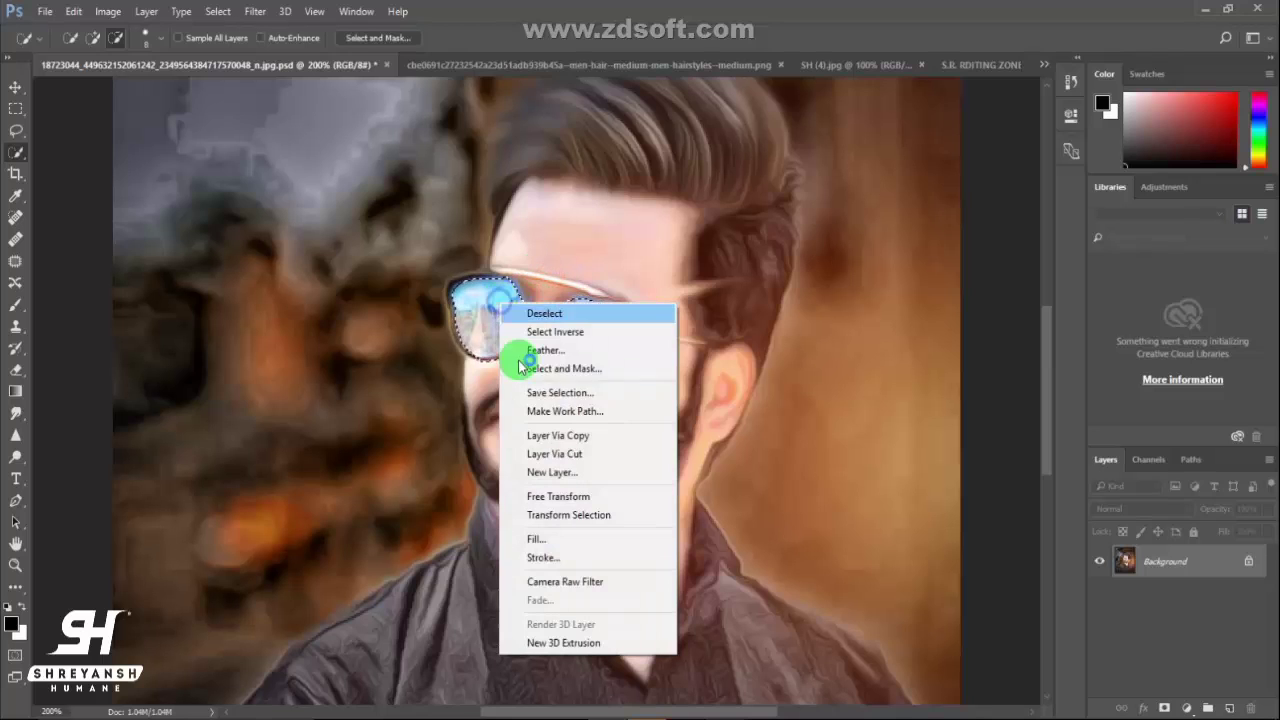
{"action": "left_click", "coordinate": [558, 455]}
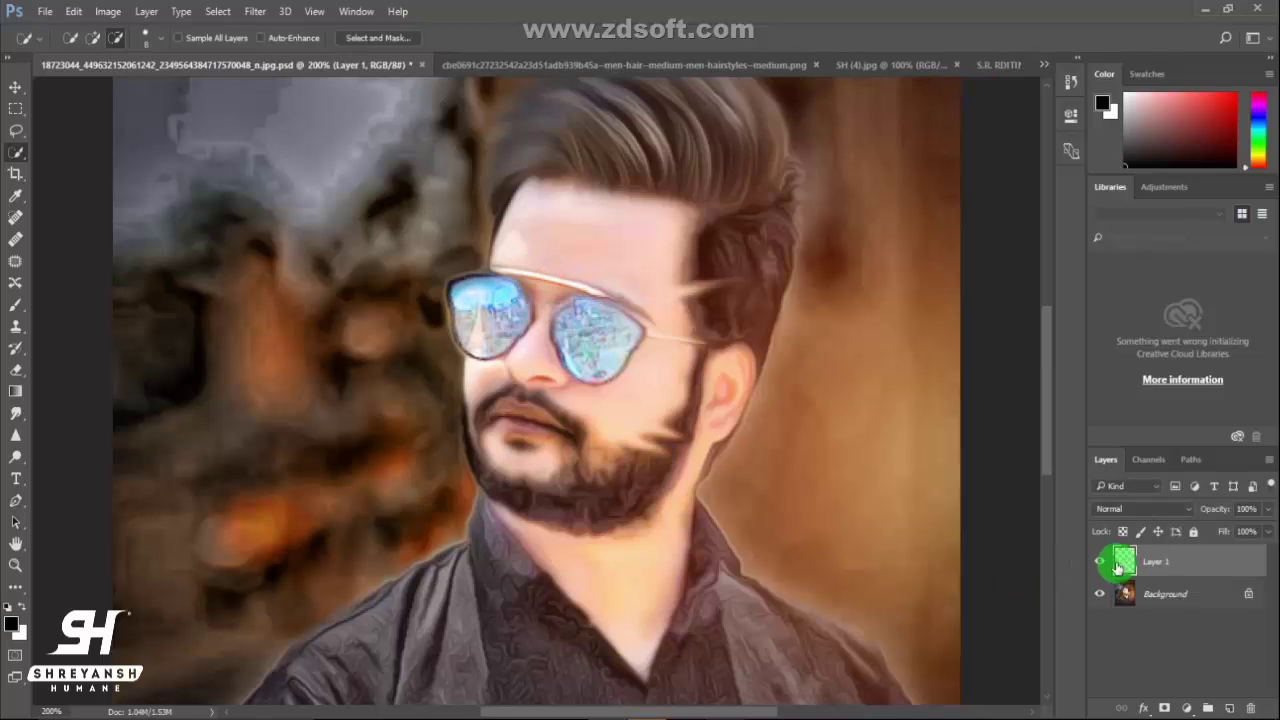
{"action": "left_click", "coordinate": [1101, 563]}
{"action": "left_click", "coordinate": [1101, 563]}
{"action": "left_click", "coordinate": [1101, 563]}
{"action": "left_click", "coordinate": [1101, 563]}
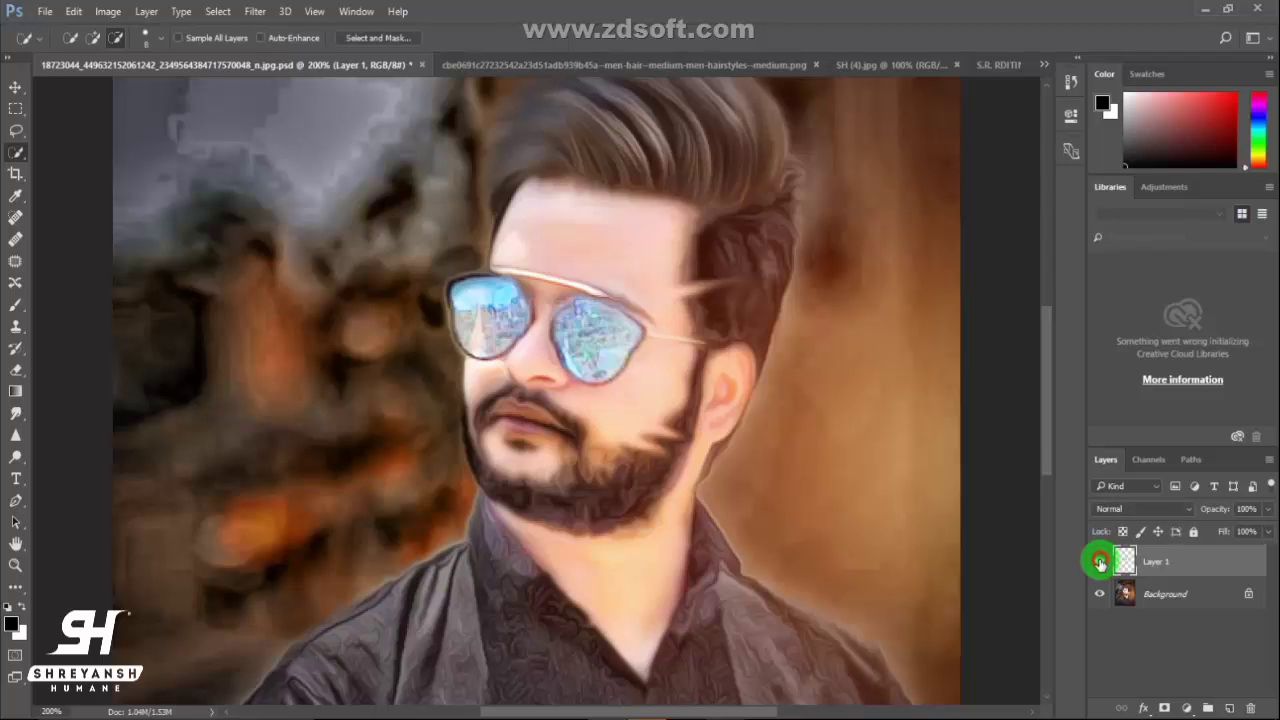
Step: Set the brush foreground colour to light blue #88dfff and undo a test stroke on the right lens
{"action": "left_click", "coordinate": [15, 304]}
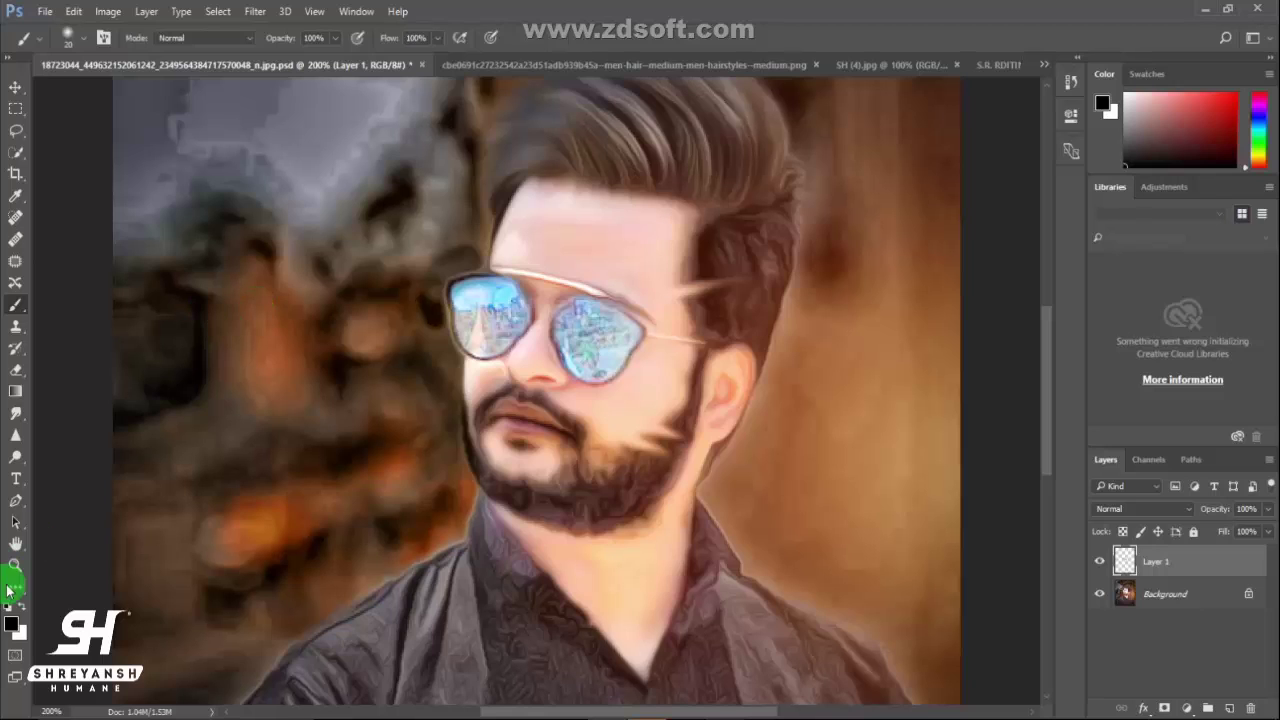
{"action": "left_click", "coordinate": [12, 628]}
{"action": "left_click", "coordinate": [654, 278]}
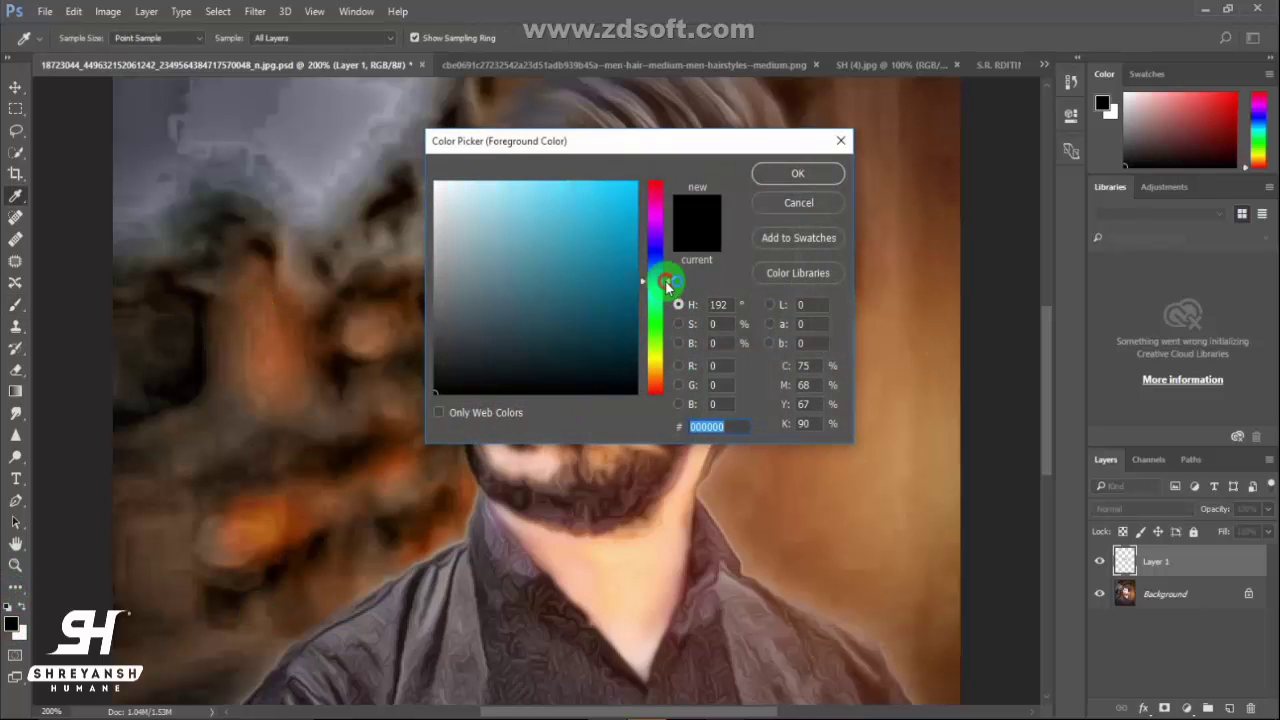
{"action": "left_click_drag", "start_coordinate": [625, 230], "coordinate": [535, 141]}
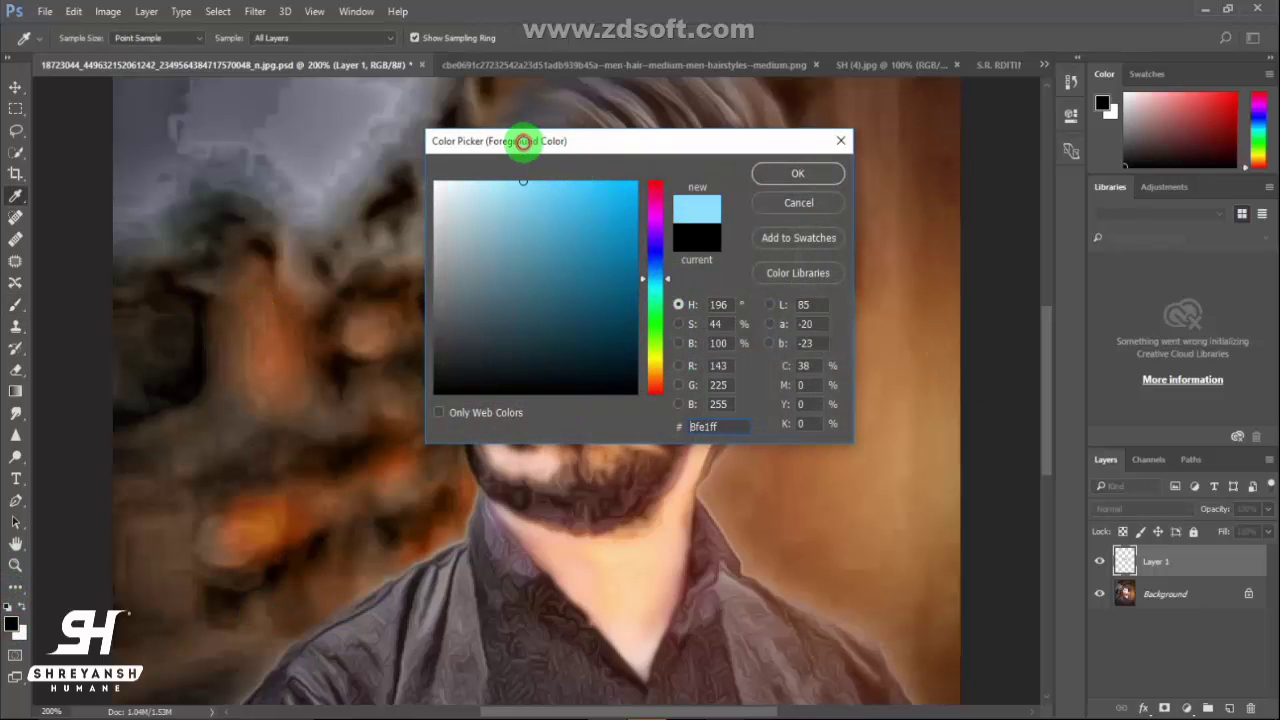
{"action": "left_click", "coordinate": [792, 174]}
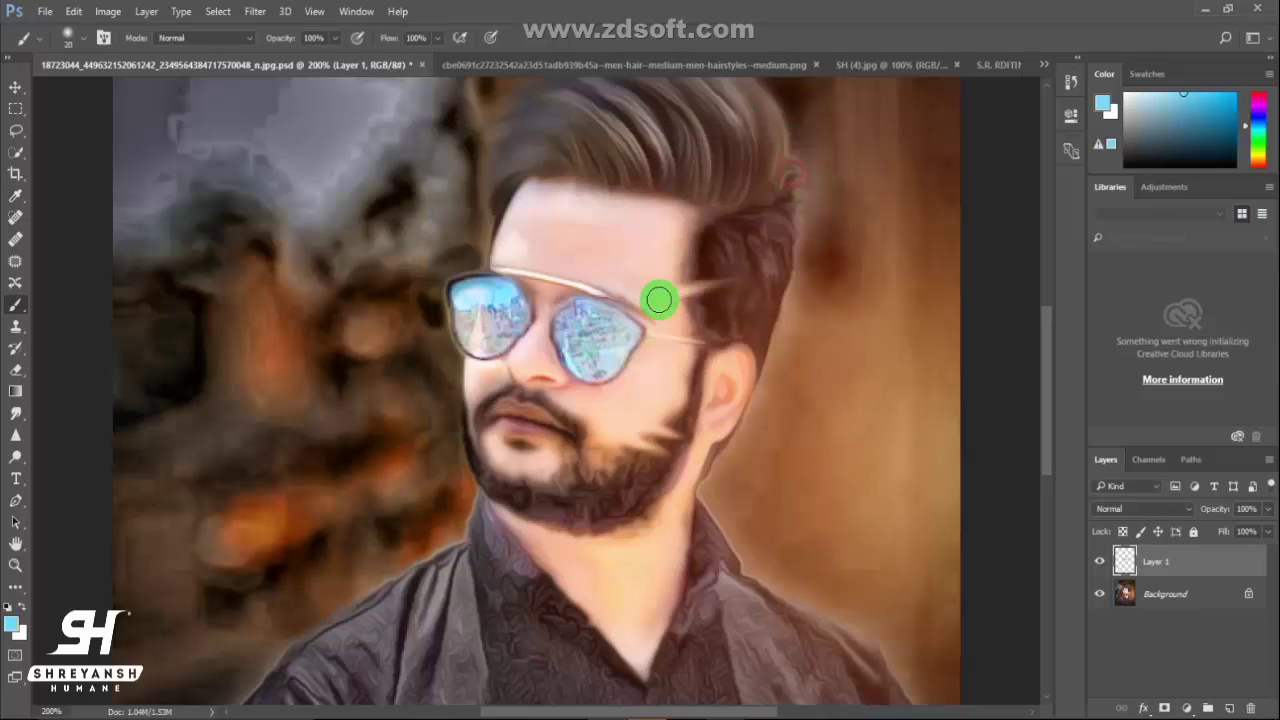
{"action": "left_click_drag", "start_coordinate": [654, 308], "coordinate": [590, 330]}
{"action": "key", "text": "bracketright"}
{"action": "key", "text": "bracketright"}
{"action": "key", "text": "bracketright"}
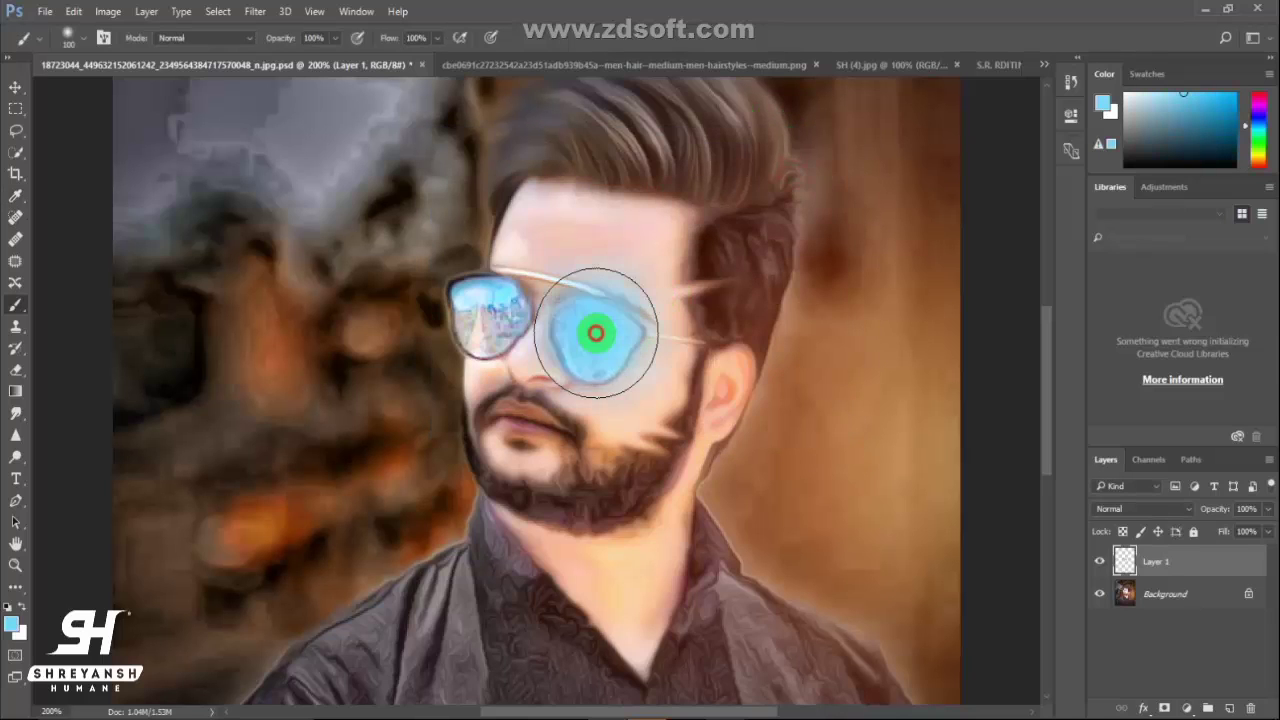
{"action": "key", "text": "ctrl+alt+z"}
{"action": "key", "text": "ctrl+alt+z"}
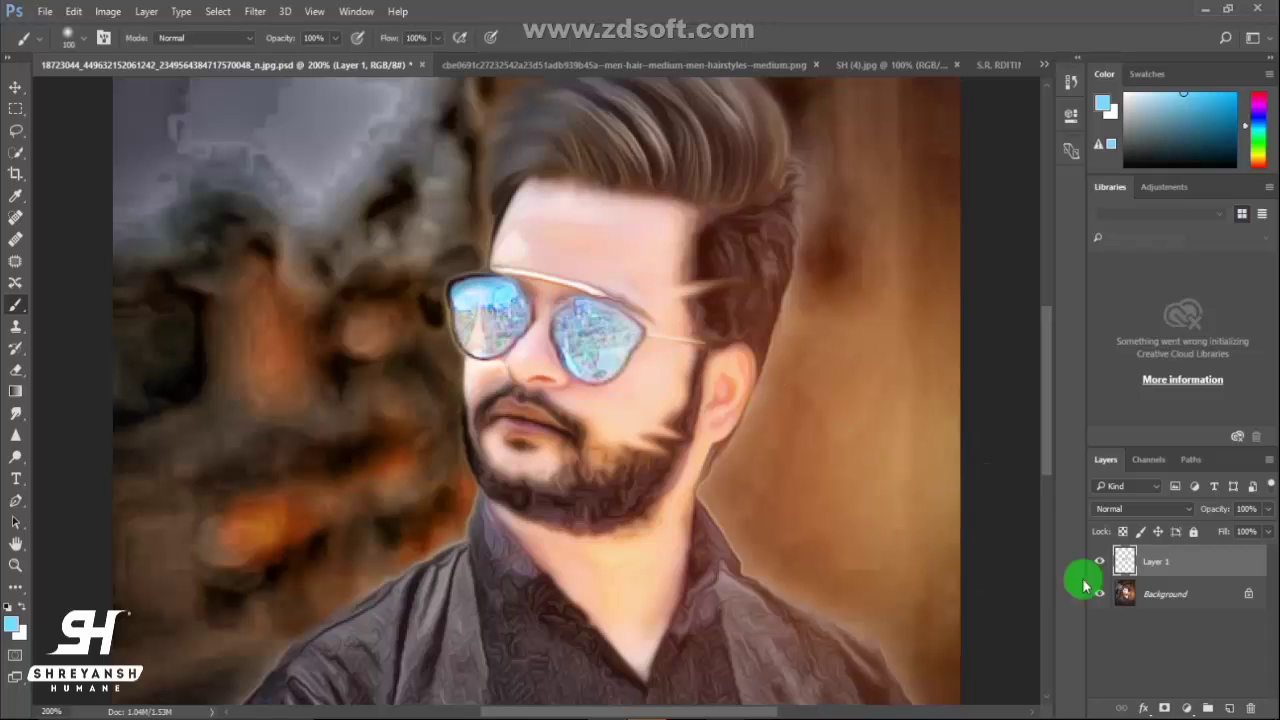
Step: Paint light blue over both lenses on a new Layer 2 and move it beneath Layer 1
{"action": "left_click", "coordinate": [1230, 708]}
{"action": "mouse_move", "coordinate": [586, 349]}
{"action": "left_mouse_down"}
{"action": "mouse_move", "coordinate": [491, 320]}
{"action": "mouse_move", "coordinate": [586, 343]}
{"action": "mouse_move", "coordinate": [520, 318]}
{"action": "left_mouse_up"}
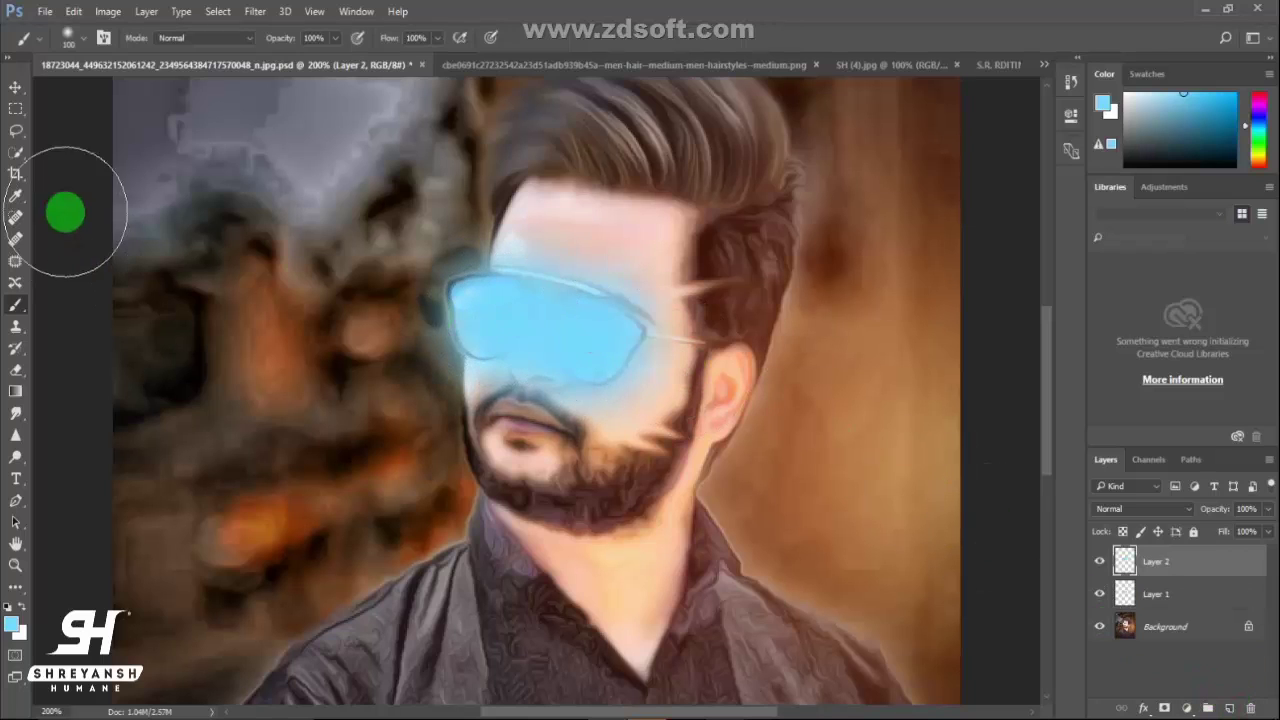
{"action": "left_click", "coordinate": [15, 87]}
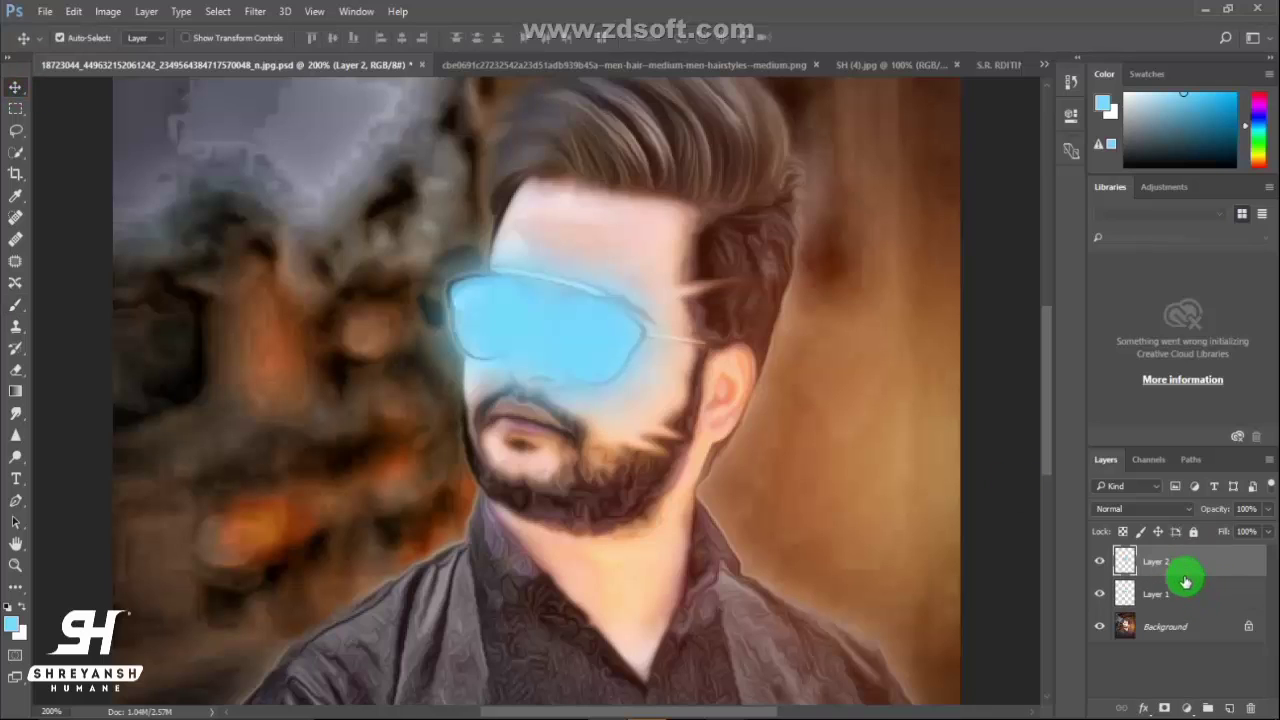
{"action": "left_click_drag", "start_coordinate": [1185, 580], "coordinate": [1172, 600]}
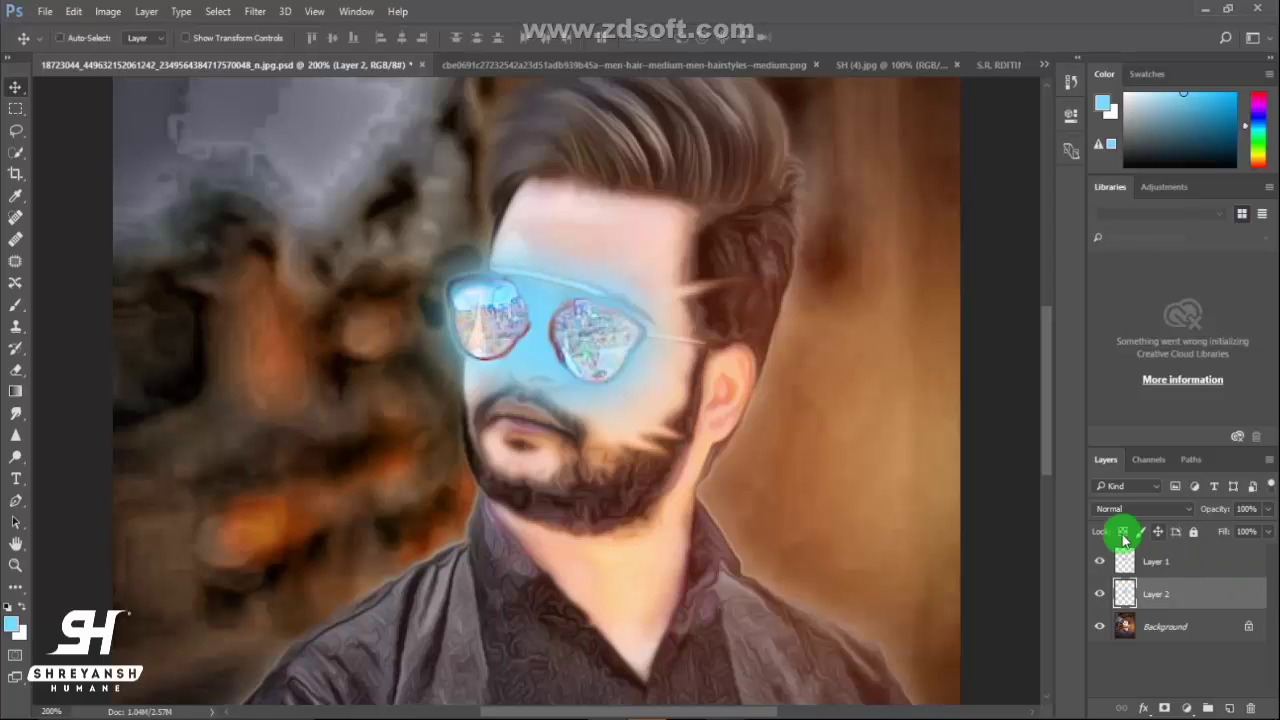
{"action": "key", "text": "ctrl+t"}
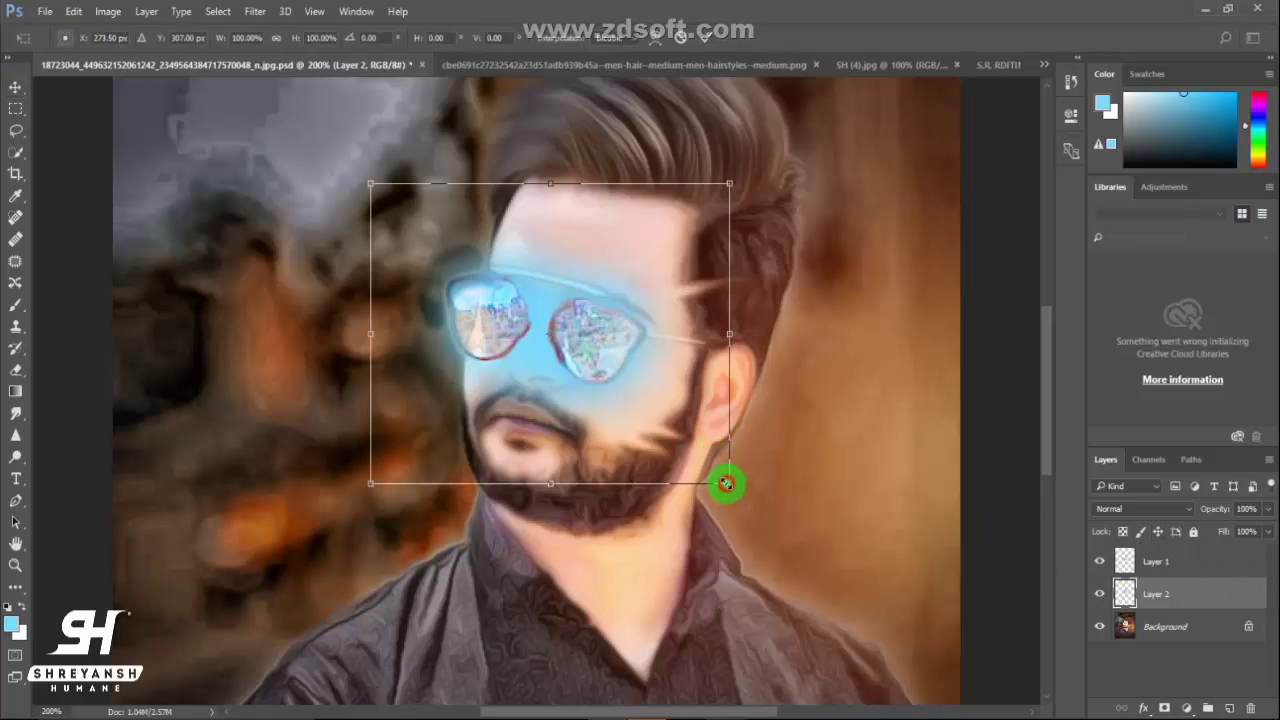
Step: Shrink the blue paint on Layer 2 to fit the glasses and hide Layer 1's lens reflections
{"action": "mouse_move", "coordinate": [726, 484]}
{"action": "left_mouse_down"}
{"action": "mouse_move", "coordinate": [697, 423]}
{"action": "mouse_move", "coordinate": [729, 449]}
{"action": "left_mouse_up"}
{"action": "left_click", "coordinate": [704, 37]}
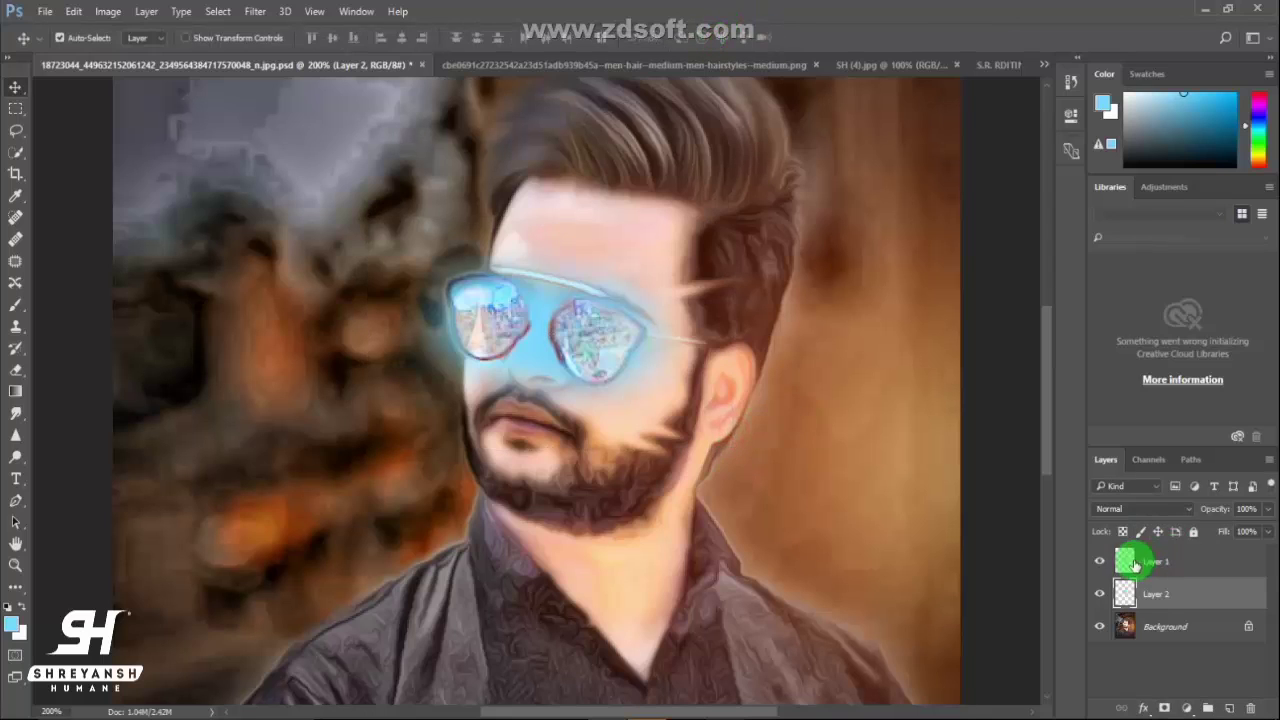
{"action": "left_click", "coordinate": [1100, 561]}
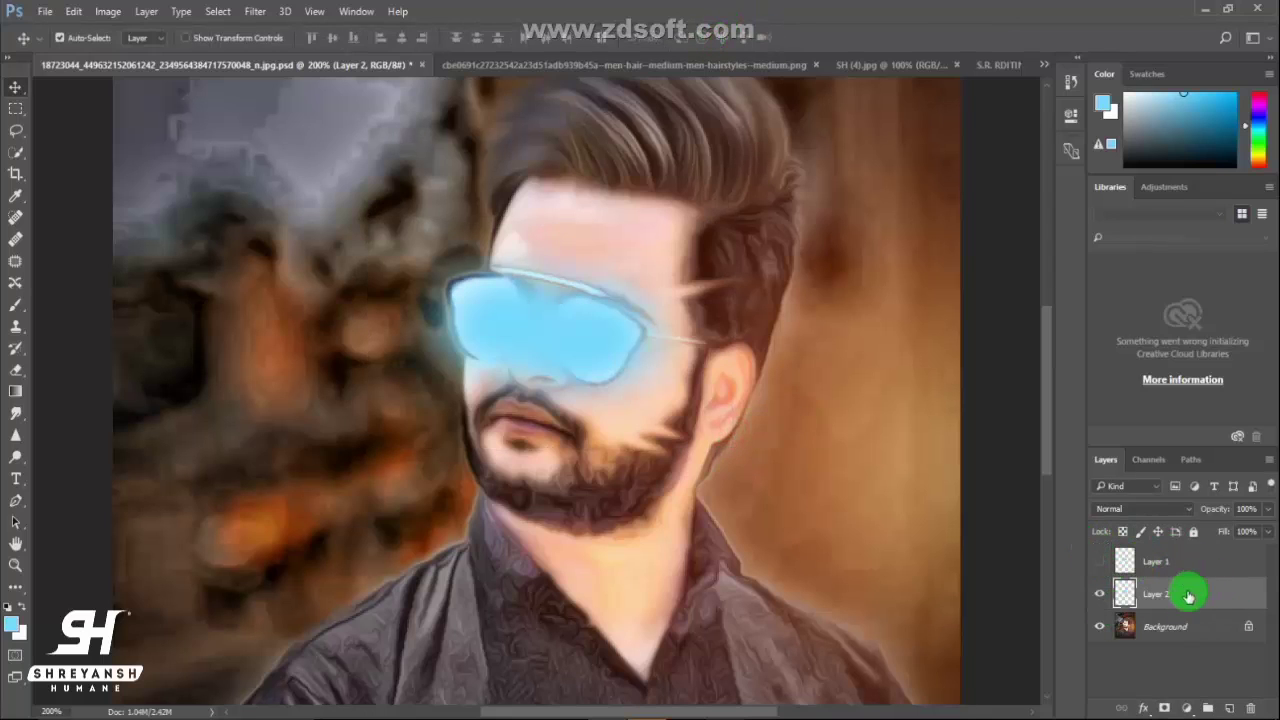
Step: Unlock the Background as Layer 0, reorder it above Layer 2, and make Layer 1 active
{"action": "left_click", "coordinate": [1186, 630]}
{"action": "left_click", "coordinate": [1248, 626]}
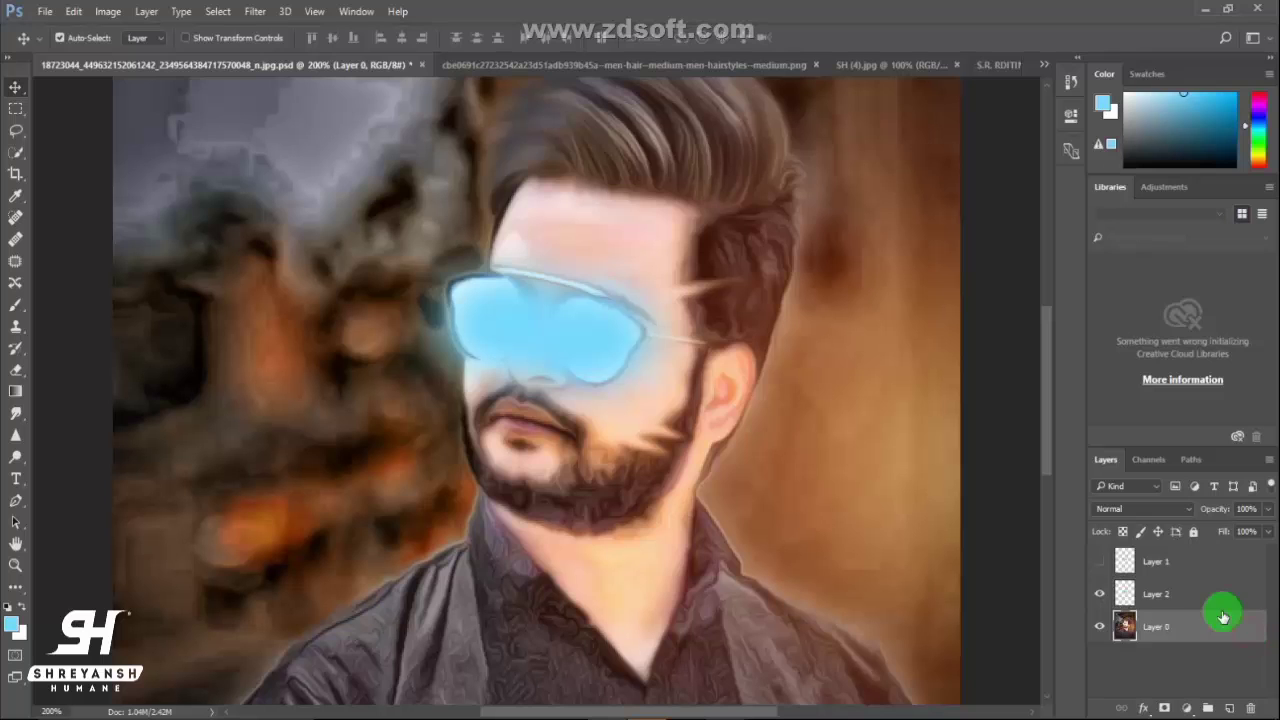
{"action": "left_click_drag", "start_coordinate": [1189, 594], "coordinate": [1180, 660]}
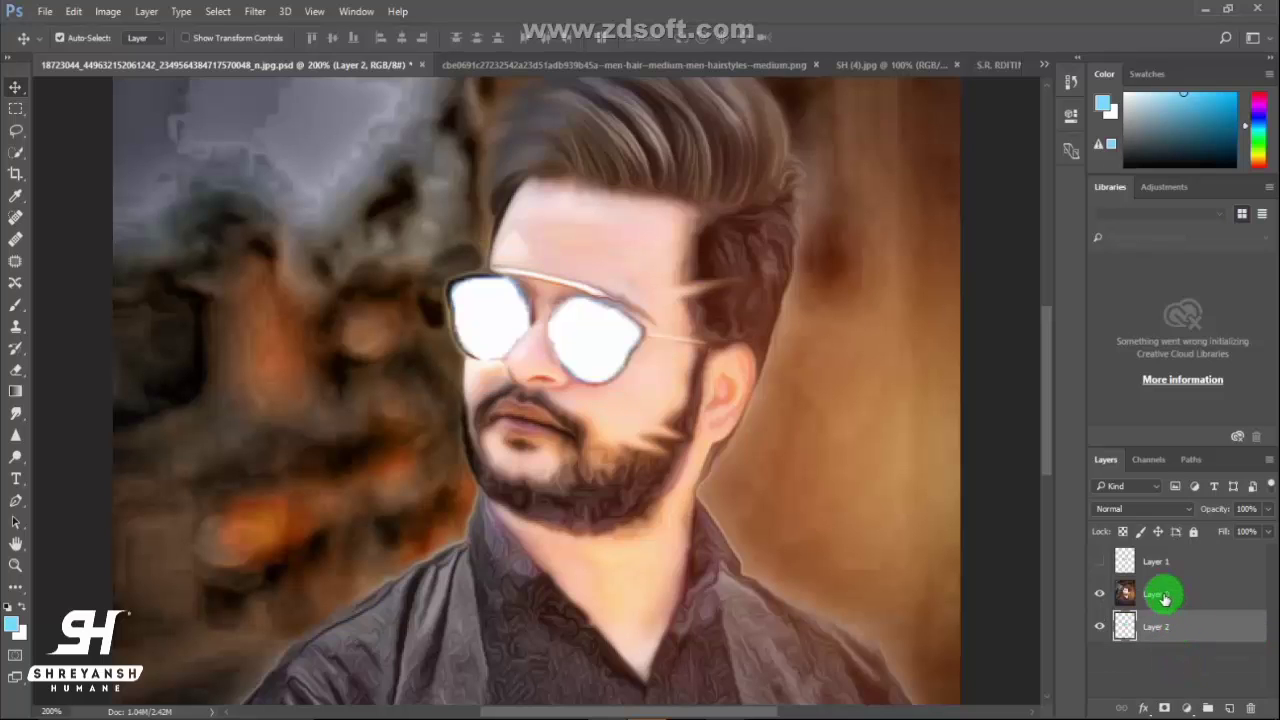
{"action": "left_click_drag", "start_coordinate": [1158, 594], "coordinate": [1157, 555]}
{"action": "left_click", "coordinate": [1100, 582], "text": "alt"}
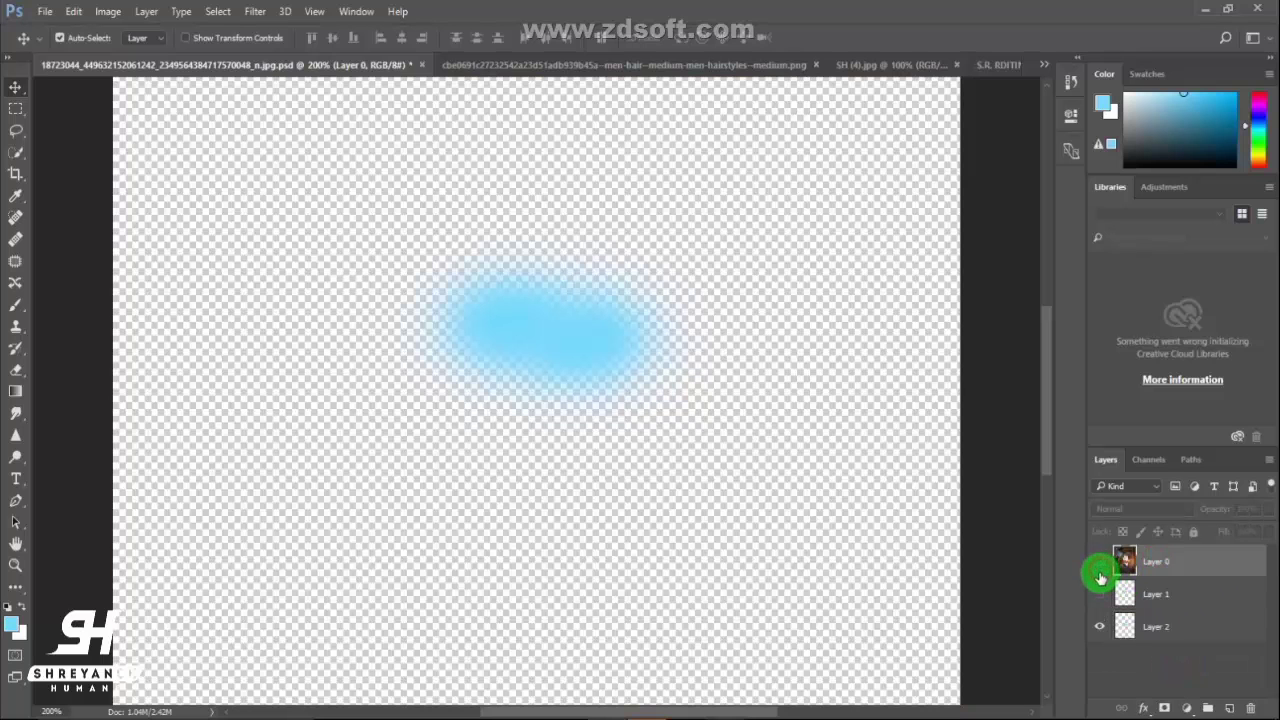
{"action": "left_click", "coordinate": [1101, 591], "text": "alt"}
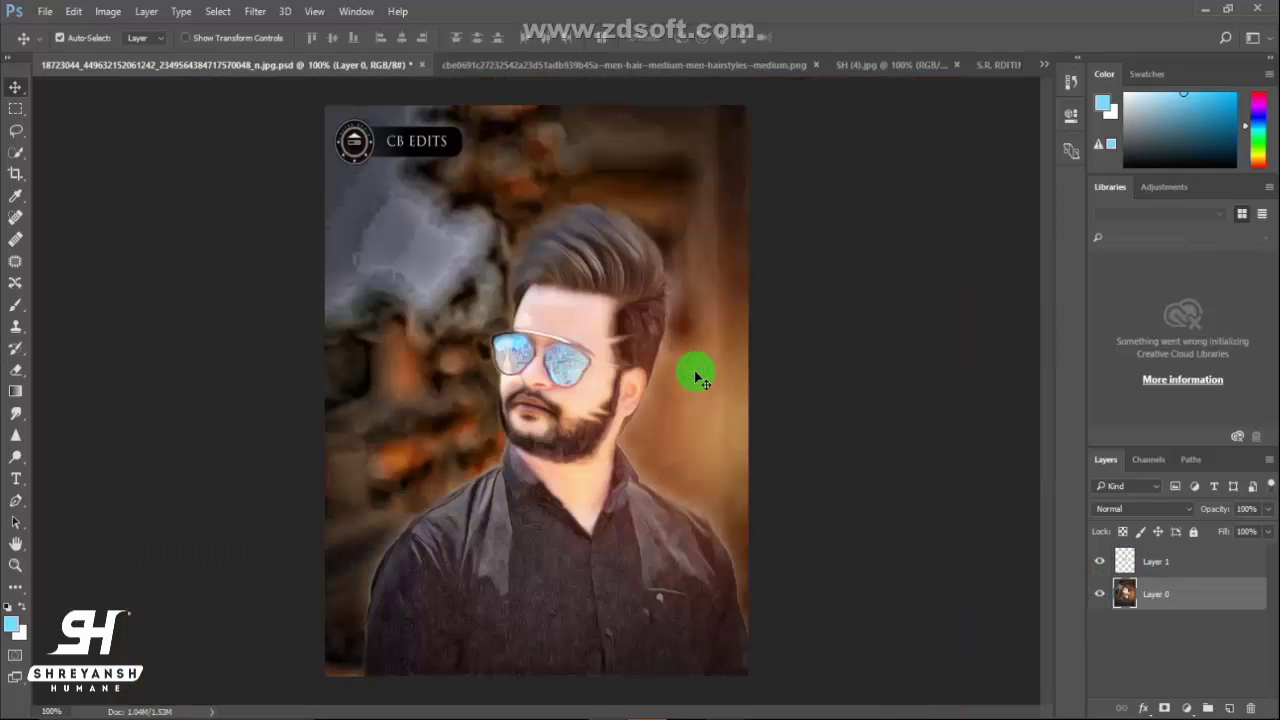
{"action": "left_click", "coordinate": [1176, 566]}
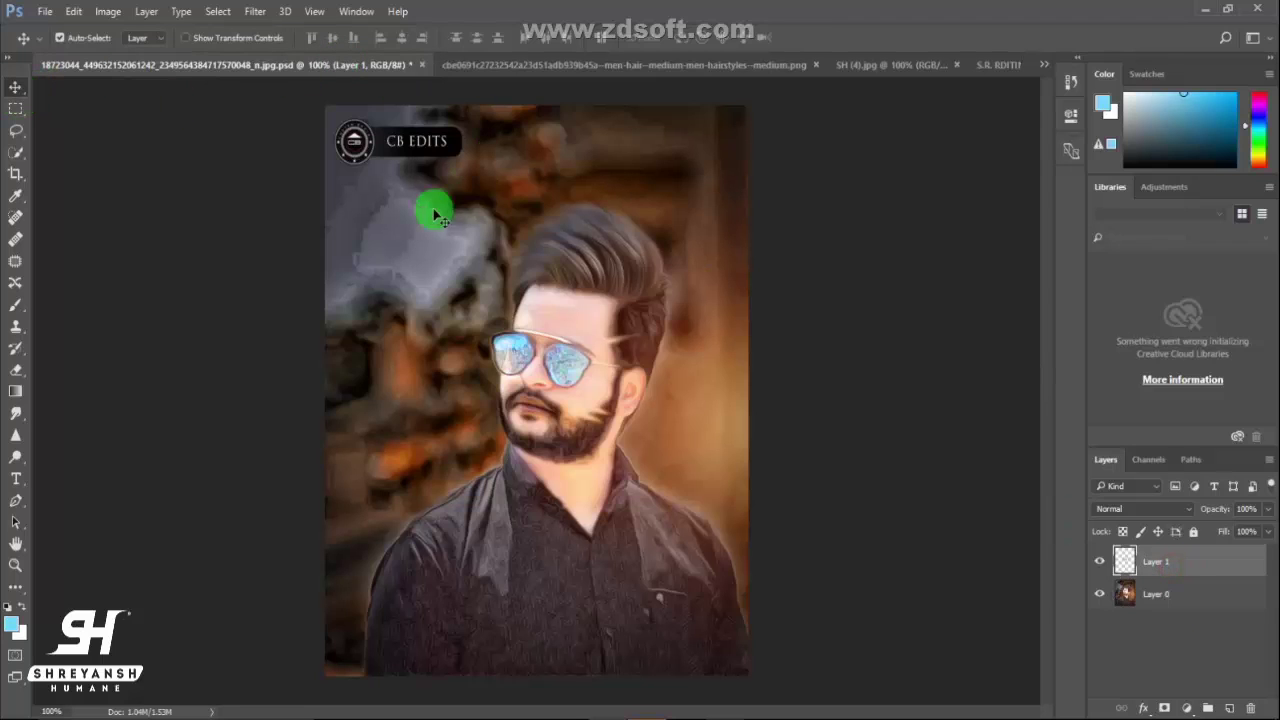